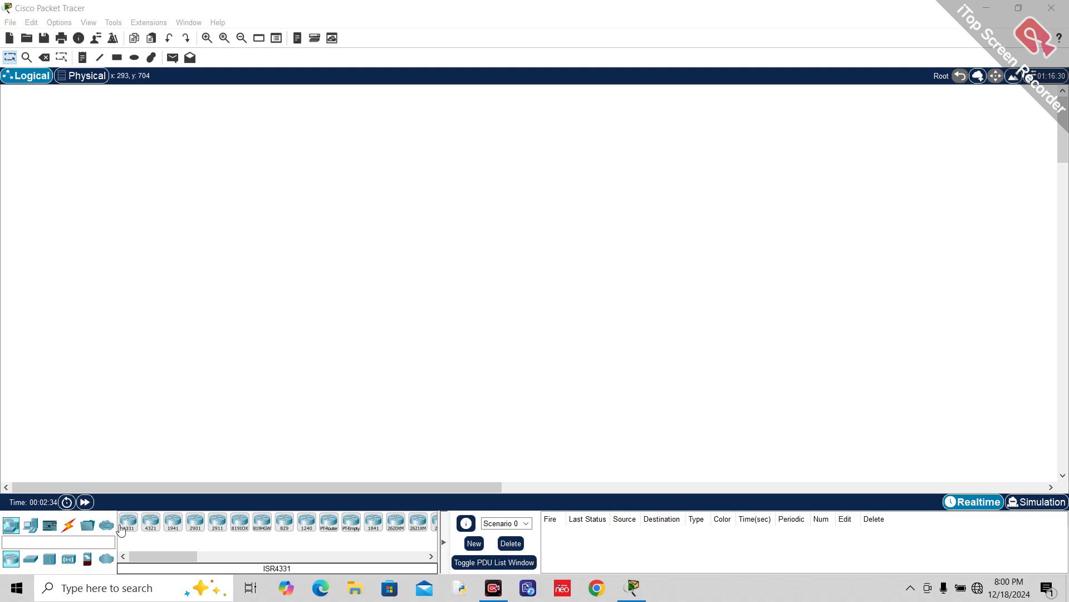
# Place two PCs on the left side of the empty workspace and arrange them one above the other.
pyautogui.click(30, 528)
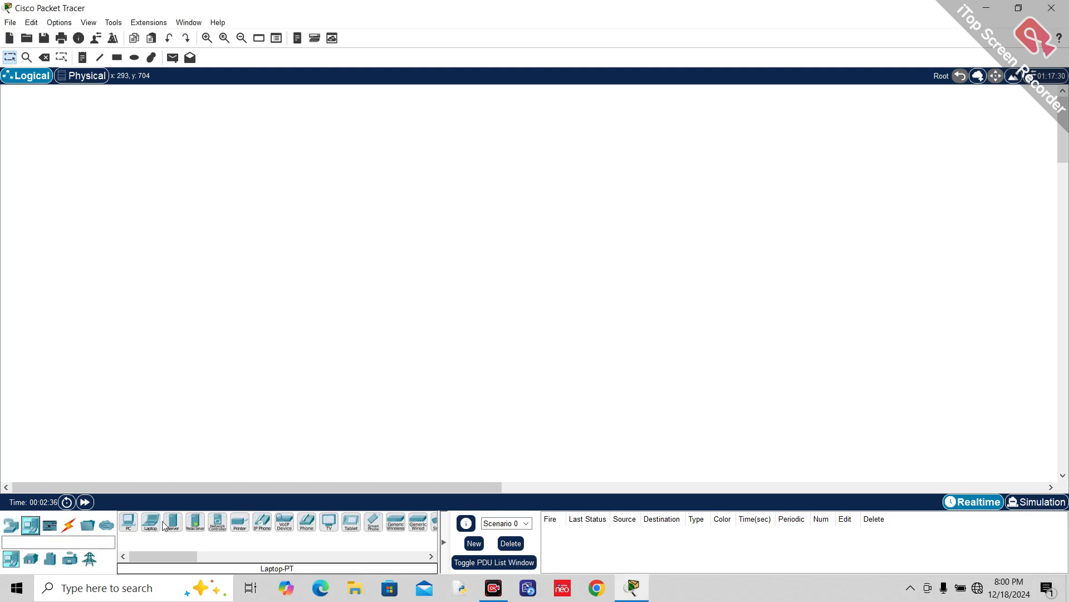
pyautogui.click(129, 526)
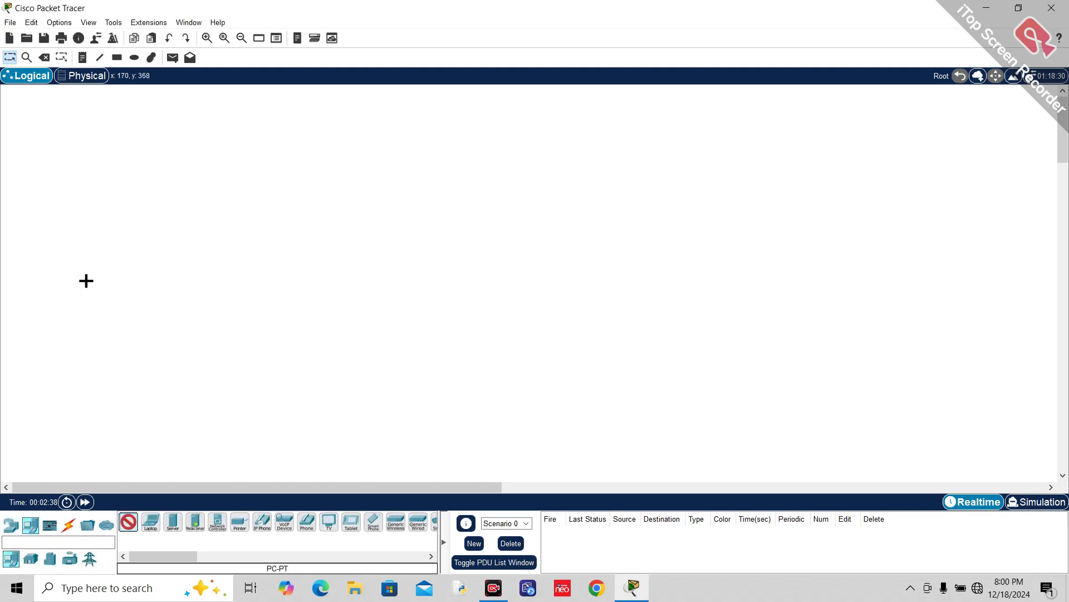
pyautogui.click(73, 218)
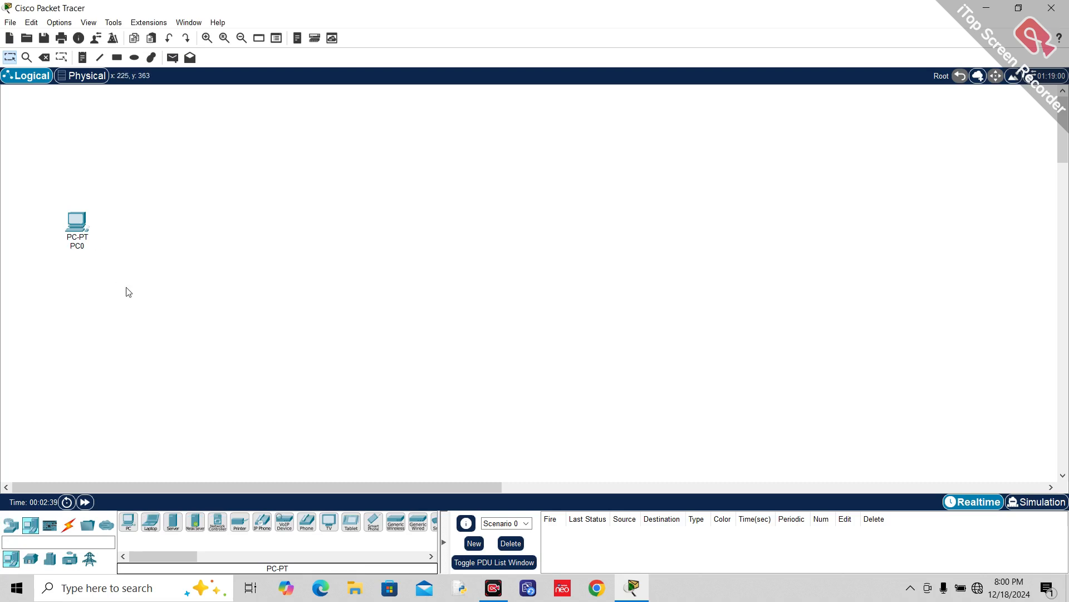
pyautogui.click(127, 524)
pyautogui.click(151, 154)
pyautogui.moveTo(76, 233); pyautogui.dragTo(105, 273)
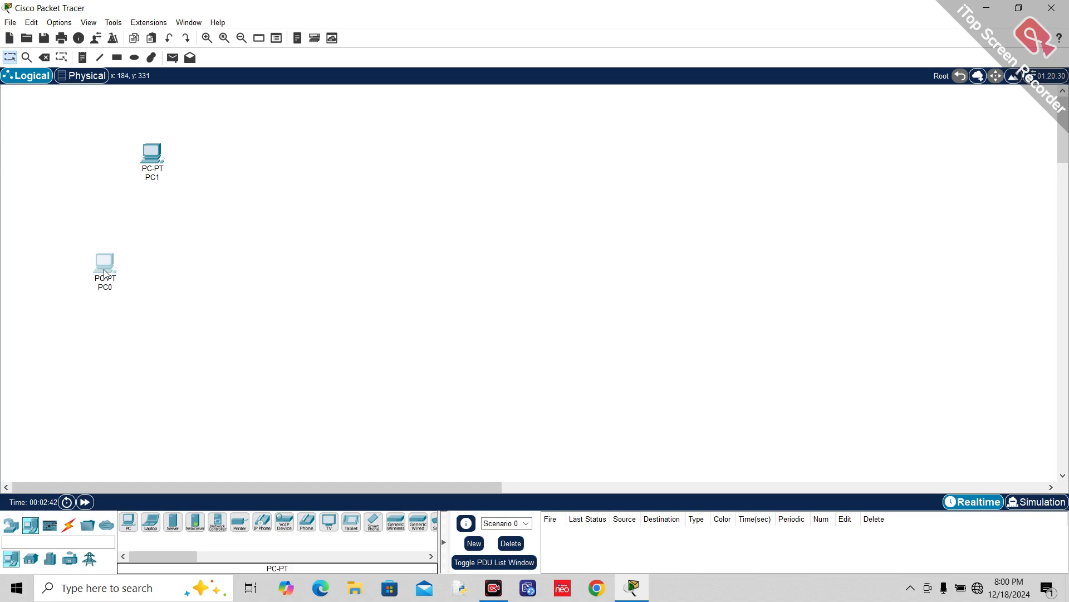
pyautogui.moveTo(158, 156); pyautogui.dragTo(114, 154)
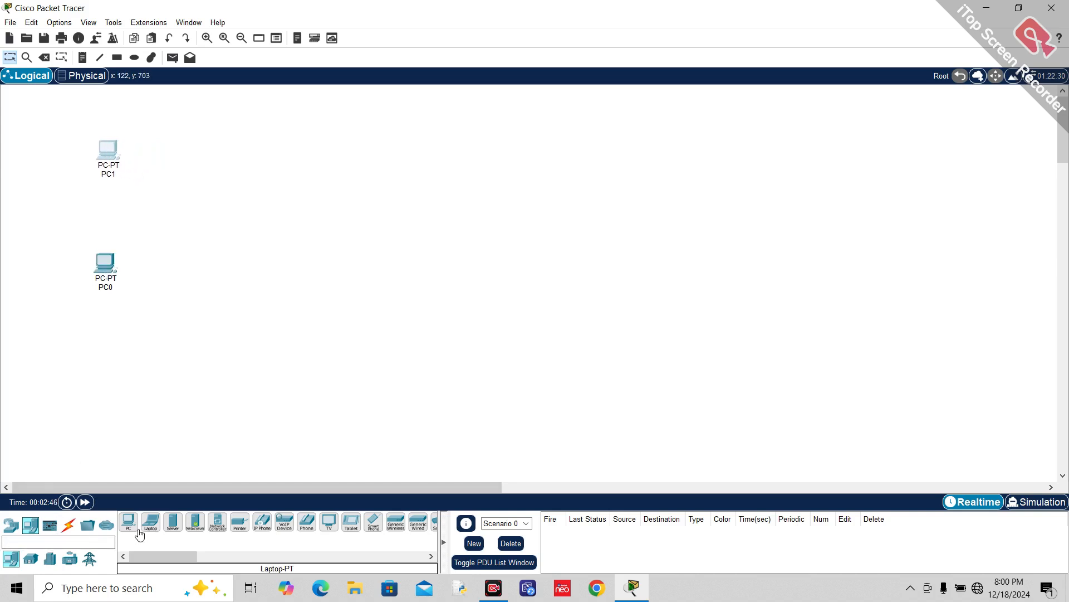
# Add a server near the two PCs and arrange it above them, with PC1 between the server and PC0.
pyautogui.click(173, 522)
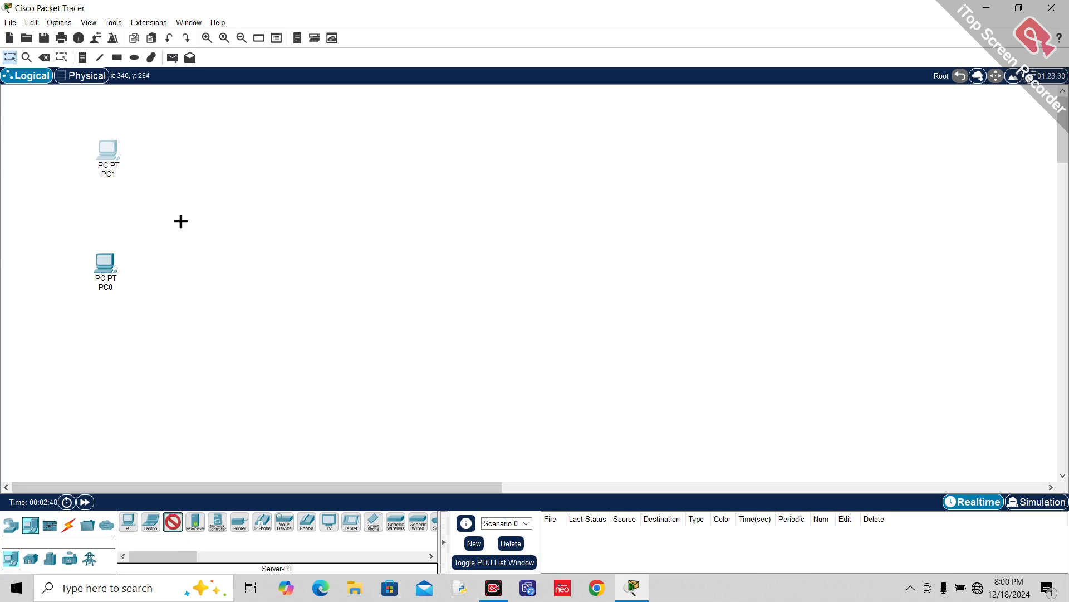
pyautogui.click(200, 137)
pyautogui.moveTo(117, 155); pyautogui.dragTo(187, 213)
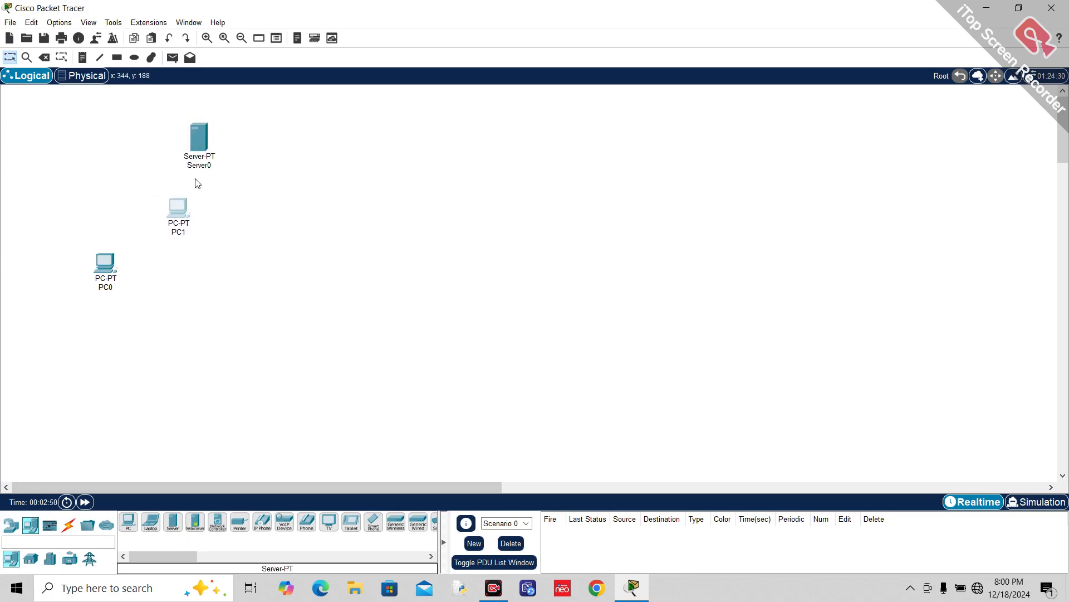
pyautogui.moveTo(194, 136); pyautogui.dragTo(131, 130)
pyautogui.moveTo(104, 267); pyautogui.dragTo(84, 271)
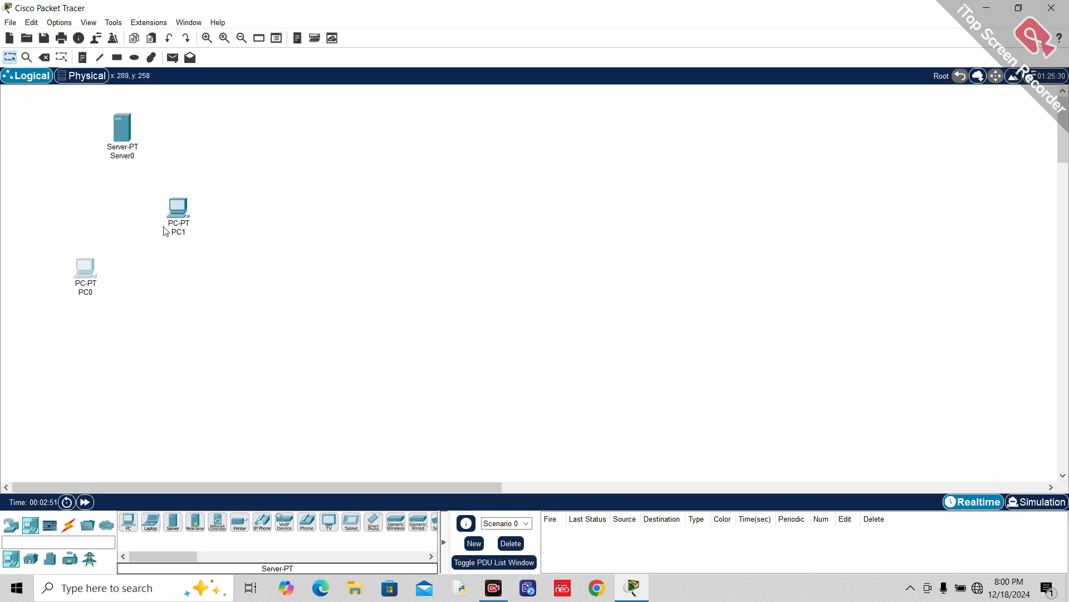
pyautogui.moveTo(175, 220); pyautogui.dragTo(149, 228)
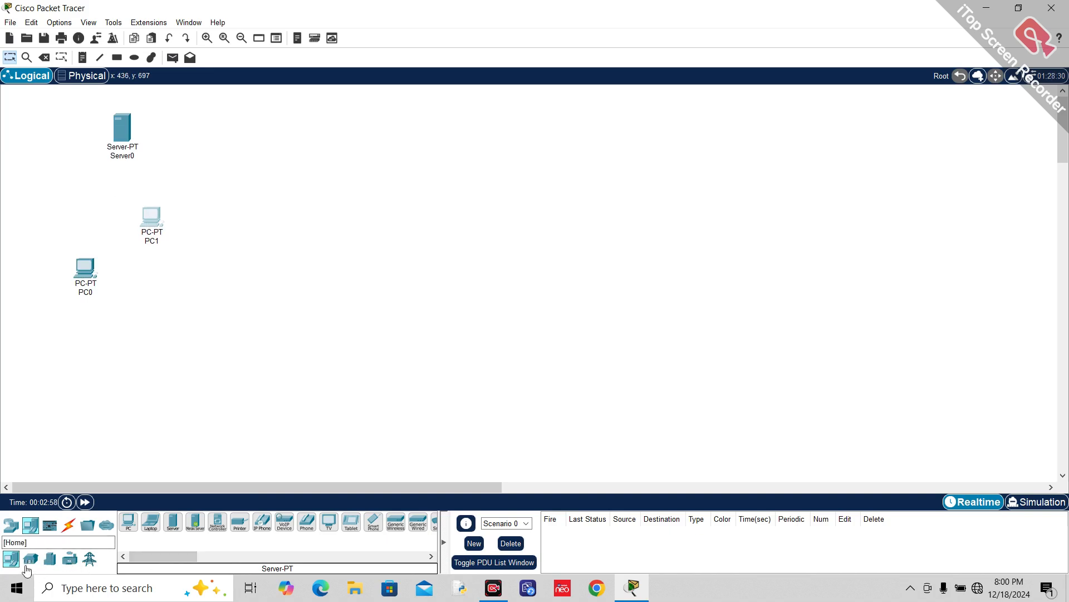
# Place a 2960 switch to the right of PC1.
pyautogui.click(10, 524)
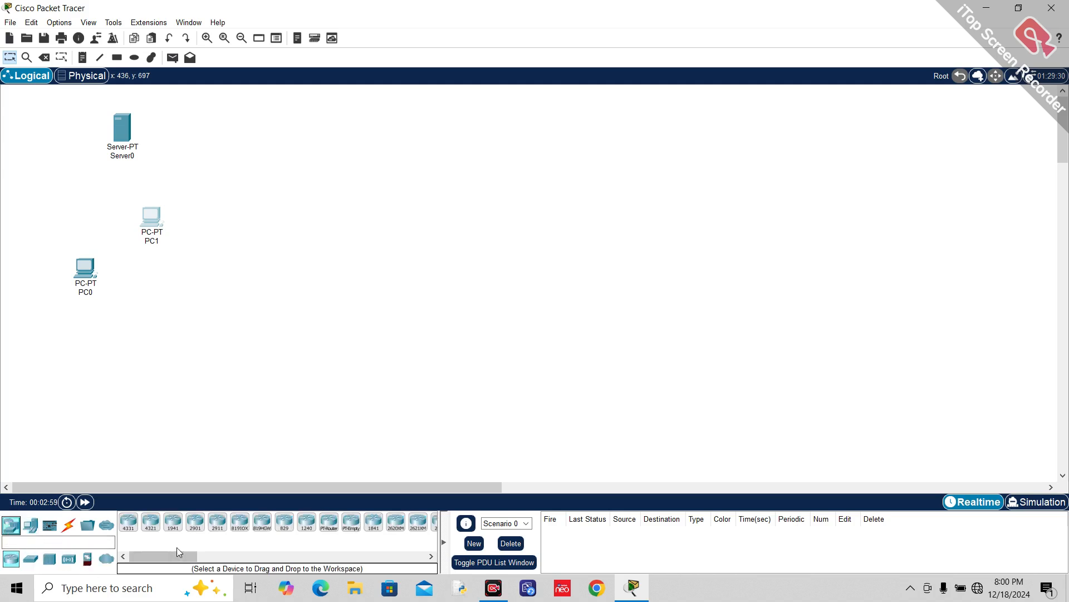
pyautogui.click(31, 559)
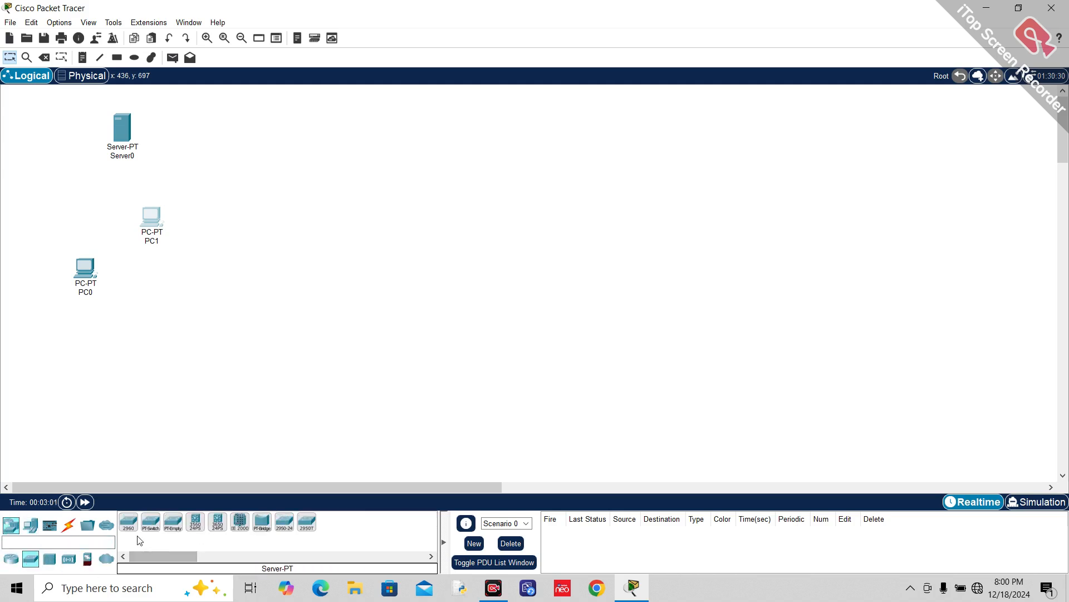
pyautogui.click(128, 521)
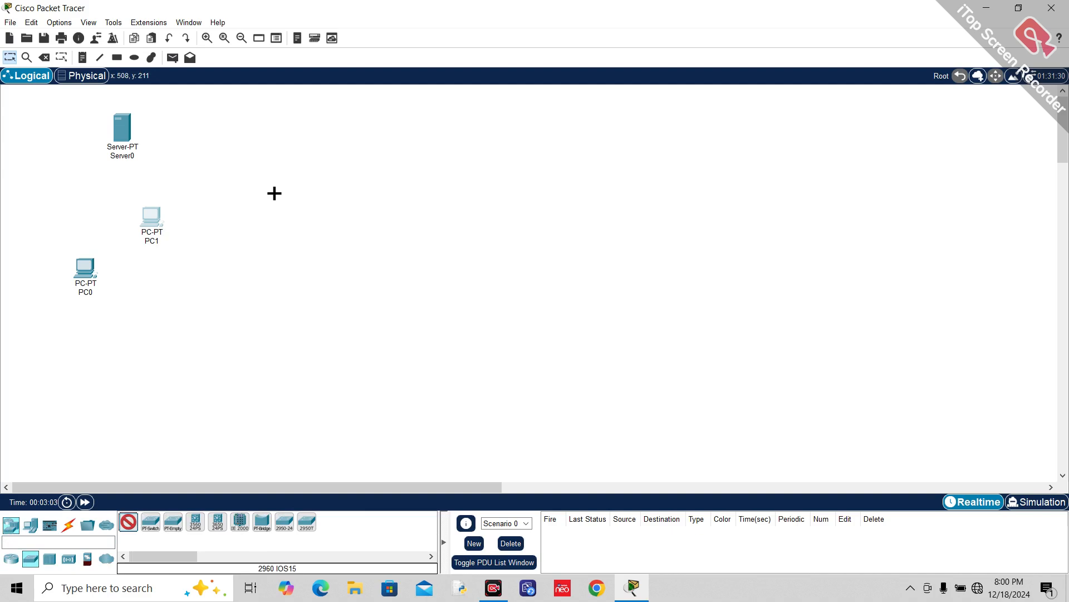
pyautogui.click(248, 206)
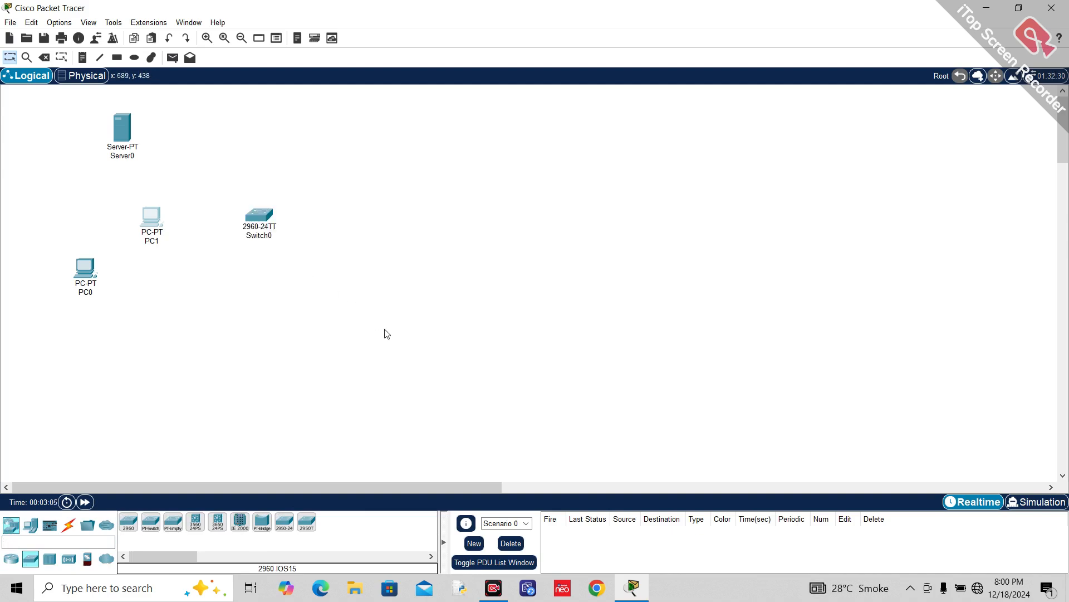
# Connect PC1 and PC0 to Switch0 using the automatically chosen connection type.
pyautogui.click(69, 525)
pyautogui.click(129, 522)
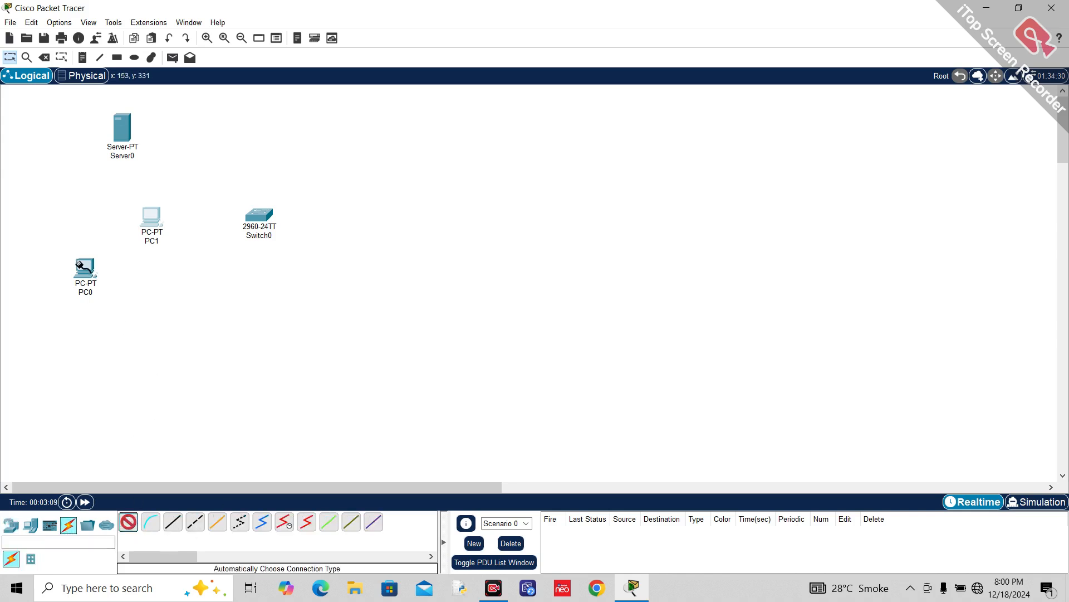
pyautogui.click(154, 218)
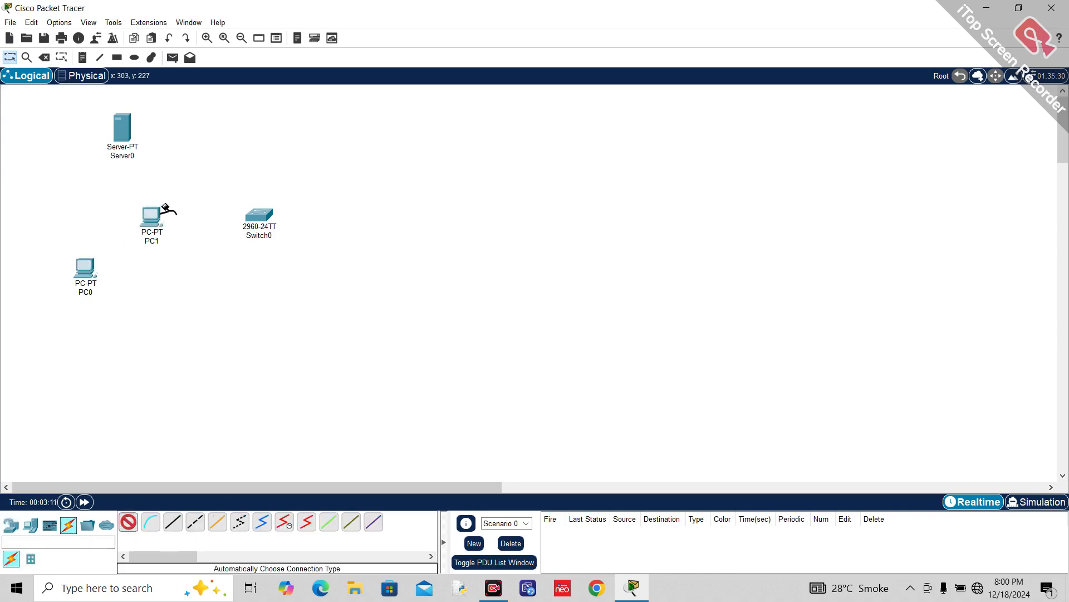
pyautogui.click(260, 219)
pyautogui.click(128, 522)
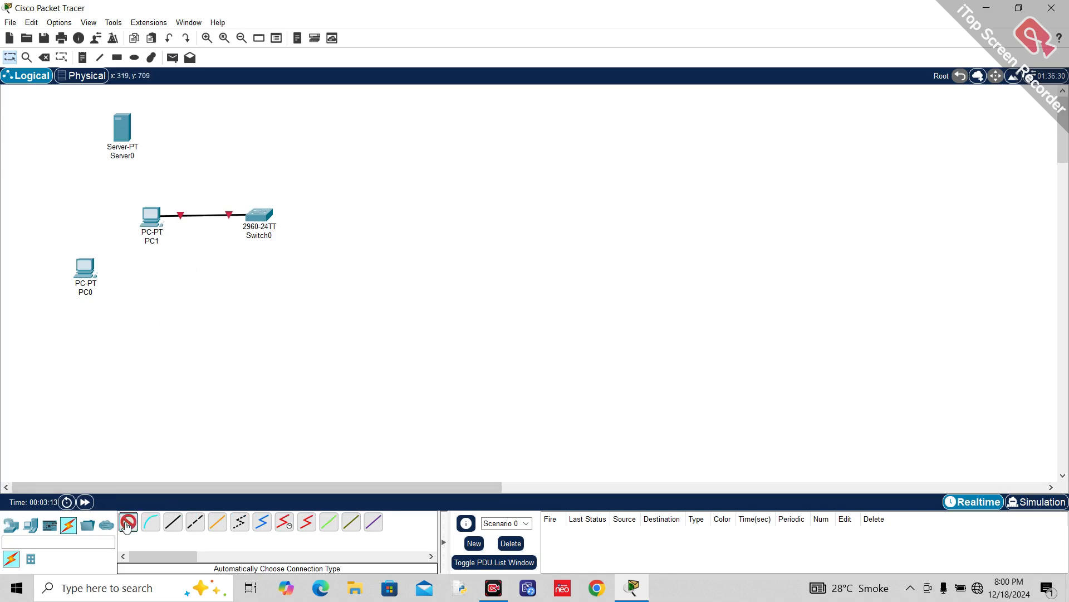
pyautogui.click(86, 269)
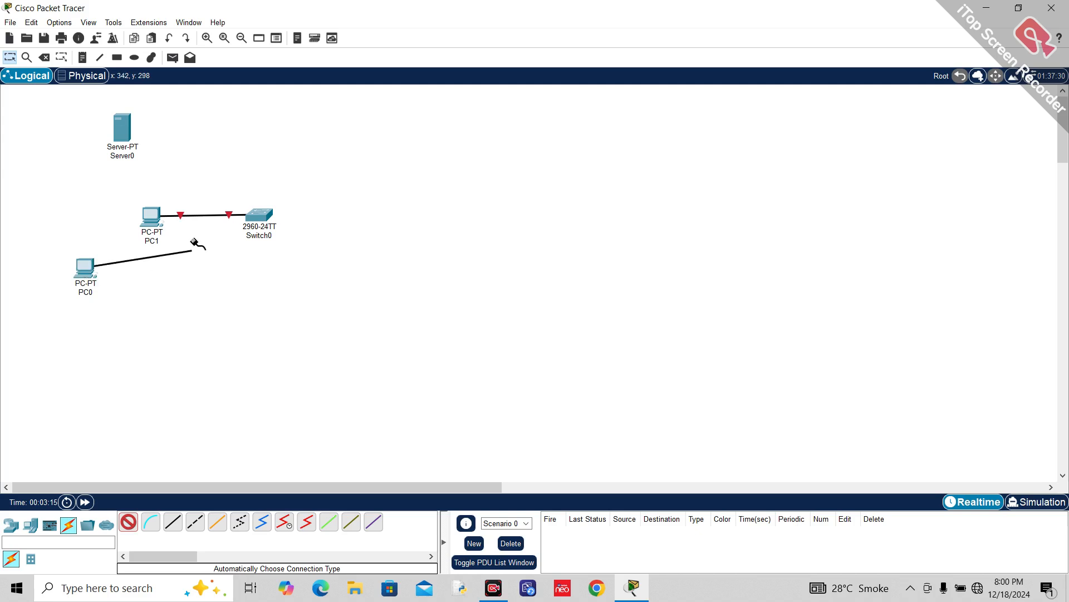
pyautogui.click(255, 215)
# Reposition PC1 and PC0 in a column below the server, with PC1 above PC0.
pyautogui.moveTo(151, 215); pyautogui.dragTo(85, 214)
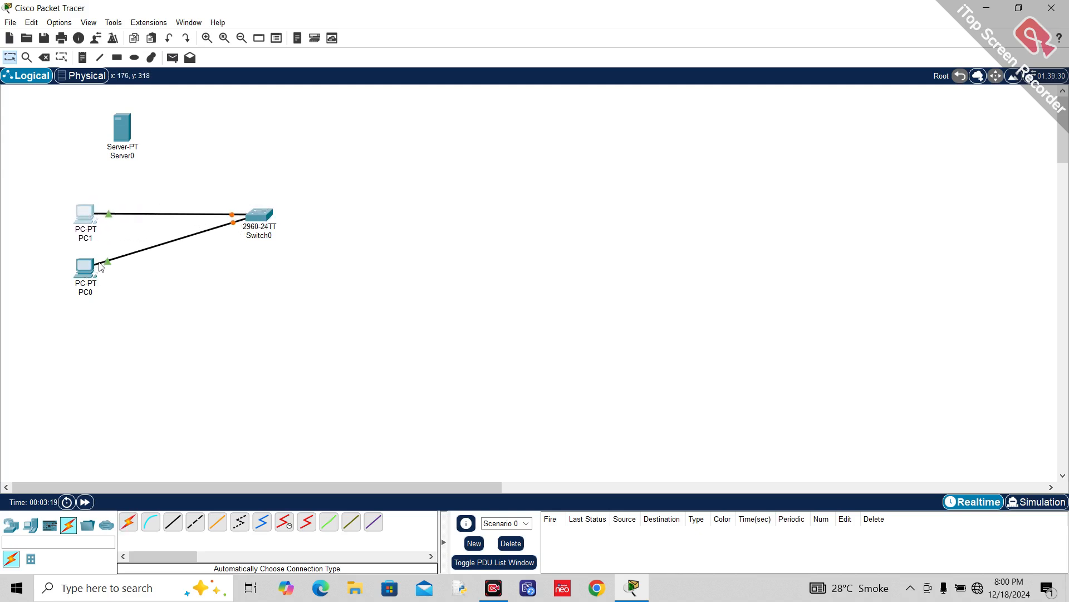
pyautogui.moveTo(88, 270); pyautogui.dragTo(106, 302)
pyautogui.moveTo(87, 217); pyautogui.dragTo(96, 249)
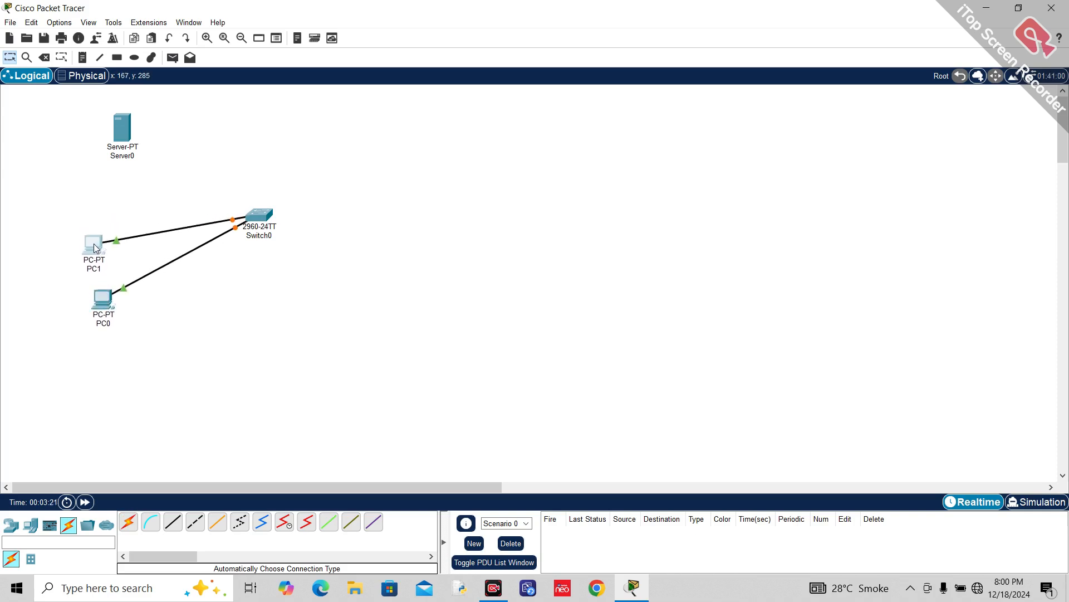
# Connect Switch0 to Server0 using the automatically chosen connection type.
pyautogui.click(128, 522)
pyautogui.click(256, 210)
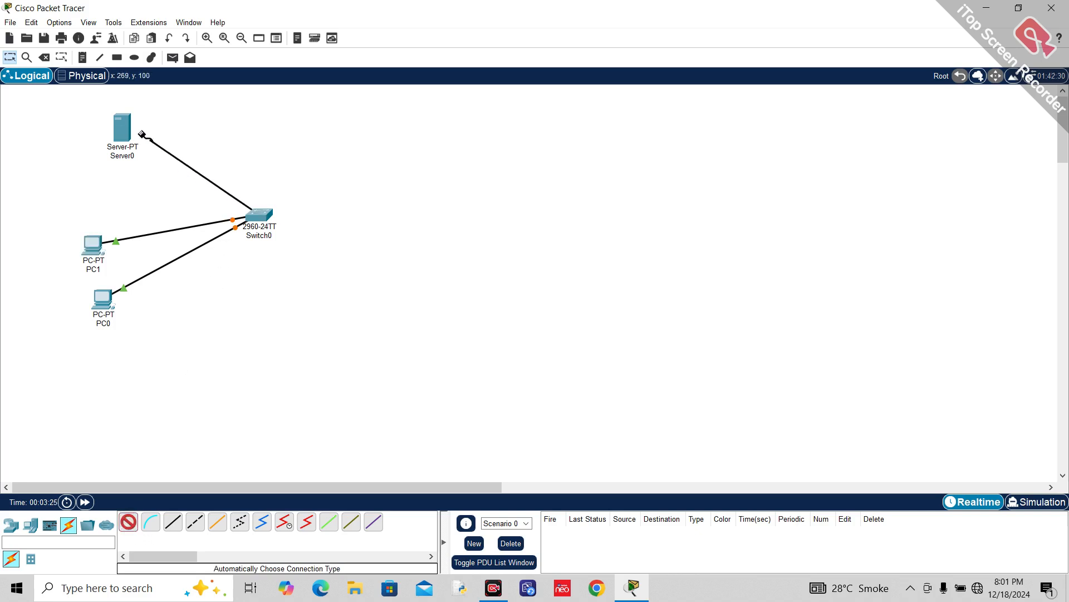
pyautogui.click(122, 128)
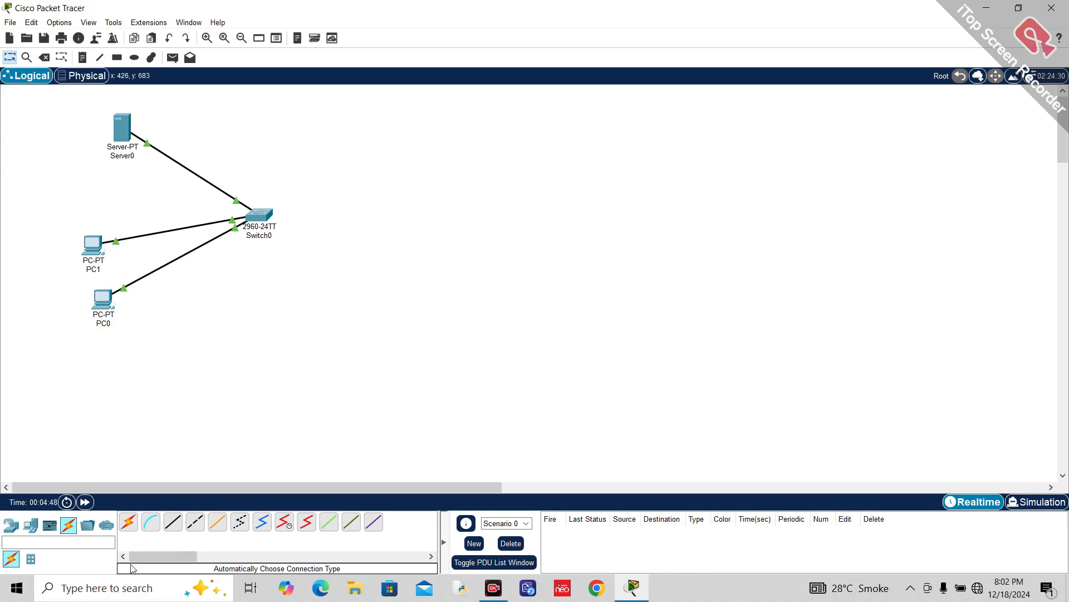
# Place two more PCs, one above the other, on the far right side of the workspace.
pyautogui.click(32, 528)
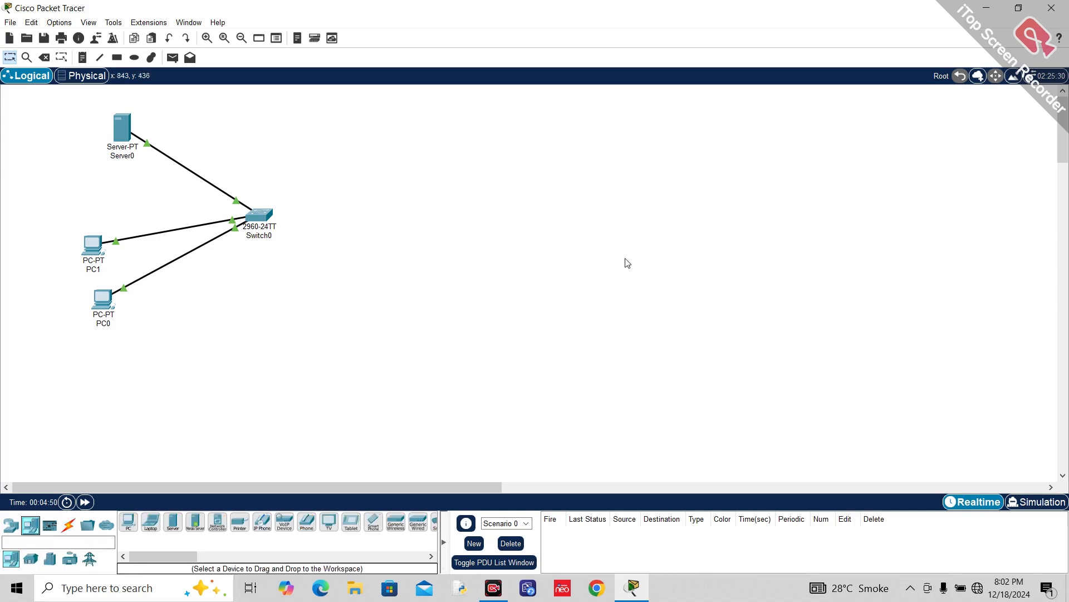
pyautogui.click(127, 524)
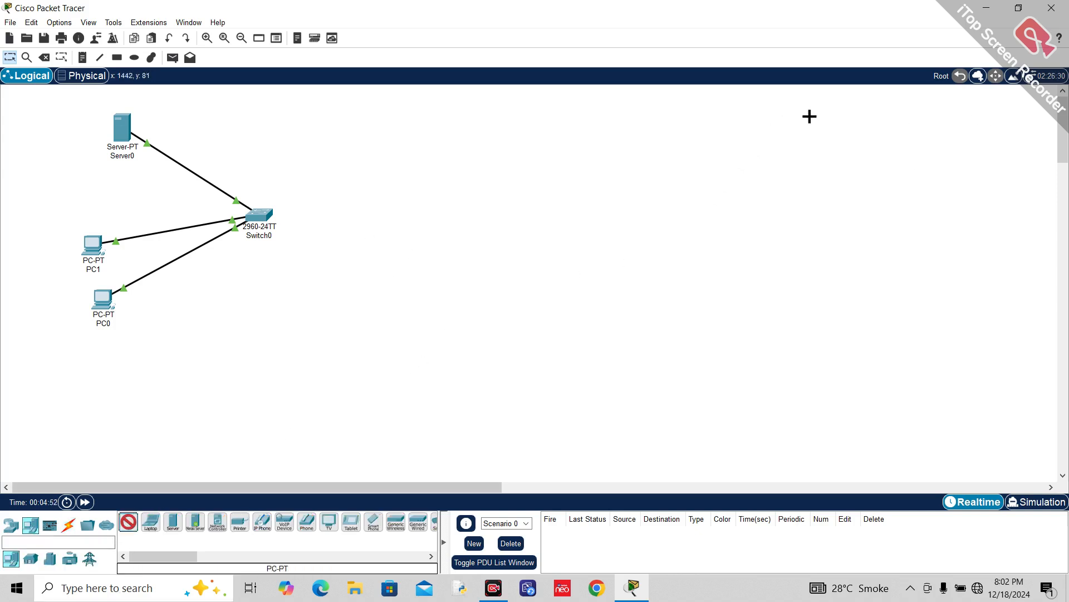
pyautogui.click(854, 117)
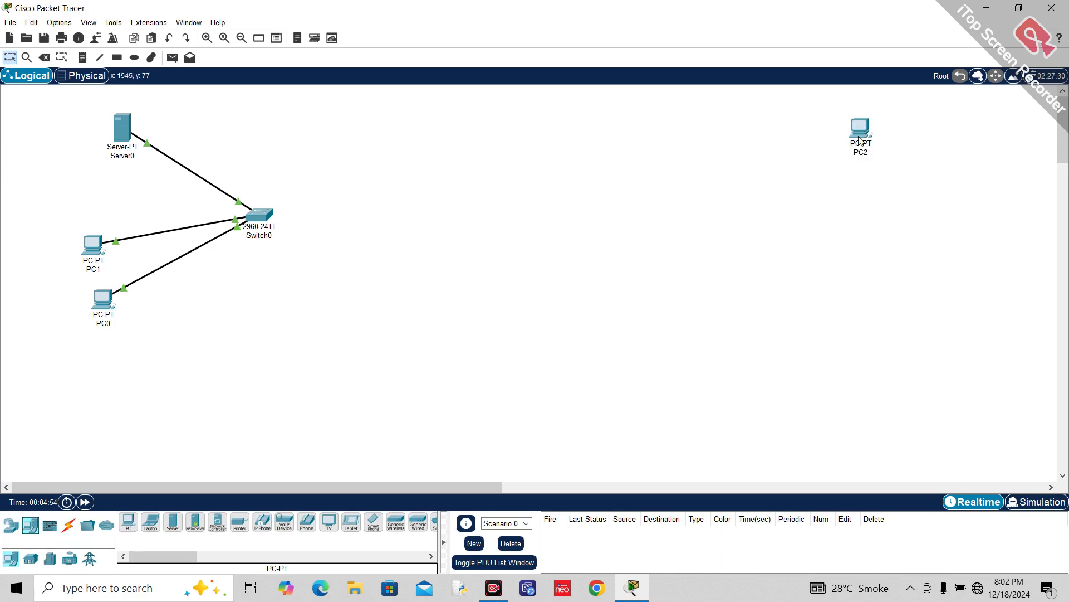
pyautogui.click(864, 200)
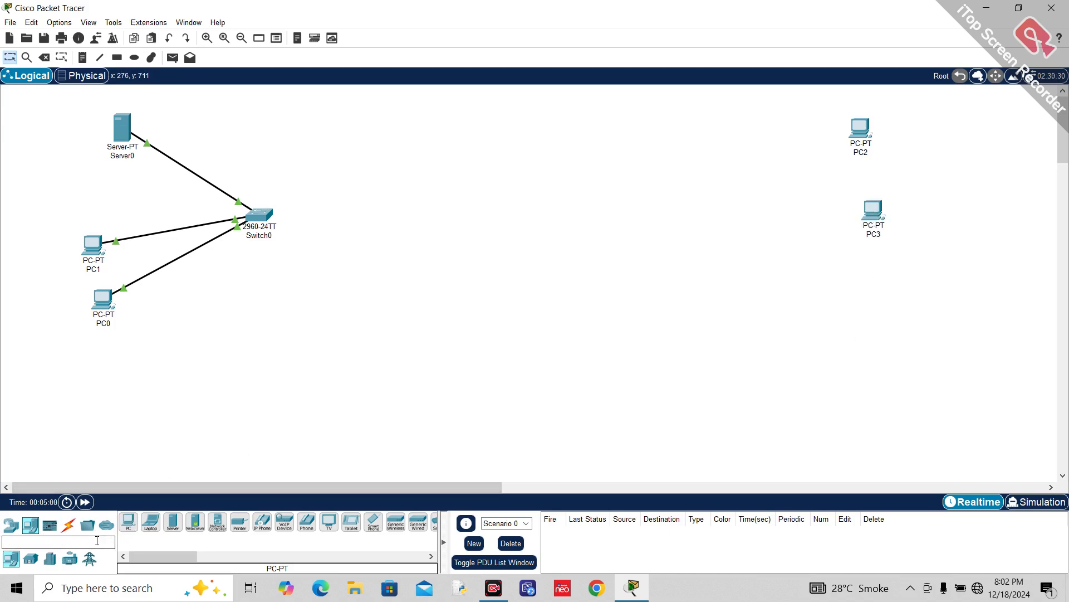
# Place a second 2960 switch to the left of PC2 and PC3.
pyautogui.click(11, 525)
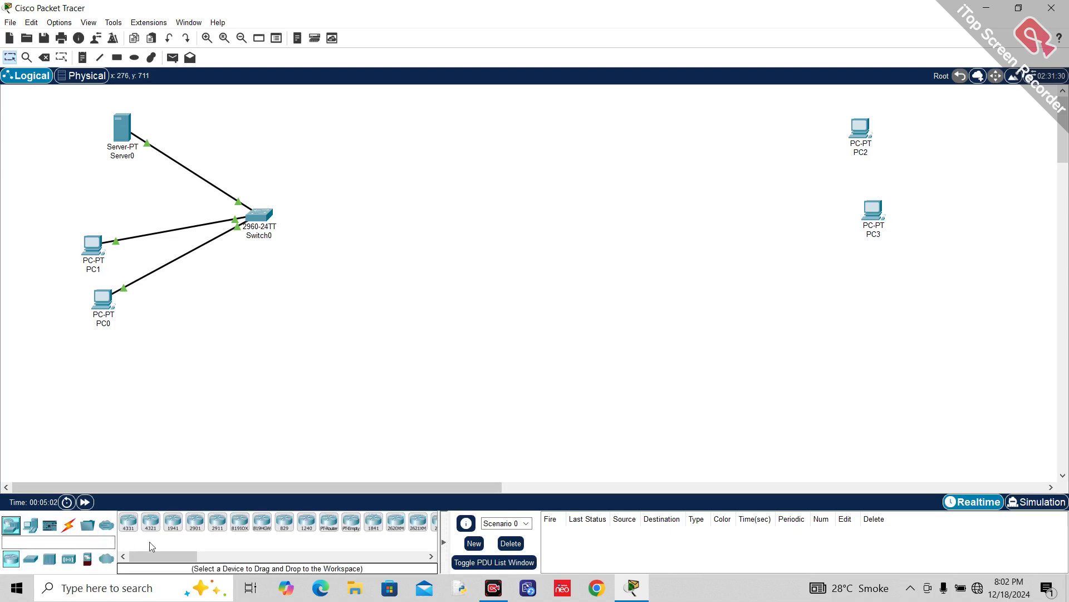
pyautogui.click(30, 562)
pyautogui.click(128, 521)
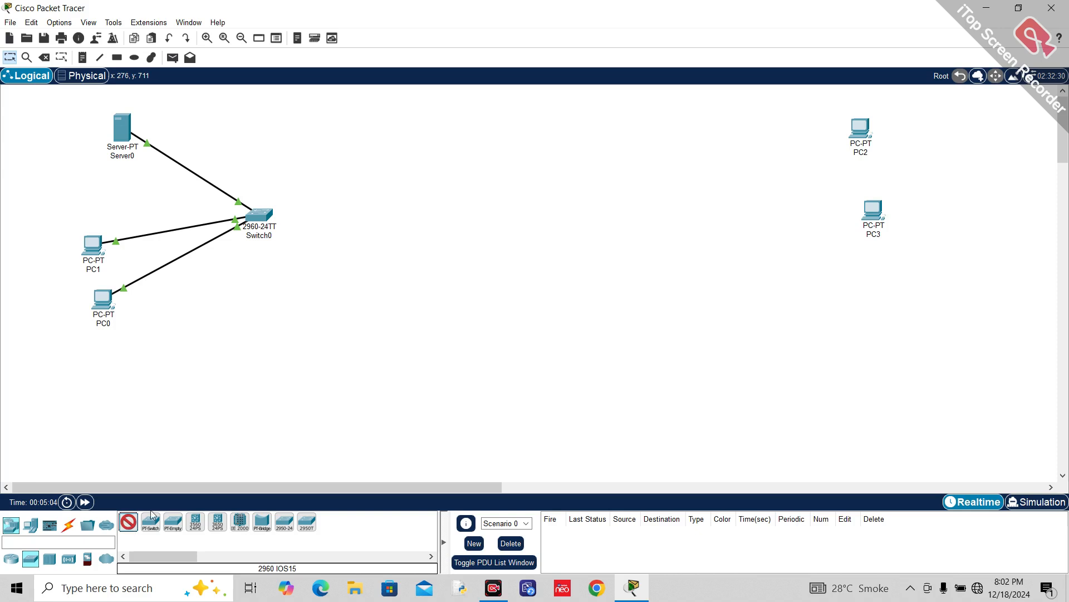
pyautogui.click(758, 172)
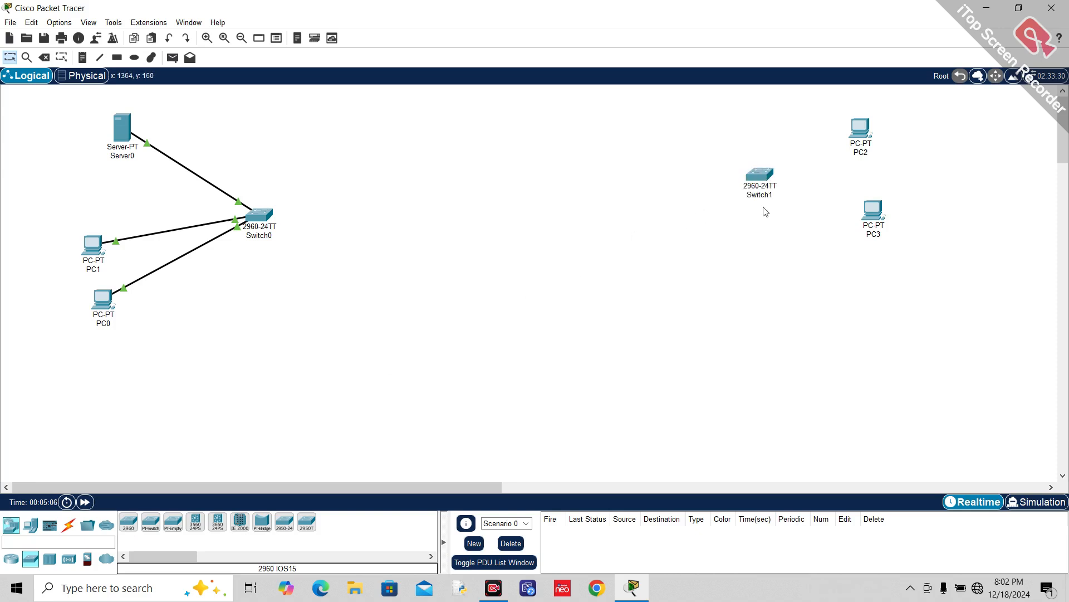
# Connect PC2 and PC3 to Switch1 using the automatically chosen connection type.
pyautogui.click(69, 525)
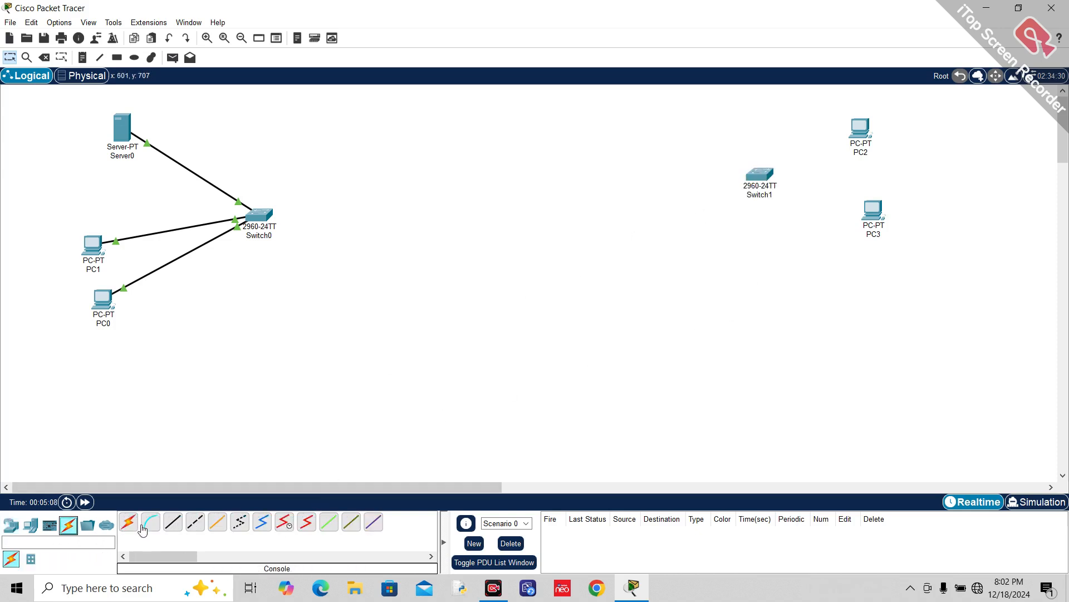
pyautogui.click(129, 521)
pyautogui.click(858, 127)
pyautogui.click(759, 174)
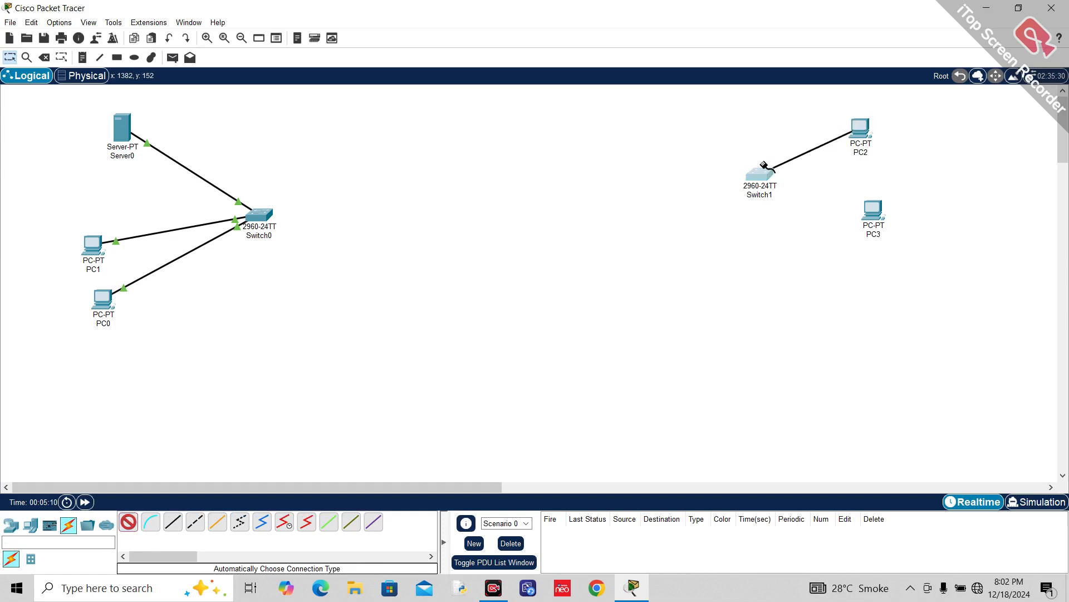
pyautogui.click(128, 522)
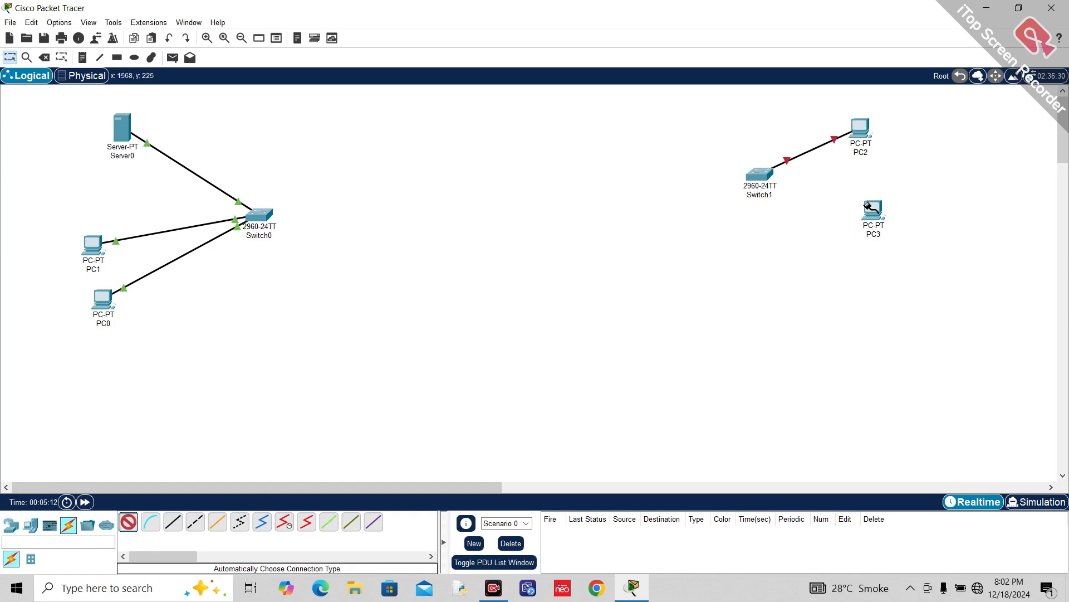
pyautogui.click(873, 210)
pyautogui.click(774, 175)
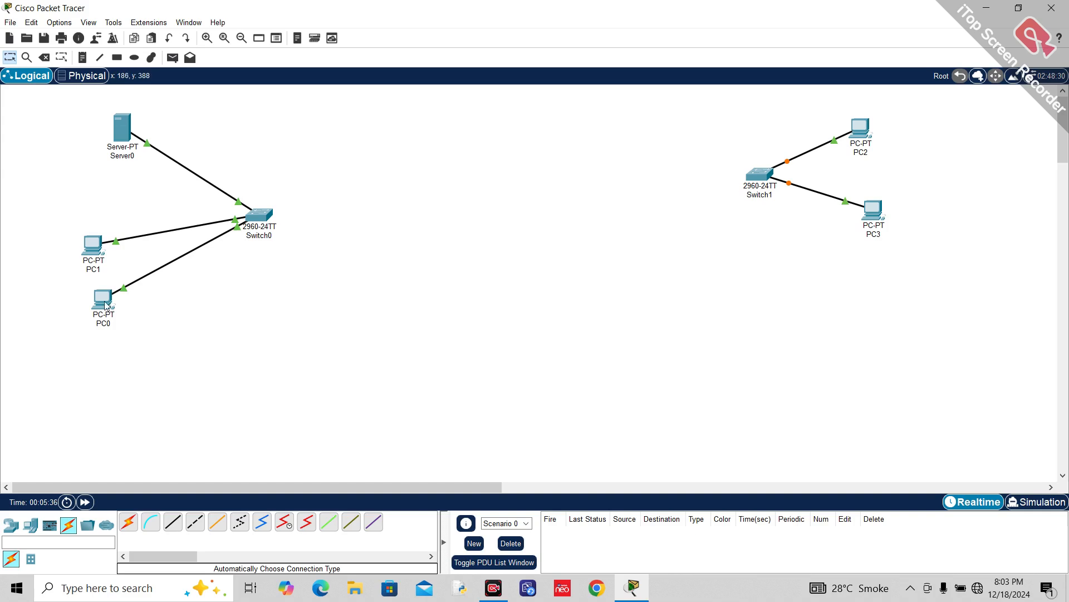
# Move PC0 slightly further down and place another PC in the lower middle of the workspace.
pyautogui.moveTo(105, 305); pyautogui.dragTo(114, 328)
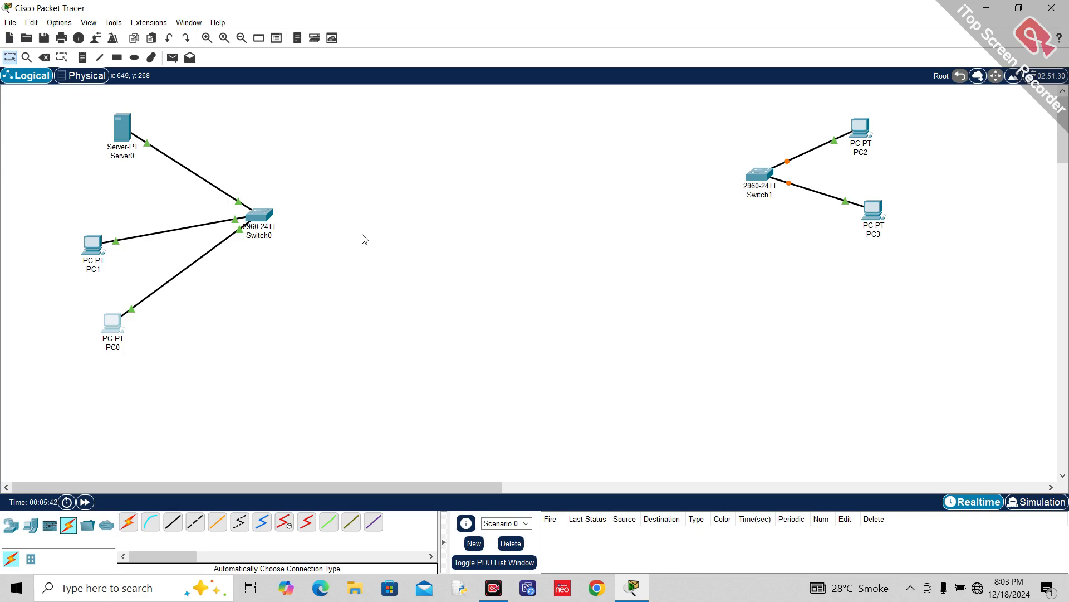
pyautogui.click(25, 532)
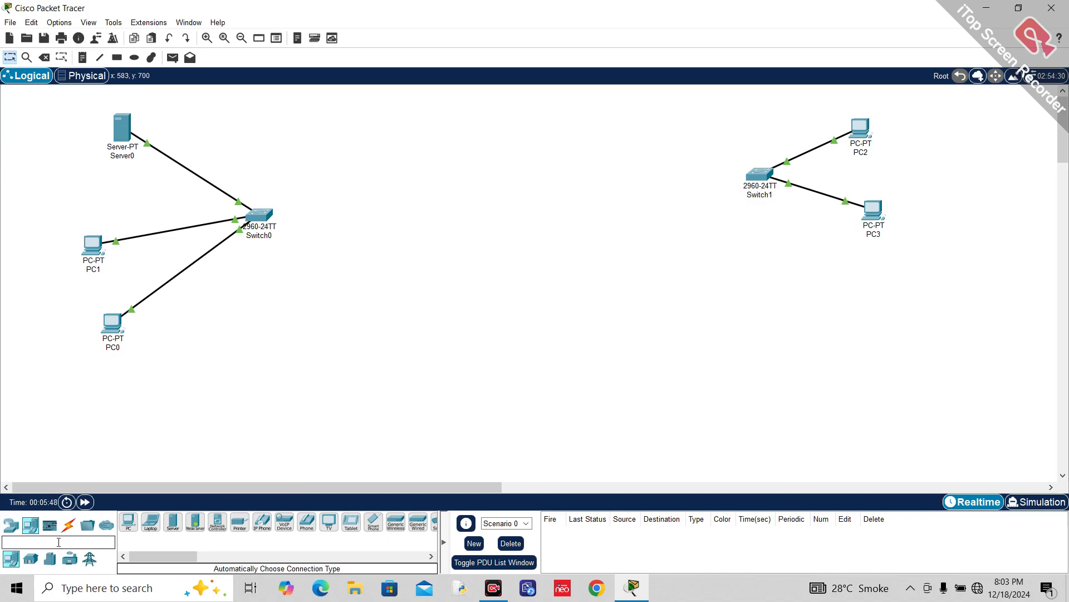
pyautogui.click(129, 522)
pyautogui.click(499, 387)
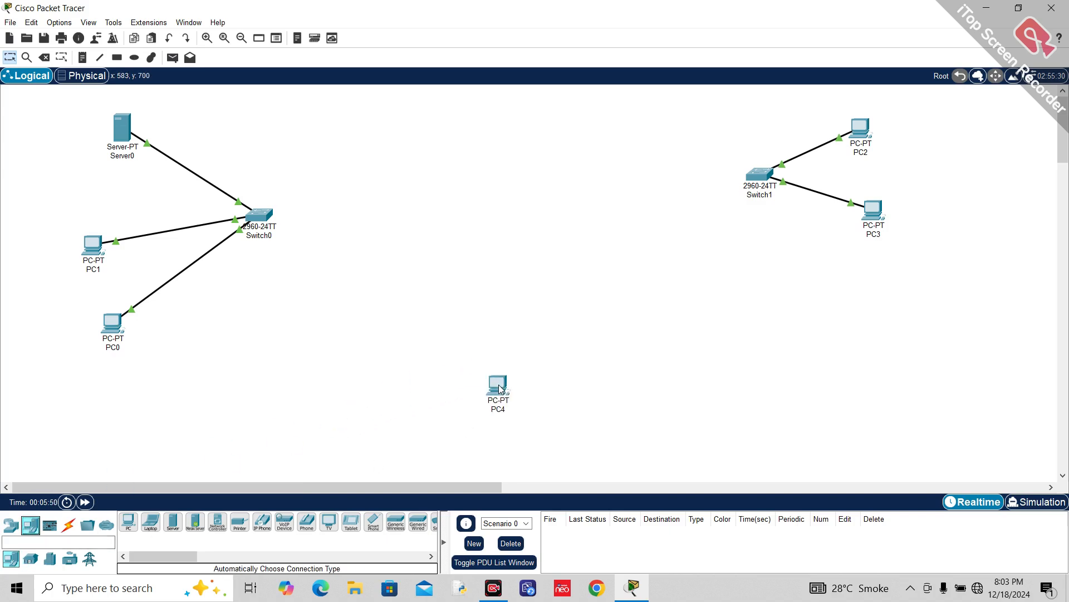
pyautogui.click(128, 524)
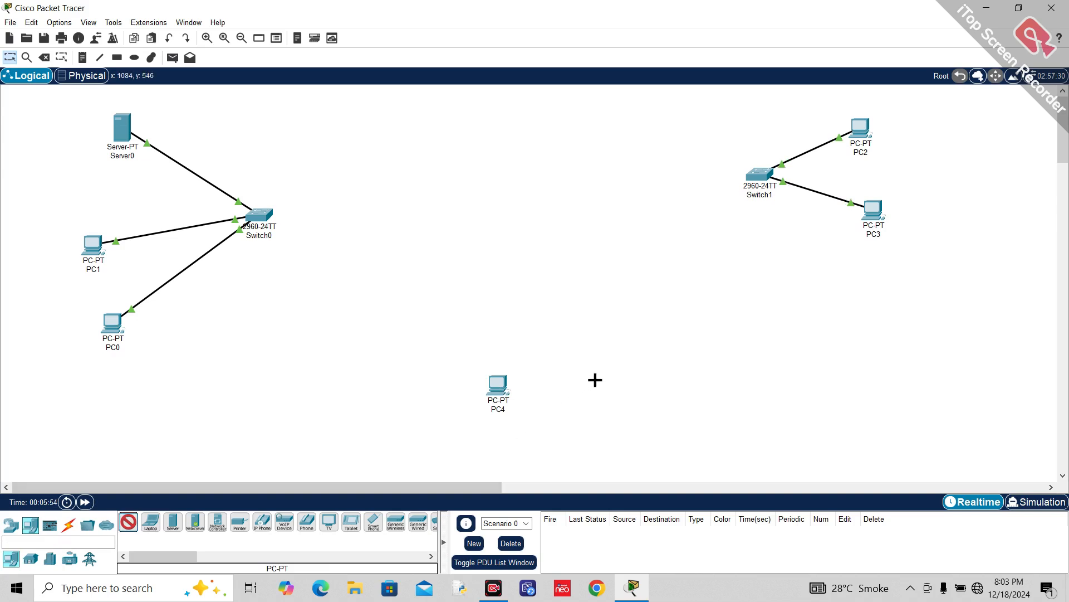
pyautogui.click(10, 524)
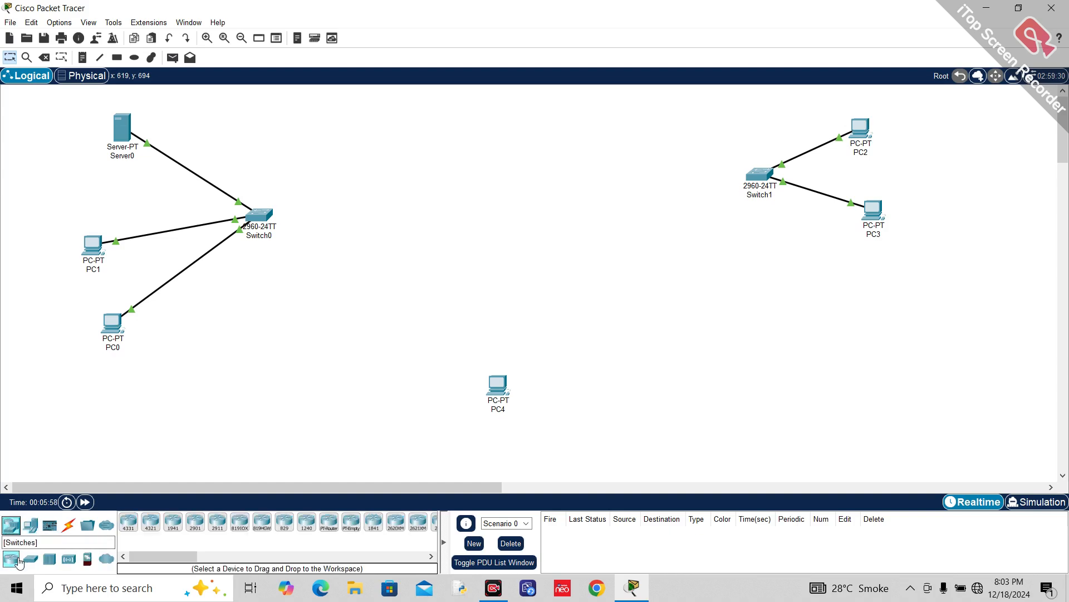
pyautogui.click(30, 558)
pyautogui.click(485, 302)
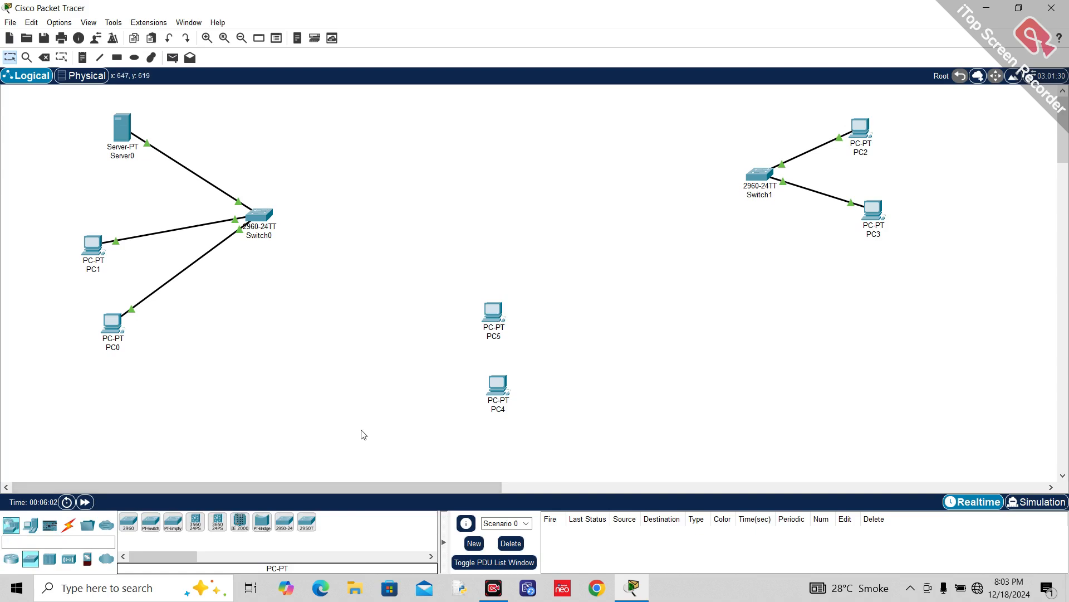
pyautogui.hotkey('ctrl', 'z')
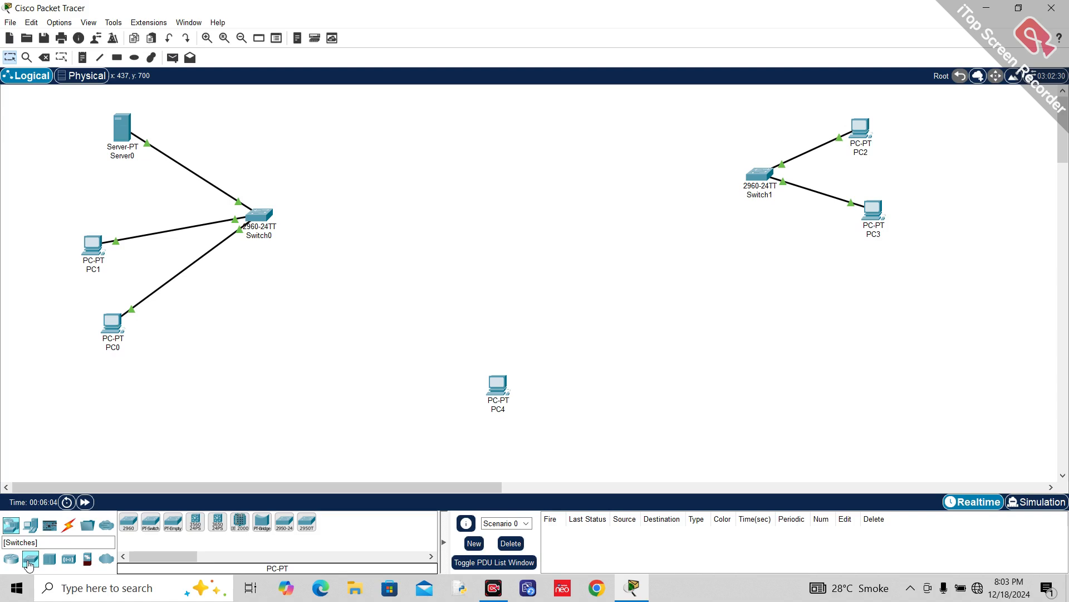
# Place a third 2960 switch above PC4 in the middle of the workspace and shift PC4 slightly down.
pyautogui.click(128, 522)
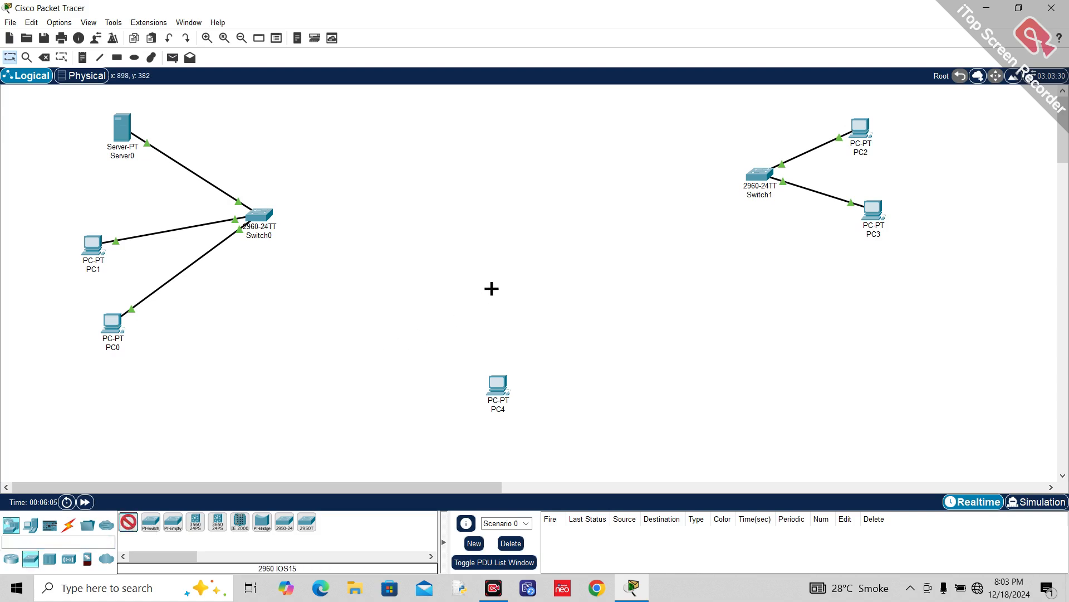
pyautogui.click(492, 289)
pyautogui.moveTo(498, 391); pyautogui.dragTo(508, 412)
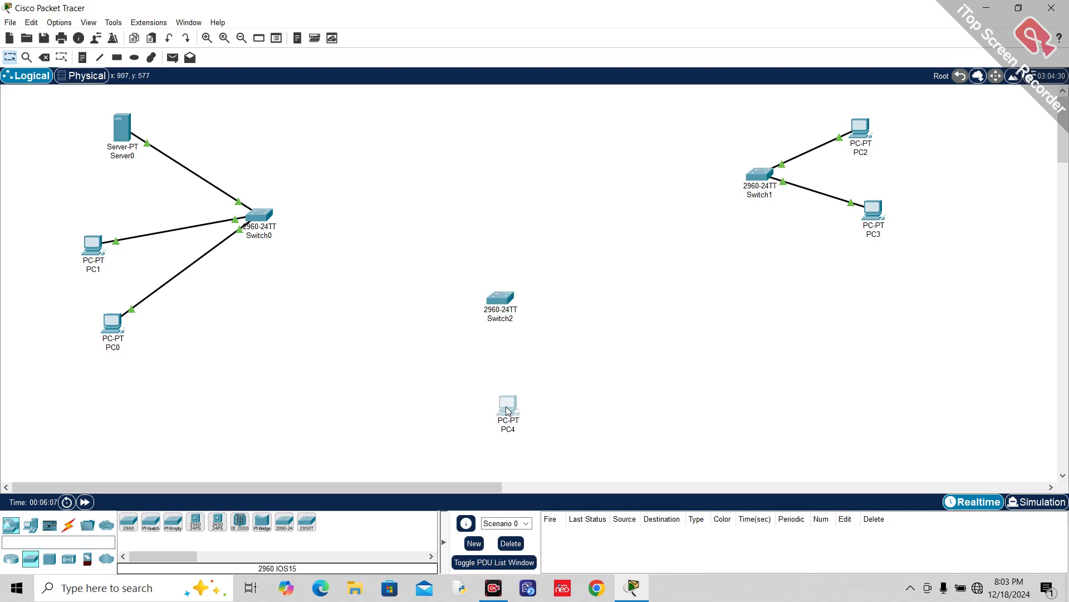
# Connect PC4 to Switch2 using the automatically chosen connection type and align PC4 directly beneath the switch.
pyautogui.click(68, 524)
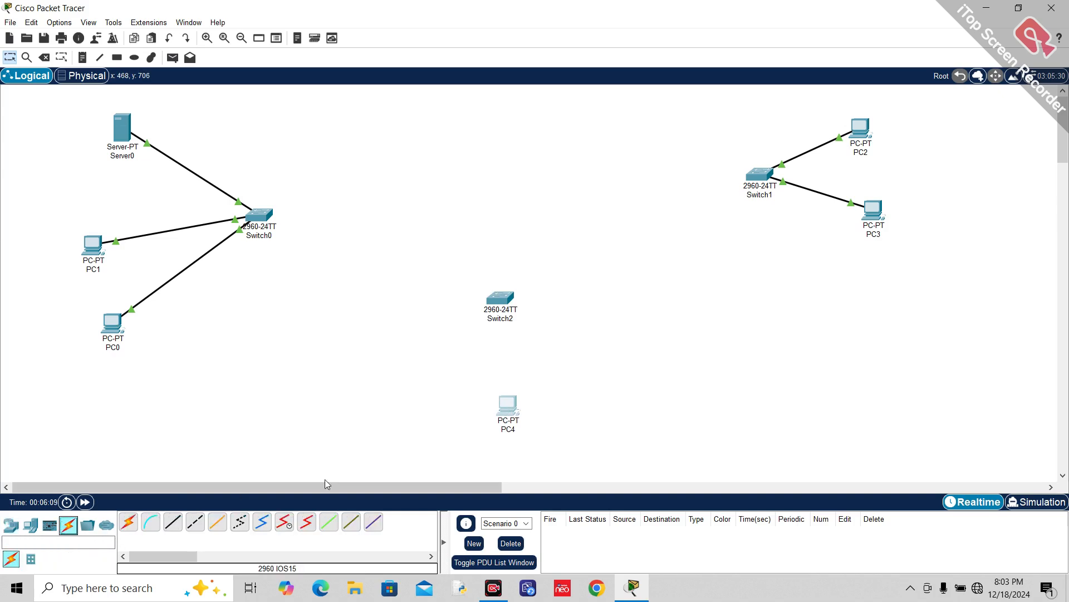
pyautogui.click(507, 415)
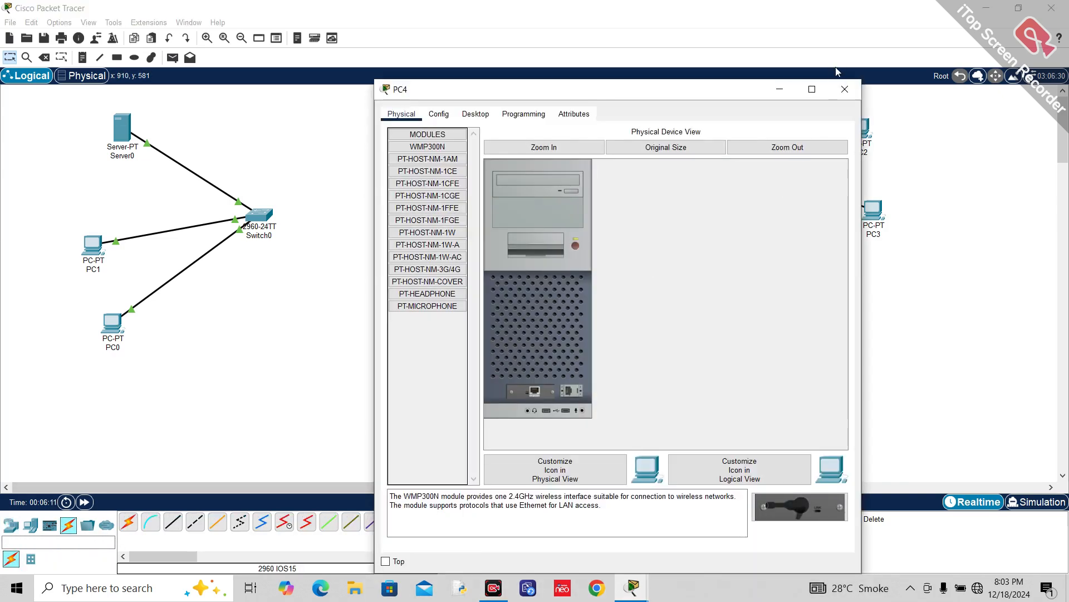
pyautogui.click(835, 98)
pyautogui.click(128, 522)
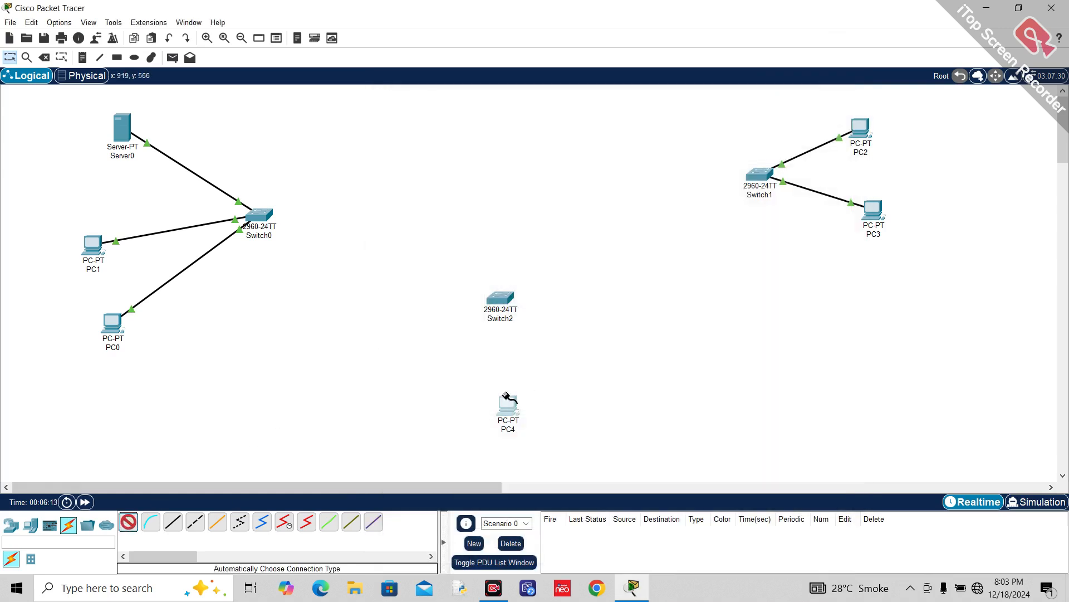
pyautogui.click(508, 405)
pyautogui.click(499, 306)
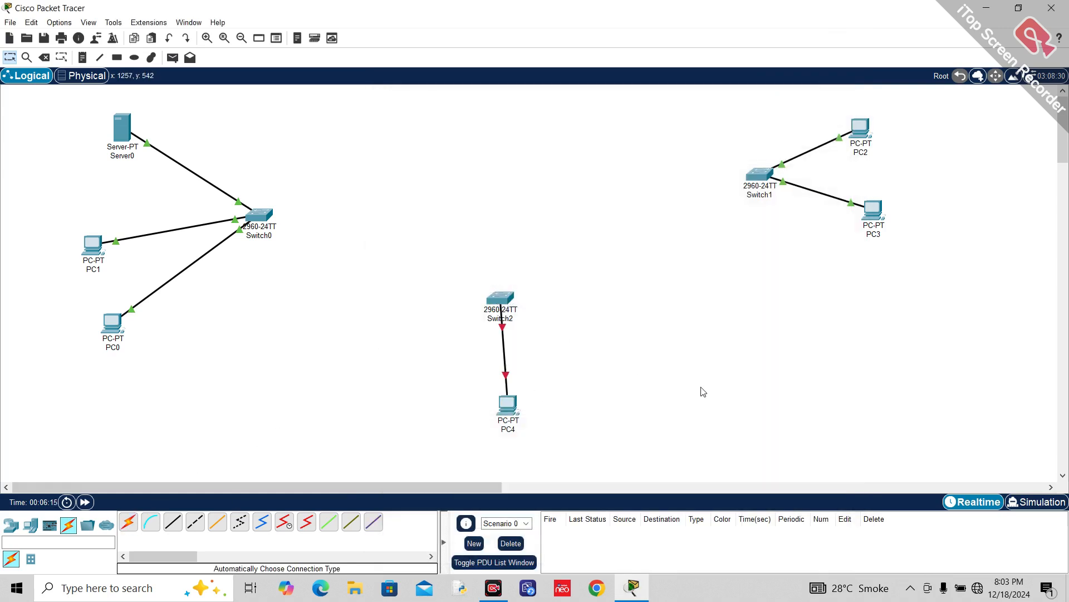
pyautogui.moveTo(513, 403); pyautogui.dragTo(505, 407)
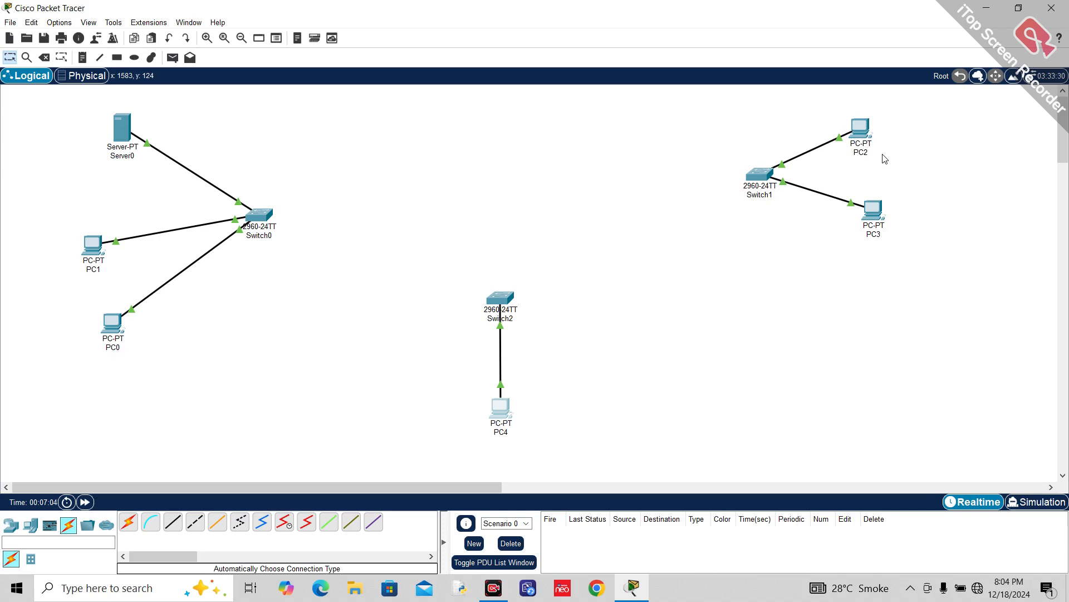
# Examine the physical layout through Home City and the Corporate Office to the Main Wiring Closet rack, and return to the logical topology.
pyautogui.click(85, 76)
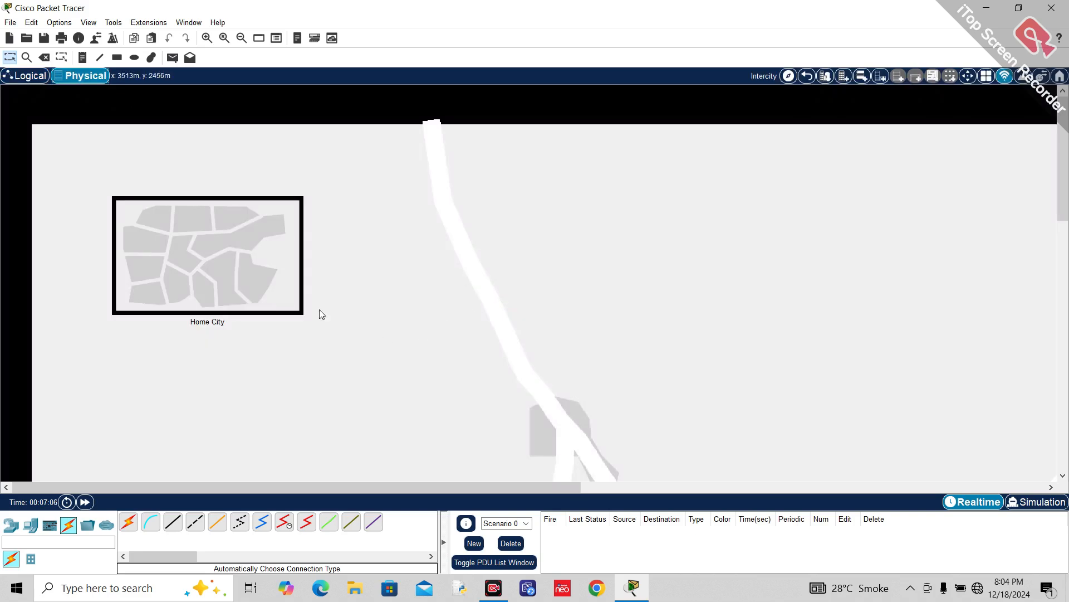
pyautogui.click(246, 267)
pyautogui.click(189, 207)
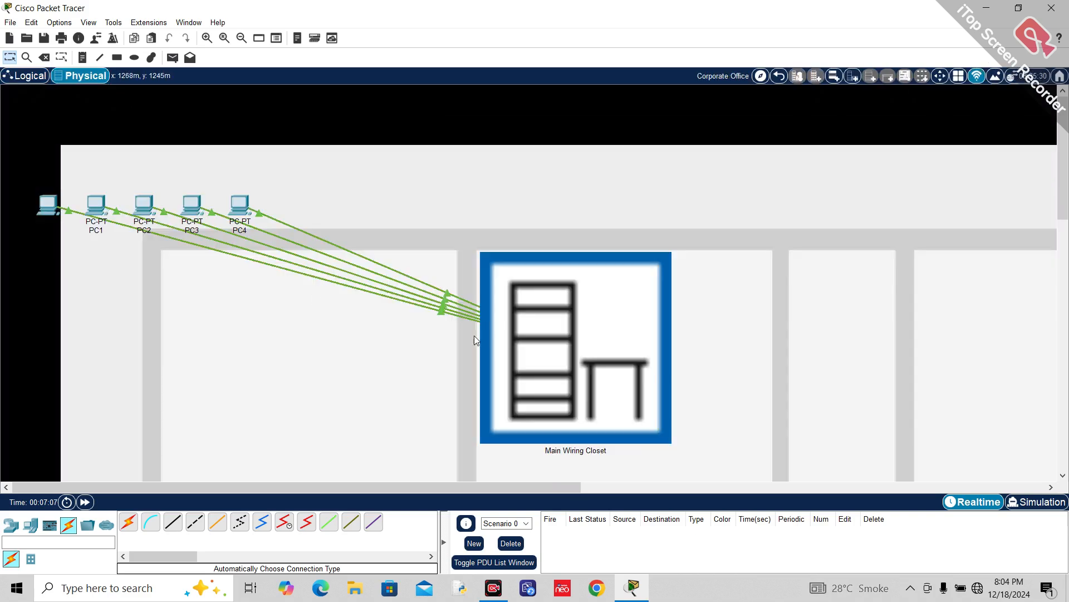
pyautogui.click(598, 308)
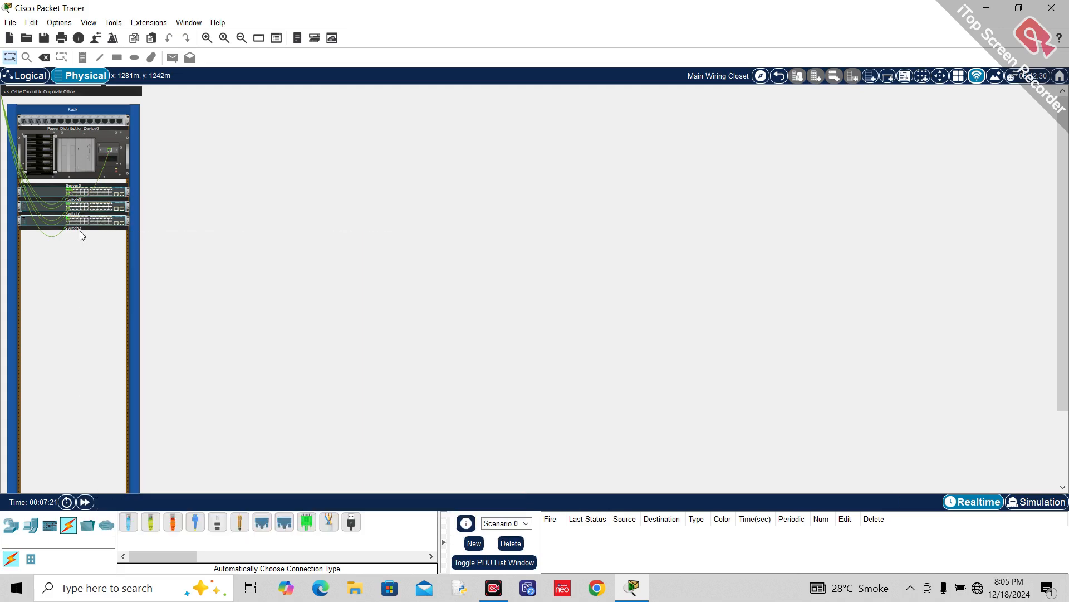
pyautogui.moveTo(80, 193)
pyautogui.click(30, 76)
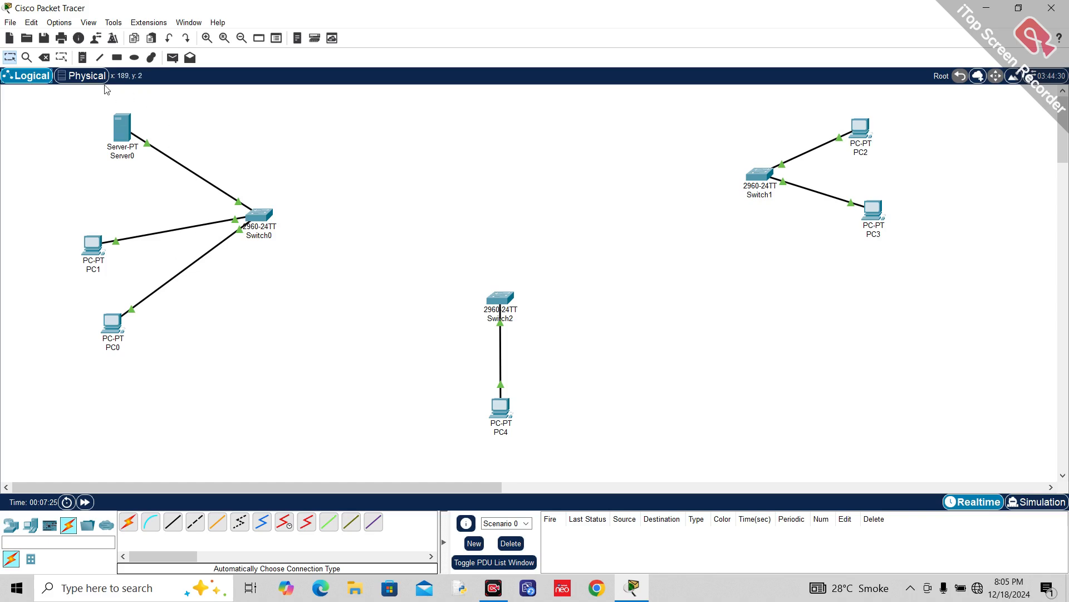
# Compare the logical topology with the switches in the physical rack, checking Switch1's port details.
pyautogui.click(83, 75)
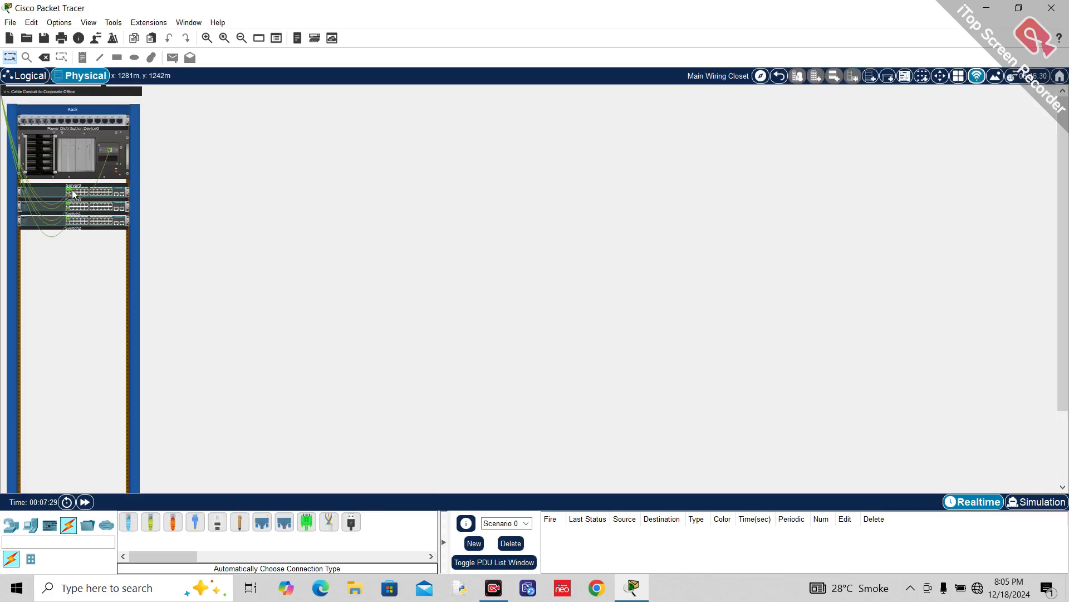
pyautogui.click(32, 77)
pyautogui.click(83, 77)
pyautogui.click(31, 76)
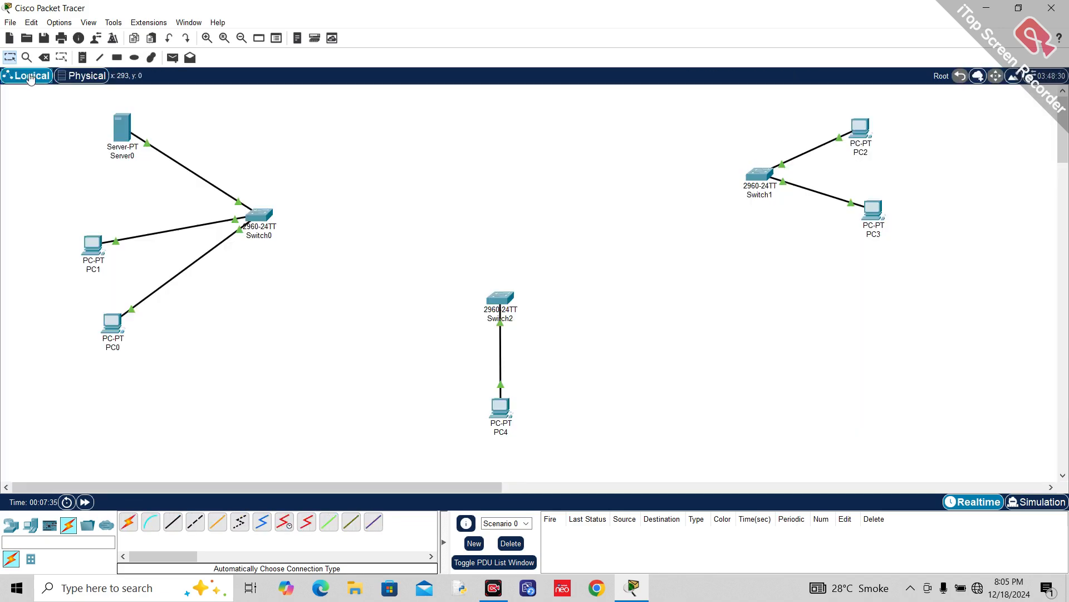
pyautogui.moveTo(769, 177)
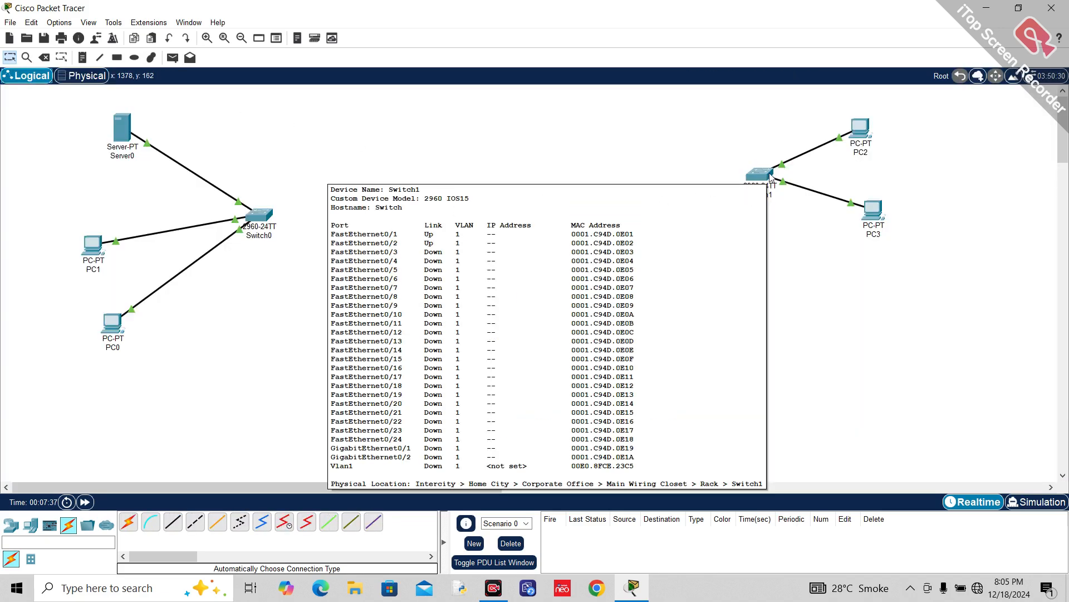
pyautogui.click(83, 74)
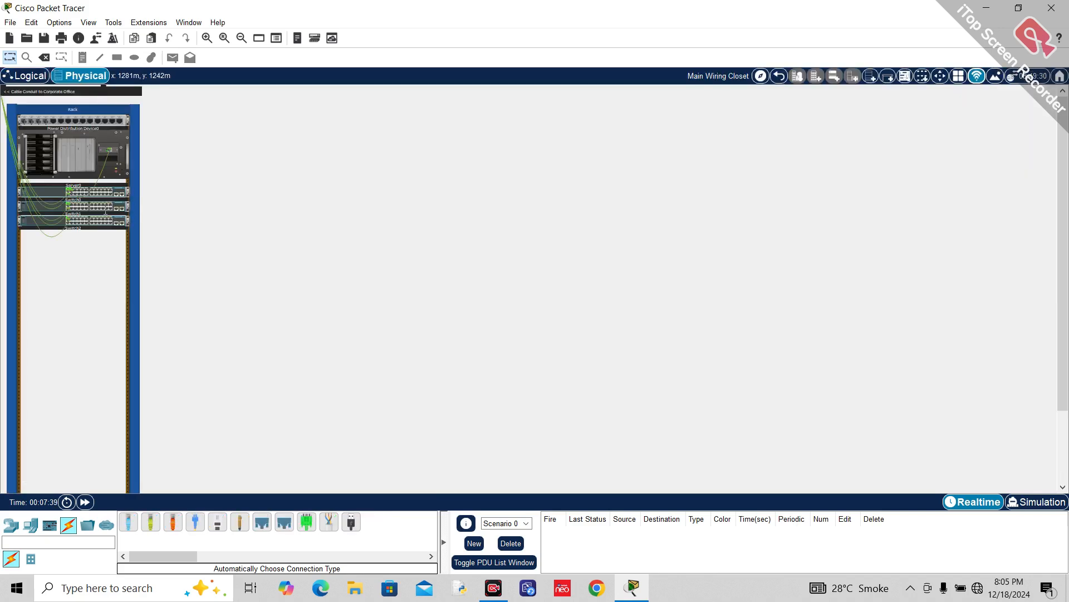
pyautogui.moveTo(71, 208)
pyautogui.click(29, 76)
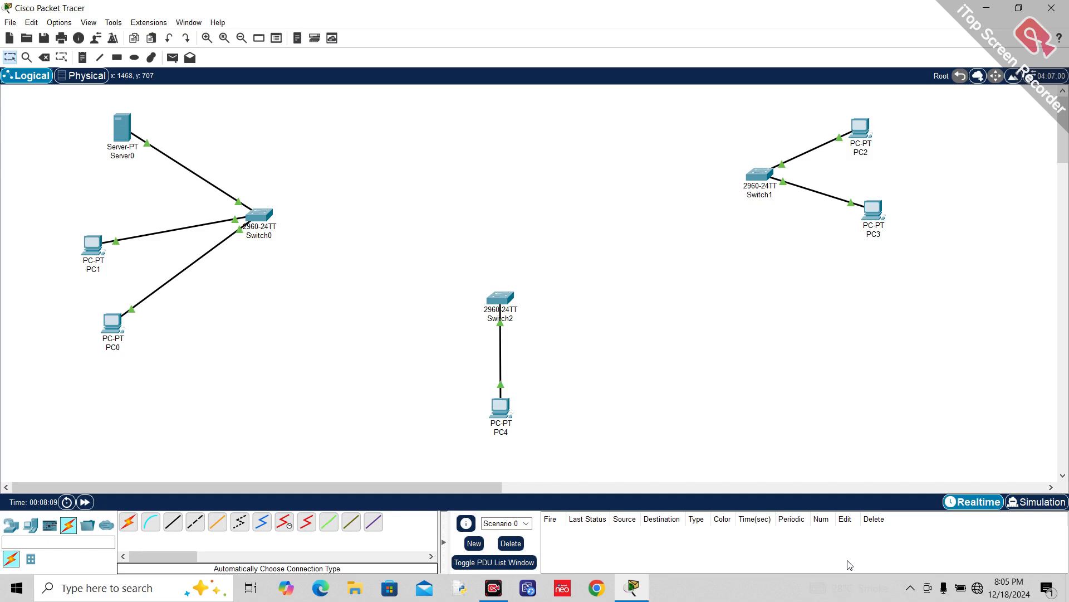
pyautogui.click(114, 328)
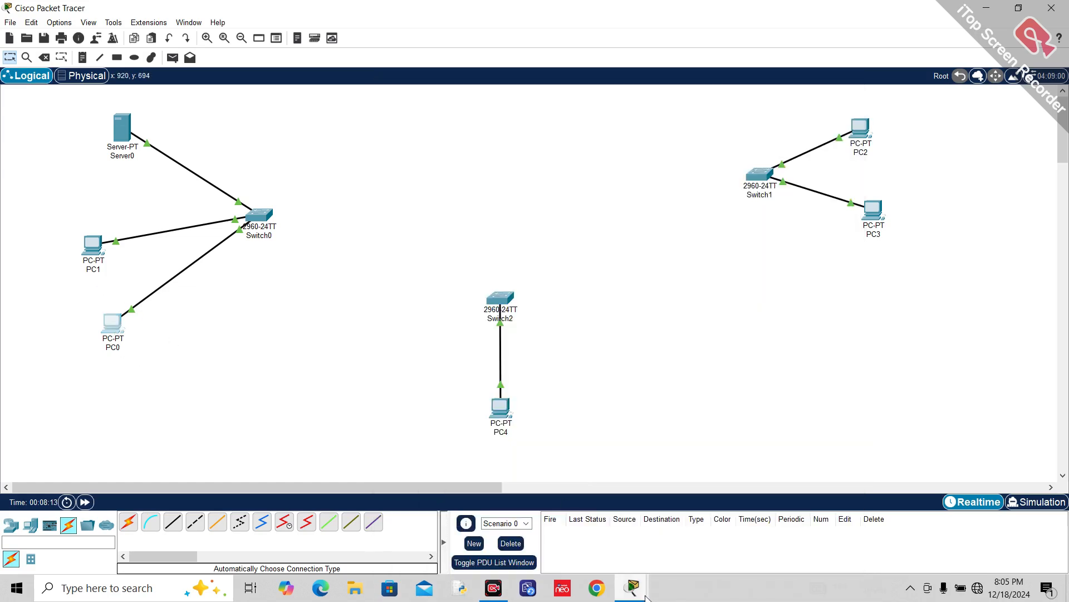
pyautogui.moveTo(632, 588)
pyautogui.click(703, 554)
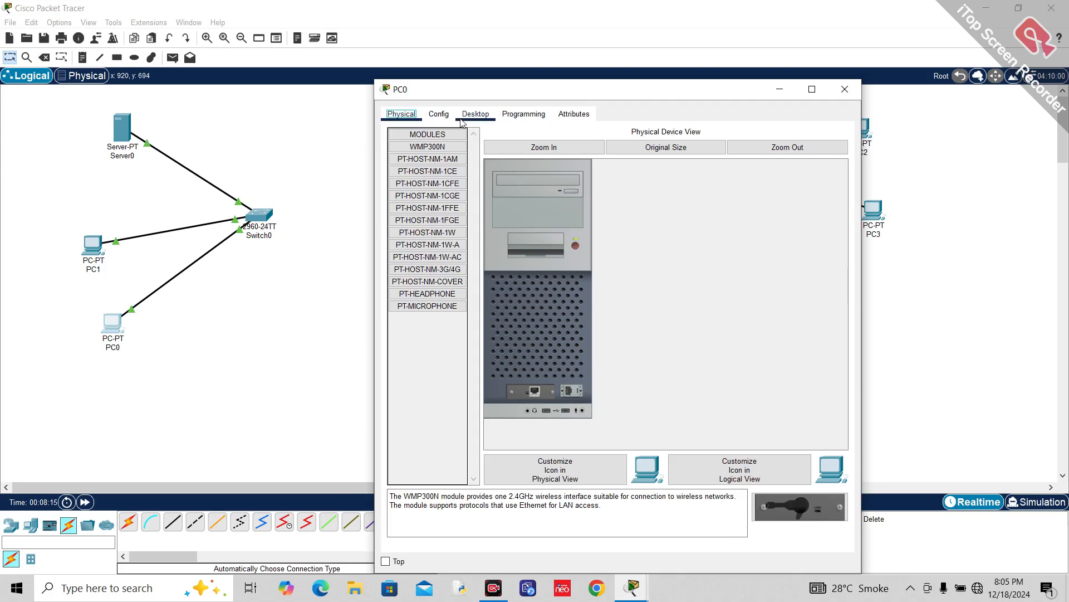
pyautogui.moveTo(563, 95); pyautogui.dragTo(324, 393)
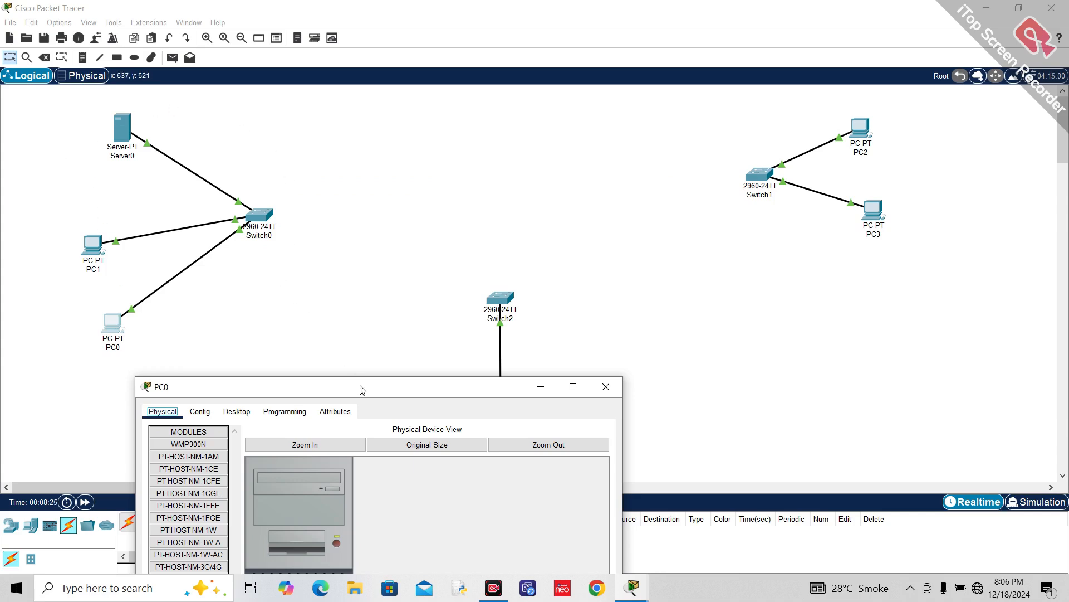
pyautogui.moveTo(361, 386); pyautogui.dragTo(585, 329)
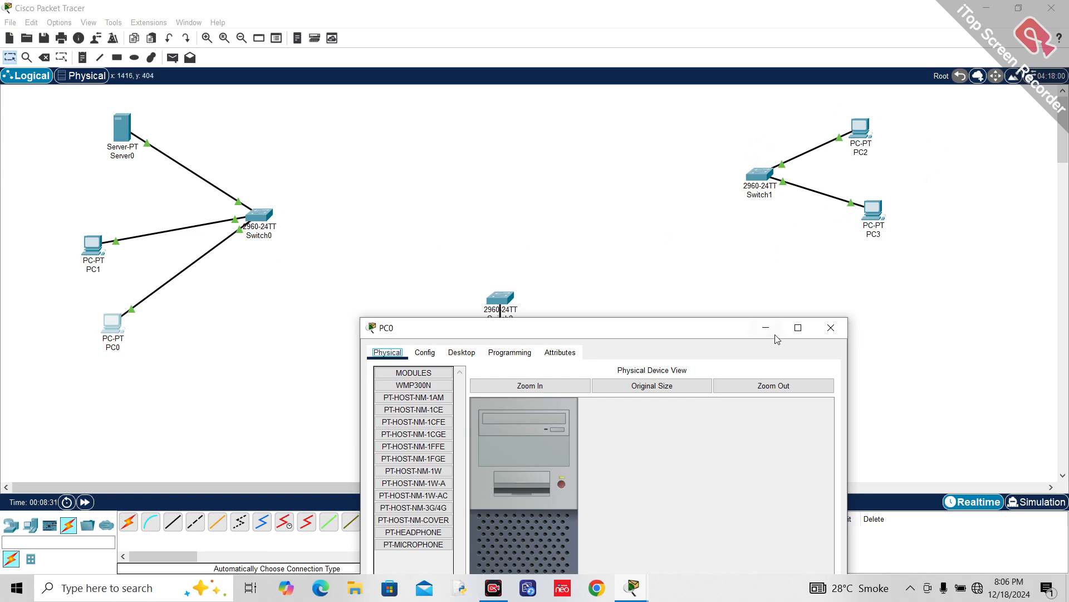
pyautogui.moveTo(774, 333); pyautogui.dragTo(295, 268)
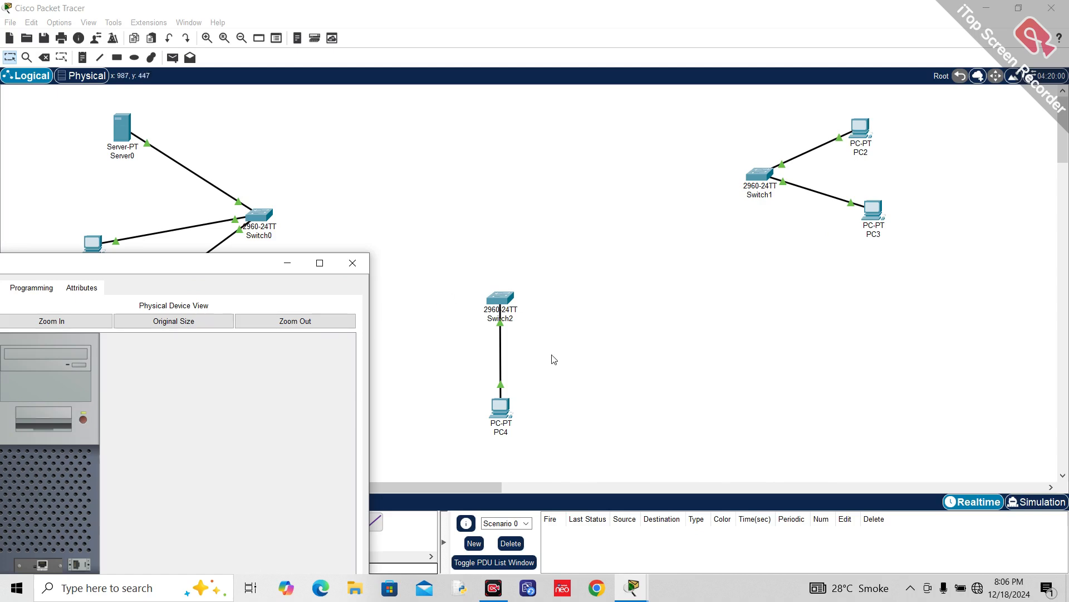
pyautogui.moveTo(225, 264); pyautogui.dragTo(683, 279)
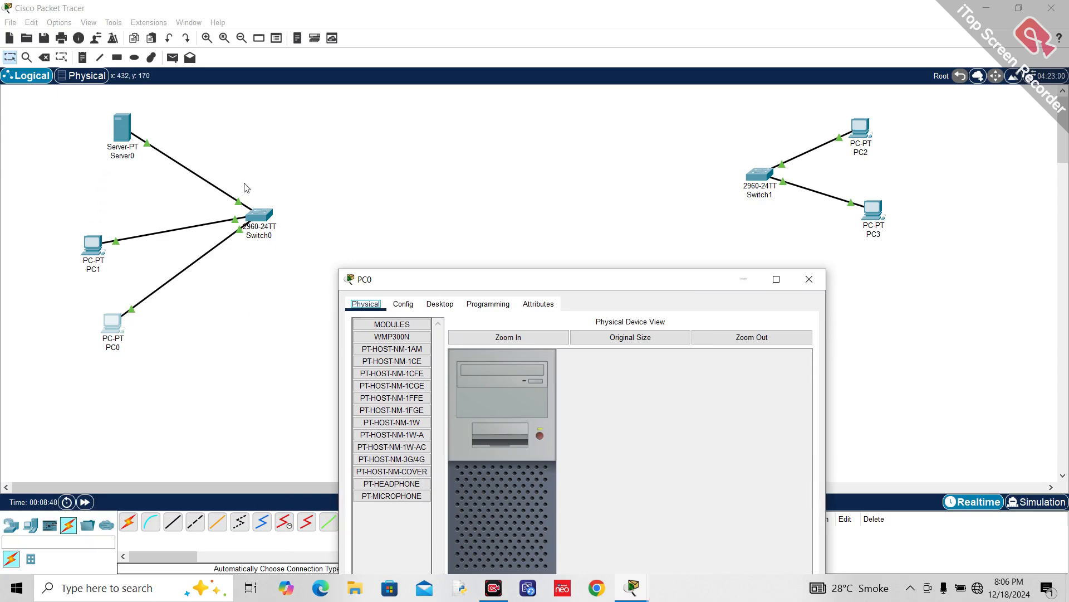
pyautogui.moveTo(685, 284); pyautogui.dragTo(379, 123)
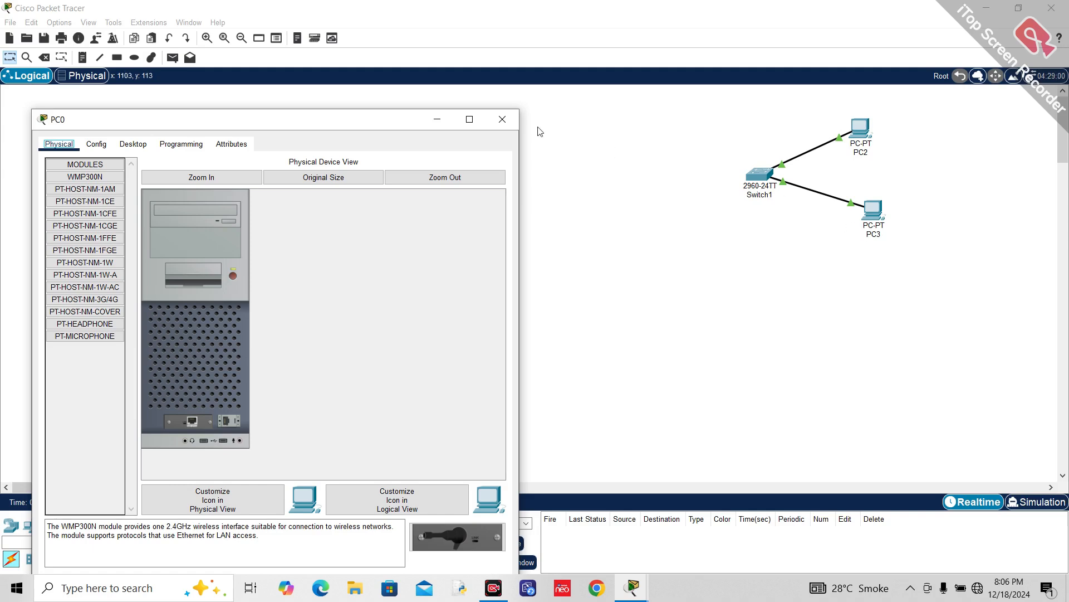
pyautogui.moveTo(397, 120); pyautogui.dragTo(947, 92)
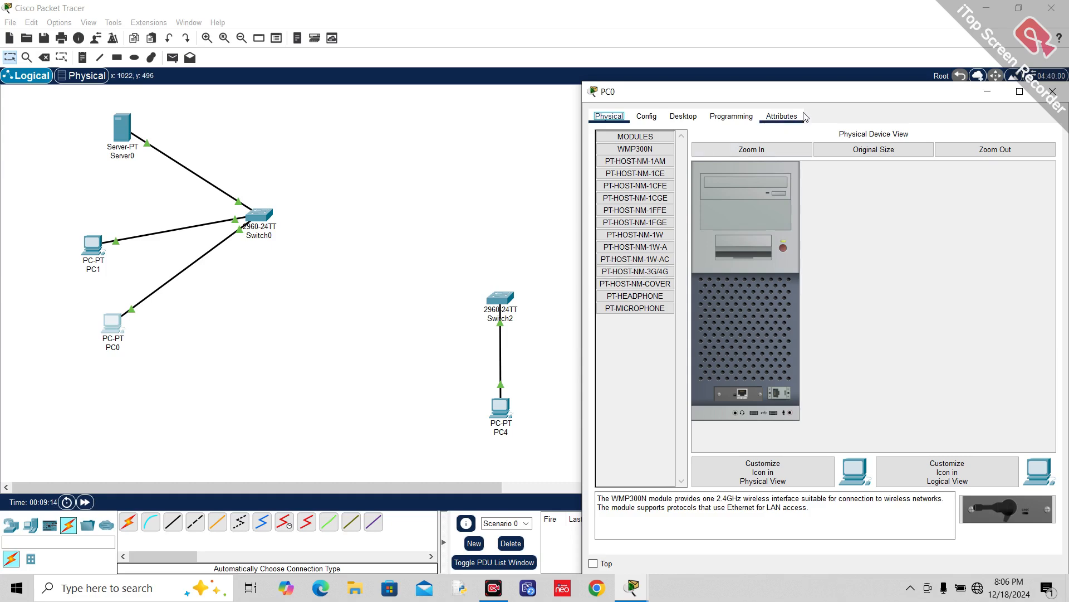
pyautogui.moveTo(788, 100); pyautogui.dragTo(576, 122)
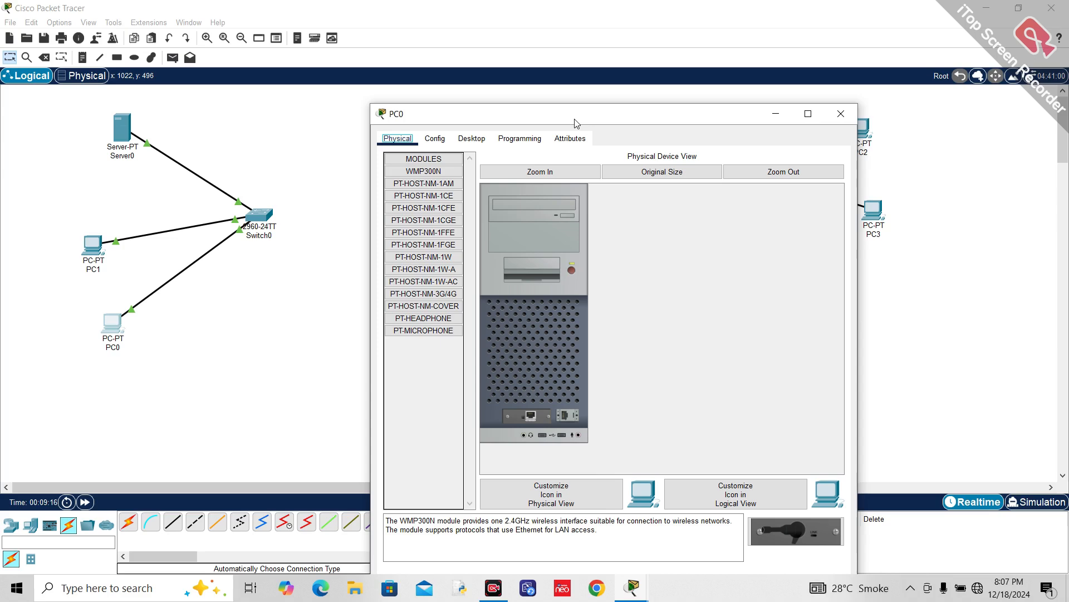
pyautogui.moveTo(576, 122); pyautogui.dragTo(615, 183)
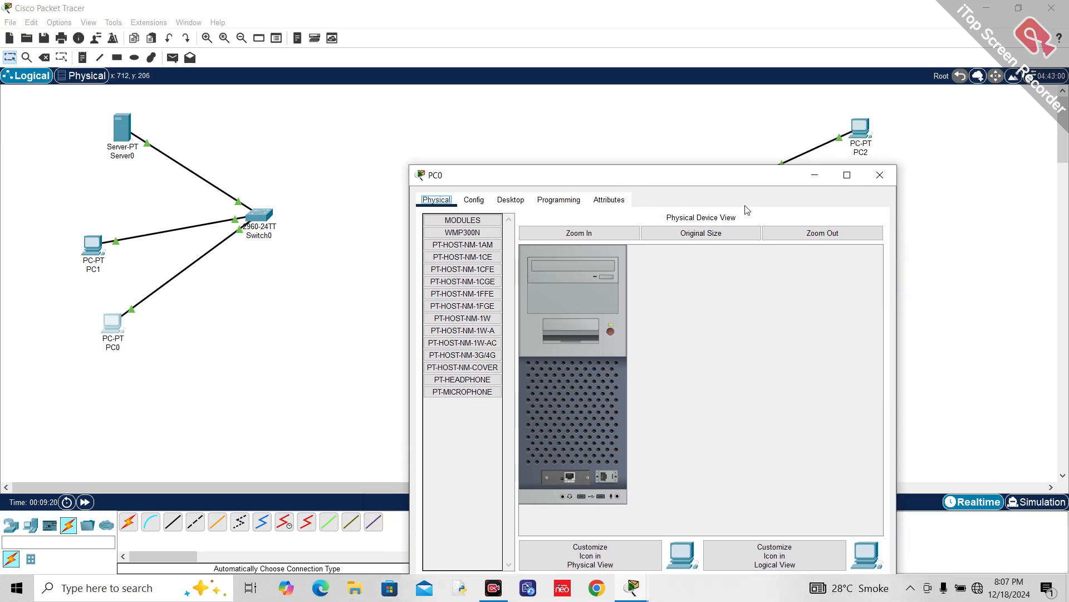
pyautogui.click(880, 175)
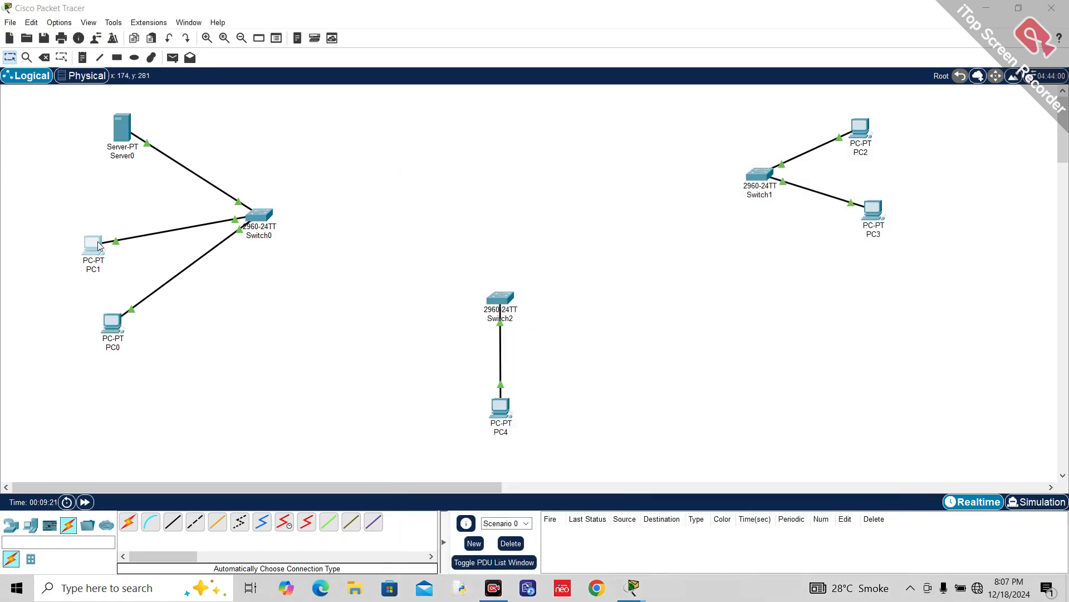
pyautogui.click(92, 245)
pyautogui.click(861, 116)
# Assign PC0 the static IPv4 address 10.20.2.3 with subnet mask 255.0.0.0 in its IP Configuration.
pyautogui.click(112, 323)
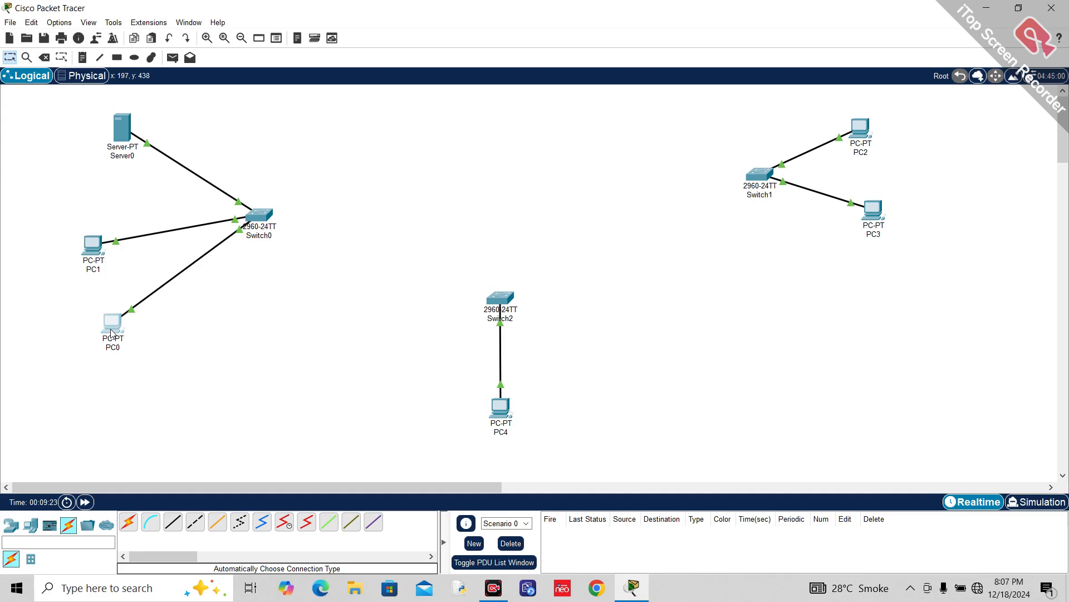
pyautogui.click(459, 114)
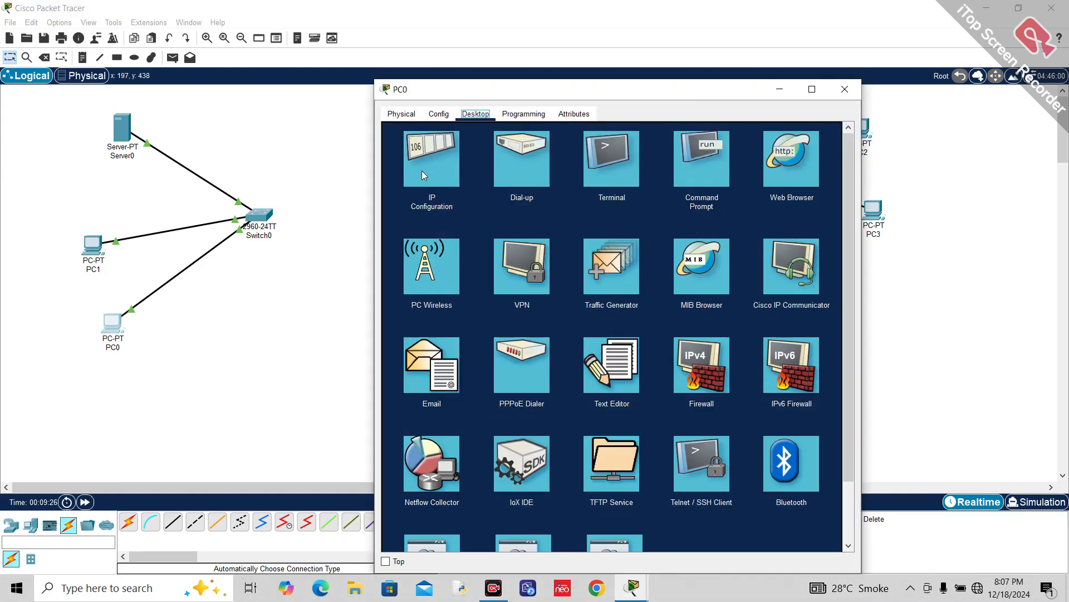
pyautogui.click(422, 173)
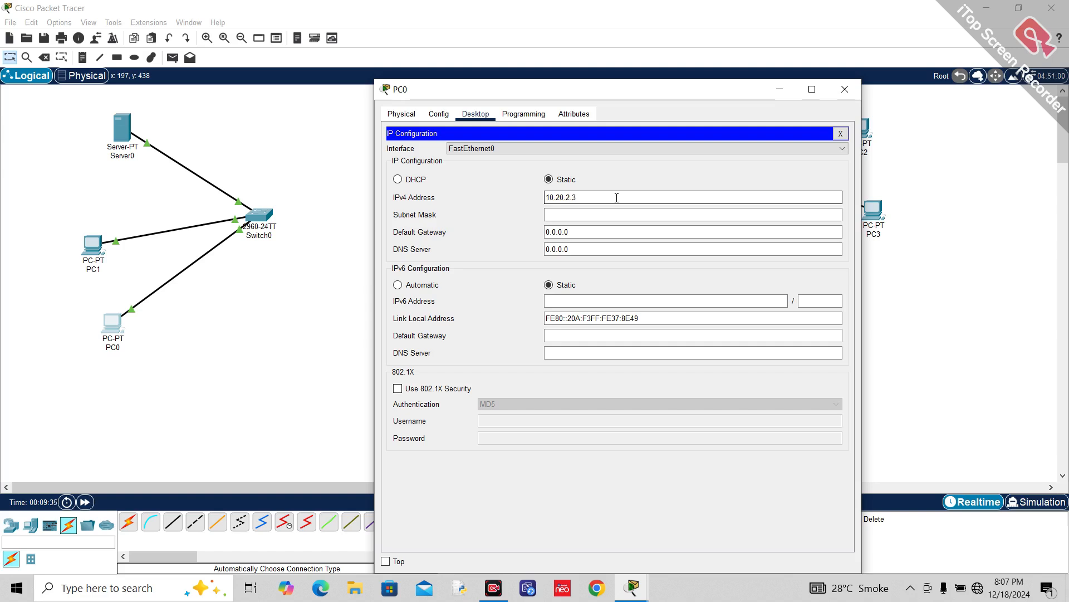
pyautogui.press('Tab')
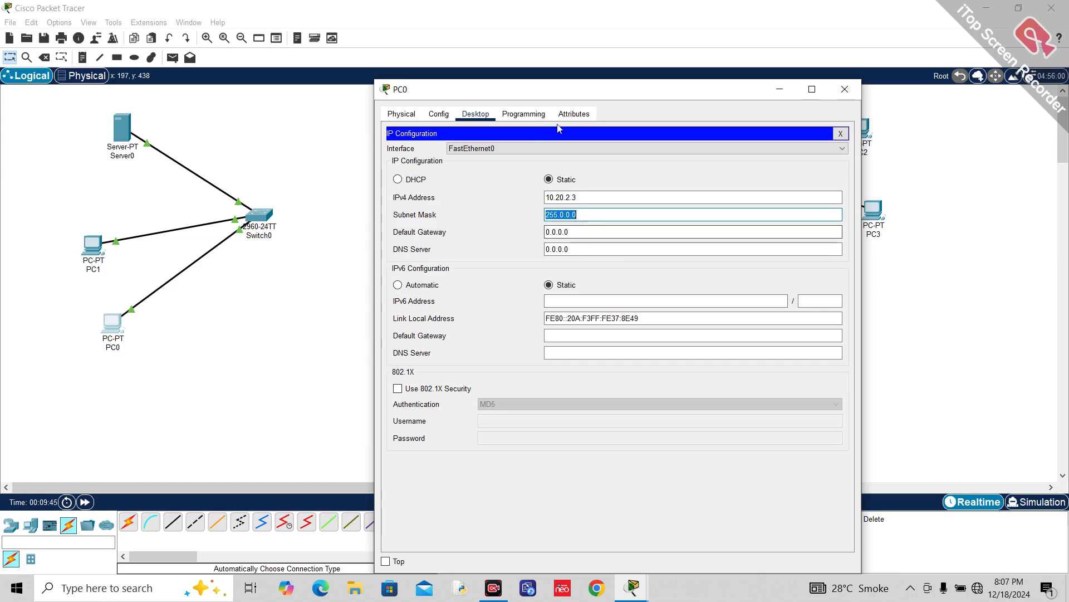
# Append the address 10.20.2.3 to PC0's label in the logical topology.
pyautogui.hotkey('shift', 'Tab')
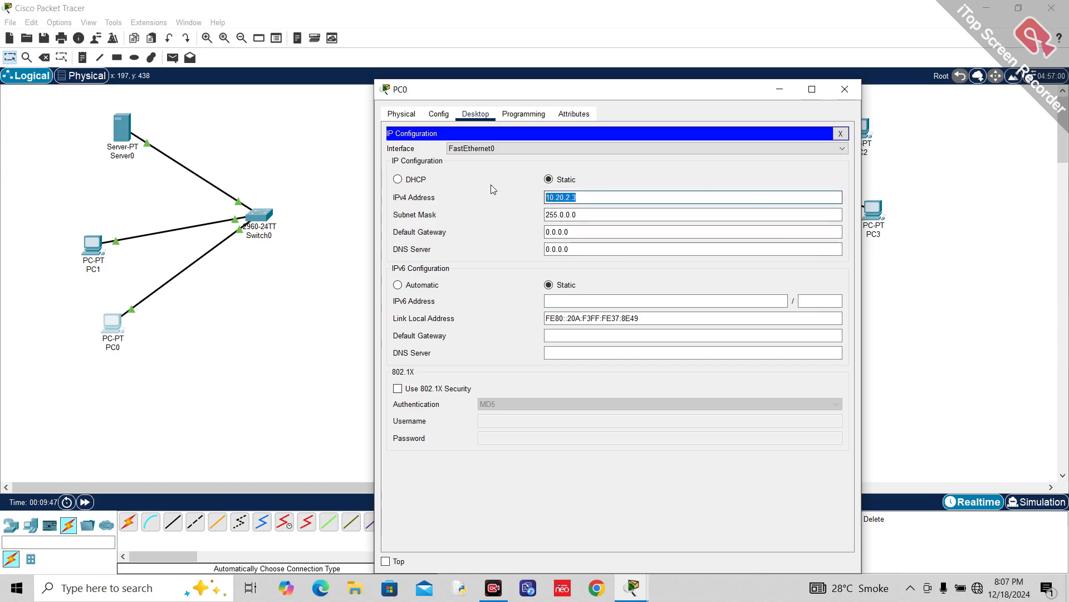
pyautogui.click(845, 89)
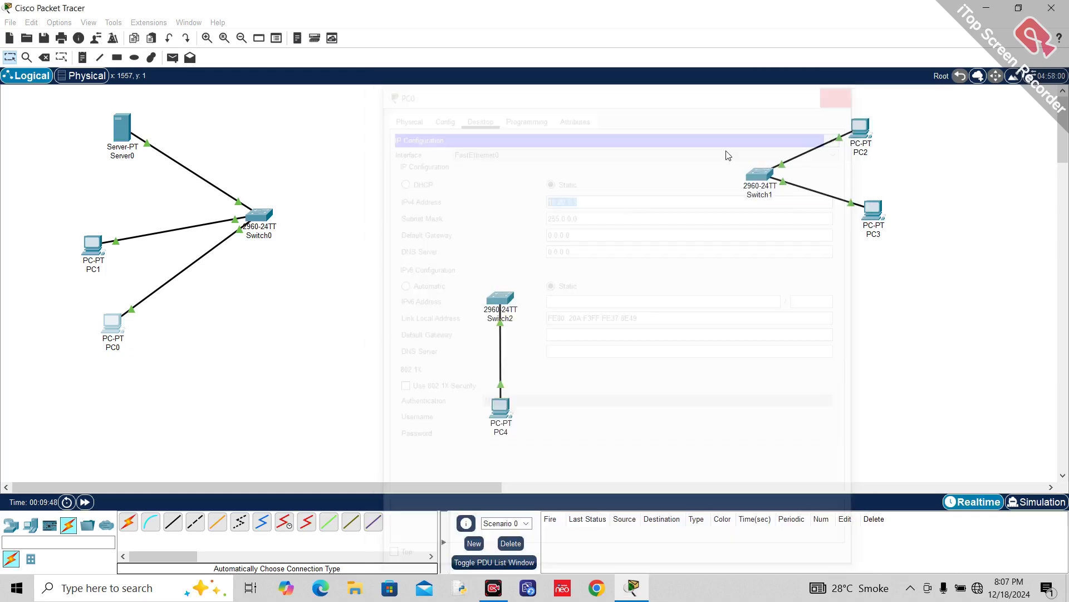
pyautogui.click(123, 347)
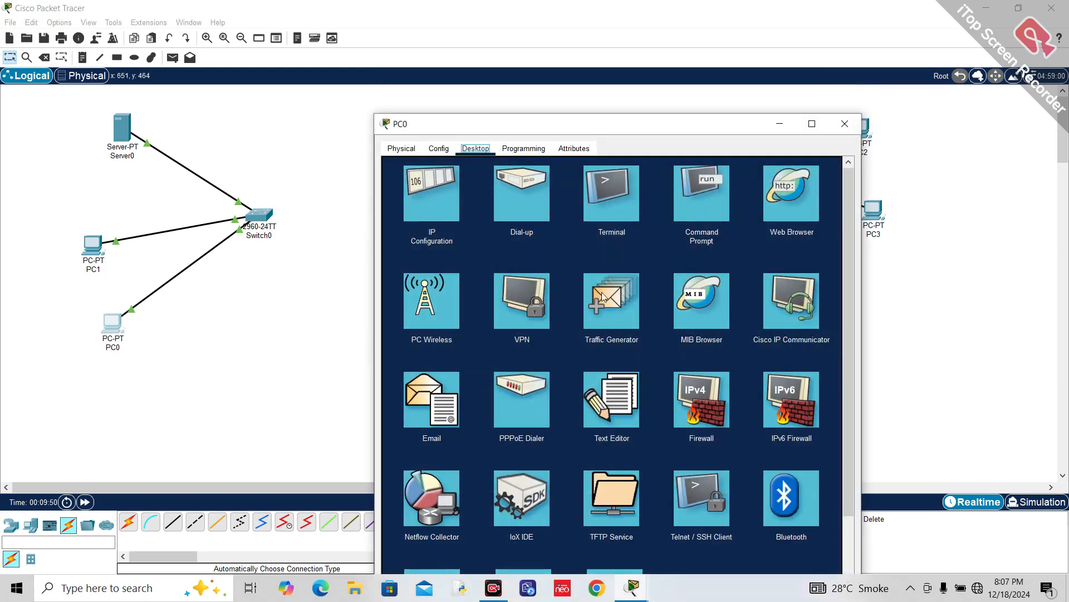
pyautogui.click(846, 123)
pyautogui.click(119, 347)
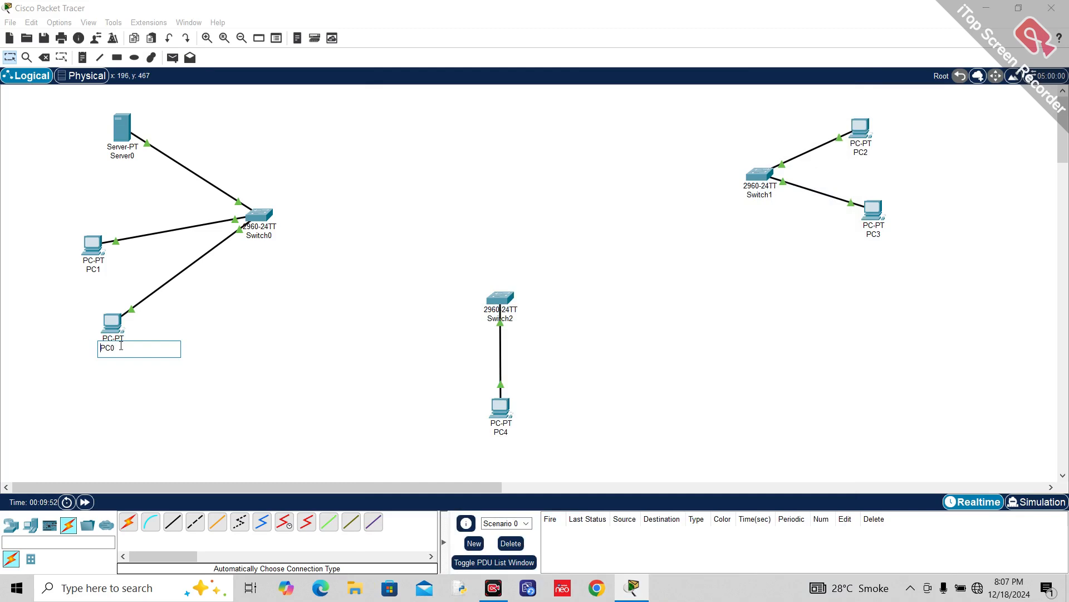
pyautogui.write('10.20.2.3')
pyautogui.press('Return')
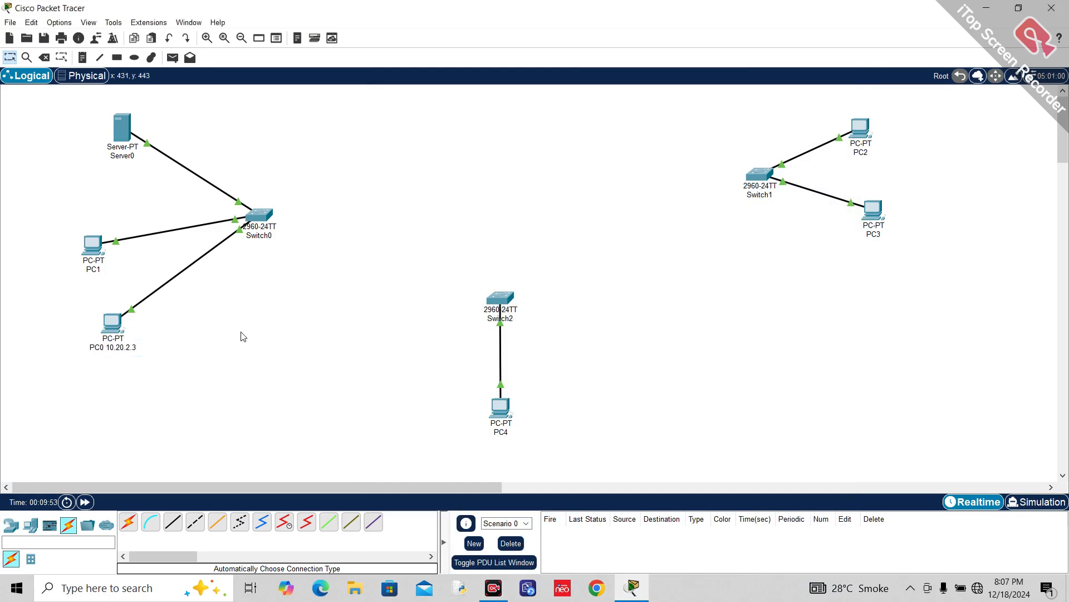
# Assign PC1 the static IPv4 address 10.20.2.4 with subnet mask 255.0.0.0 in its IP Configuration.
pyautogui.click(98, 241)
pyautogui.click(476, 113)
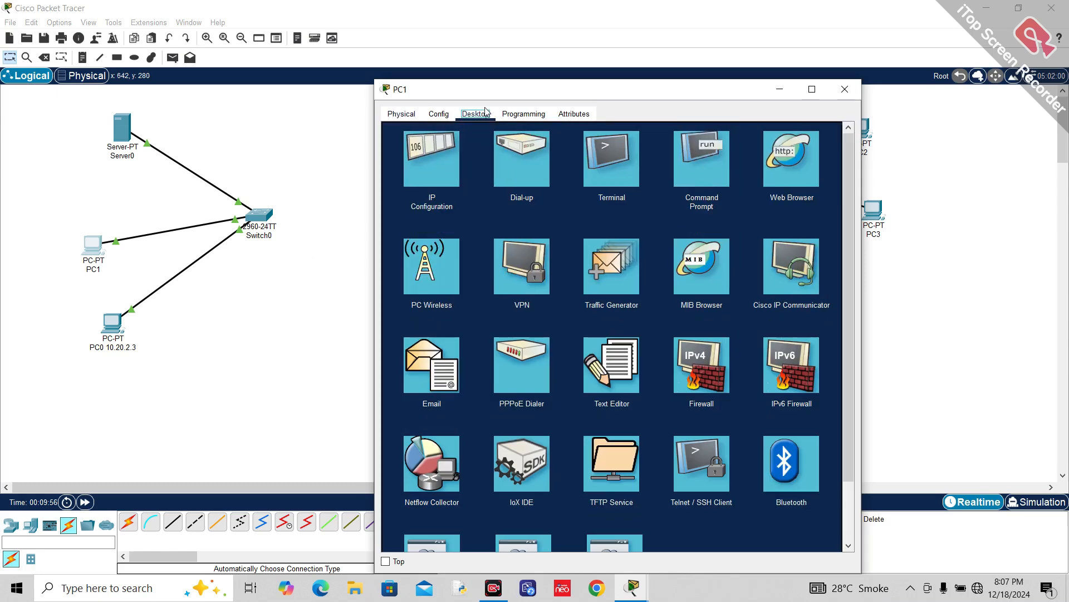
pyautogui.click(452, 116)
pyautogui.click(476, 115)
pyautogui.click(434, 177)
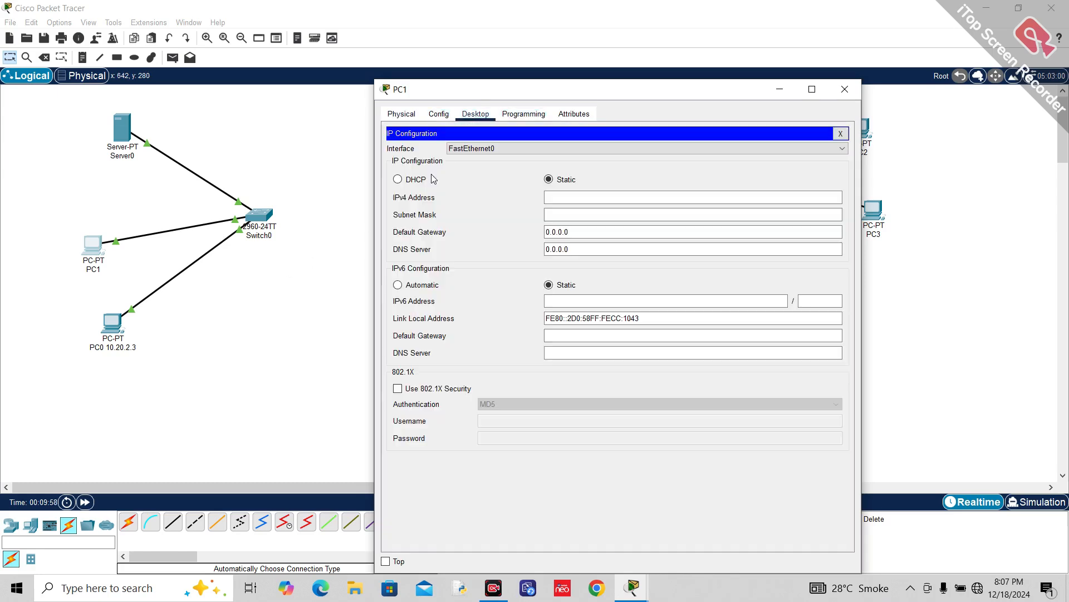
pyautogui.click(582, 186)
pyautogui.write('10.20.2.3')
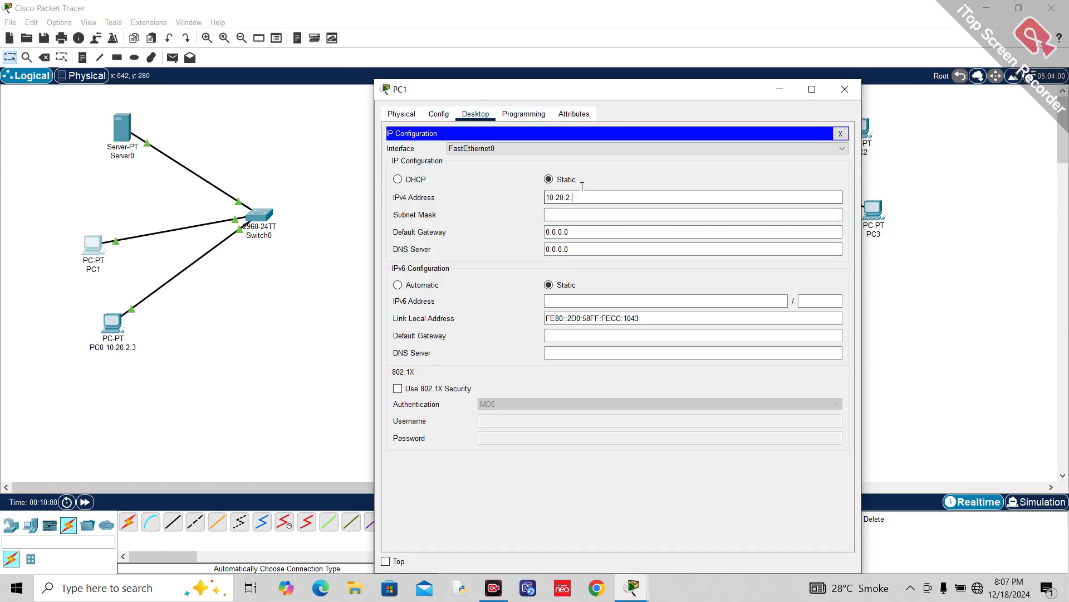
pyautogui.press('Tab')
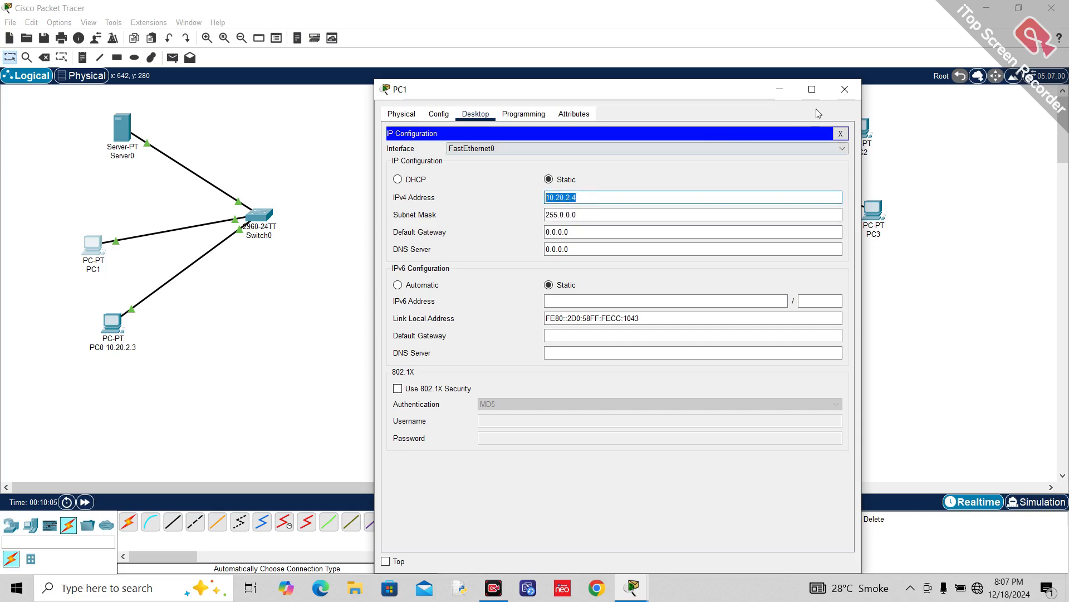
pyautogui.click(845, 89)
# Append the address 10.20.2.4 to PC1's label in the logical topology.
pyautogui.click(94, 270)
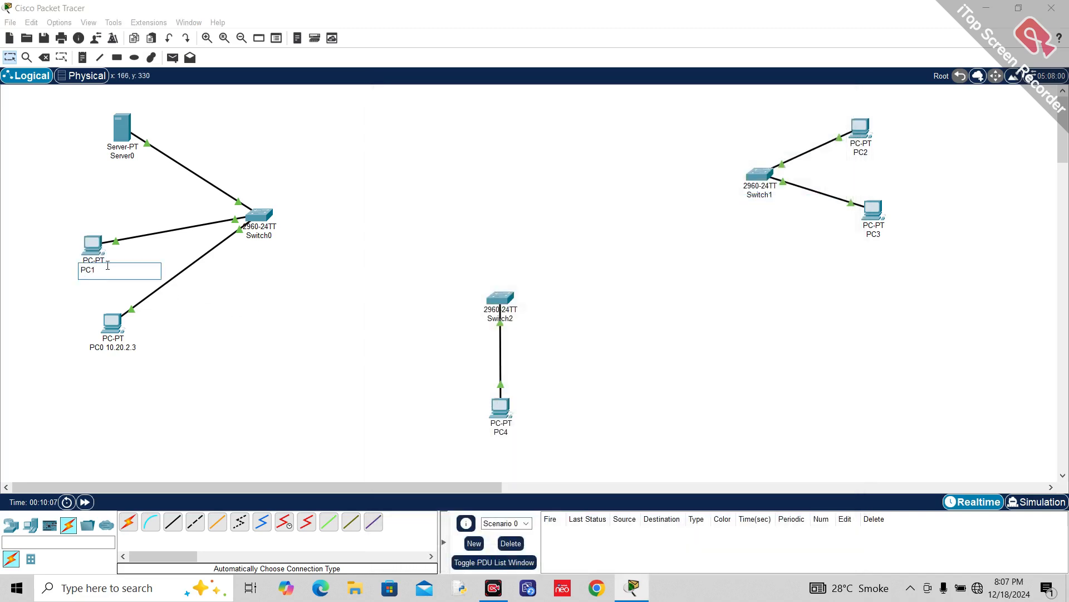
pyautogui.write('10.20.2.4')
pyautogui.press('Return')
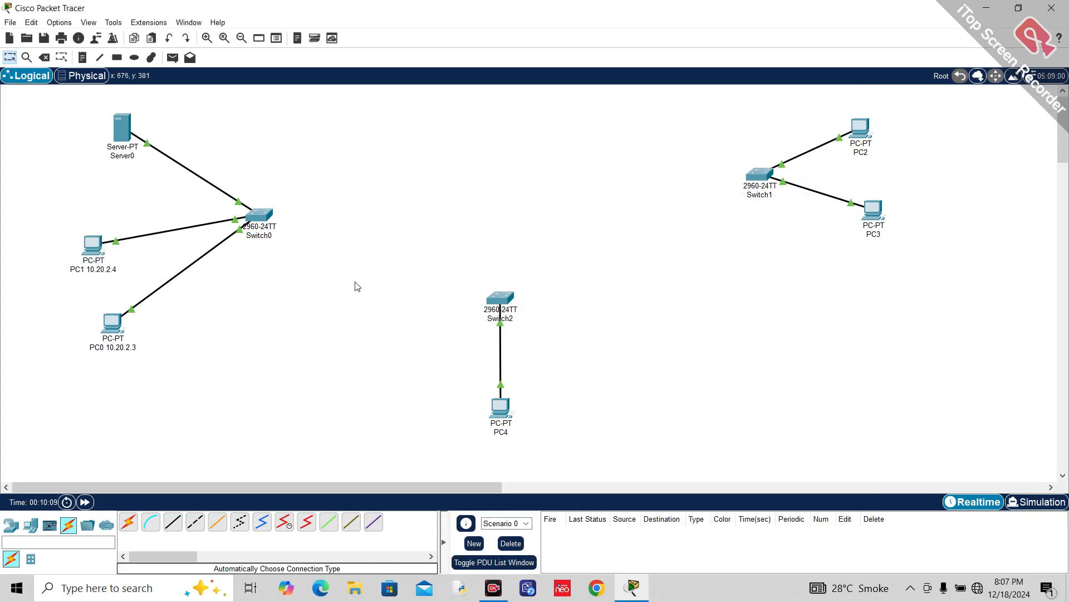
# Assign the static IPv4 address 10.20.2.2 to Server0's FastEthernet0 interface and let its subnet mask fill in.
pyautogui.click(124, 137)
pyautogui.click(476, 114)
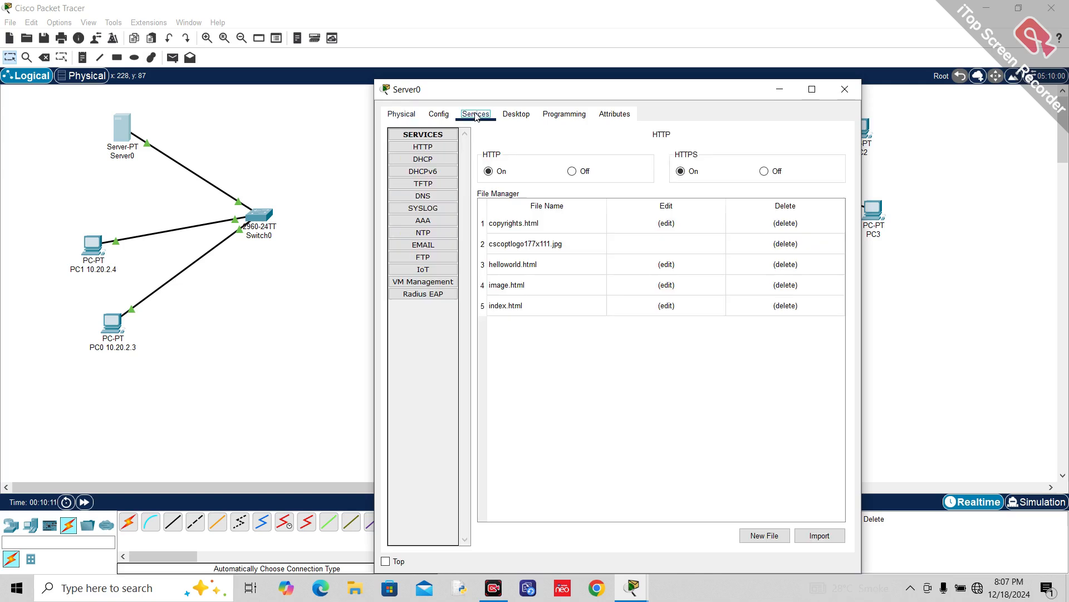
pyautogui.click(446, 115)
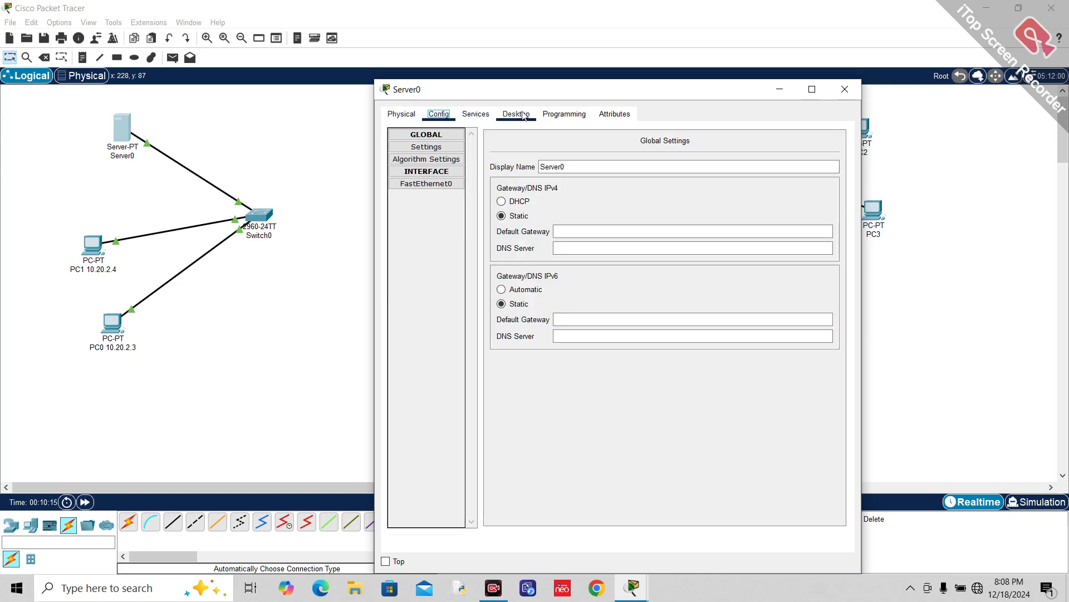
pyautogui.click(432, 184)
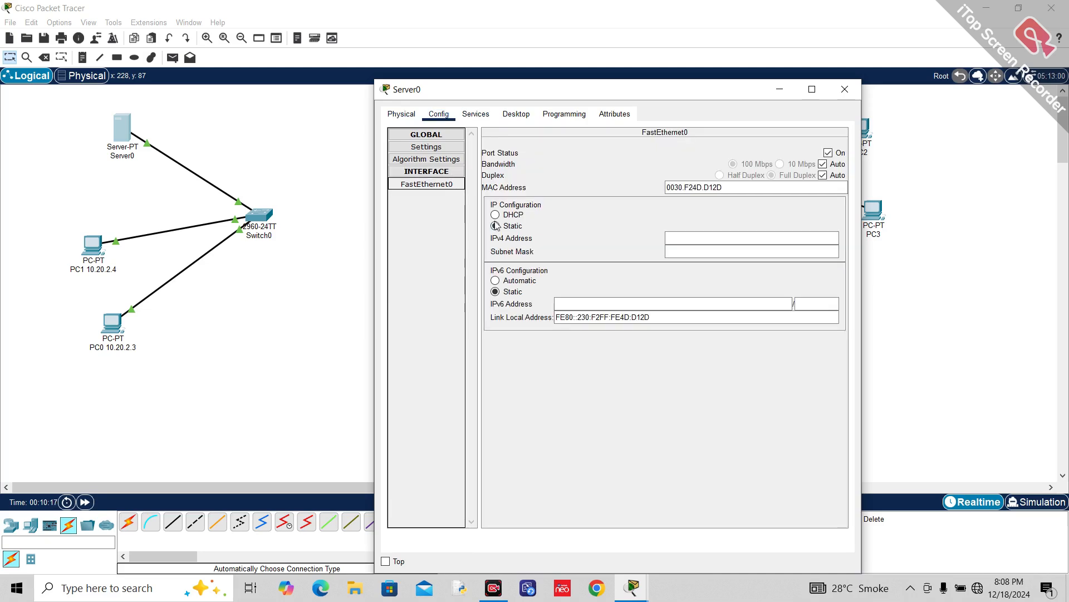
pyautogui.click(496, 226)
pyautogui.click(707, 236)
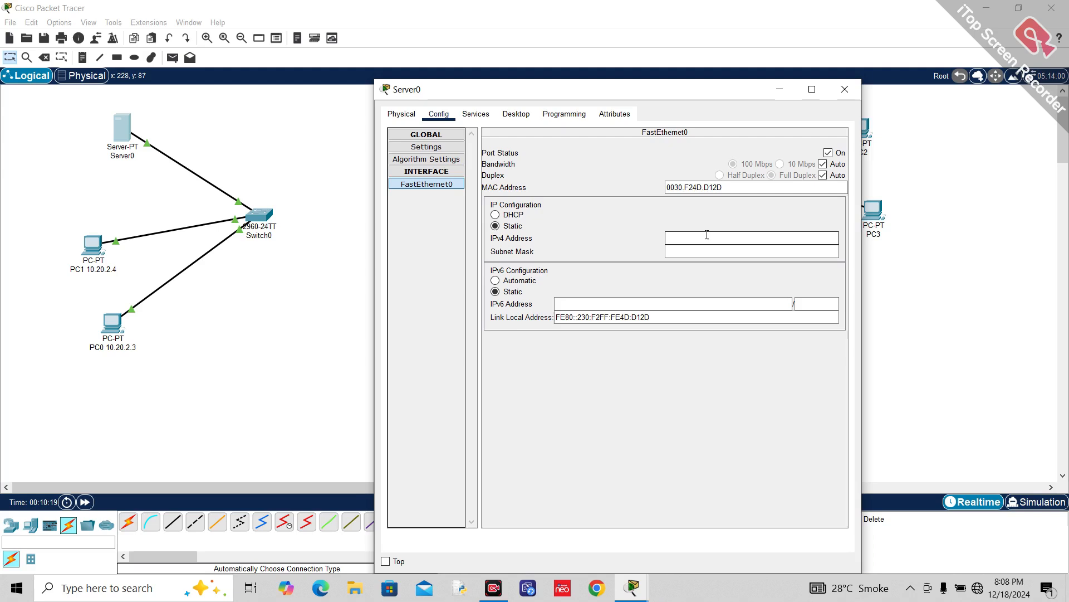
pyautogui.write('10.20.2.4')
pyautogui.hotkey('ctrl', 'a')
pyautogui.press('Tab')
# Copy Server0's IPv4 address and append it, 10.20.2.2, to the server's label in the topology.
pyautogui.moveTo(706, 231); pyautogui.dragTo(652, 227)
pyautogui.hotkey('ctrl', 'c')
pyautogui.click(845, 90)
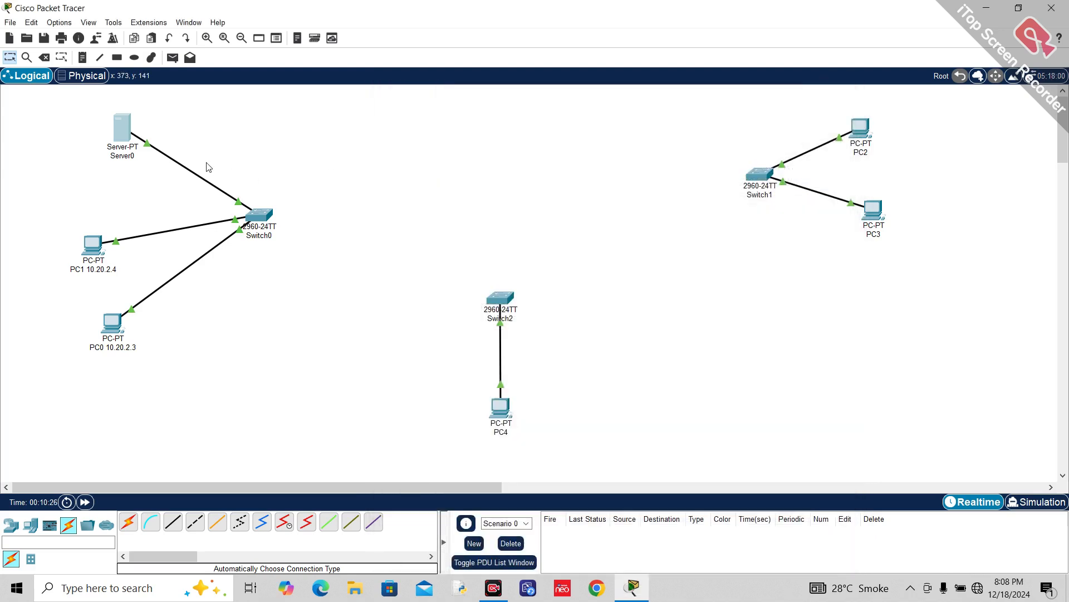
pyautogui.click(139, 152)
pyautogui.hotkey('ctrl', 'v')
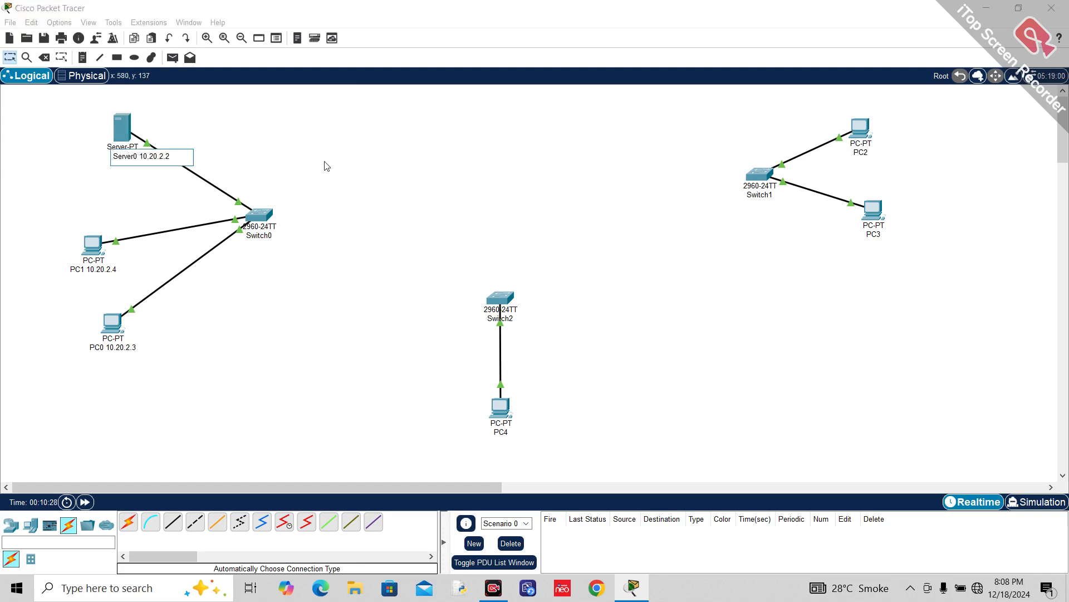
pyautogui.click(325, 164)
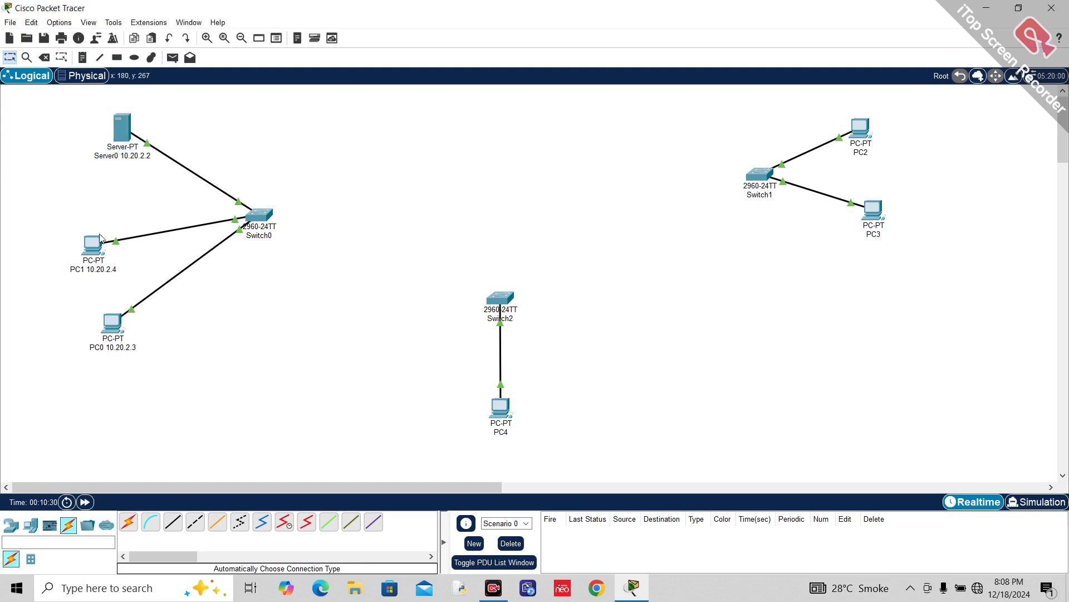
# Move PC1 up level with Switch0 and send a simple PDU from PC0 to PC1.
pyautogui.moveTo(89, 242); pyautogui.dragTo(90, 228)
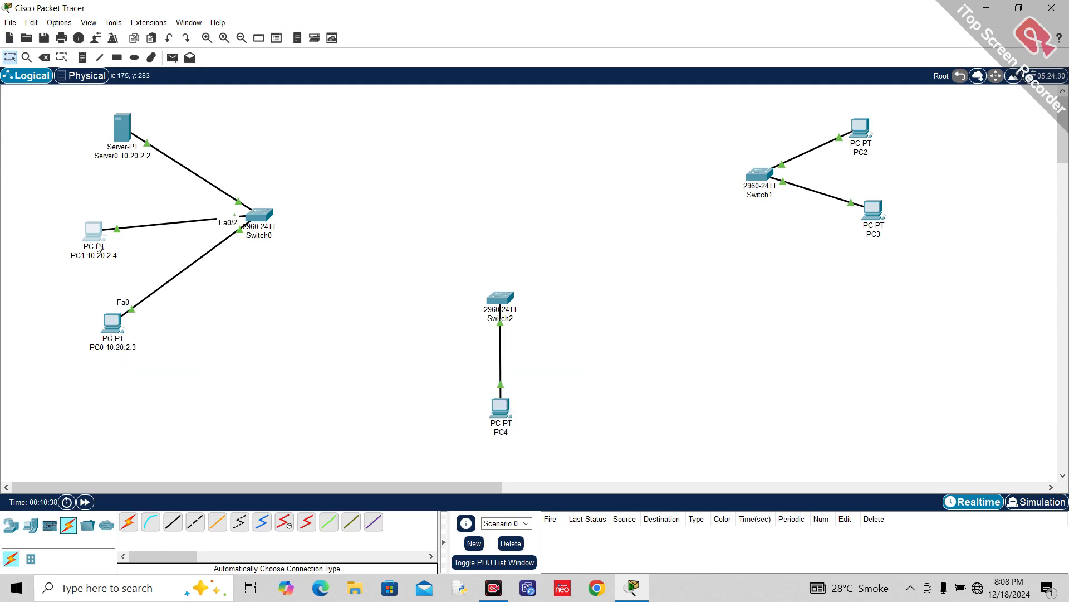
pyautogui.moveTo(95, 233); pyautogui.dragTo(95, 221)
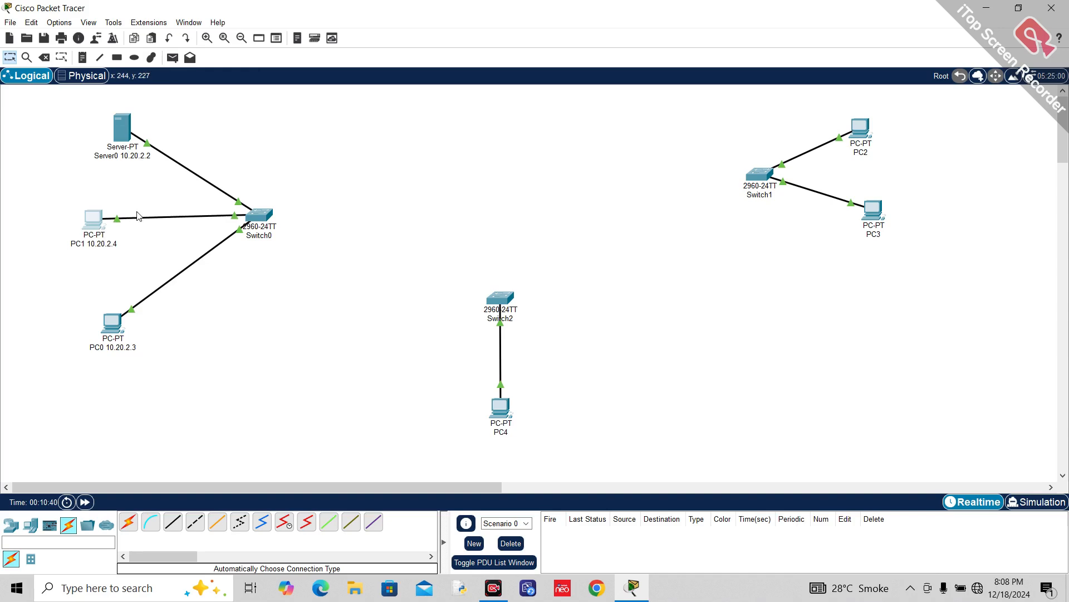
pyautogui.click(173, 58)
pyautogui.click(112, 322)
pyautogui.click(96, 229)
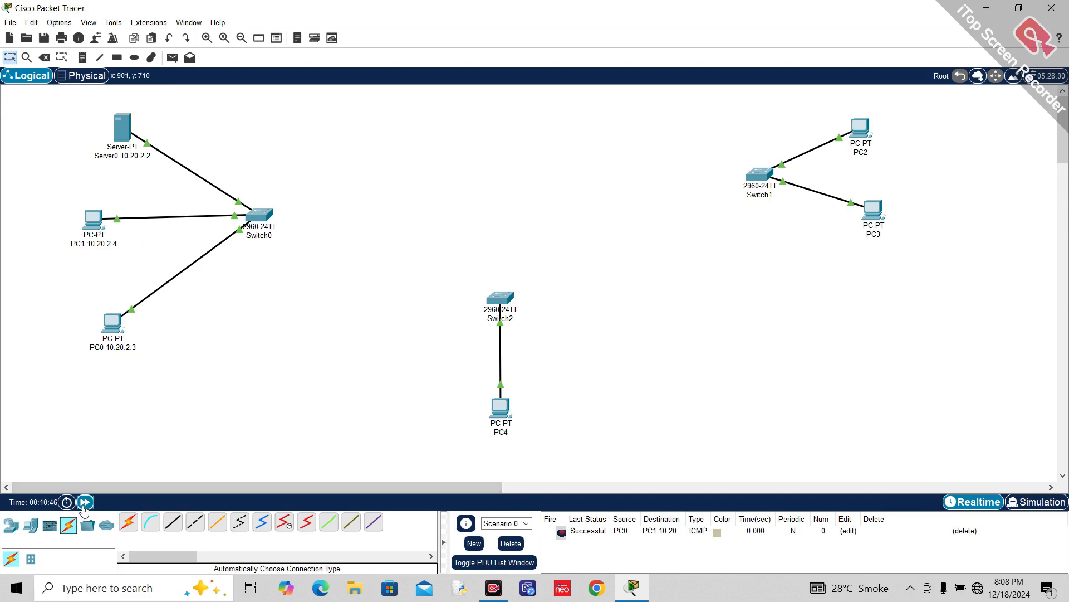
# Fast-forward the network time, switch to Simulation mode and step the PC0-to-PC1 PDU forward through its full round trip.
pyautogui.click(84, 503)
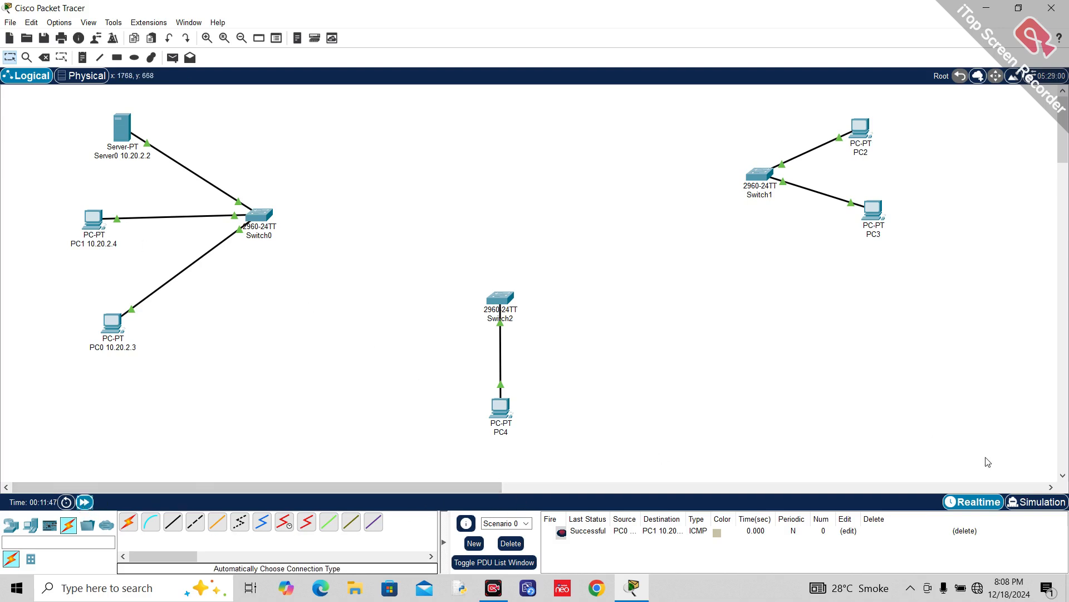
pyautogui.click(1036, 501)
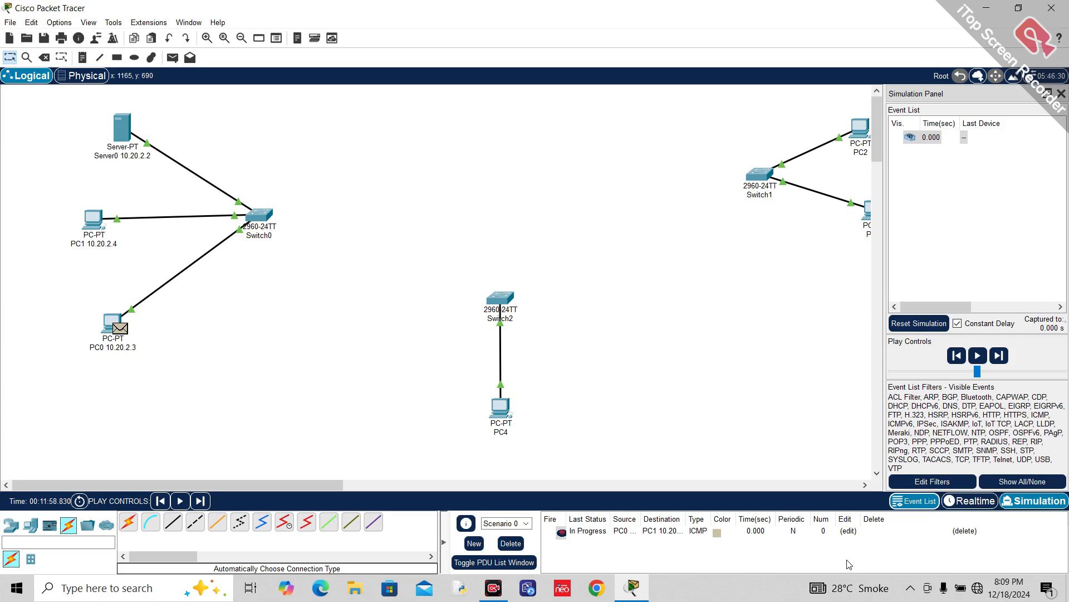
pyautogui.click(199, 501)
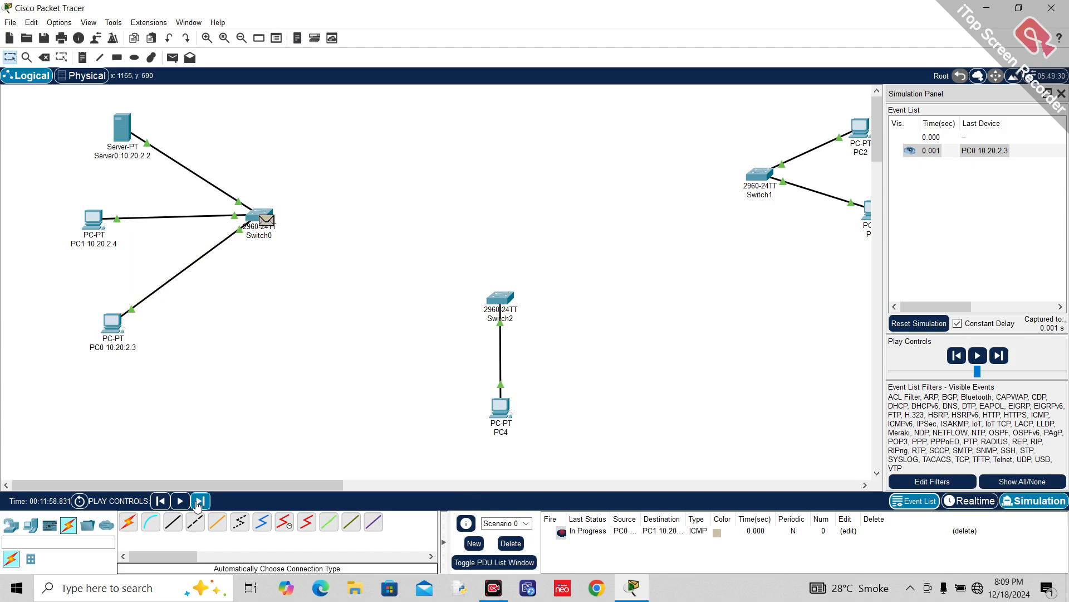
pyautogui.click(198, 502)
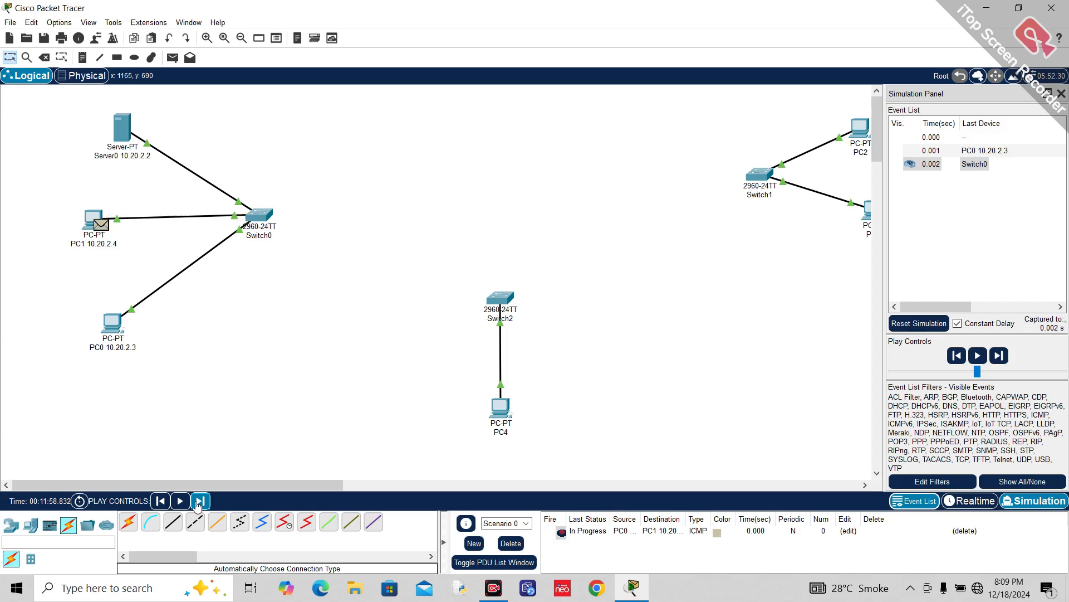
pyautogui.click(199, 501)
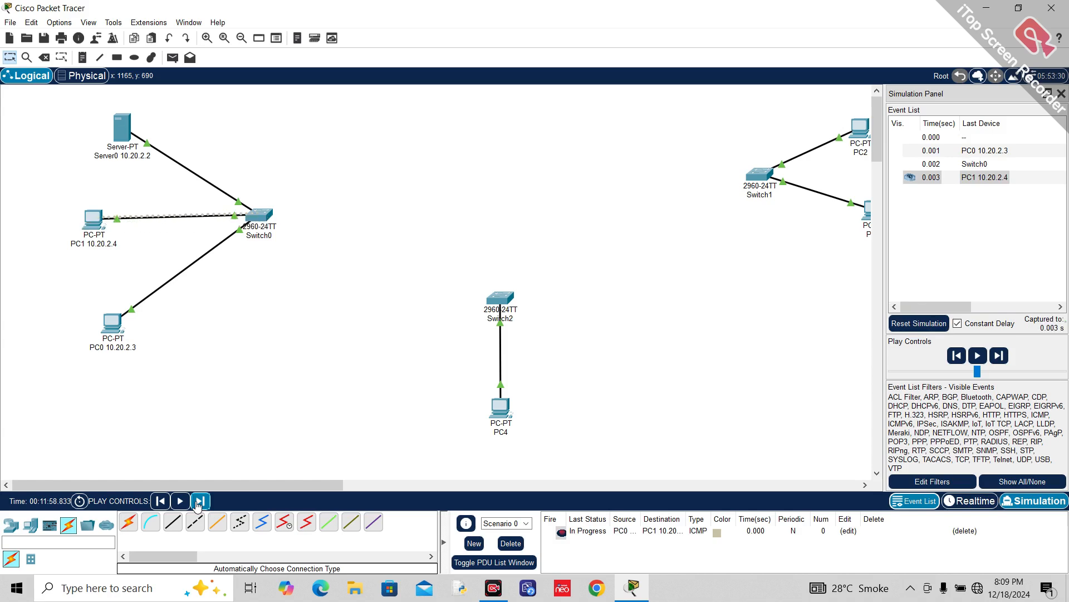
pyautogui.click(198, 501)
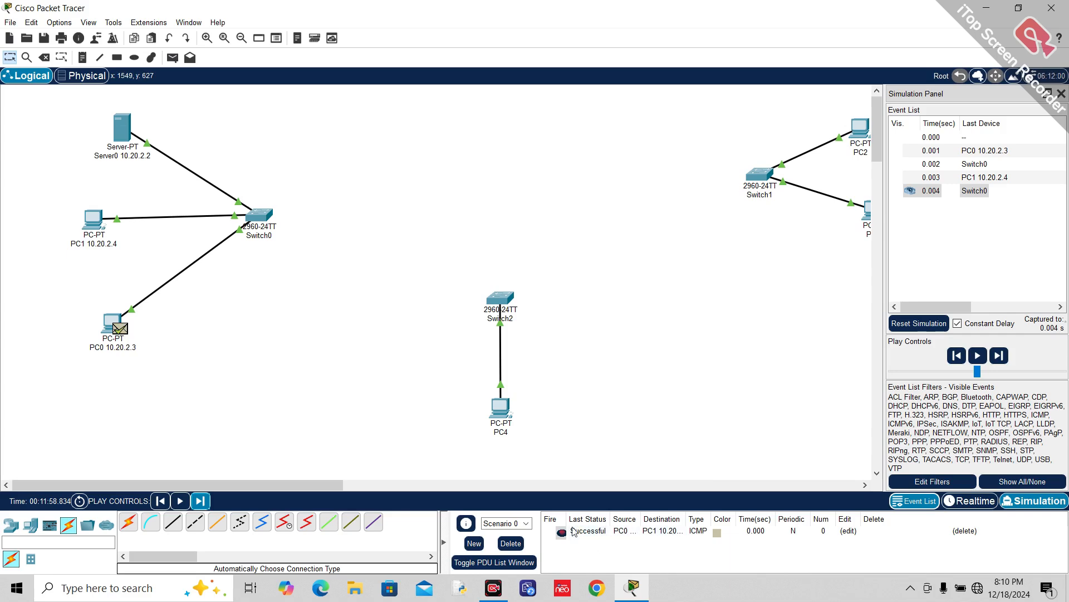
# Widen the Source and Destination columns of the PDU list and reset the simulation.
pyautogui.moveTo(640, 518); pyautogui.dragTo(757, 518)
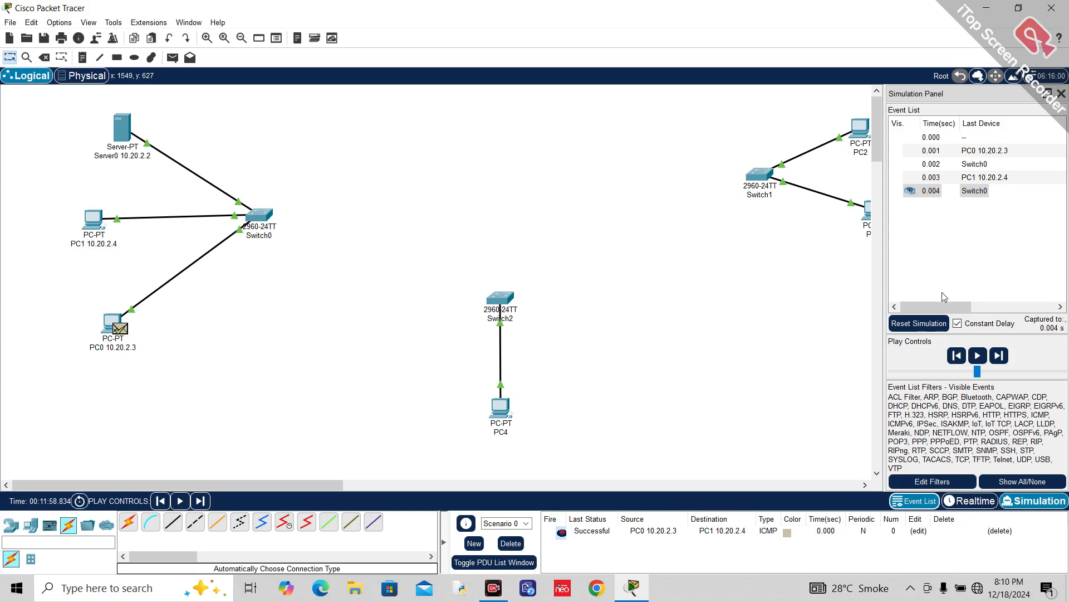
pyautogui.click(923, 328)
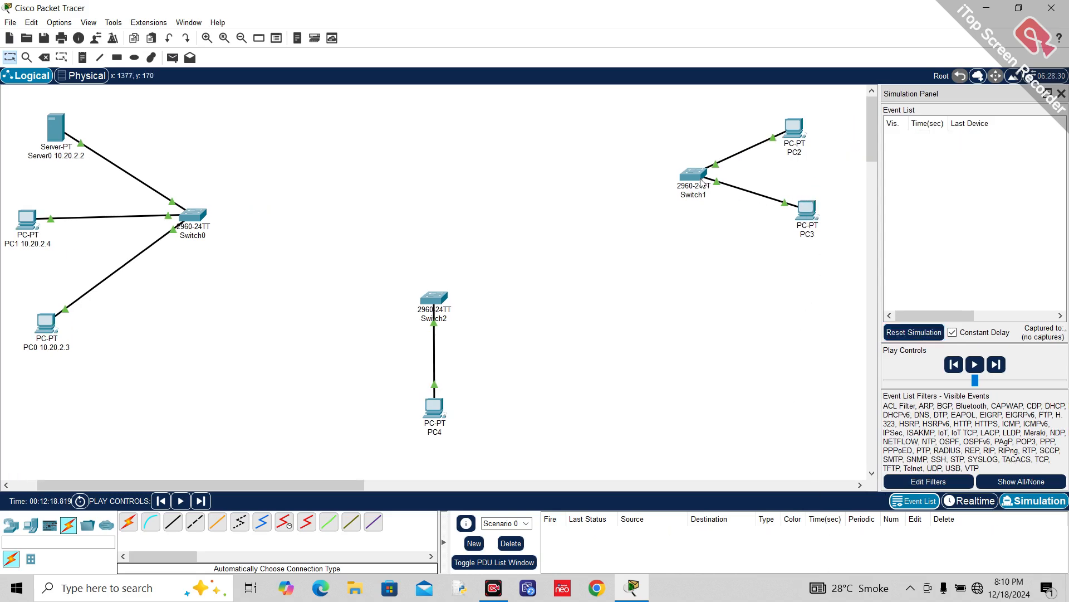
# Move Switch1, PC2 and PC3 closer to the middle of the topology, keeping both PCs on the switch's outer side.
pyautogui.moveTo(696, 177); pyautogui.dragTo(594, 191)
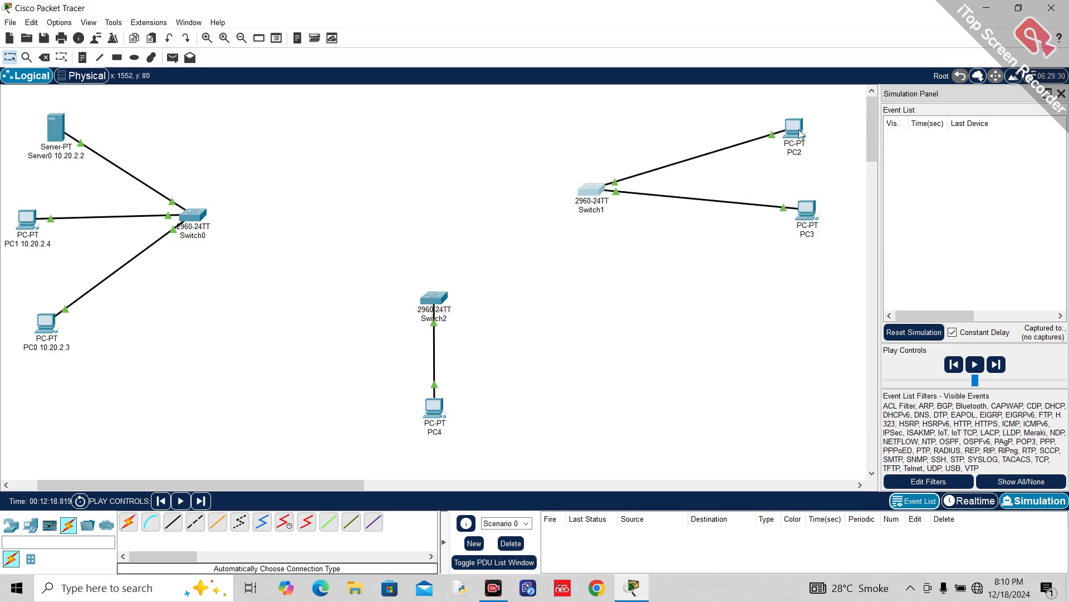
pyautogui.moveTo(799, 131); pyautogui.dragTo(748, 141)
pyautogui.moveTo(808, 212); pyautogui.dragTo(748, 212)
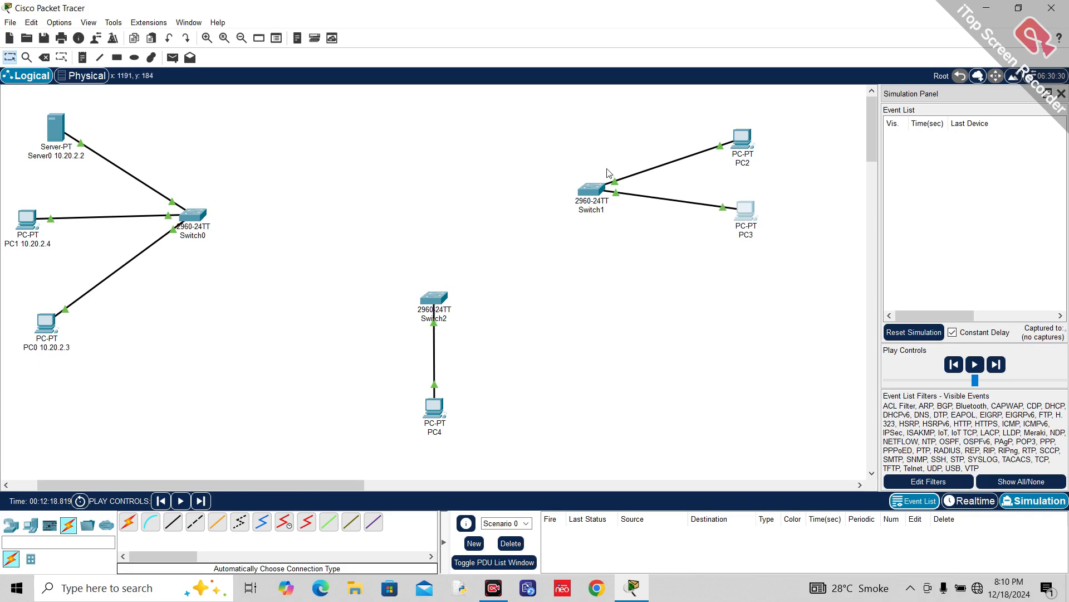
# Assign PC2 the static IPv4 address 192.168.1.10 with the default subnet mask 255.255.255.0.
pyautogui.click(751, 148)
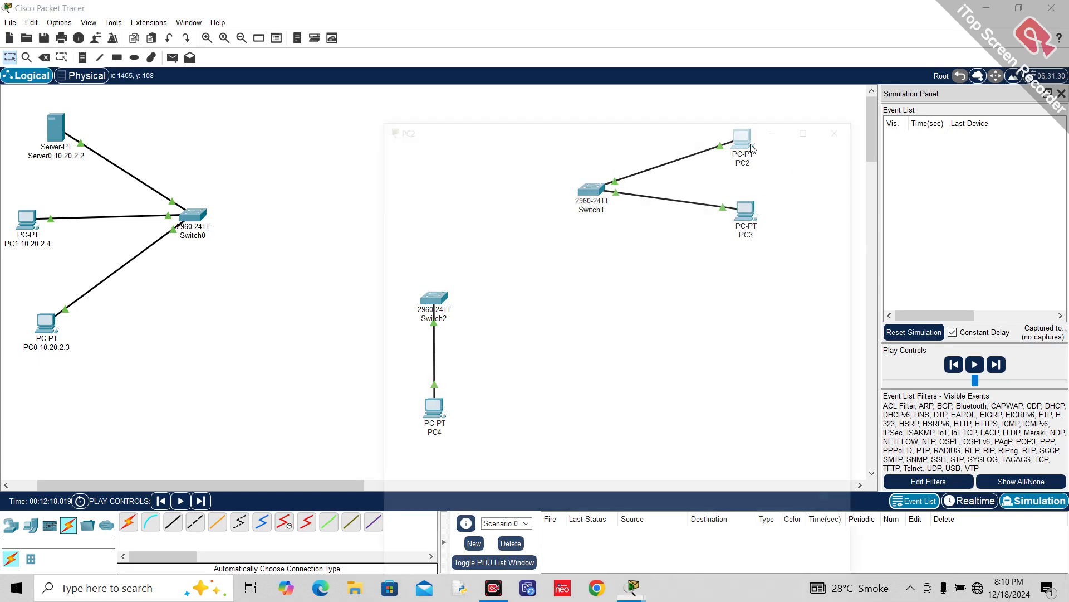
pyautogui.click(476, 114)
pyautogui.click(447, 115)
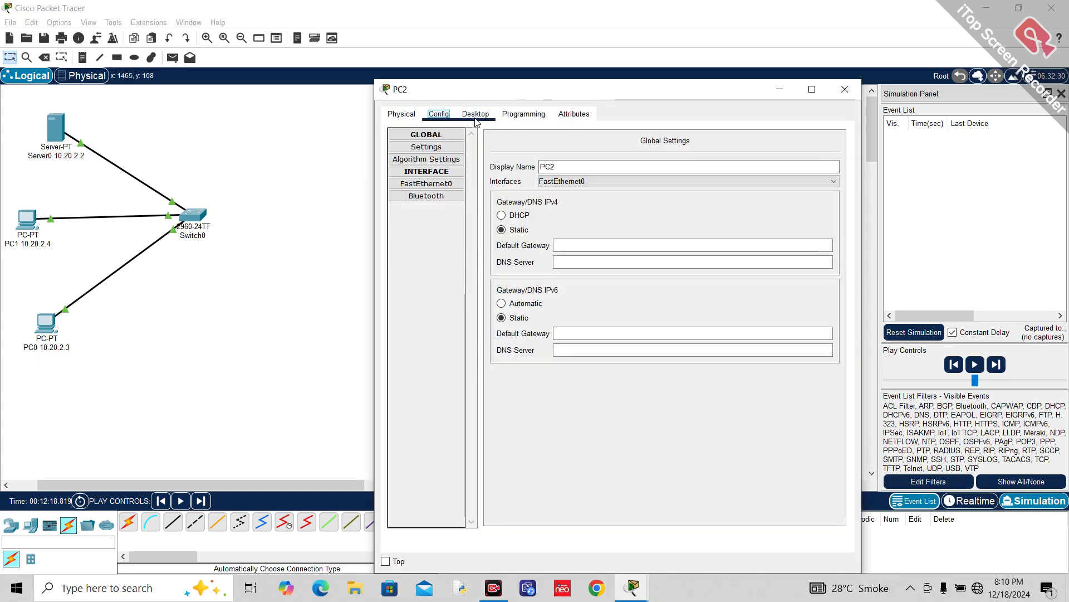
pyautogui.click(475, 113)
pyautogui.click(439, 156)
pyautogui.click(607, 196)
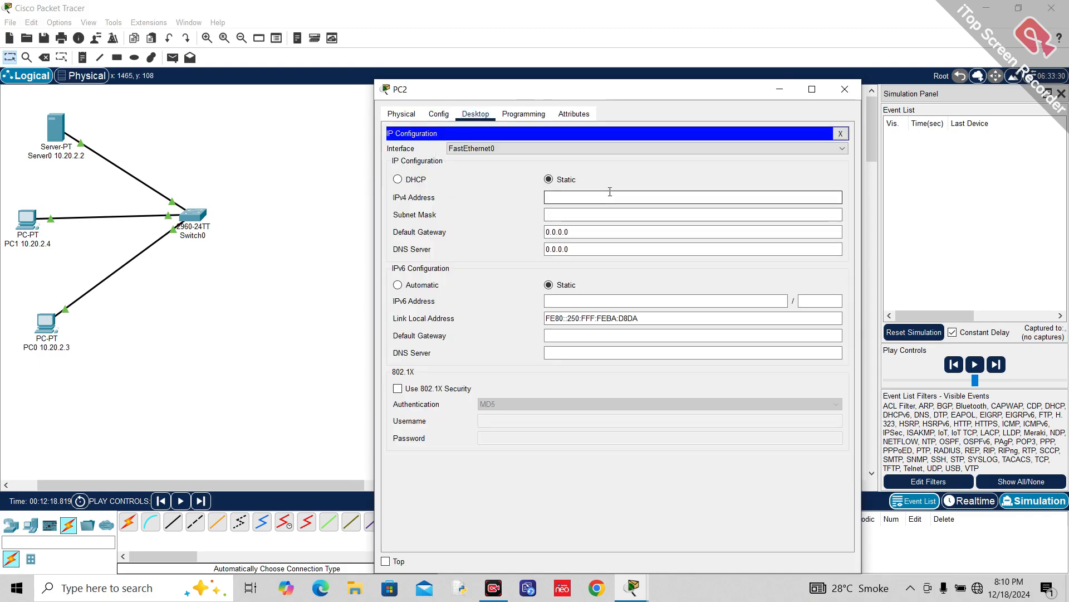
pyautogui.write('192.168')
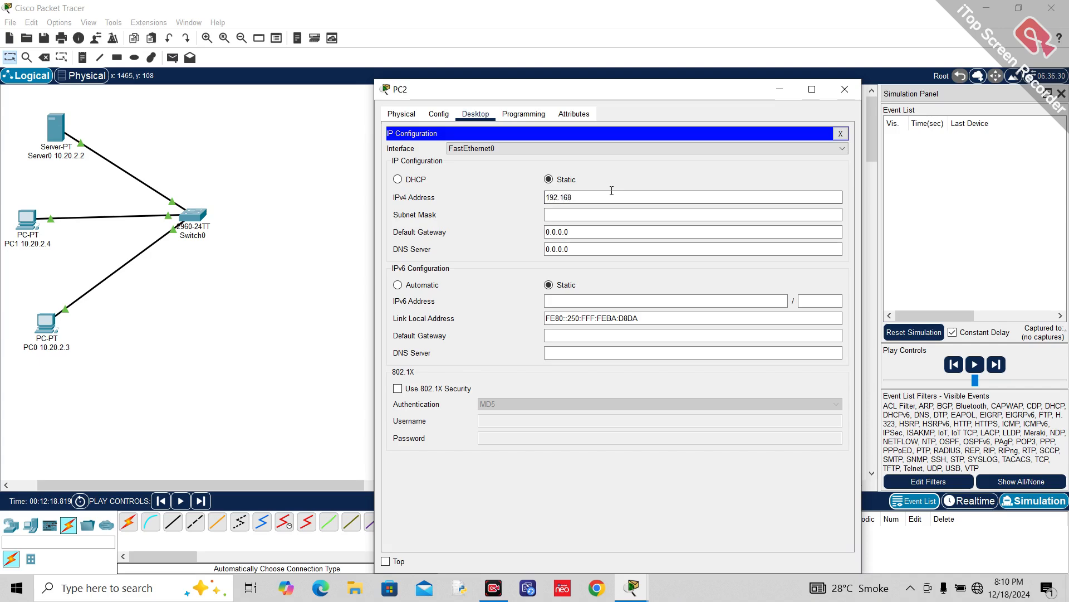
pyautogui.write('.1.10')
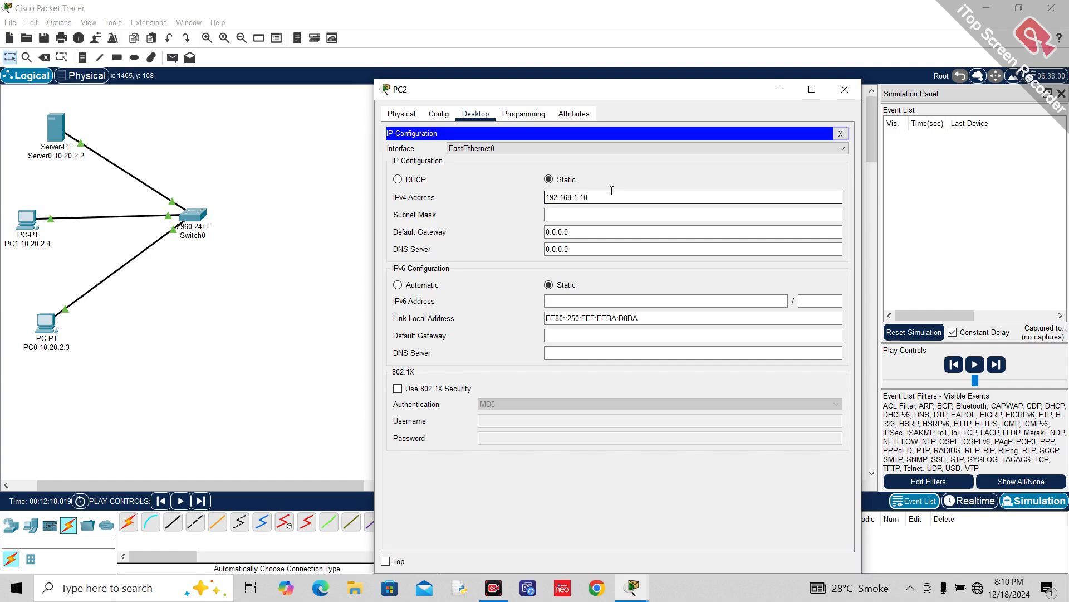
pyautogui.press('Tab')
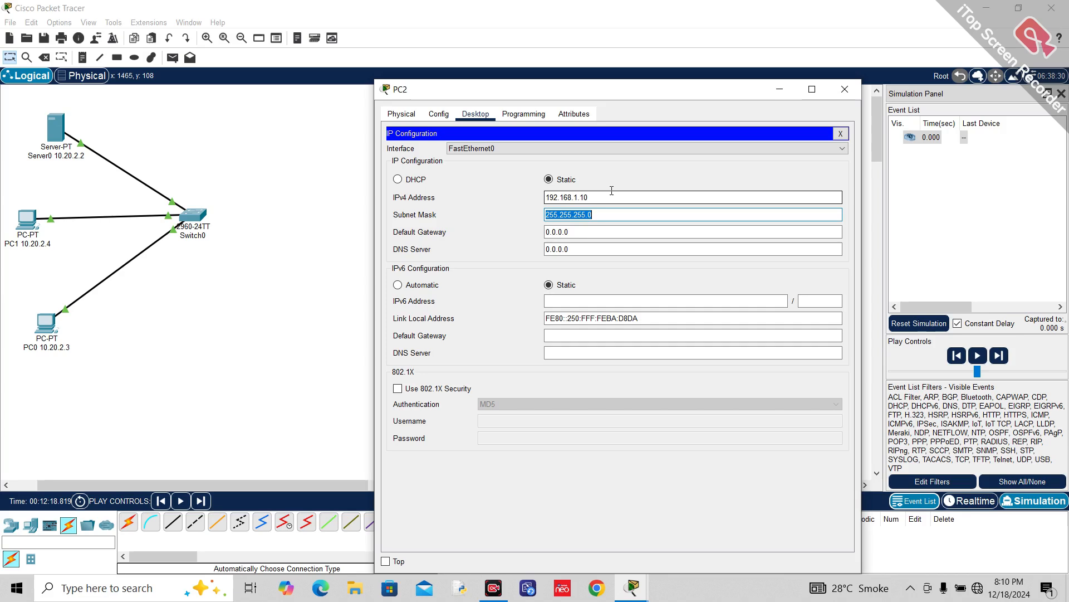
# Copy PC2's IPv4 address and append it to the device's label so it reads "PC2 192.168.1.10".
pyautogui.hotkey('shift', 'Tab')
pyautogui.hotkey('ctrl', 'c')
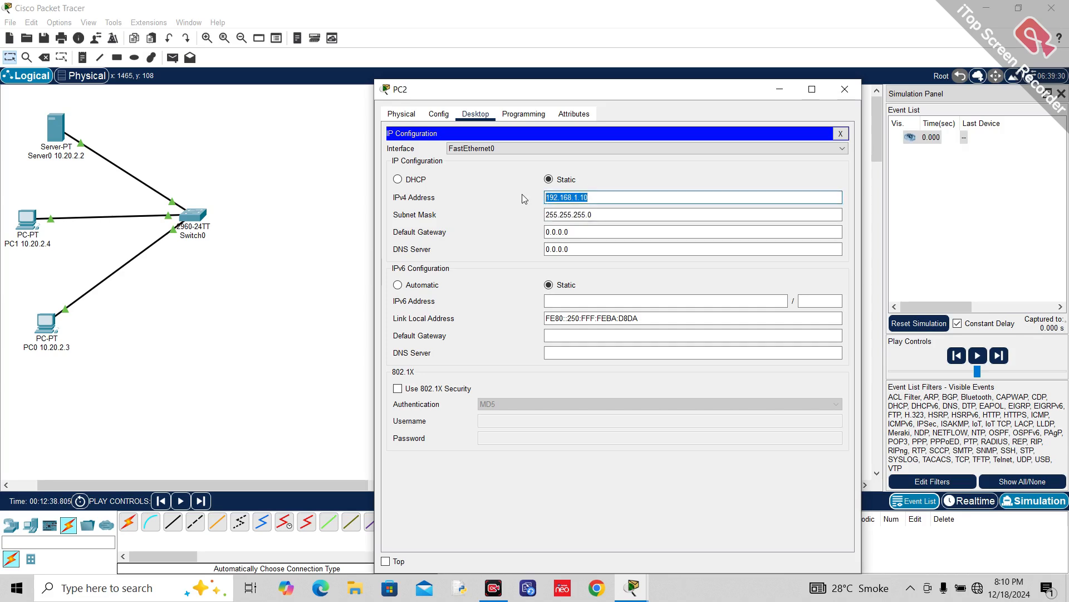
pyautogui.click(845, 89)
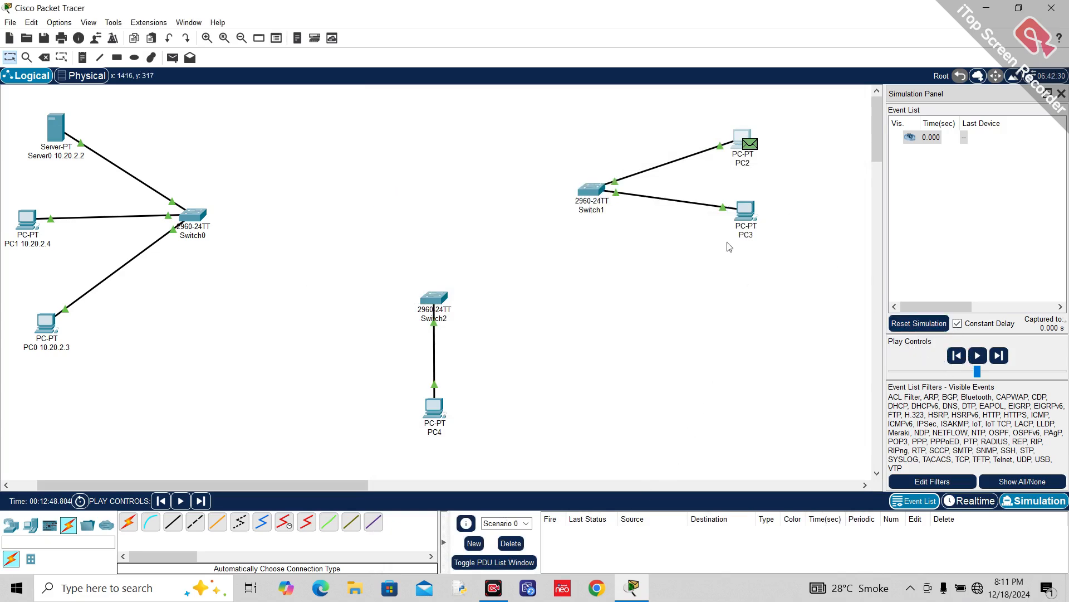
pyautogui.click(743, 163)
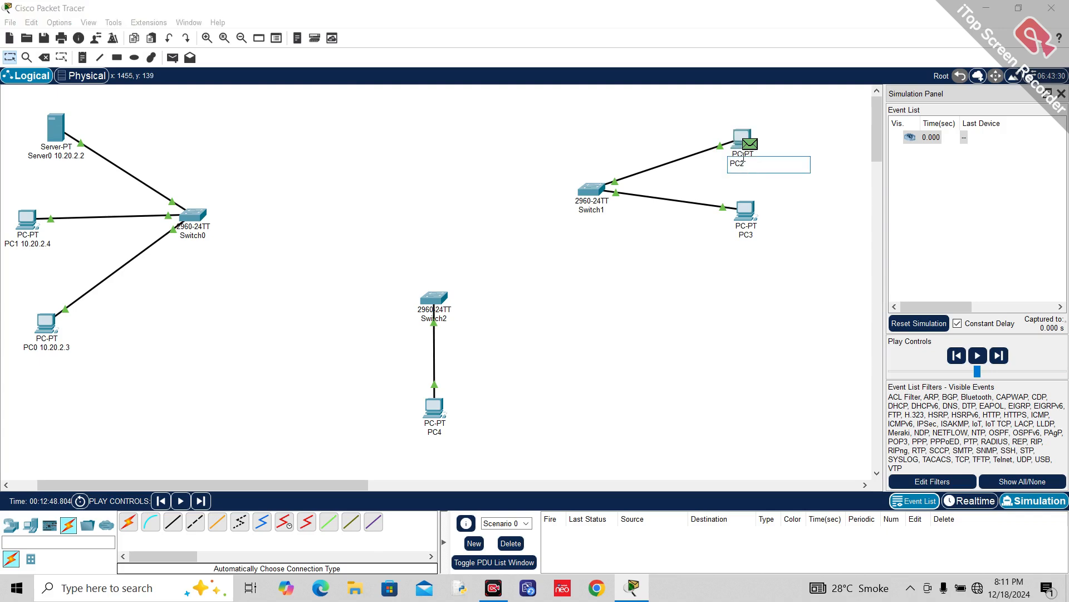
pyautogui.hotkey('ctrl', 'v')
pyautogui.click(778, 263)
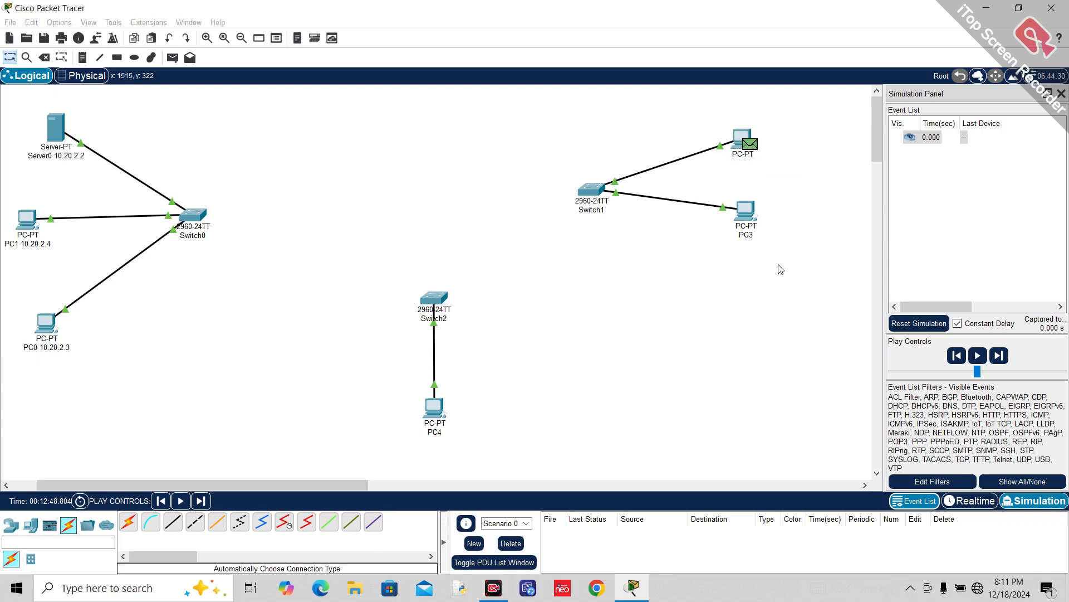
# Assign PC3 the static IPv4 address 192.168.1.12 with its default subnet mask.
pyautogui.click(743, 210)
pyautogui.click(475, 113)
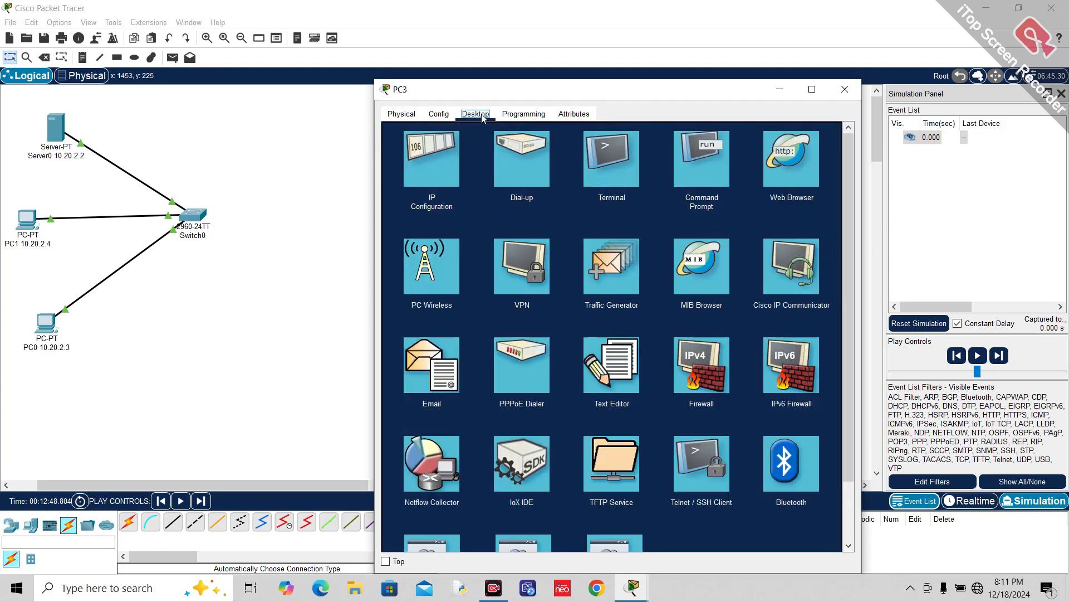
pyautogui.click(426, 164)
pyautogui.click(577, 190)
pyautogui.hotkey('ctrl', 'v')
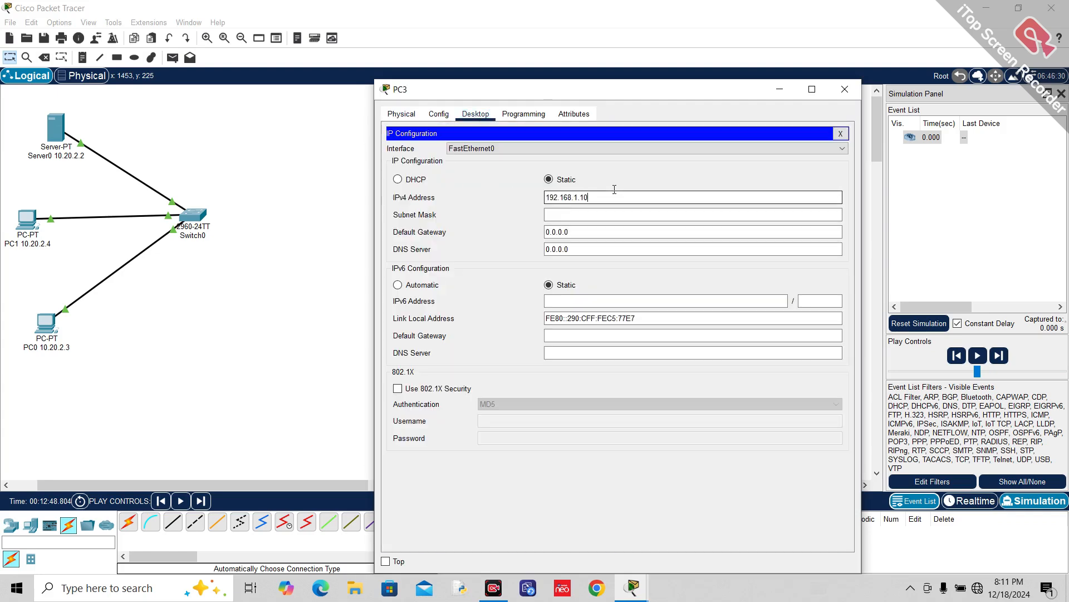
pyautogui.press('BackSpace')
pyautogui.moveTo(643, 93); pyautogui.dragTo(430, 92)
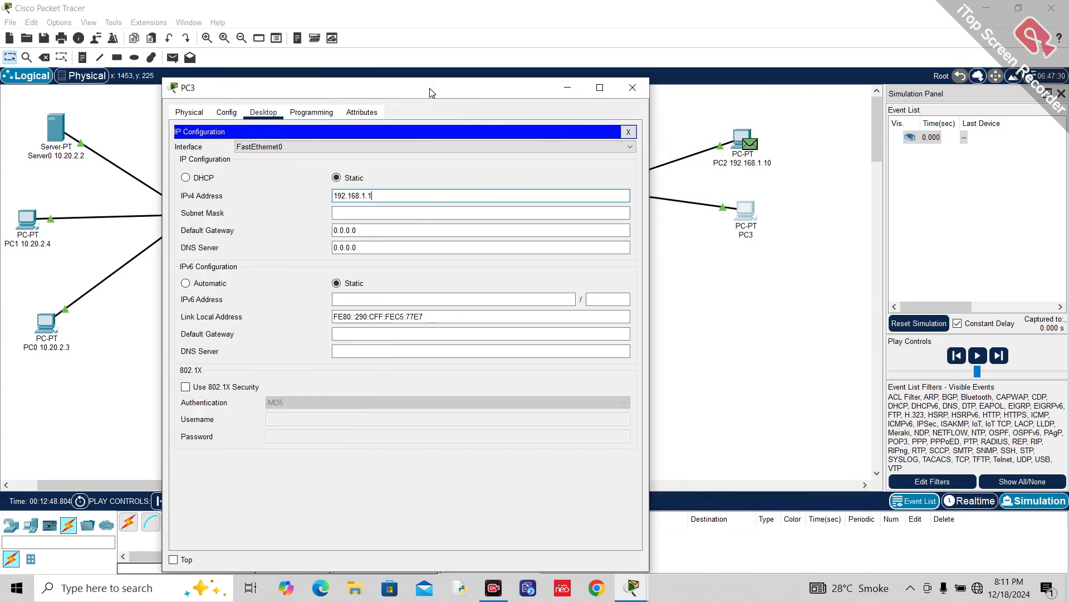
pyautogui.write('2')
pyautogui.press('Tab')
# Copy PC3's IPv4 address and append it to the device's label so it reads "PC3 192.168.1.12".
pyautogui.doubleClick(417, 194)
pyautogui.hotkey('ctrl', 'c')
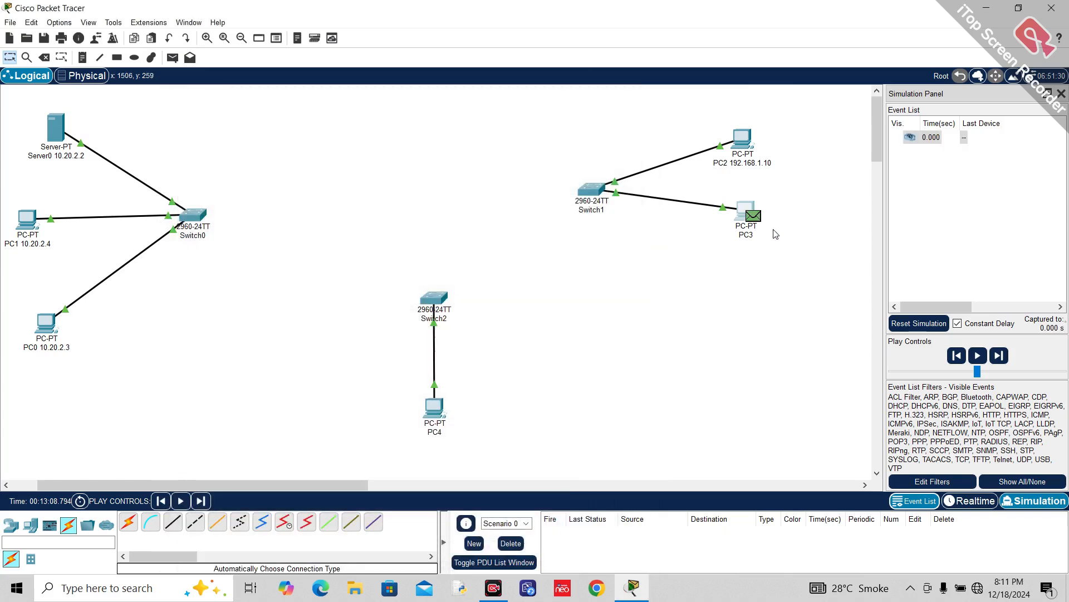
pyautogui.click(633, 87)
pyautogui.click(748, 236)
pyautogui.hotkey('ctrl', 'v')
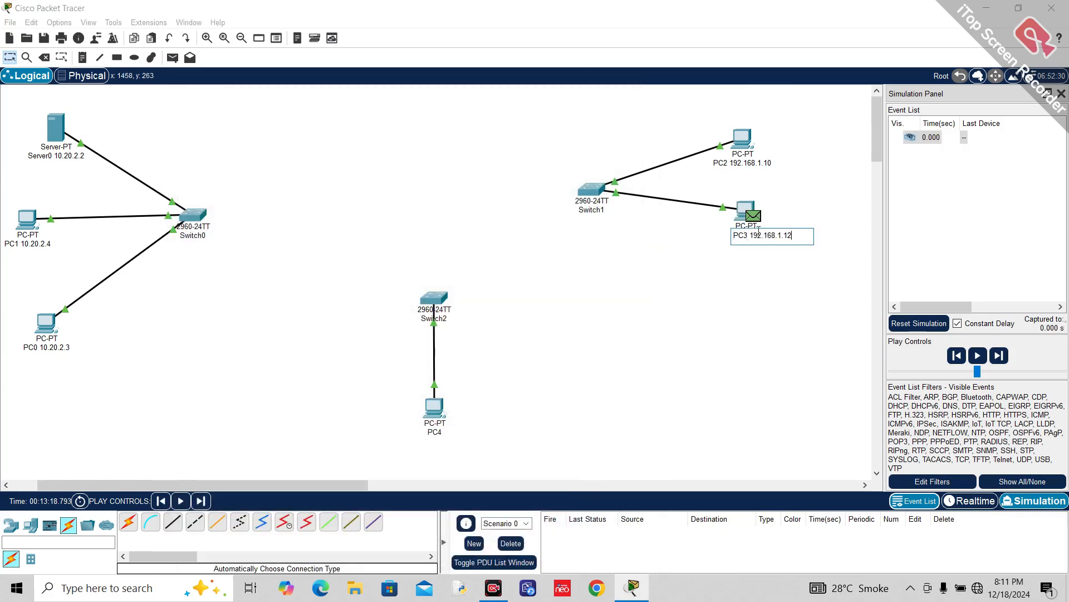
pyautogui.click(775, 315)
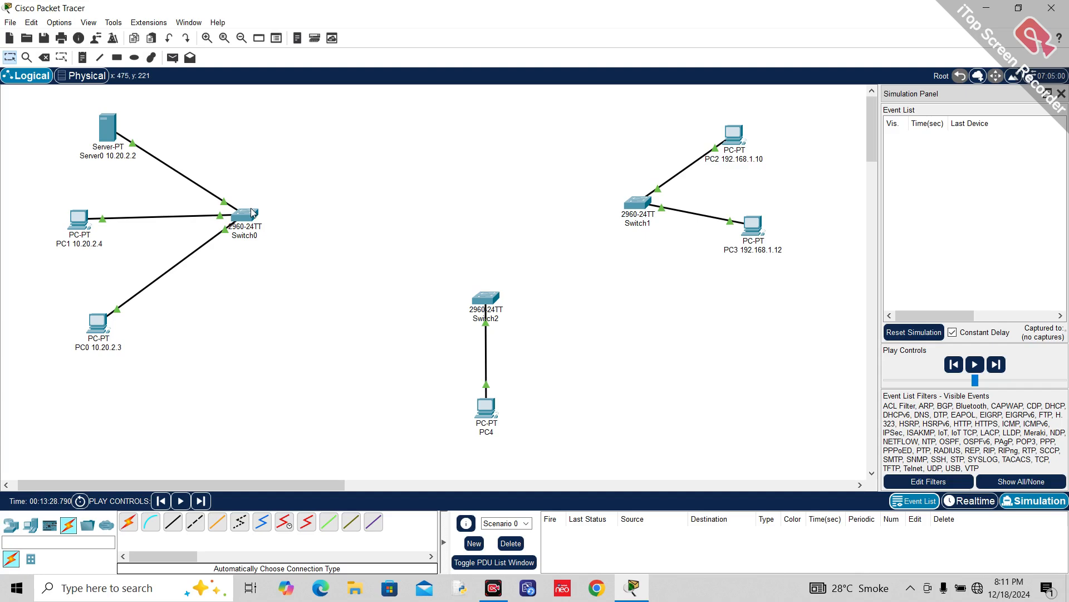
# Connect Switch0 to Switch1 using an automatically chosen connection type.
pyautogui.moveTo(247, 212)
pyautogui.click(128, 522)
pyautogui.click(250, 213)
pyautogui.click(639, 190)
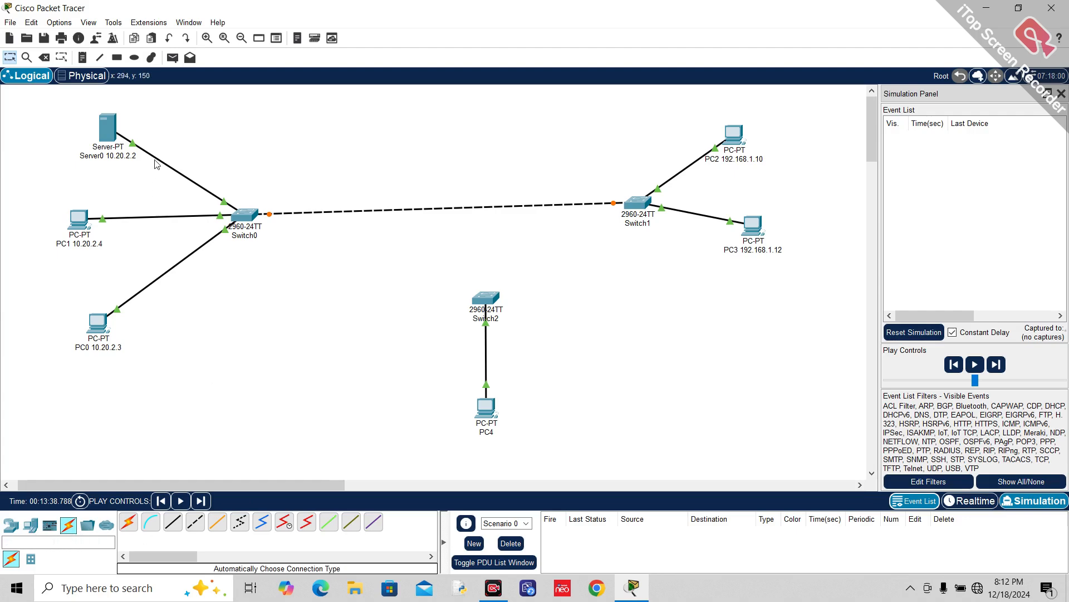
# Send a simple PDU from PC1 to PC3 across the two connected switches.
pyautogui.press('p')
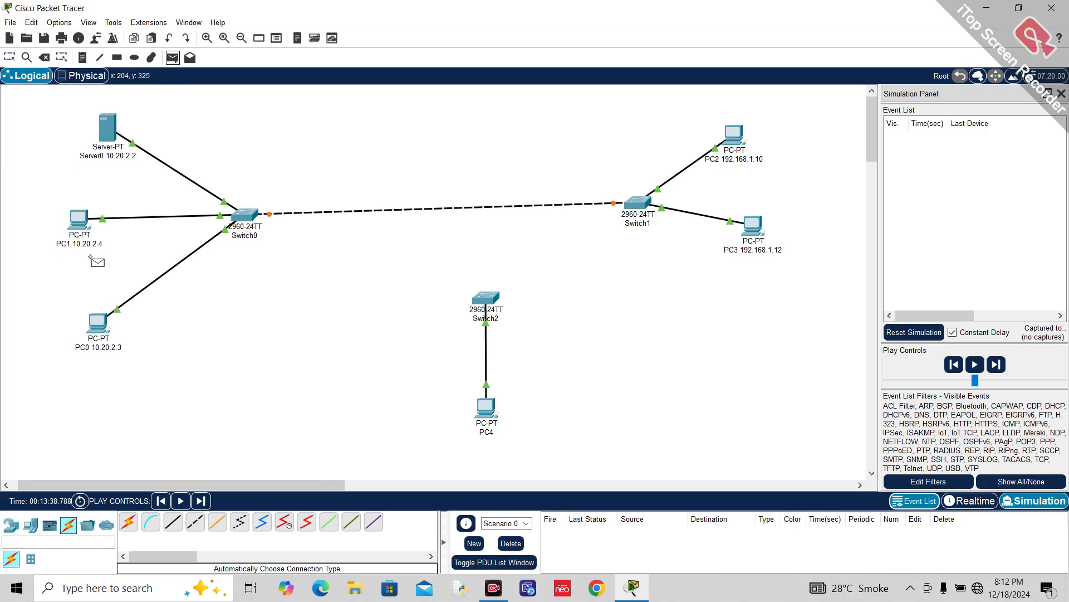
pyautogui.click(78, 220)
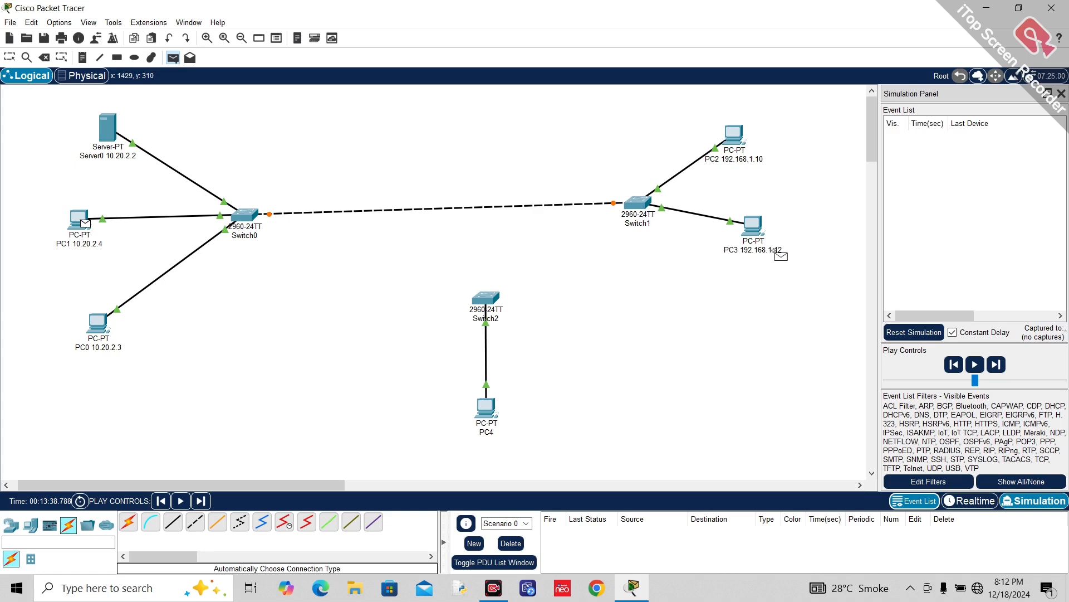
pyautogui.click(751, 227)
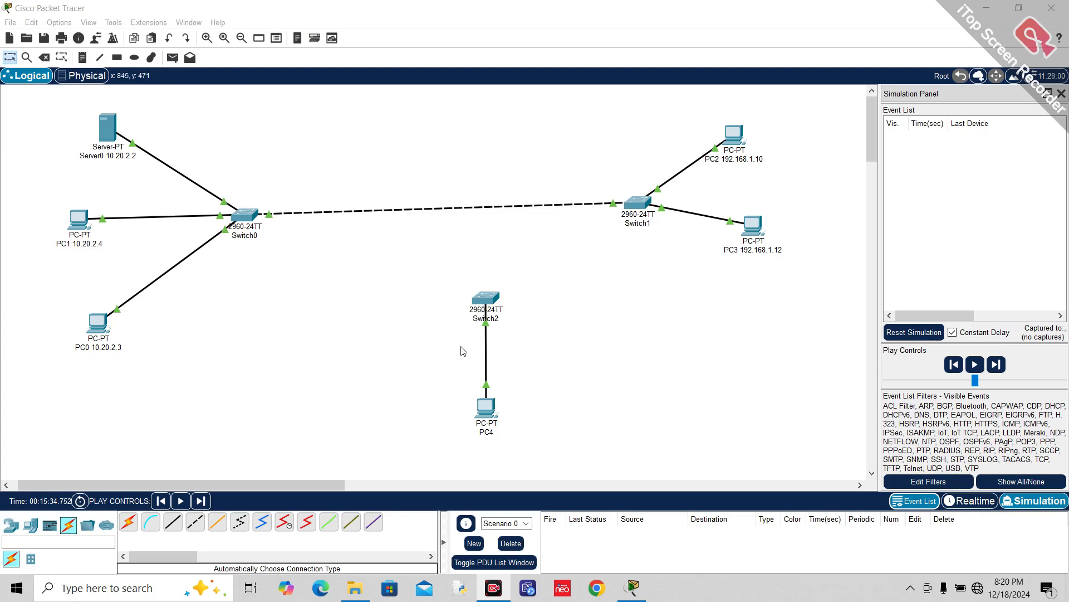
# Assign PC4 the static IPv4 address 172.16.0.3 with the default subnet mask 255.255.0.0.
pyautogui.click(490, 407)
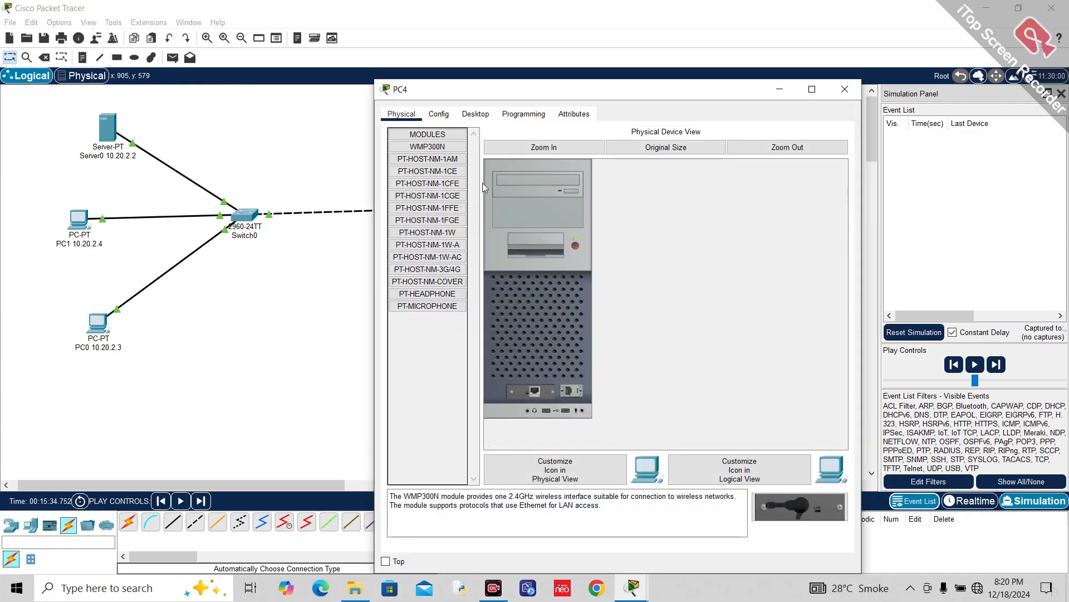
pyautogui.click(475, 114)
pyautogui.click(436, 172)
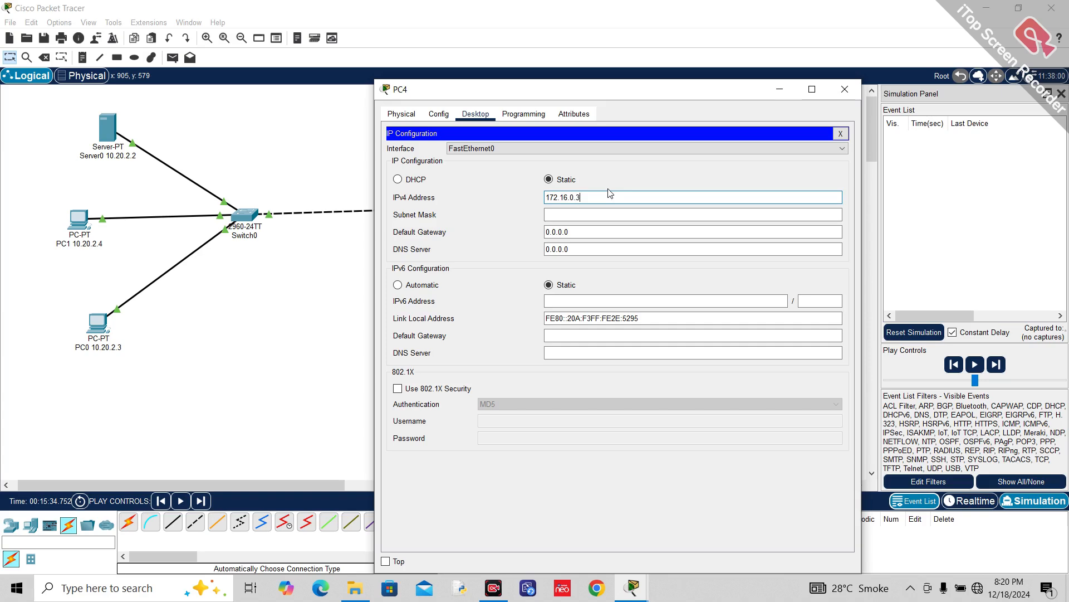
pyautogui.hotkey('ctrl', 'a')
pyautogui.press('Tab')
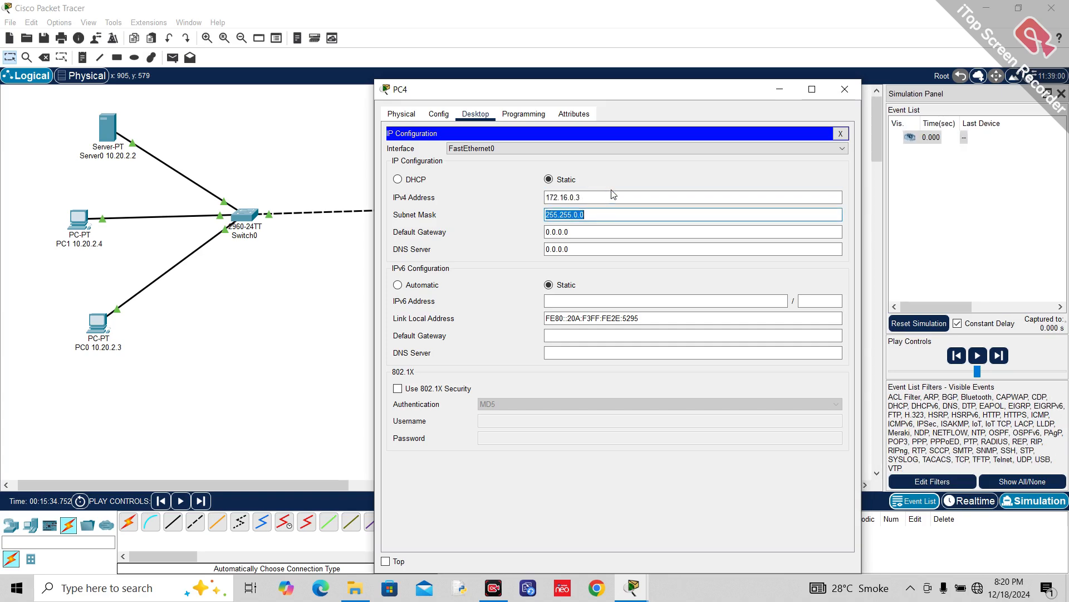
pyautogui.moveTo(631, 92); pyautogui.dragTo(511, 106)
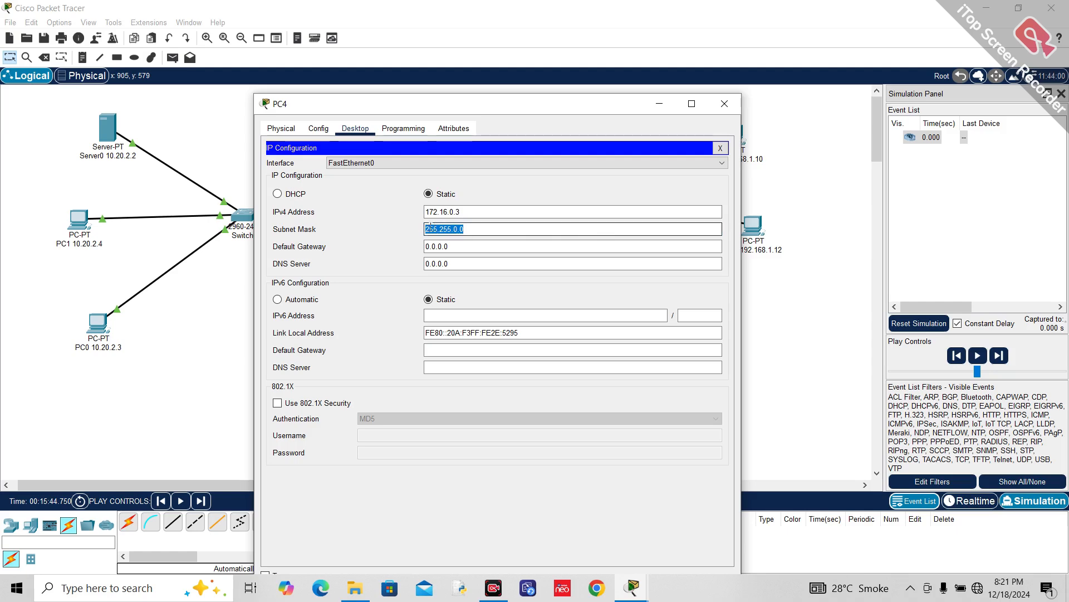
pyautogui.click(724, 104)
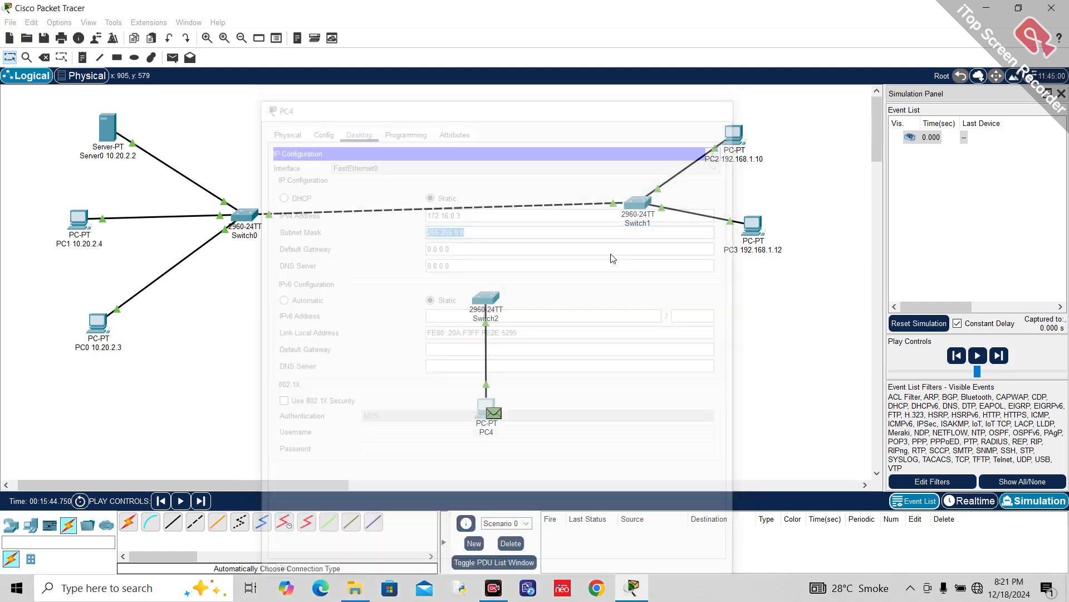
# Append the IPv4 address to PC4's label so it reads "PC4 172.16.0.3".
pyautogui.click(488, 415)
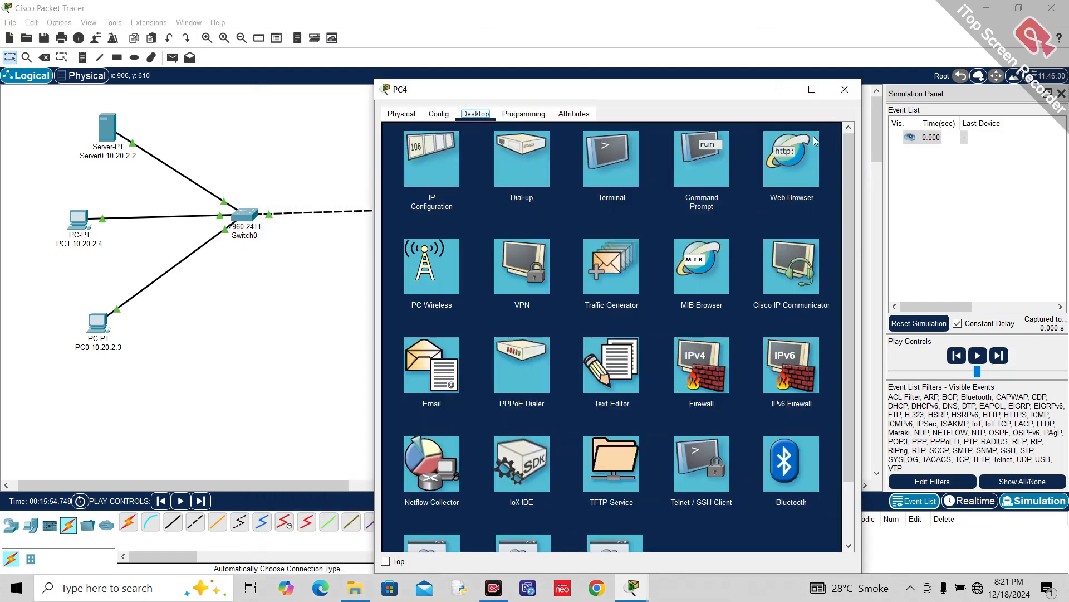
pyautogui.click(845, 90)
pyautogui.click(487, 432)
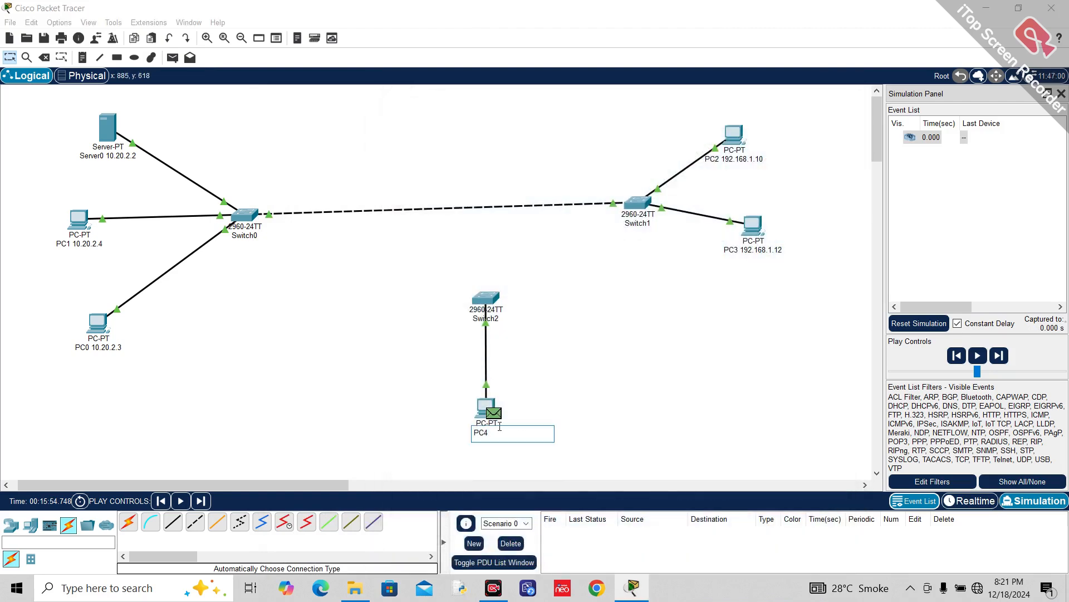
pyautogui.write('172.16.0.3')
pyautogui.press('Return')
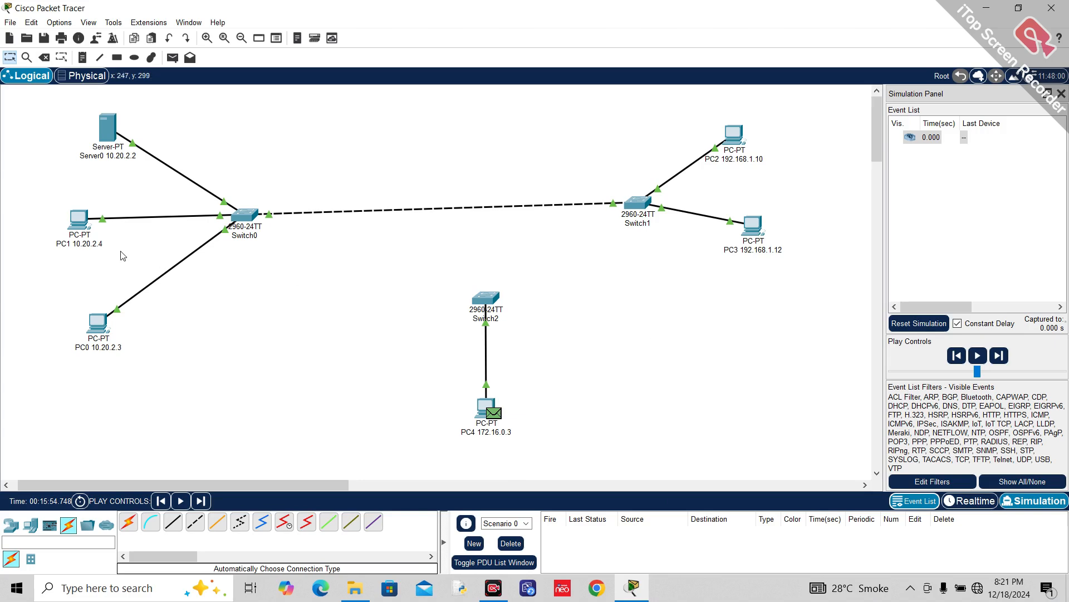
# Examine the IP configurations of PC1 and PC2, comparing the network part of each IPv4 address with its subnet mask.
pyautogui.click(80, 218)
pyautogui.click(444, 163)
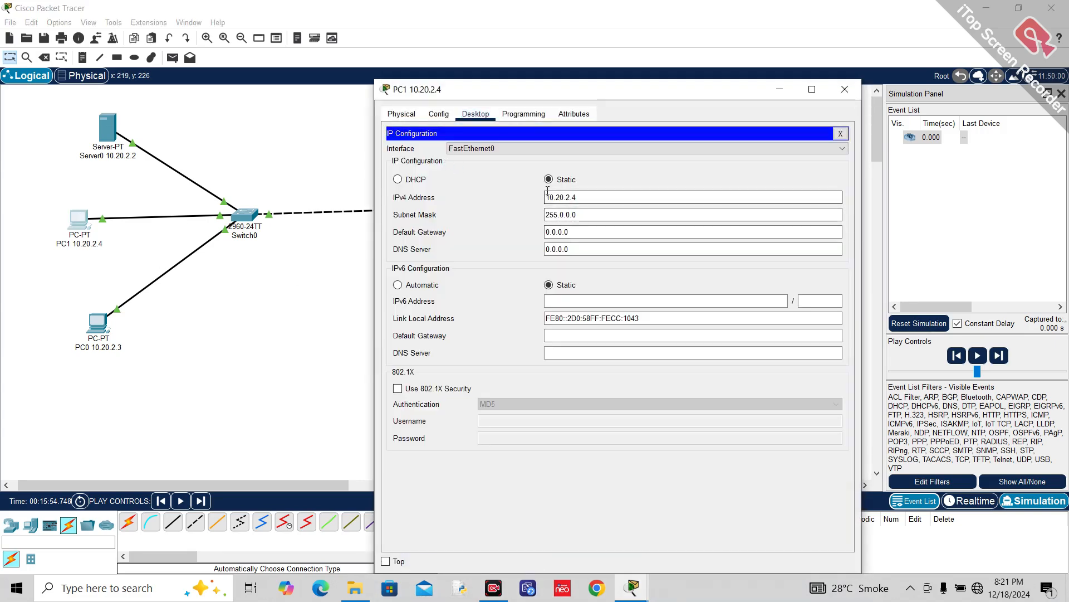
pyautogui.click(552, 209)
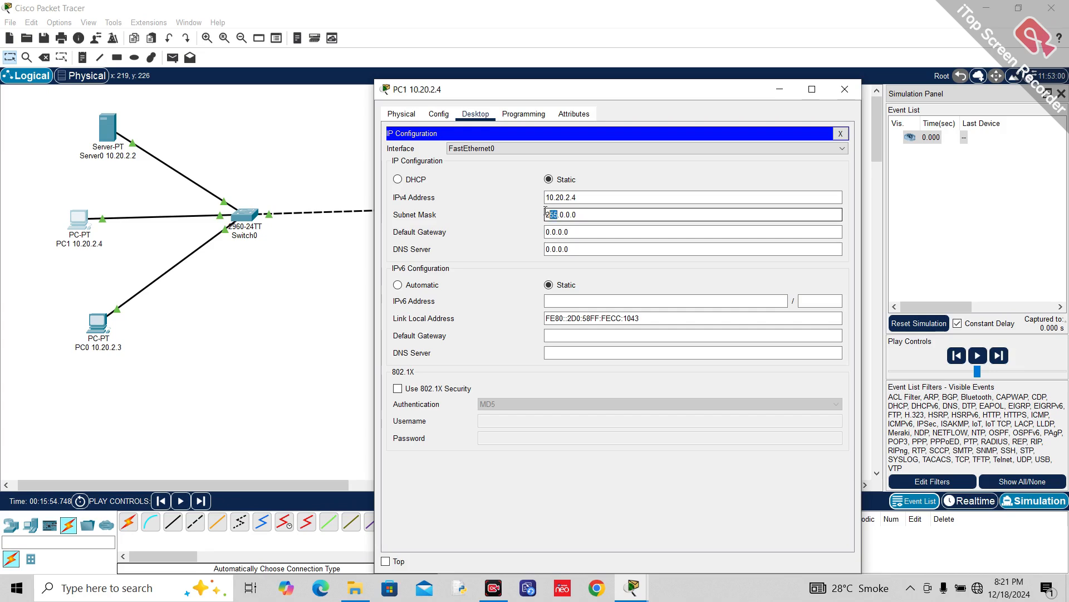
pyautogui.click(844, 90)
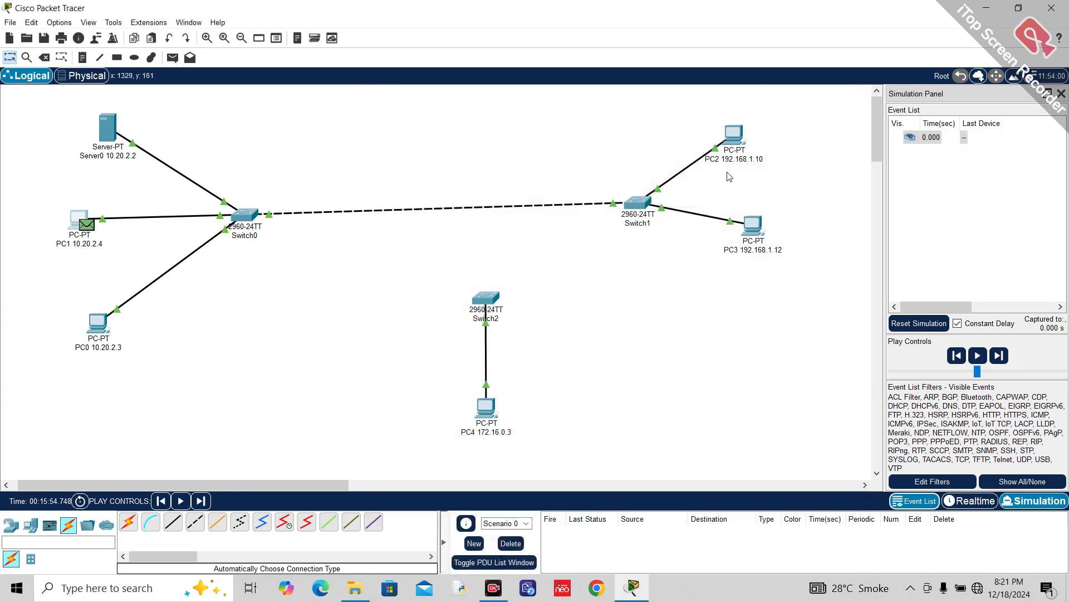
pyautogui.click(733, 139)
pyautogui.click(464, 164)
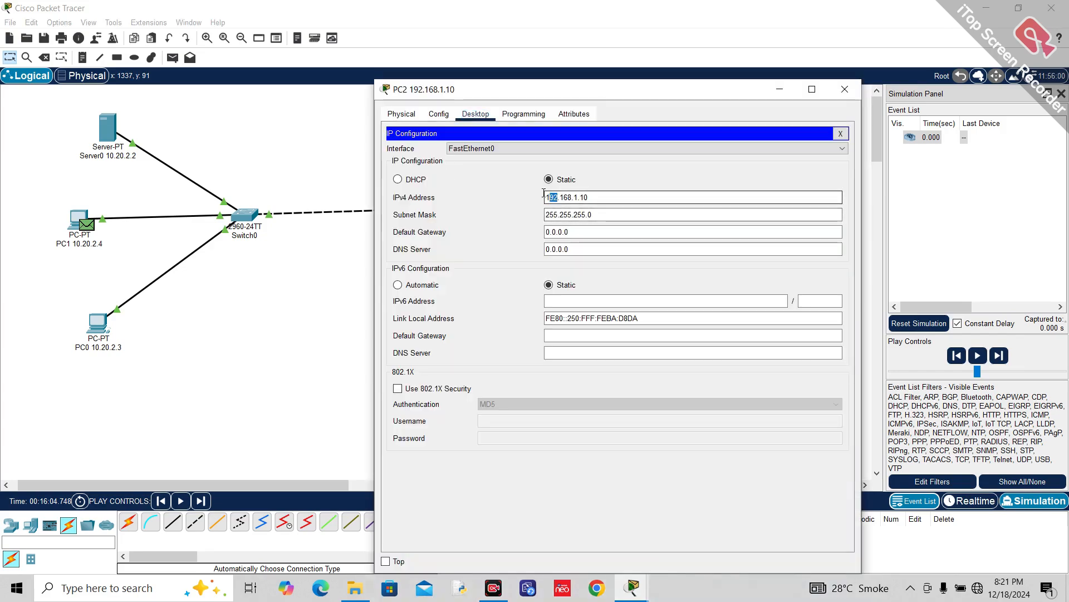
pyautogui.moveTo(544, 194); pyautogui.dragTo(544, 198)
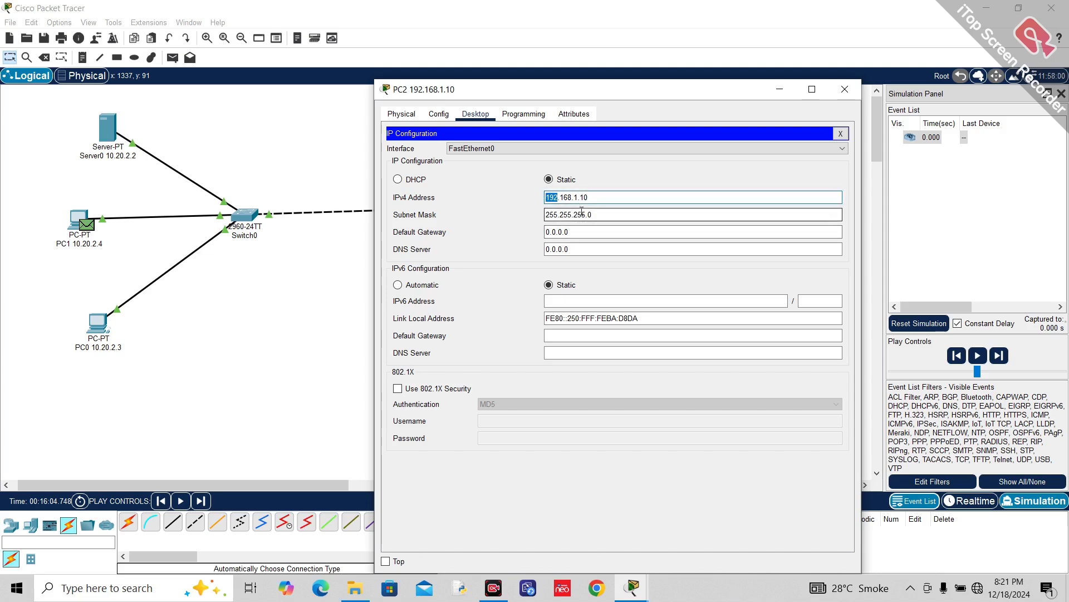
pyautogui.moveTo(584, 215); pyautogui.dragTo(539, 220)
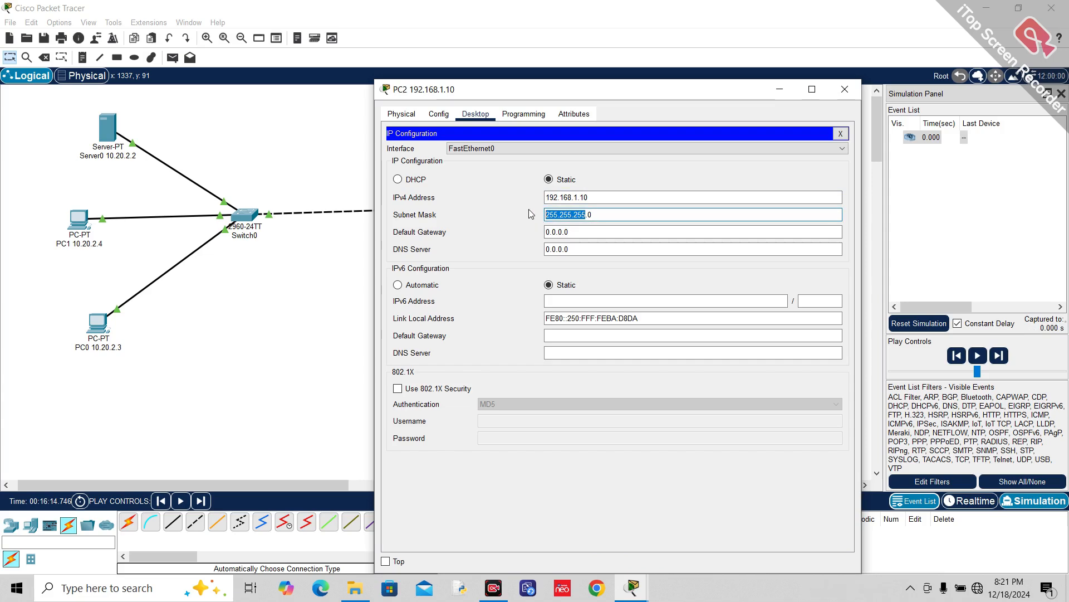
pyautogui.click(844, 97)
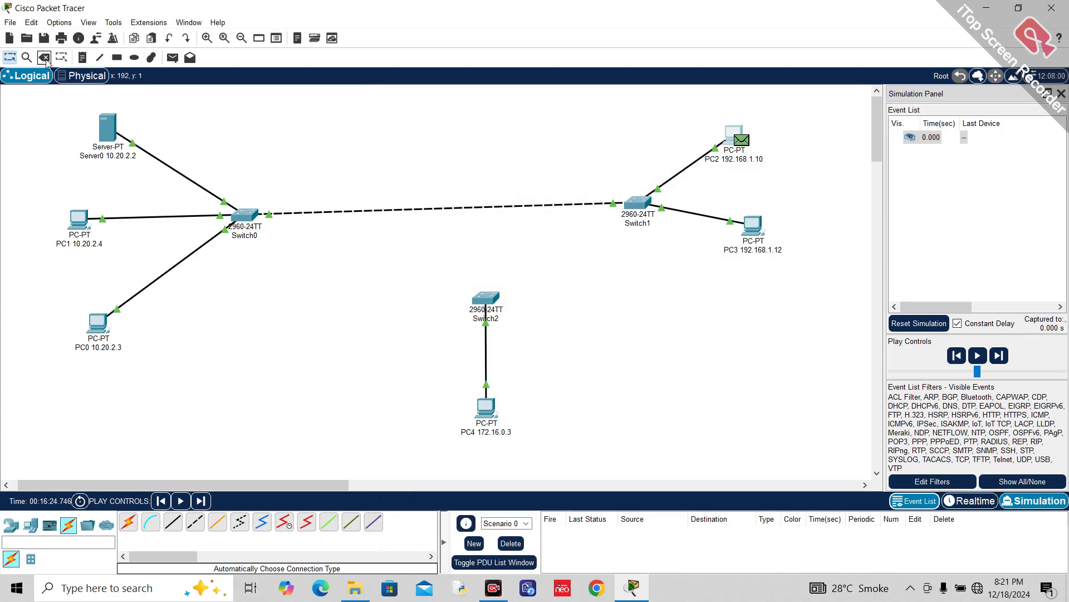
# Delete the cable link between Switch0 and Switch1, keeping PC2 in place.
pyautogui.press('Delete')
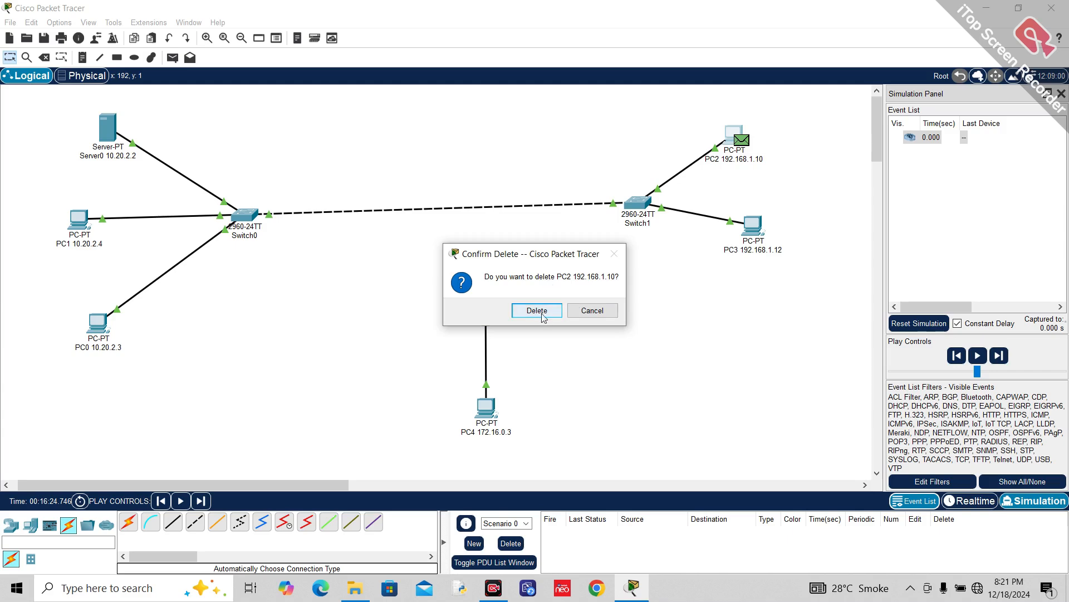
pyautogui.click(608, 313)
pyautogui.click(49, 58)
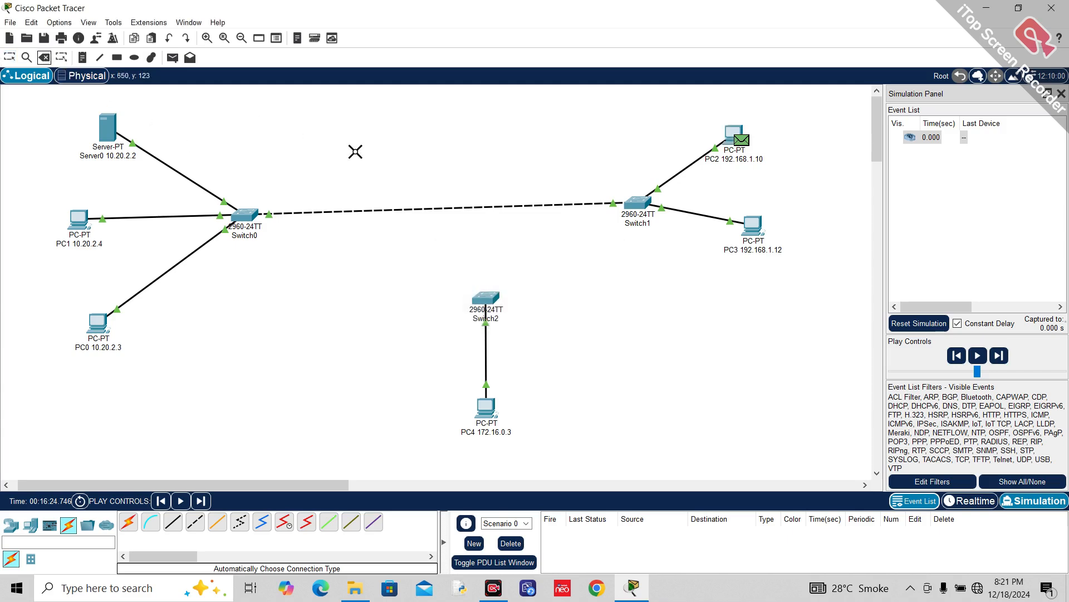
pyautogui.click(466, 198)
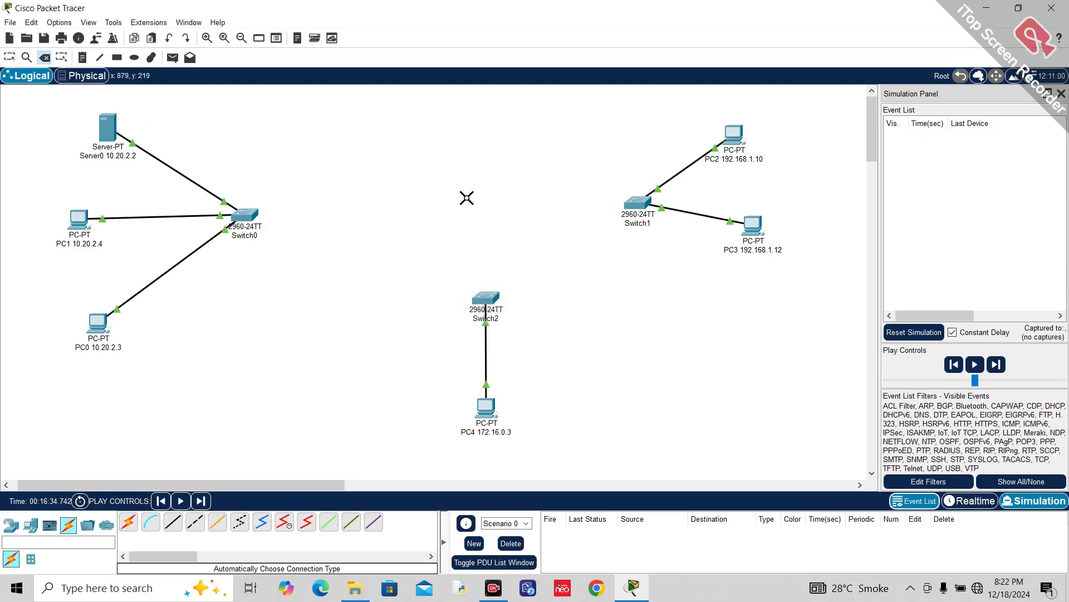
# Save the topology as prac6 in the saves folder.
pyautogui.click(10, 22)
pyautogui.press('Escape')
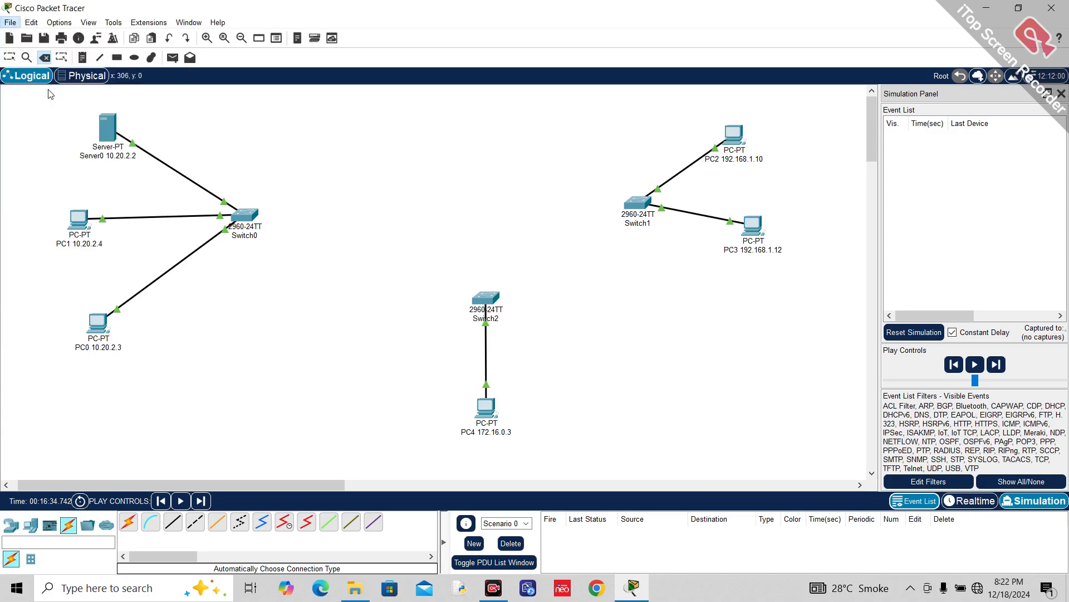
pyautogui.hotkey('ctrl', 's')
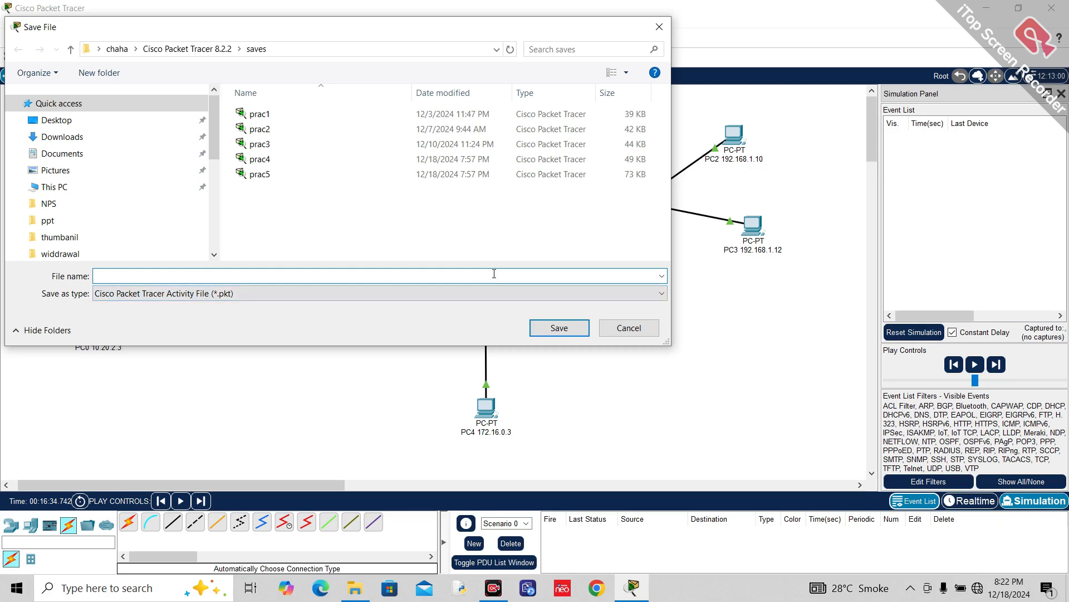
pyautogui.write('prac')
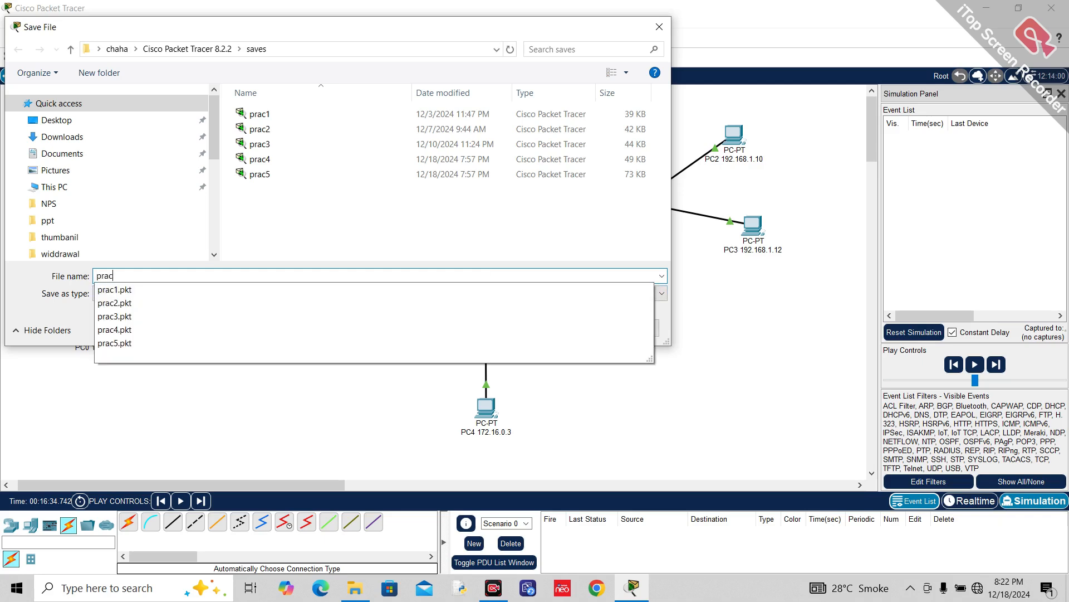
pyautogui.write('6')
pyautogui.press('Return')
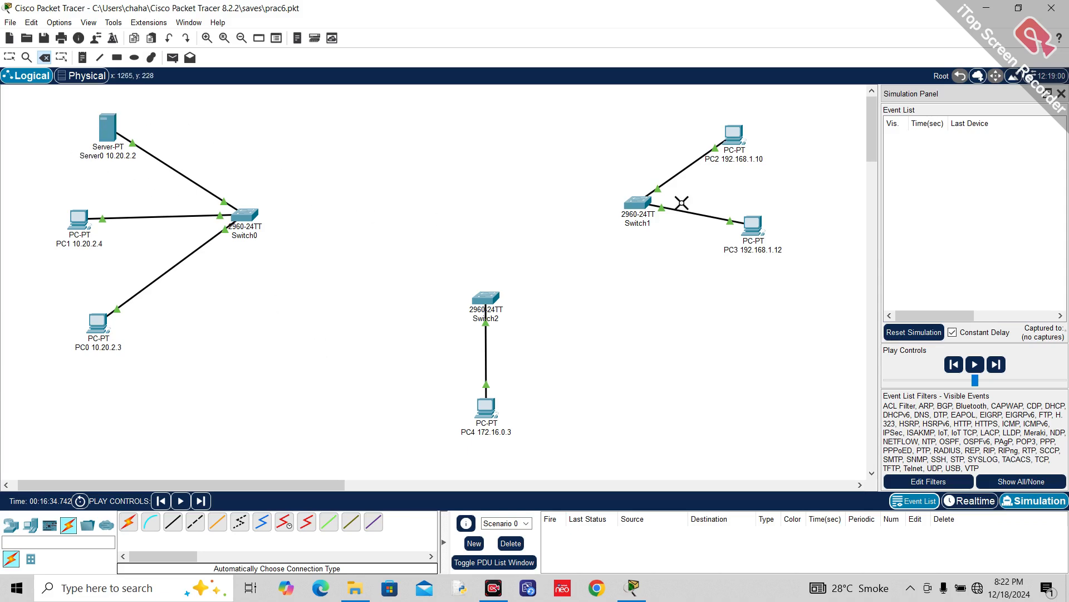
# Place a two-line note reading "LAN 1" and "HR DEPT" above Switch0.
pyautogui.click(82, 58)
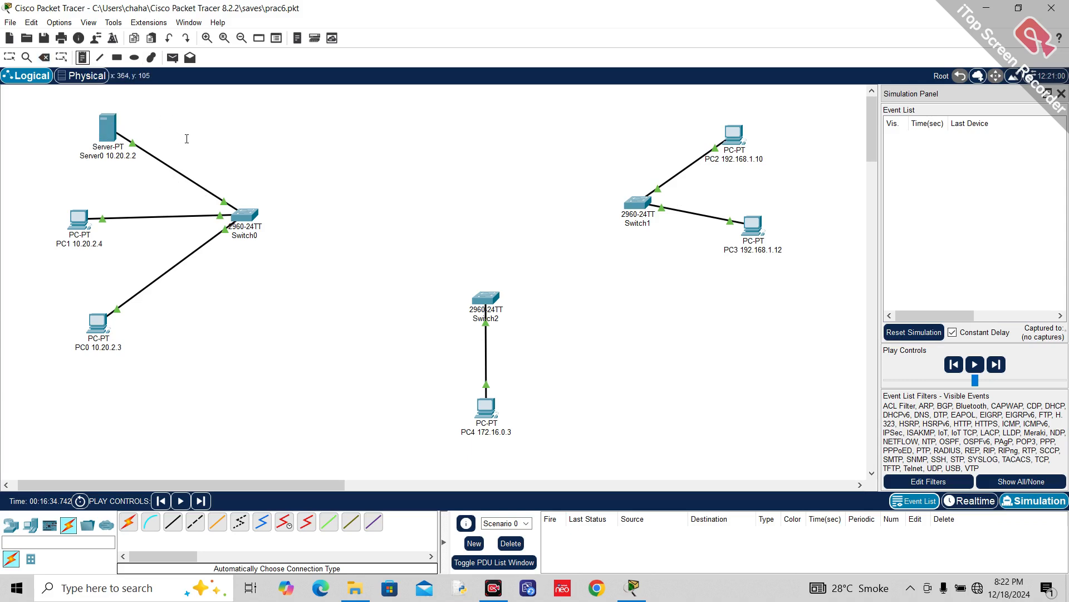
pyautogui.click(236, 134)
pyautogui.write('a')
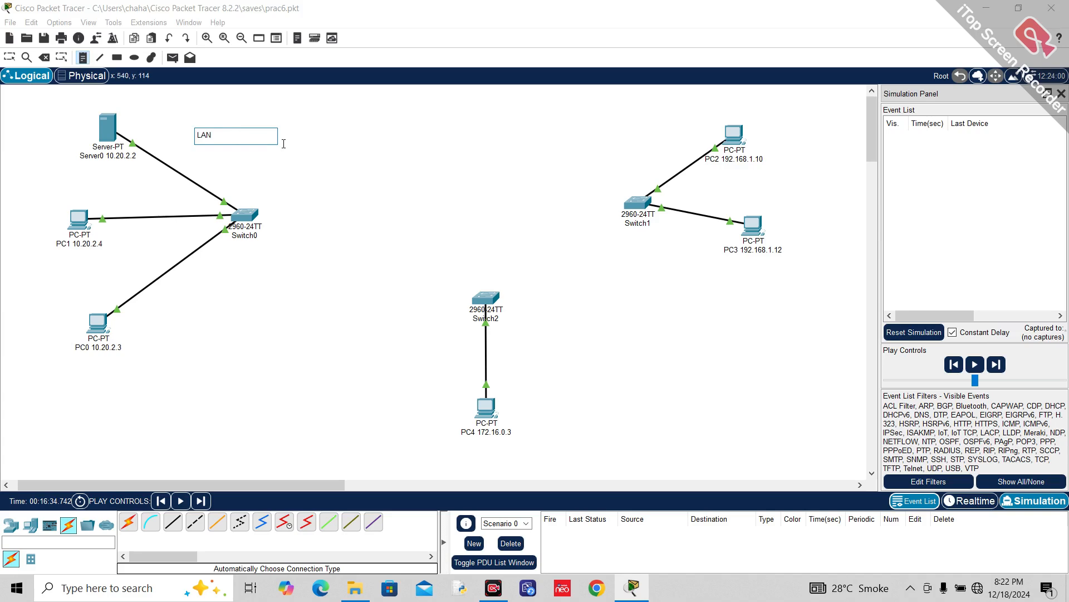
pyautogui.press('Return')
# Place a two-line note reading "LAN 2" and "ACC DEPT" above Switch1.
pyautogui.click(646, 148)
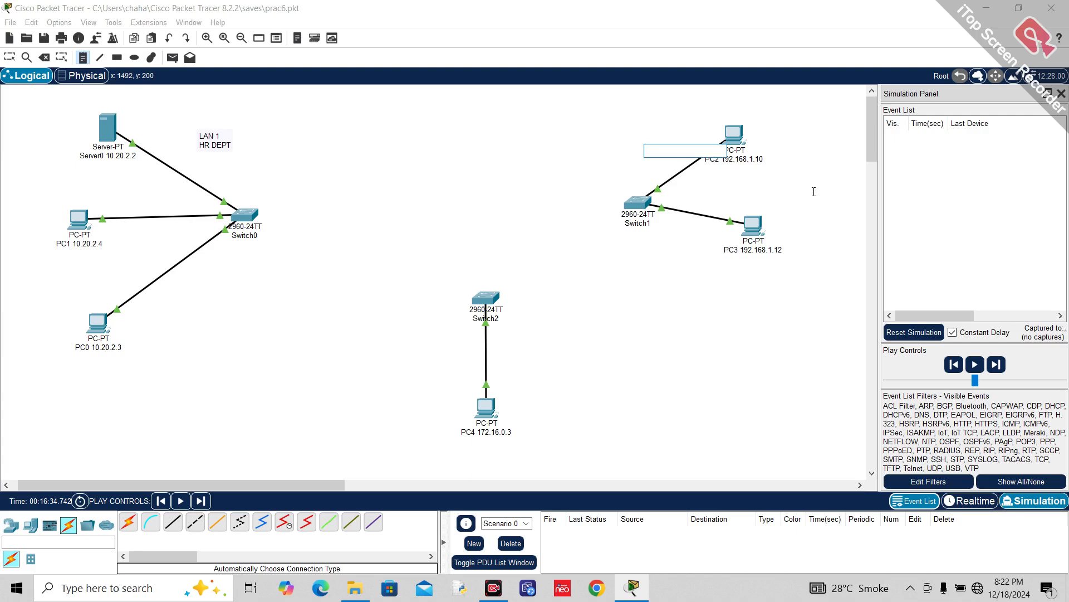
pyautogui.write('LAN 2')
pyautogui.press('Return')
pyautogui.write('ACC DEPT')
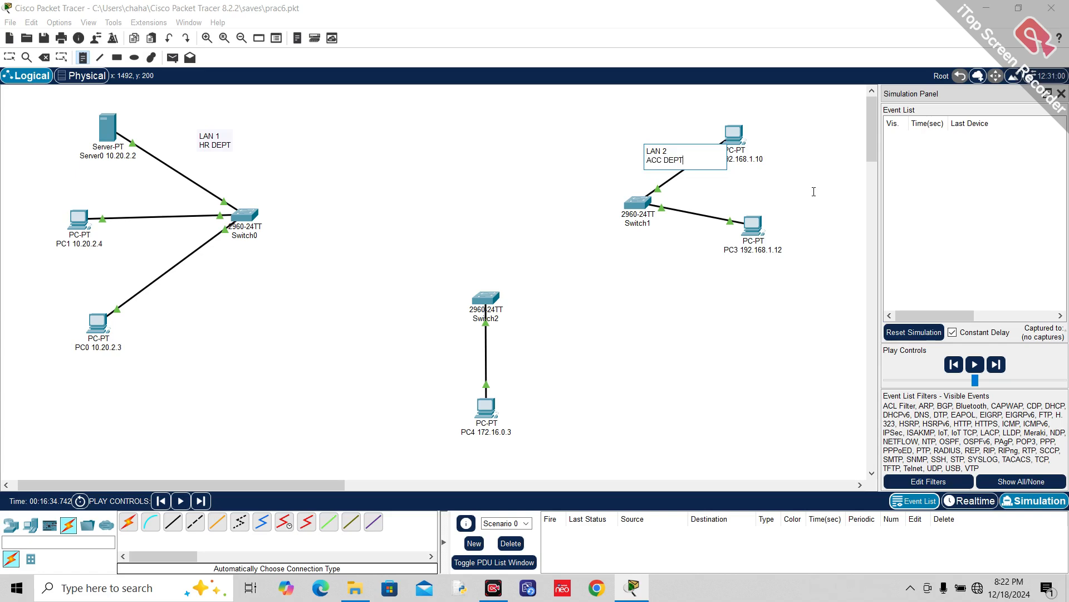
# Place a two-line note reading "LAN3" and "IT DEPT" beside the link between Switch2 and PC4.
pyautogui.click(546, 359)
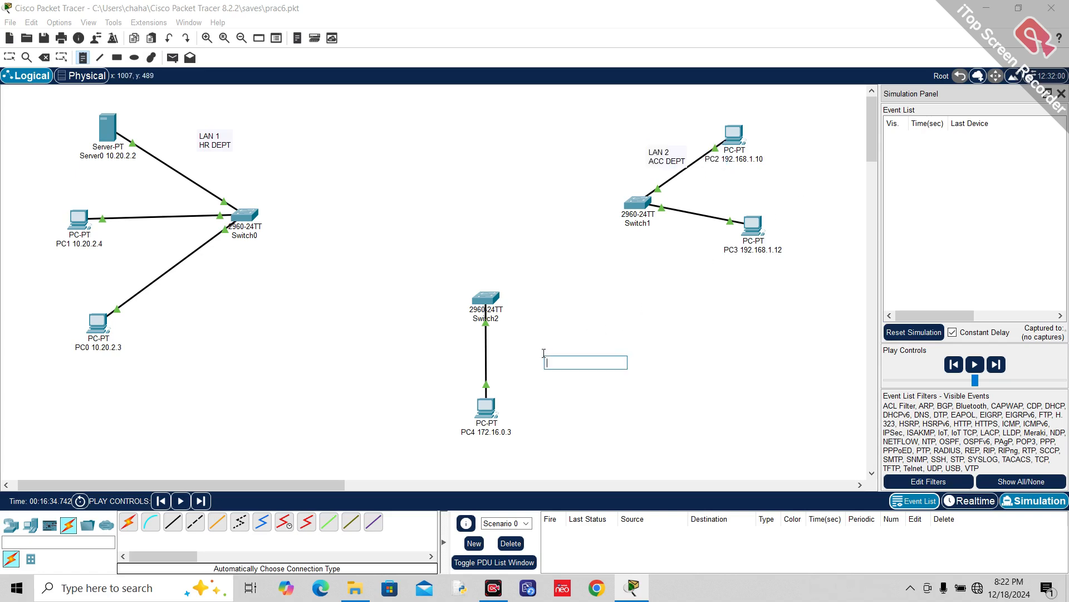
pyautogui.write('LAN')
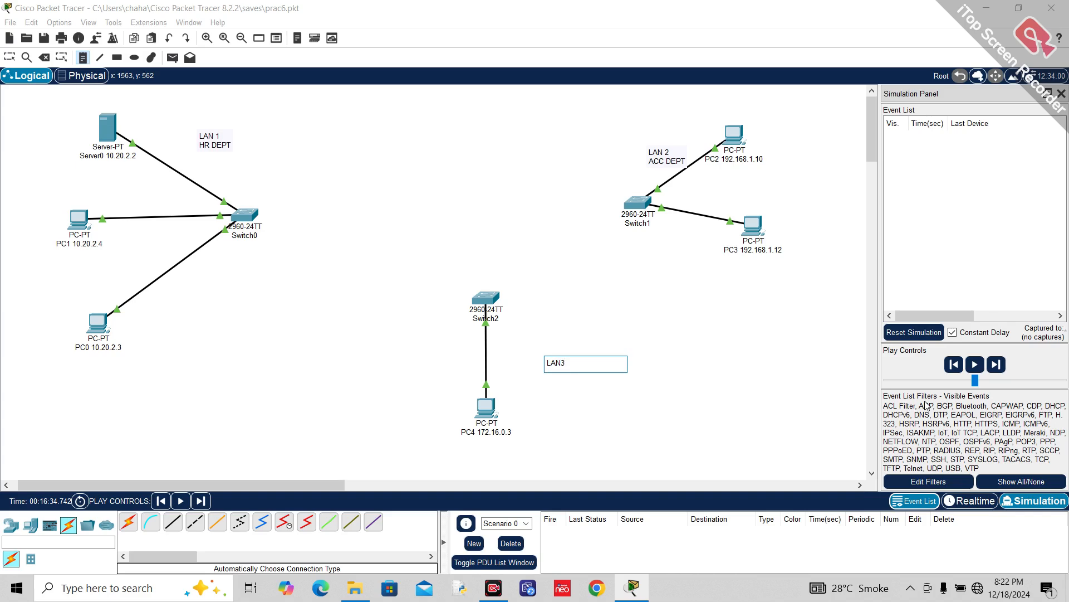
pyautogui.write('3')
pyautogui.press('Return')
pyautogui.click(853, 312)
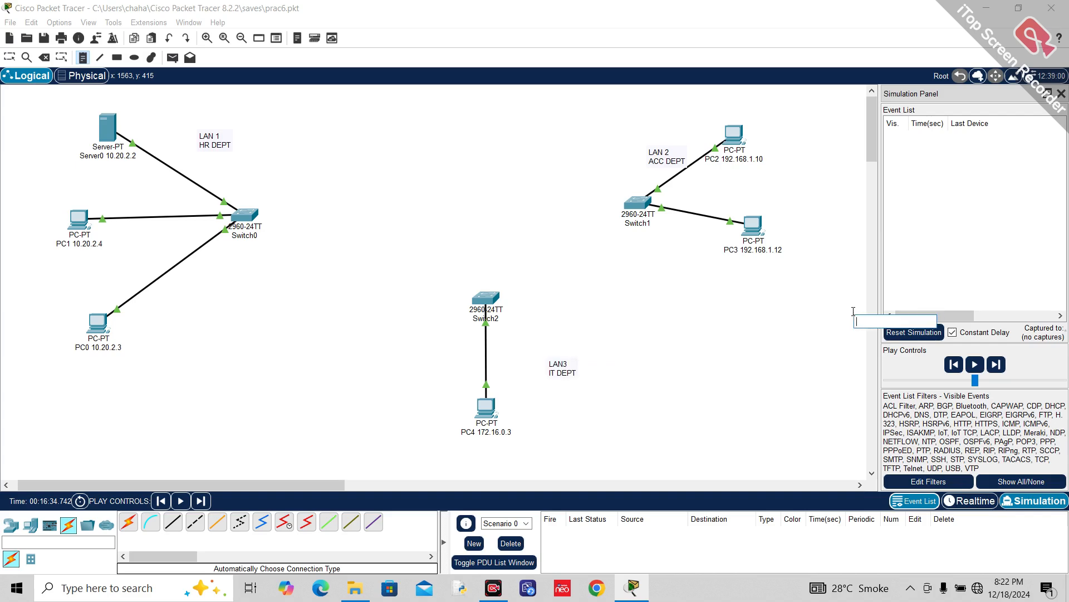
pyautogui.click(916, 280)
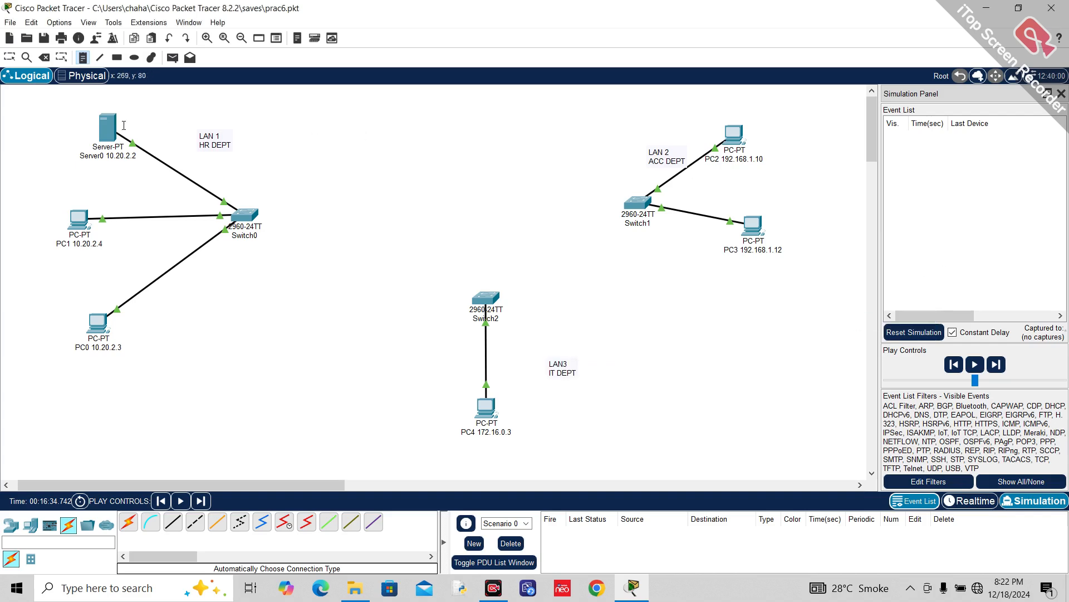
# Set the drawing outline colour to blue and try a short straight line above Server0.
pyautogui.click(99, 58)
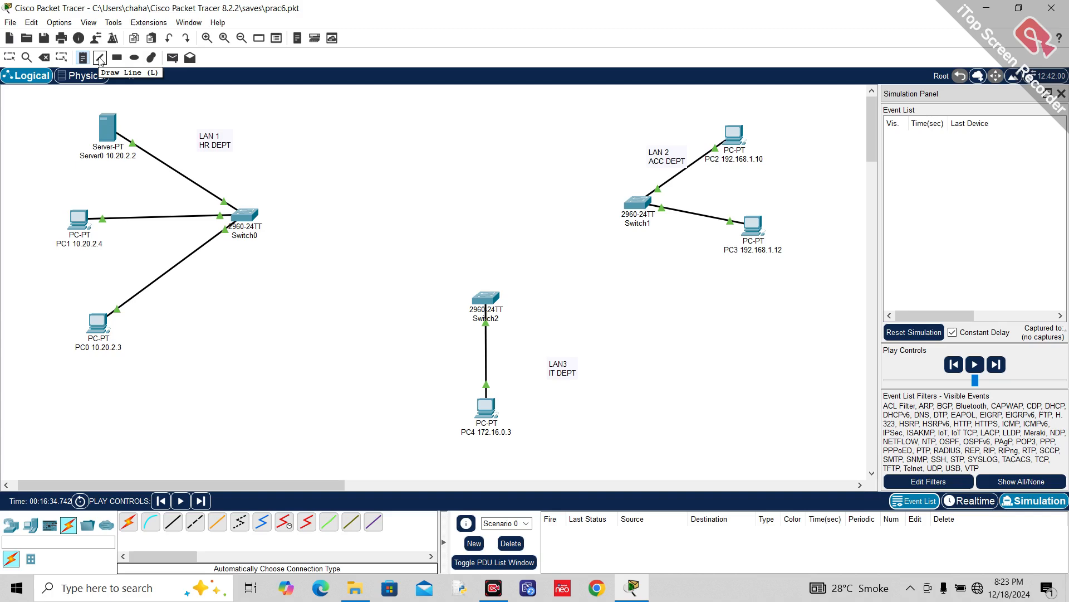
pyautogui.click(99, 58)
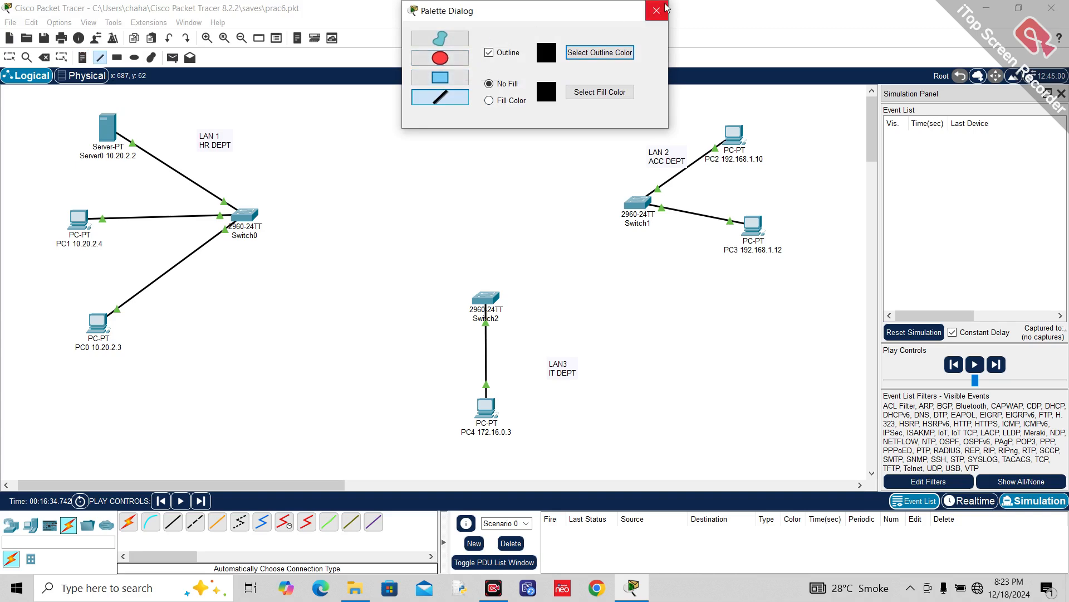
pyautogui.click(602, 49)
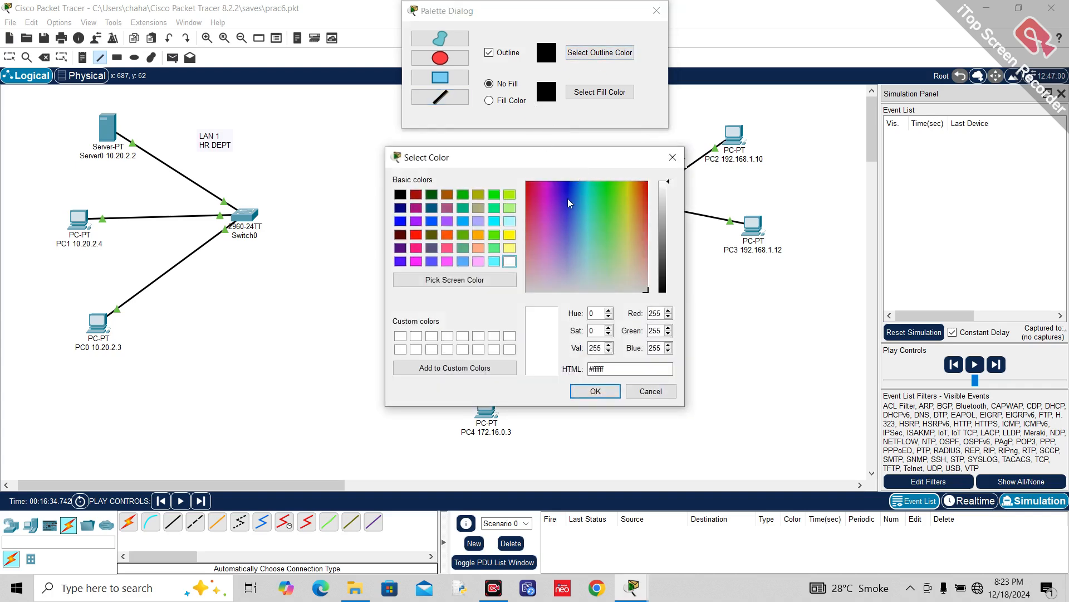
pyautogui.click(567, 199)
pyautogui.click(595, 391)
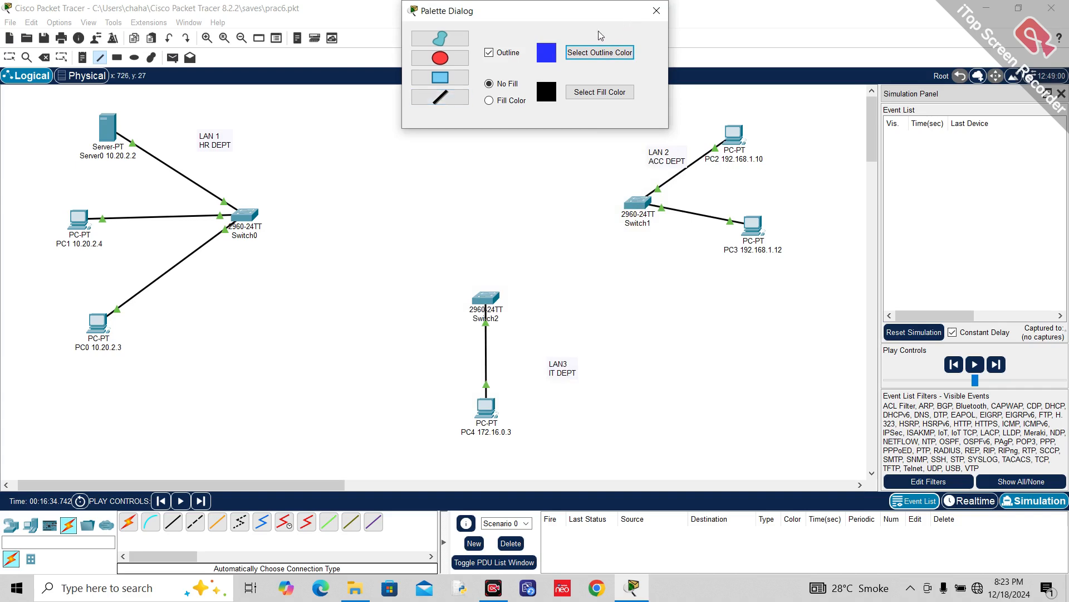
pyautogui.moveTo(193, 94); pyautogui.dragTo(86, 88)
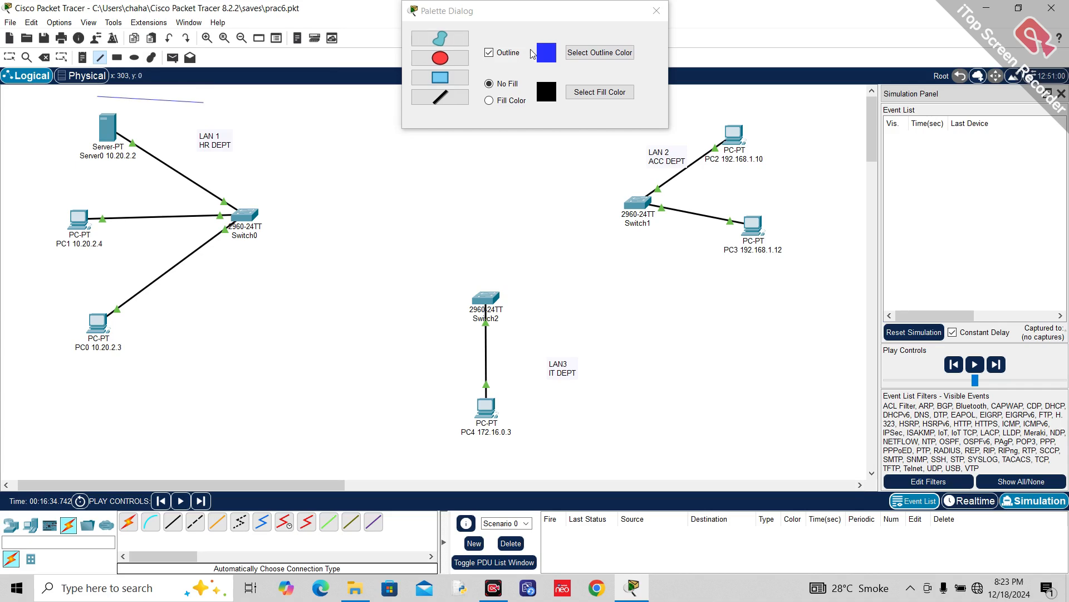
pyautogui.click(656, 10)
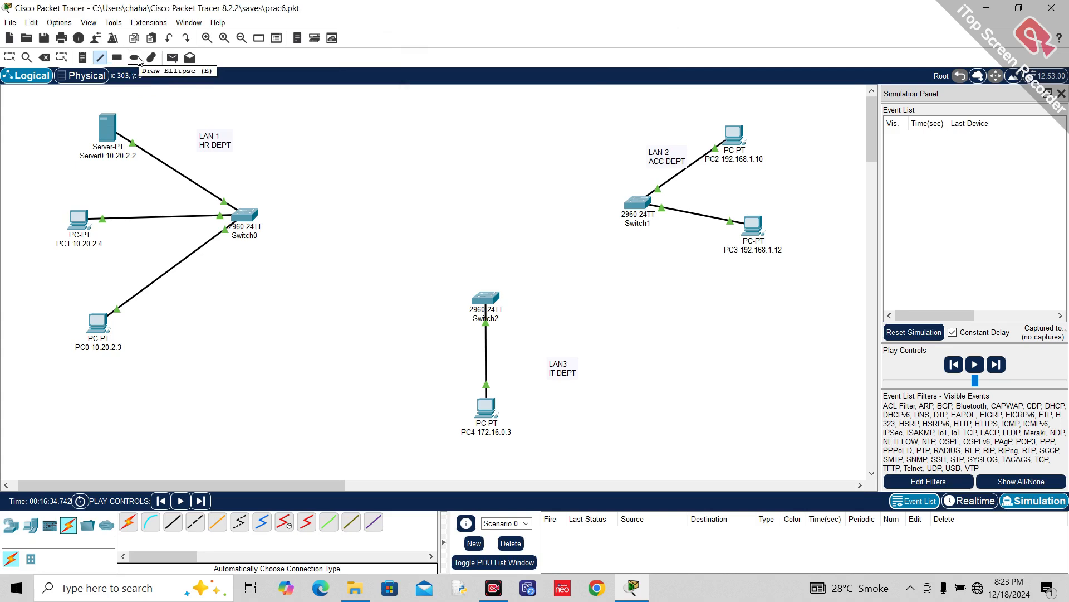
# Draw an unfilled blue freeform cloud around the LAN 1 server, PCs and Switch0.
pyautogui.click(151, 57)
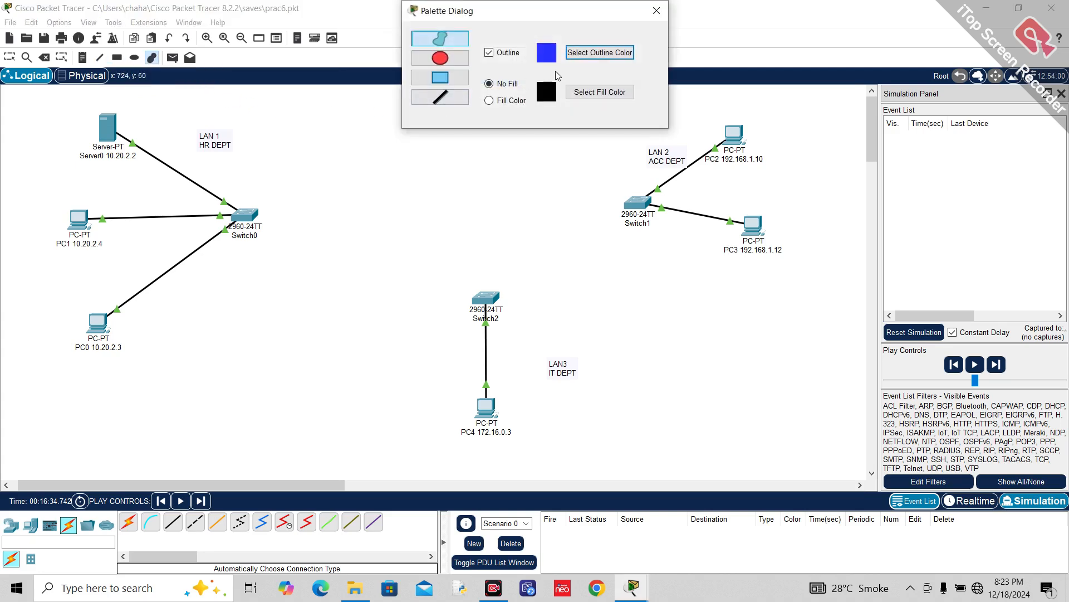
pyautogui.moveTo(244, 103)
pyautogui.mouseDown()
pyautogui.moveTo(225, 88)
pyautogui.moveTo(114, 88)
pyautogui.moveTo(45, 112)
pyautogui.moveTo(2, 164)
pyautogui.moveTo(35, 350)
pyautogui.moveTo(128, 351)
pyautogui.moveTo(321, 239)
pyautogui.moveTo(321, 156)
pyautogui.moveTo(251, 92)
pyautogui.moveTo(198, 84)
pyautogui.mouseUp()
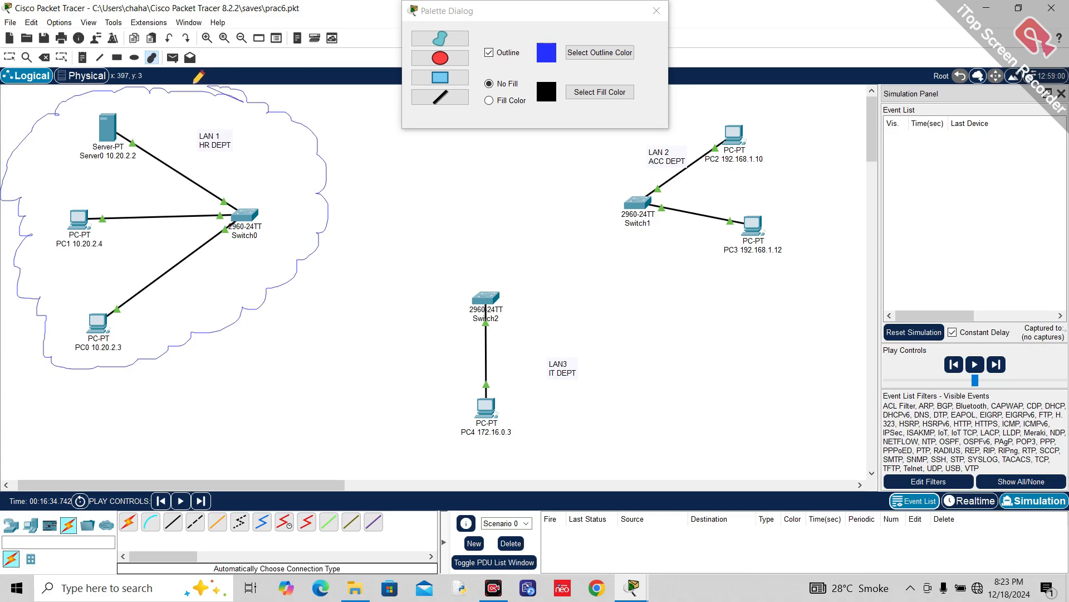
# Draw a freeform cloud around the LAN 2 devices with the pink outline colour #ff55ff.
pyautogui.click(553, 53)
pyautogui.click(604, 54)
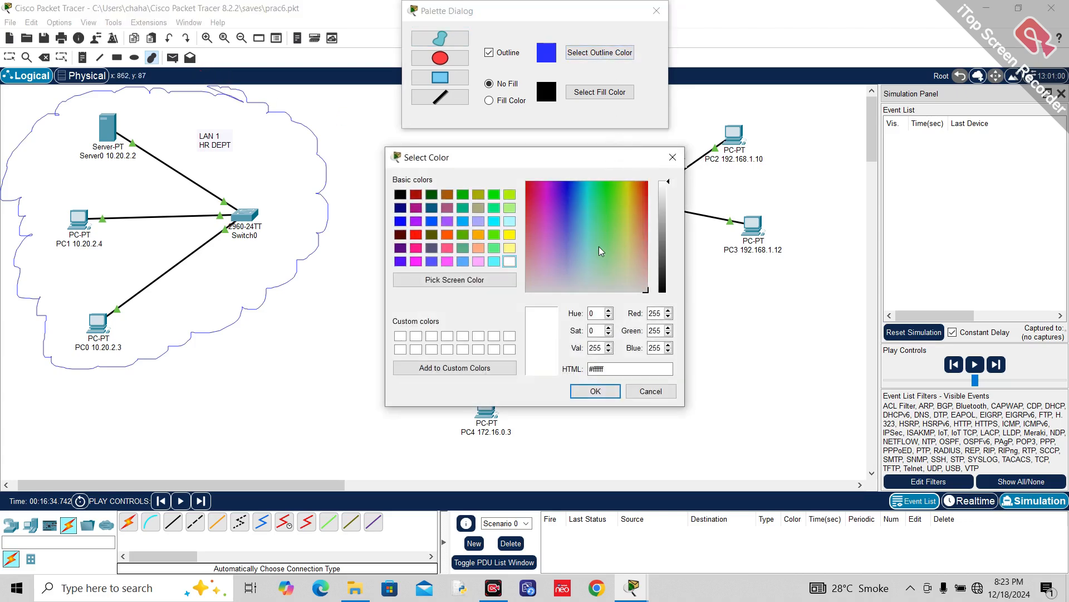
pyautogui.click(510, 248)
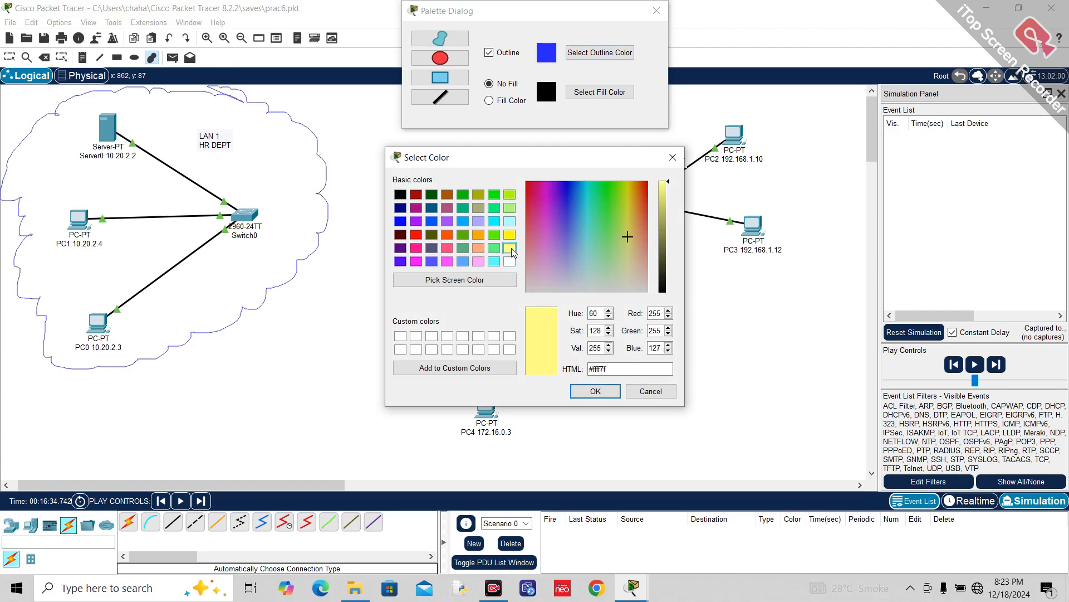
pyautogui.click(498, 263)
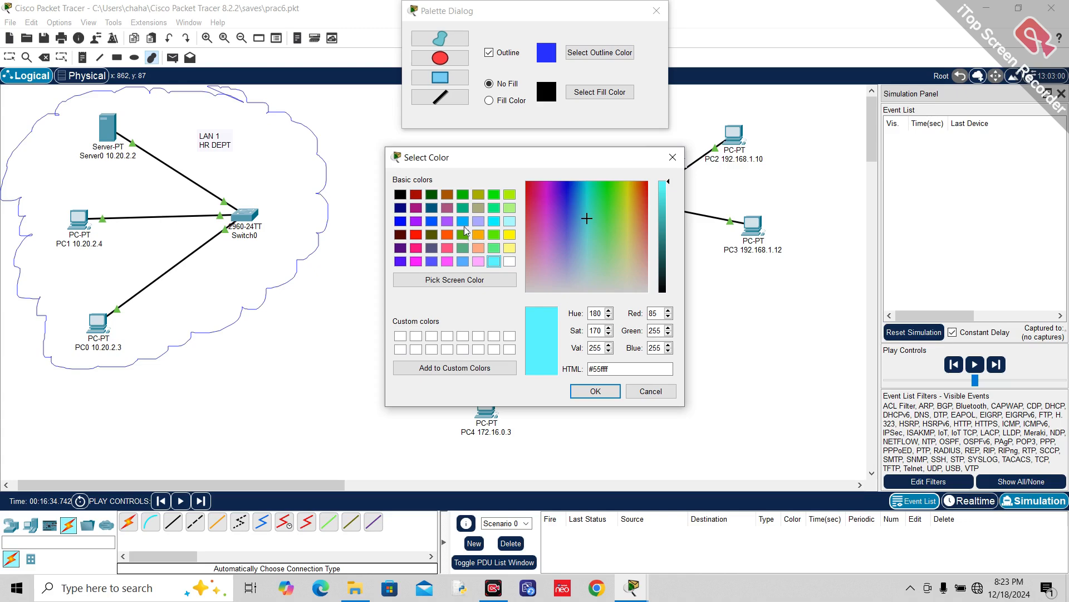
pyautogui.click(448, 261)
pyautogui.click(594, 392)
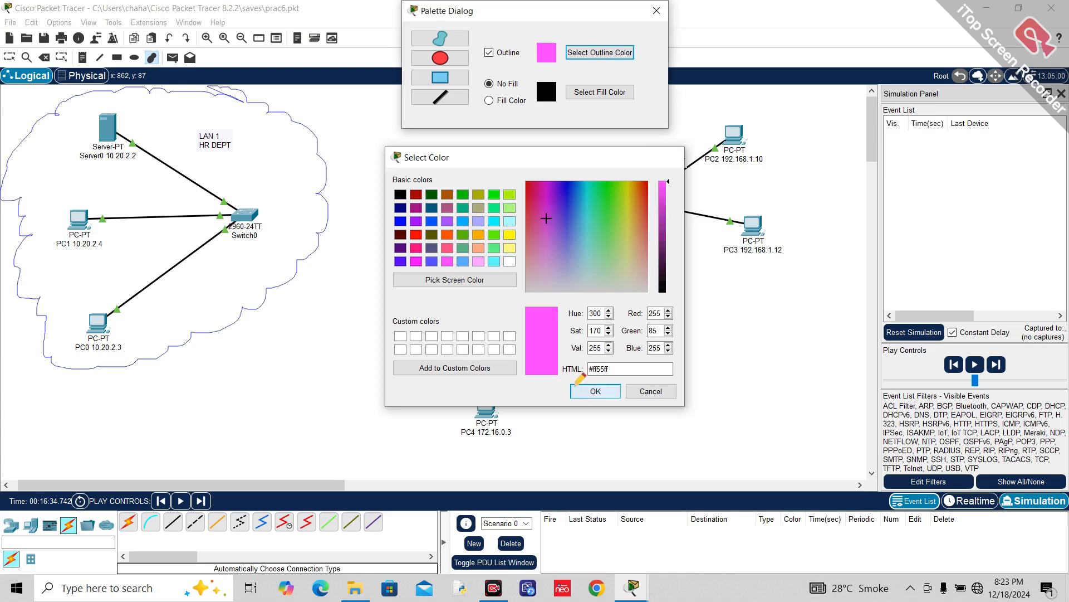
pyautogui.moveTo(763, 100)
pyautogui.mouseDown()
pyautogui.moveTo(780, 99)
pyautogui.moveTo(660, 100)
pyautogui.moveTo(610, 134)
pyautogui.moveTo(600, 187)
pyautogui.moveTo(629, 256)
pyautogui.moveTo(785, 273)
pyautogui.moveTo(818, 186)
pyautogui.moveTo(808, 119)
pyautogui.moveTo(767, 90)
pyautogui.mouseUp()
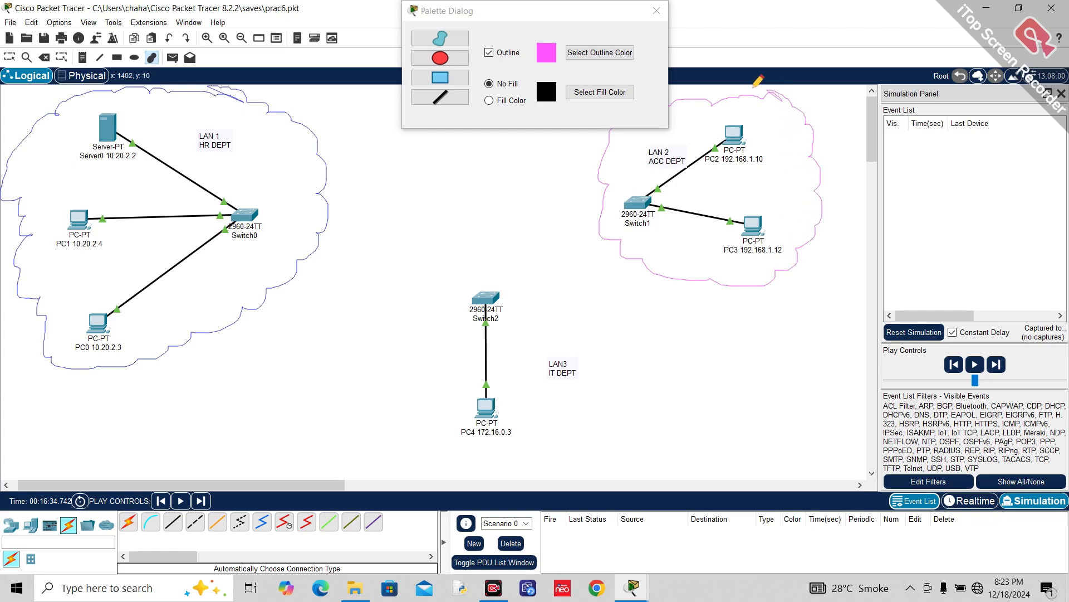
# Draw a freeform cloud around Switch2, PC4 and the LAN3 note with a green outline colour.
pyautogui.click(576, 55)
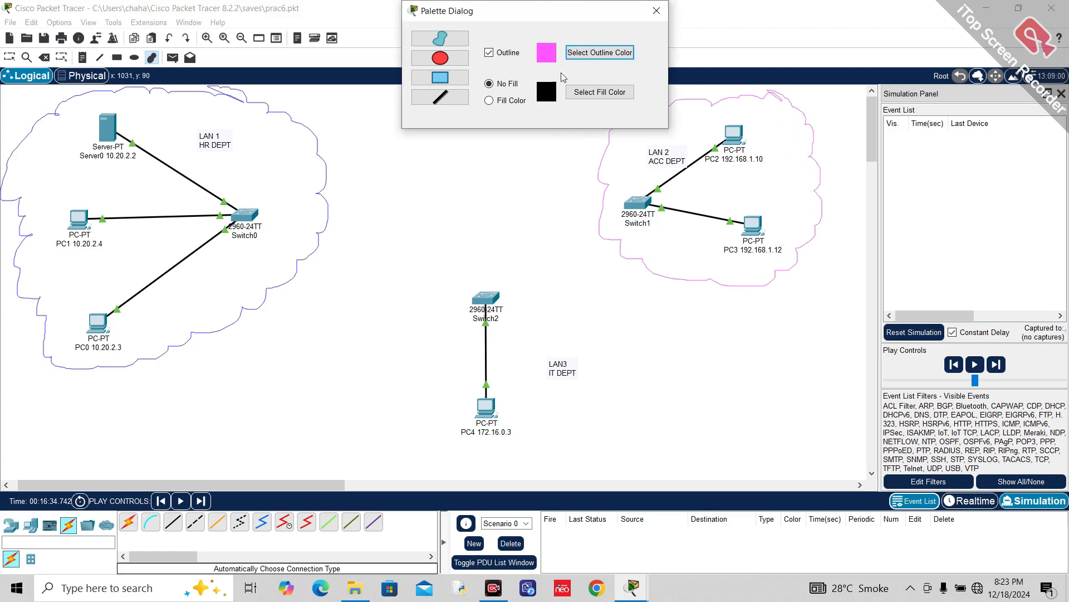
pyautogui.click(600, 52)
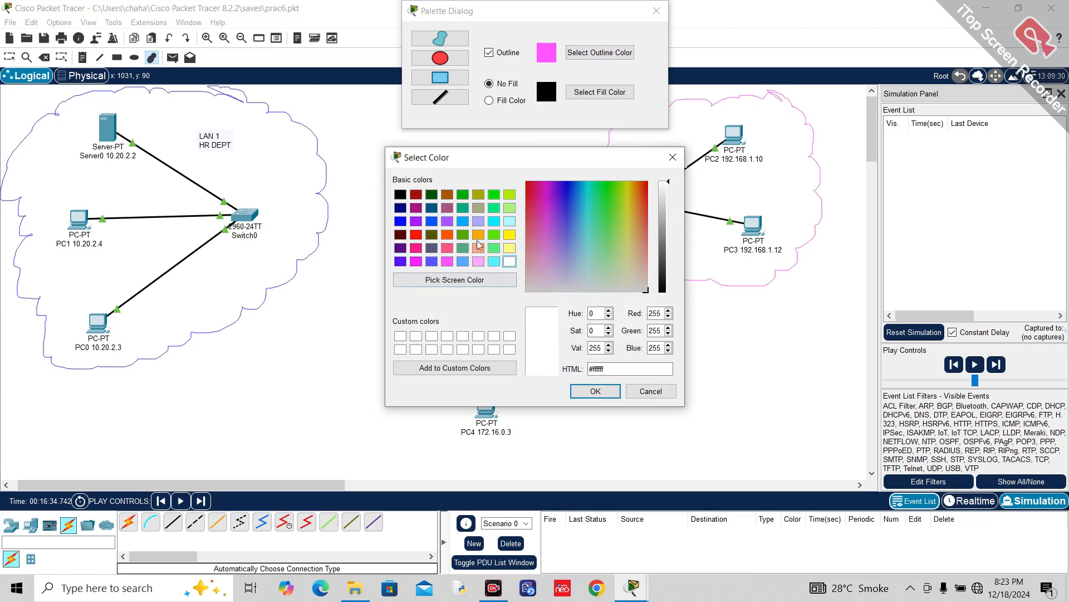
pyautogui.click(495, 208)
pyautogui.click(592, 391)
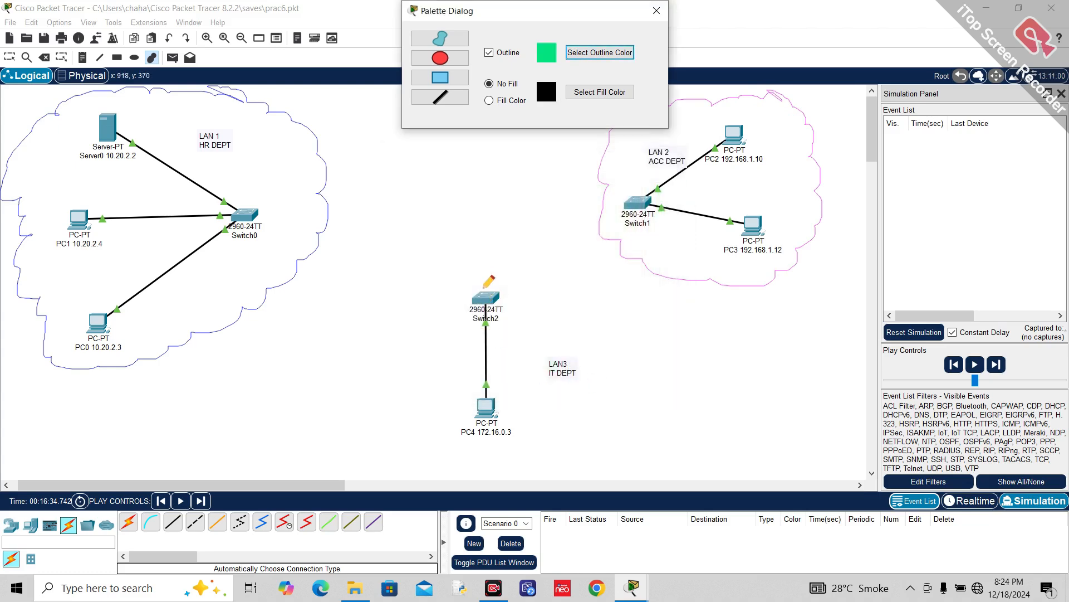
pyautogui.moveTo(481, 277)
pyautogui.mouseDown()
pyautogui.moveTo(449, 281)
pyautogui.moveTo(388, 333)
pyautogui.moveTo(367, 385)
pyautogui.moveTo(406, 439)
pyautogui.moveTo(477, 467)
pyautogui.moveTo(577, 434)
pyautogui.moveTo(613, 375)
pyautogui.moveTo(605, 317)
pyautogui.moveTo(456, 270)
pyautogui.mouseUp()
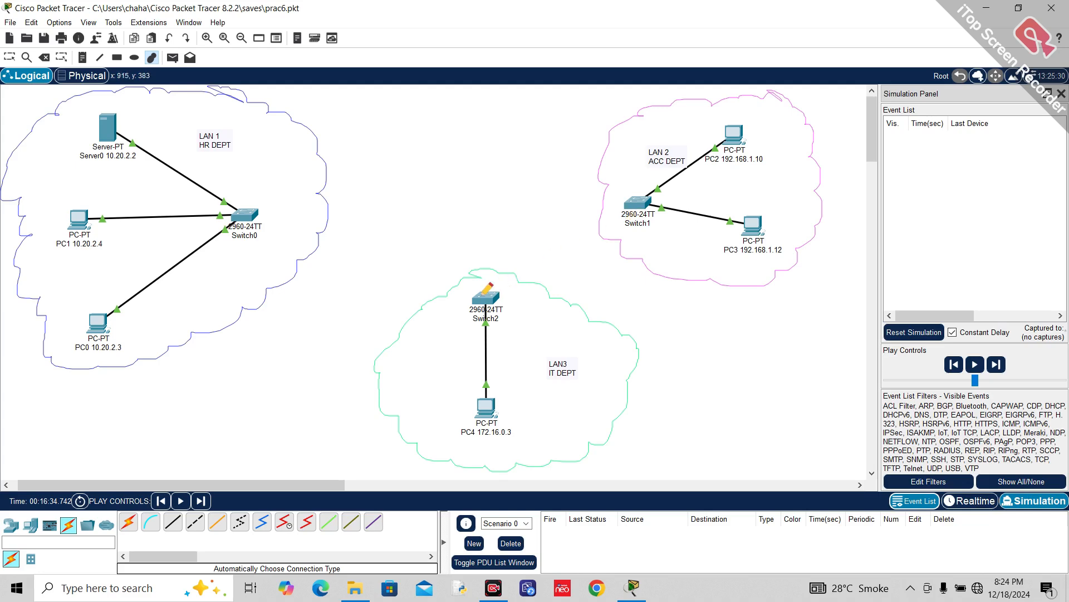
# Add an ISR4331 router to the workspace between the LAN 1 and LAN 2 clouds, above Switch2.
pyautogui.moveTo(483, 292)
pyautogui.moveTo(641, 210)
pyautogui.click(32, 527)
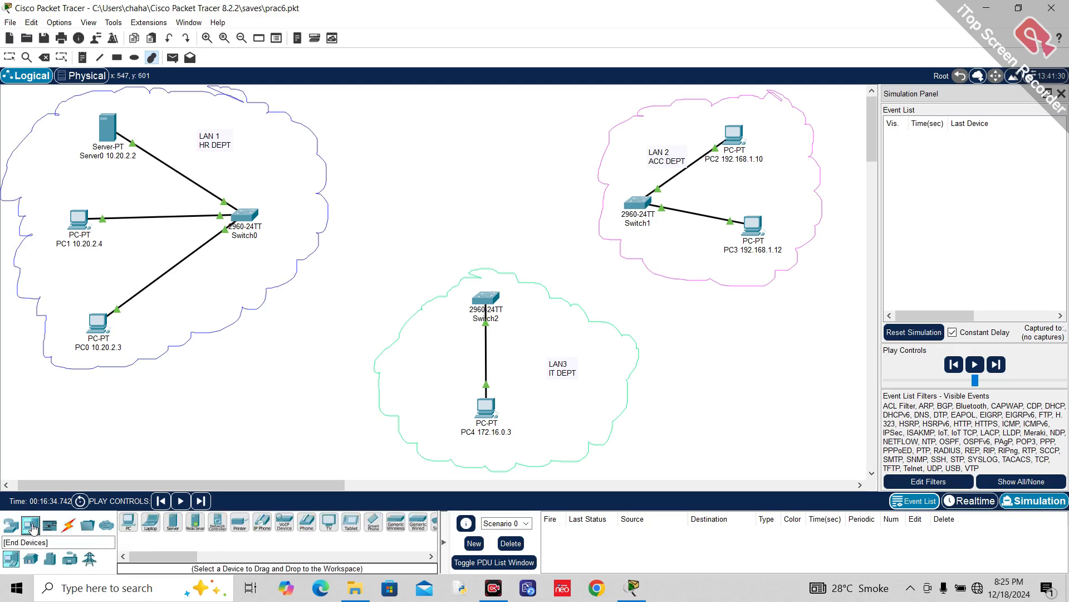
pyautogui.click(9, 525)
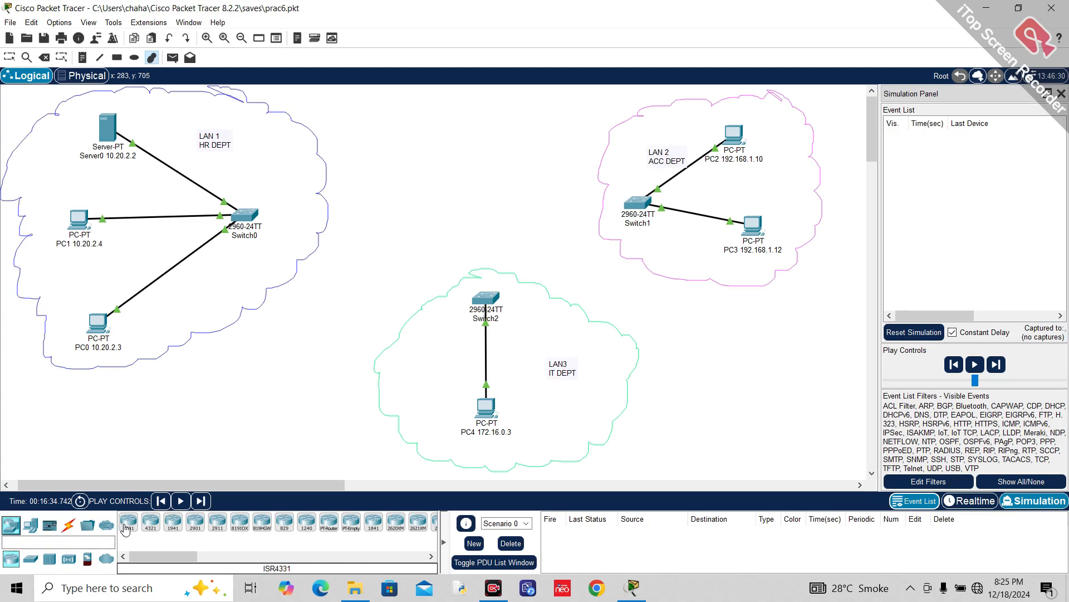
pyautogui.moveTo(125, 529); pyautogui.dragTo(475, 177)
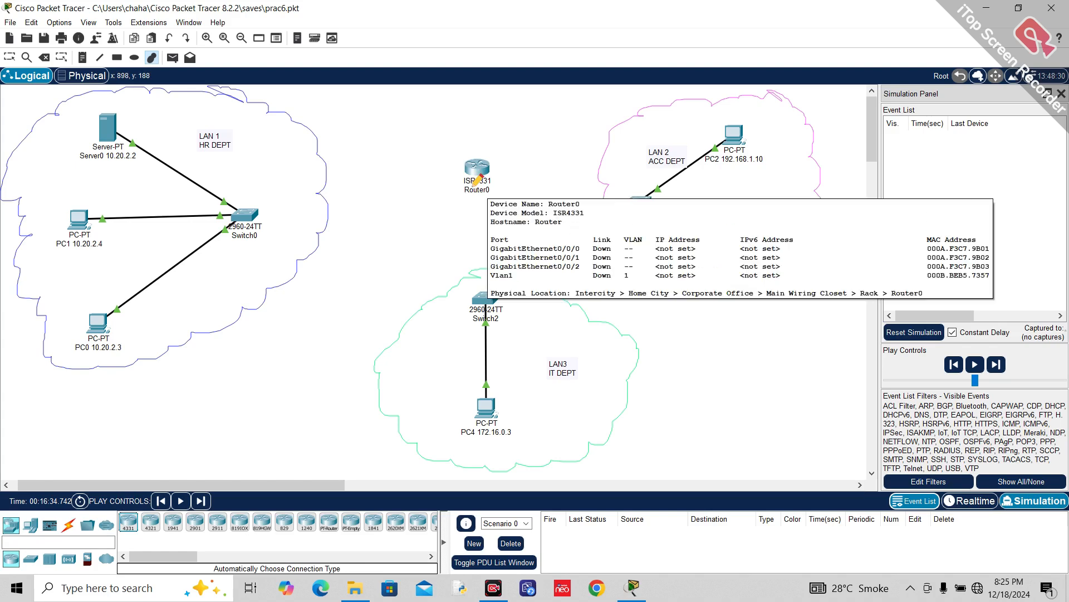
# Undo the placement of the ISR4331 router and add a 2901 router between the LAN 1 and LAN 2 clouds.
pyautogui.hotkey('ctrl', 'z')
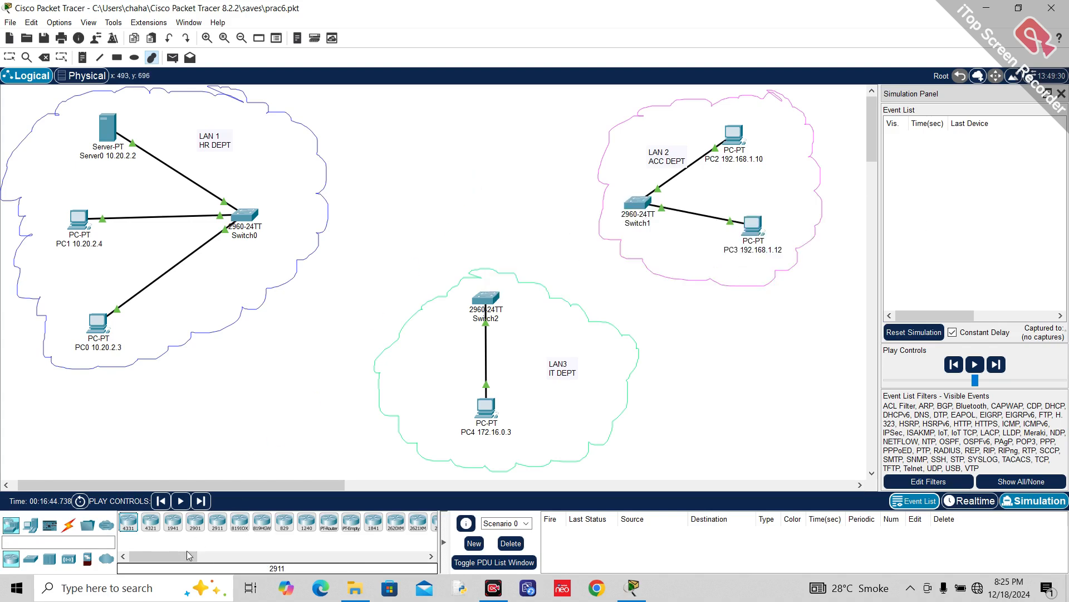
pyautogui.moveTo(195, 525); pyautogui.dragTo(376, 248)
pyautogui.moveTo(433, 162); pyautogui.dragTo(445, 174)
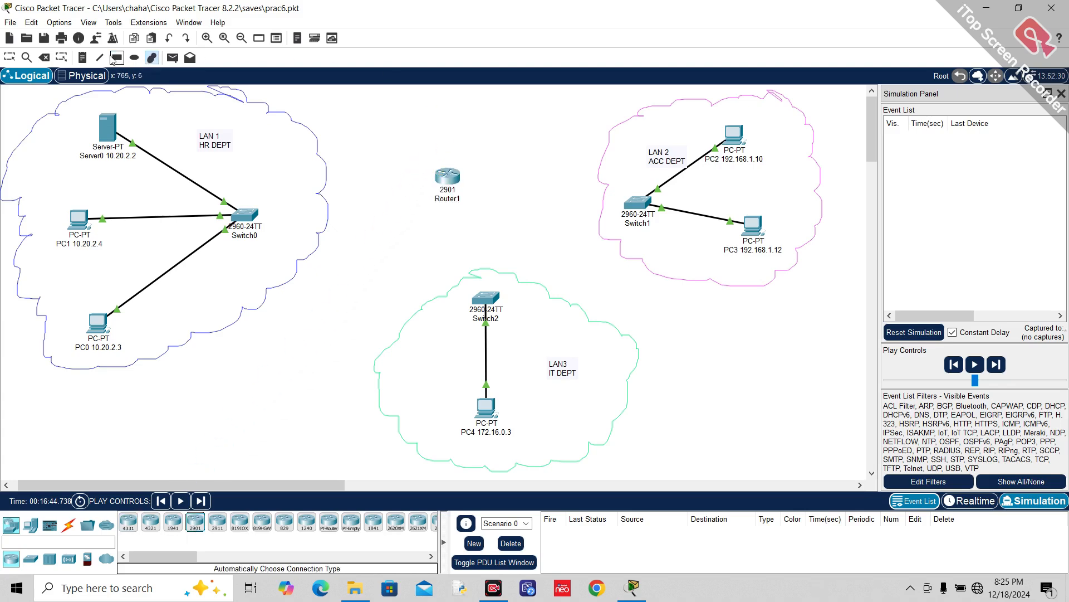
pyautogui.click(152, 57)
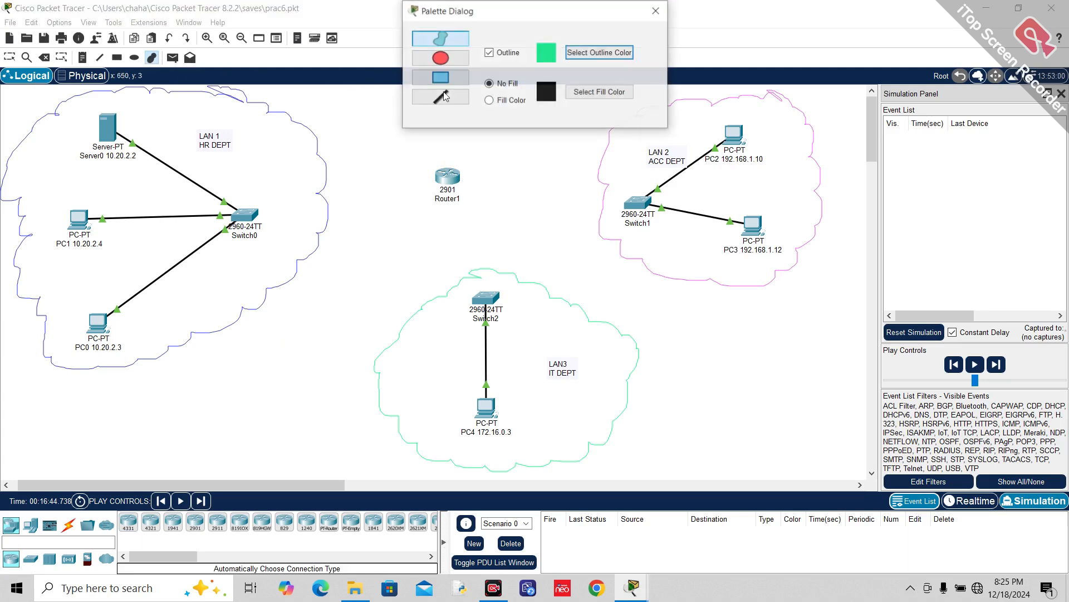
pyautogui.click(666, 11)
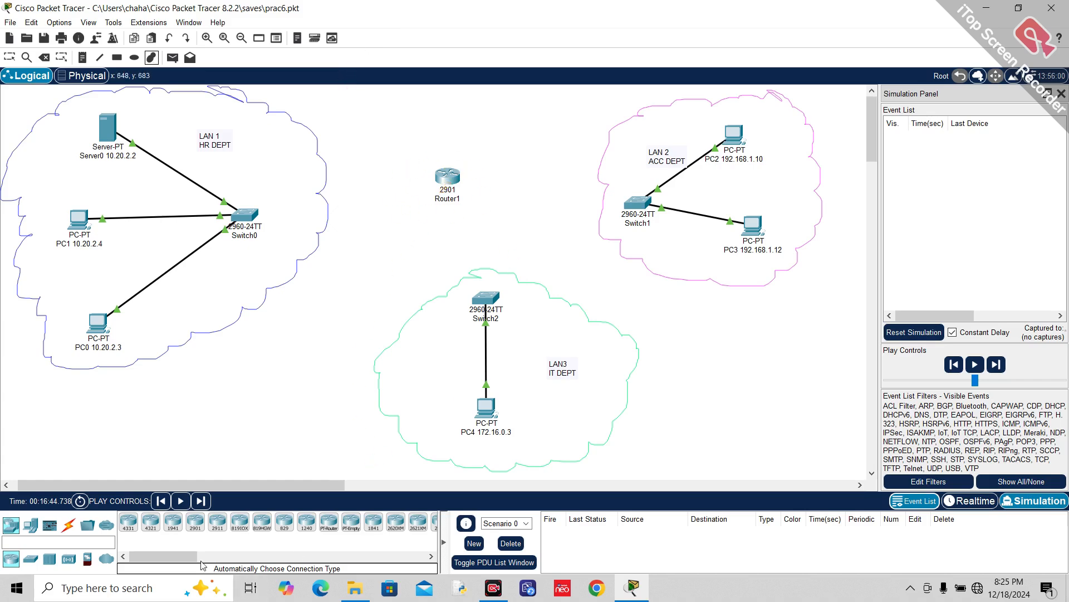
pyautogui.click(69, 525)
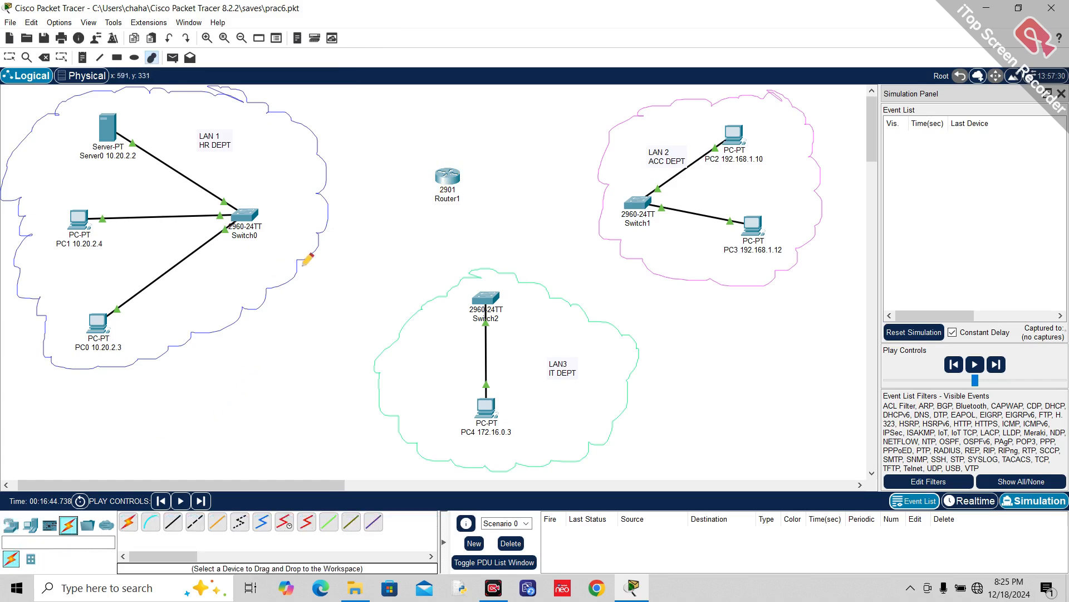
pyautogui.click(152, 58)
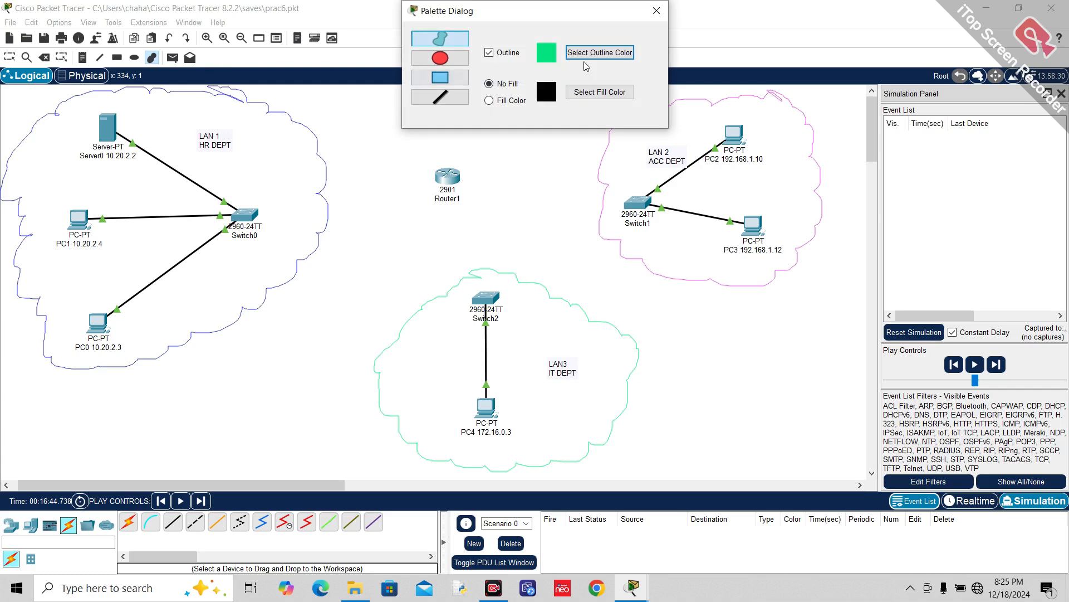
pyautogui.click(657, 10)
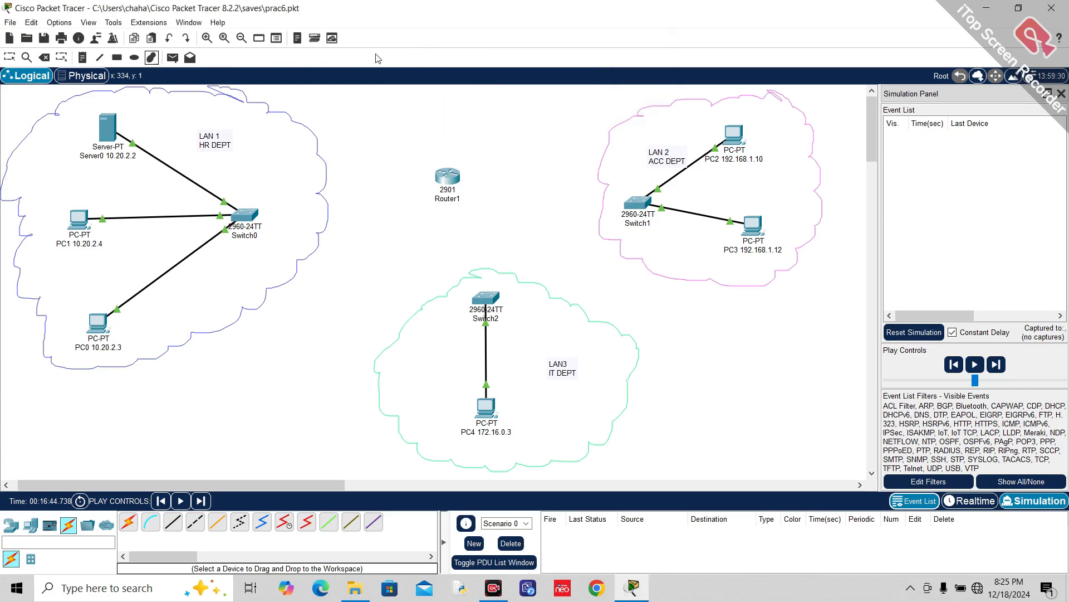
# Add a simple PDU from PC1 to PC0 in the LAN 1 network.
pyautogui.click(173, 58)
pyautogui.click(78, 219)
pyautogui.click(96, 326)
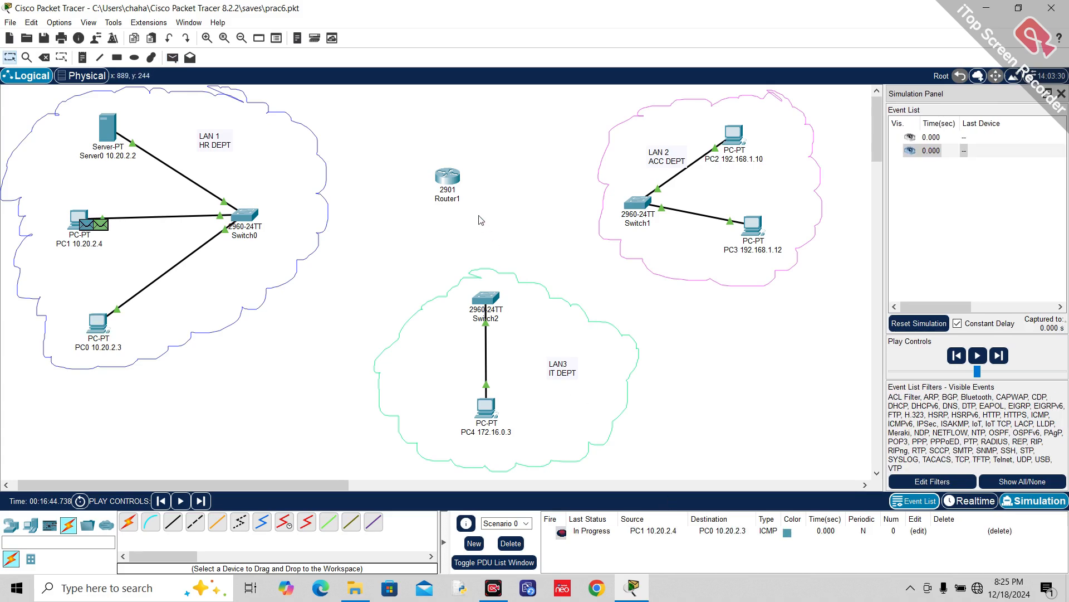
# Zoom in on the 2901 router's physical device view and toggle its power switch.
pyautogui.click(447, 177)
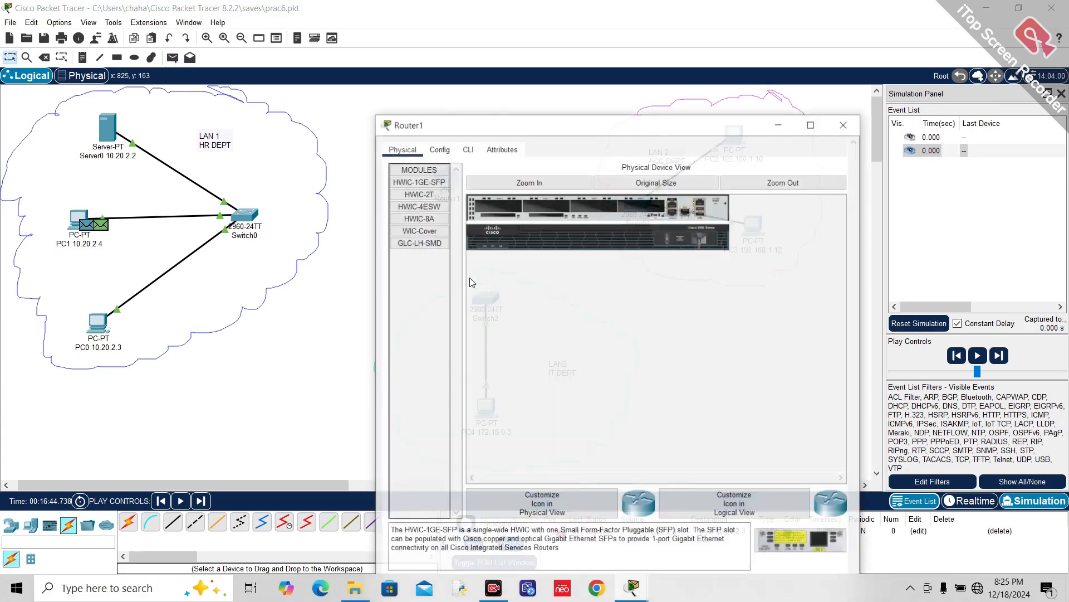
pyautogui.moveTo(544, 108); pyautogui.dragTo(434, 125)
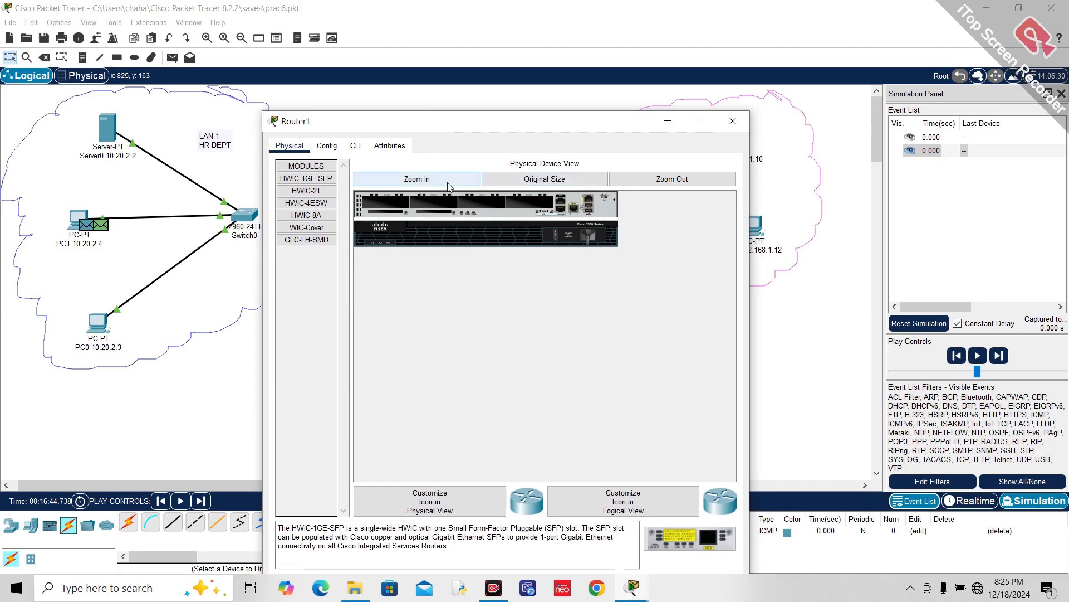
pyautogui.click(419, 179)
pyautogui.moveTo(529, 481); pyautogui.dragTo(680, 481)
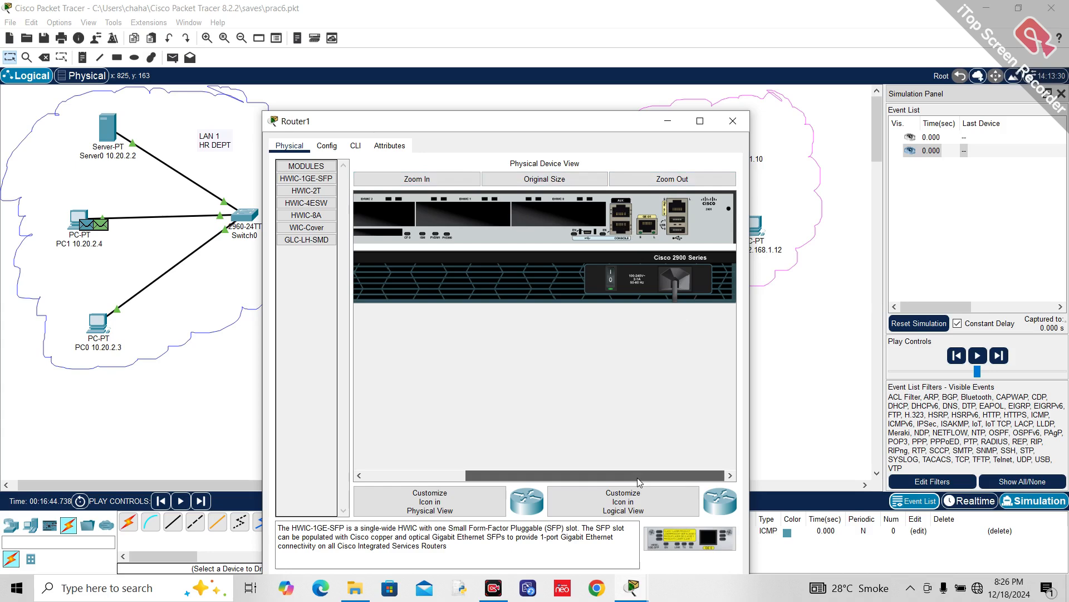
pyautogui.click(611, 280)
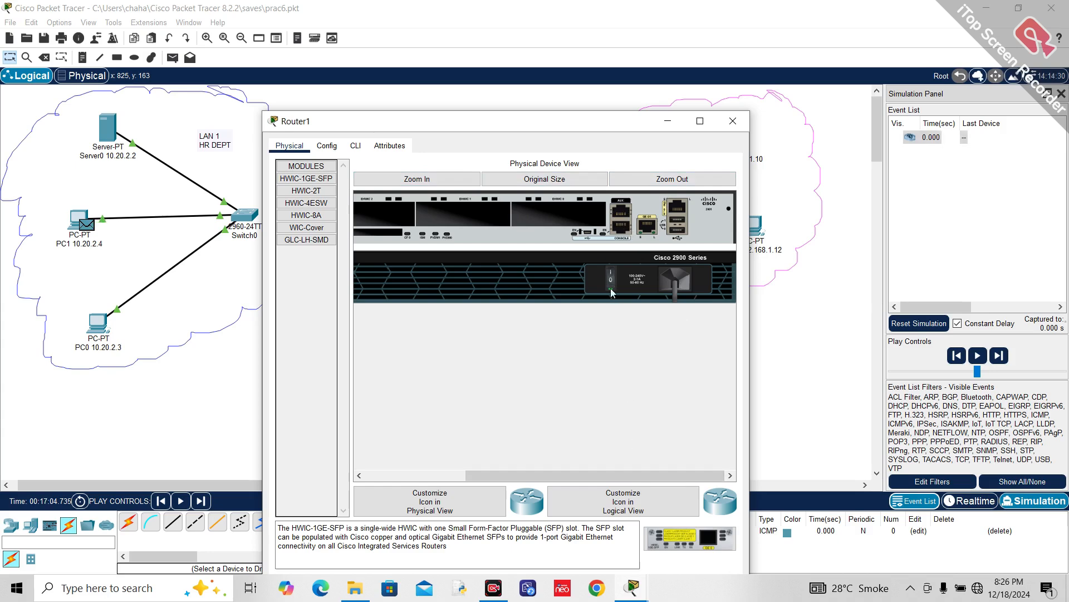
# Examine the 2901 router's module slots, ports and configuration settings, and close its window.
pyautogui.moveTo(593, 475); pyautogui.dragTo(493, 475)
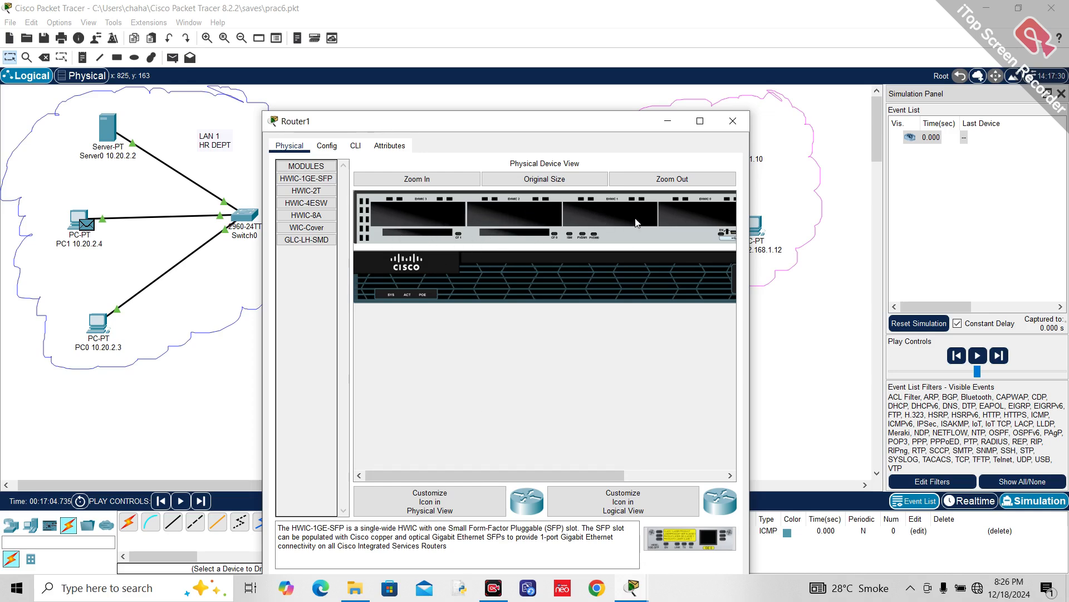
pyautogui.moveTo(613, 475); pyautogui.dragTo(720, 473)
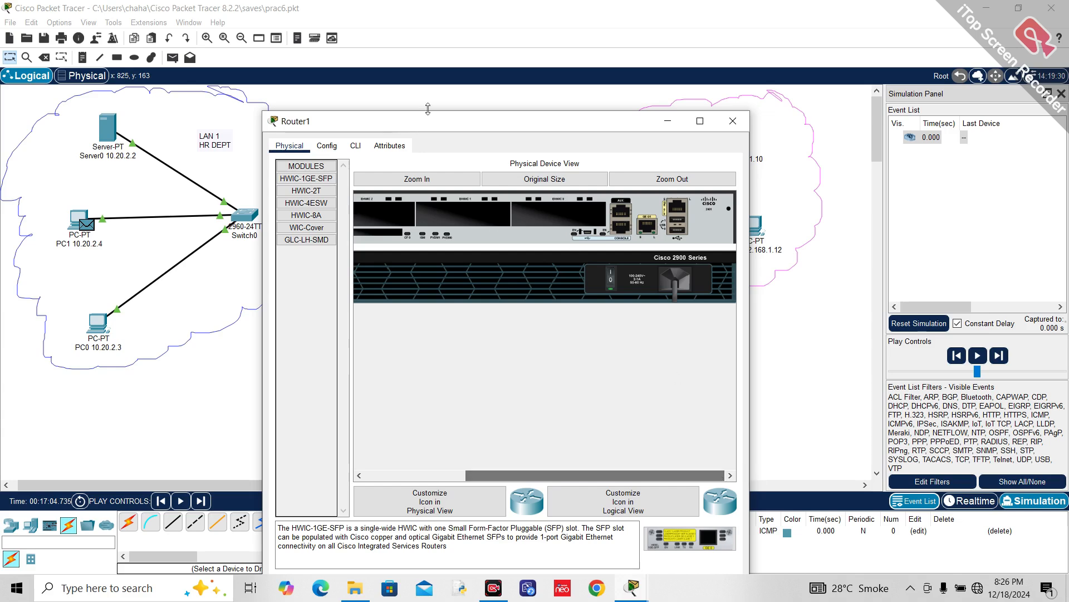
pyautogui.click(327, 146)
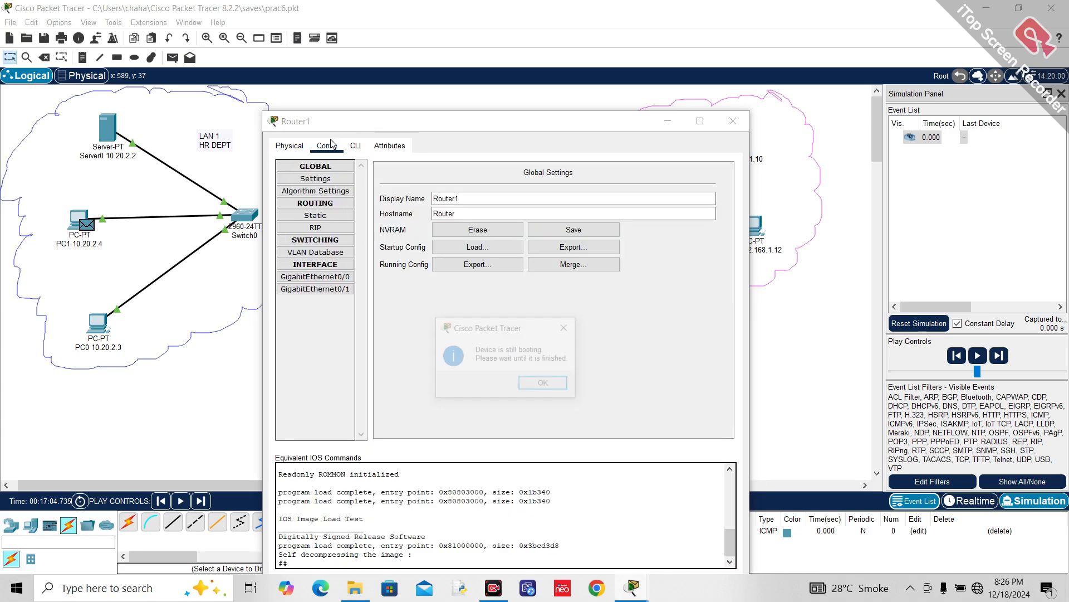
pyautogui.click(577, 329)
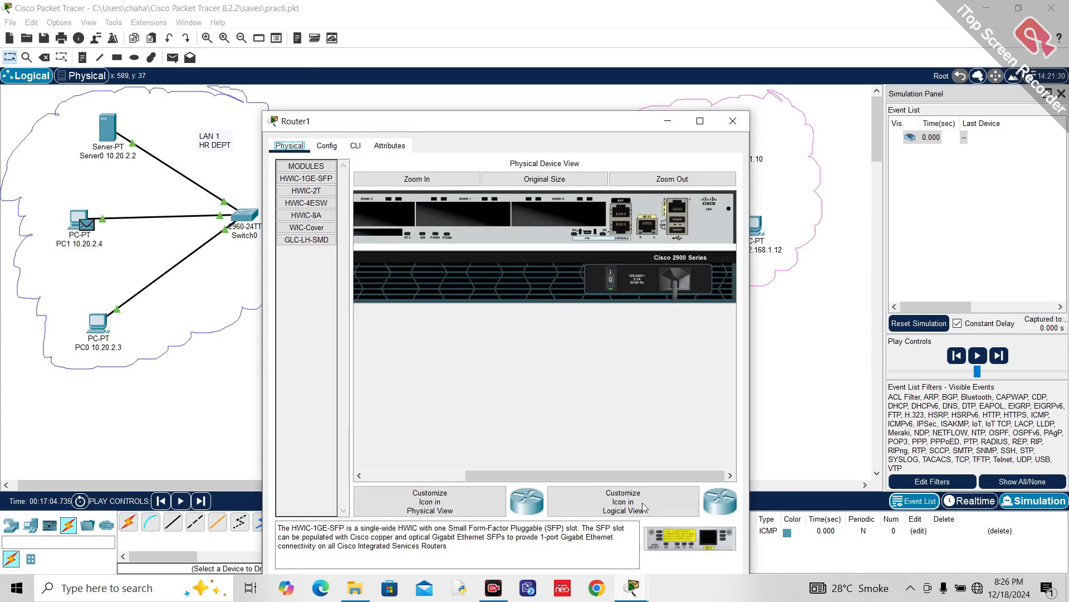
pyautogui.hscroll(-5, 573, 384)
pyautogui.click(733, 128)
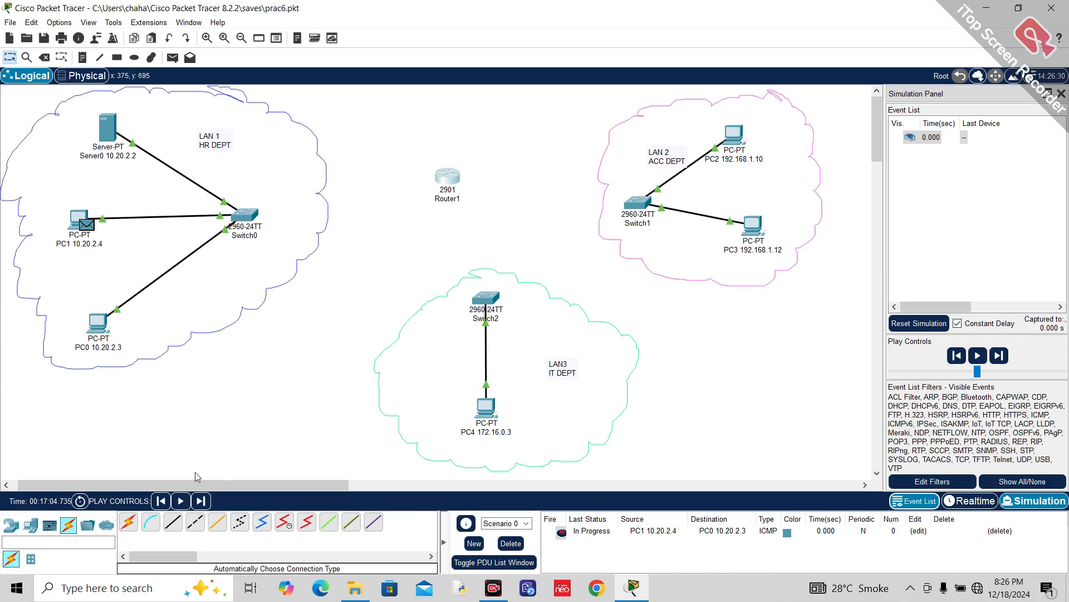
# Connect the 2901 router to Switch0 in LAN 1 and Switch1 in LAN 2 using automatically chosen cables.
pyautogui.click(128, 522)
pyautogui.click(248, 215)
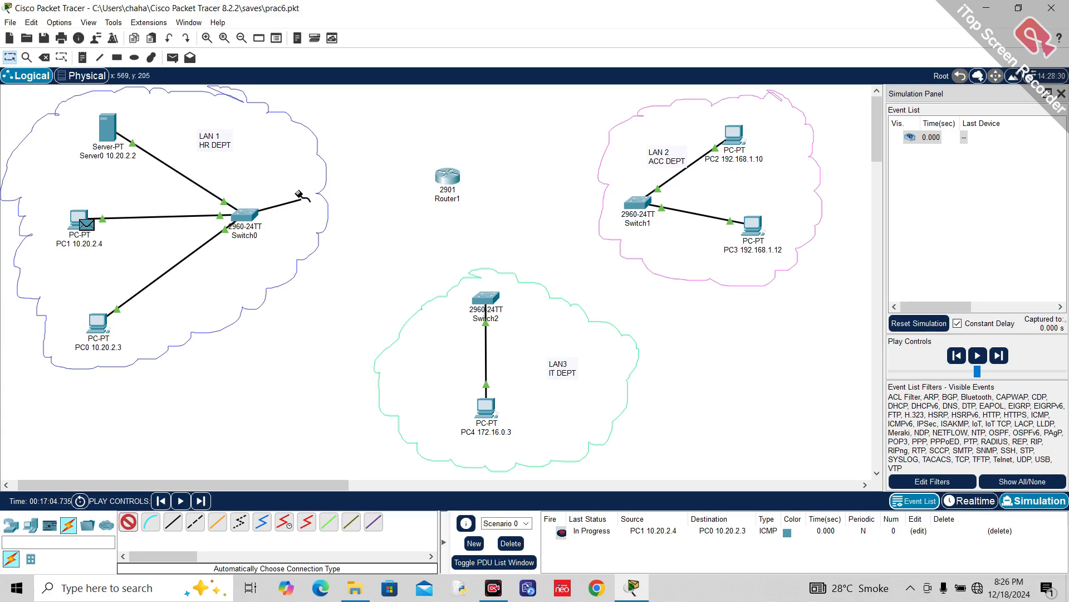
pyautogui.click(447, 177)
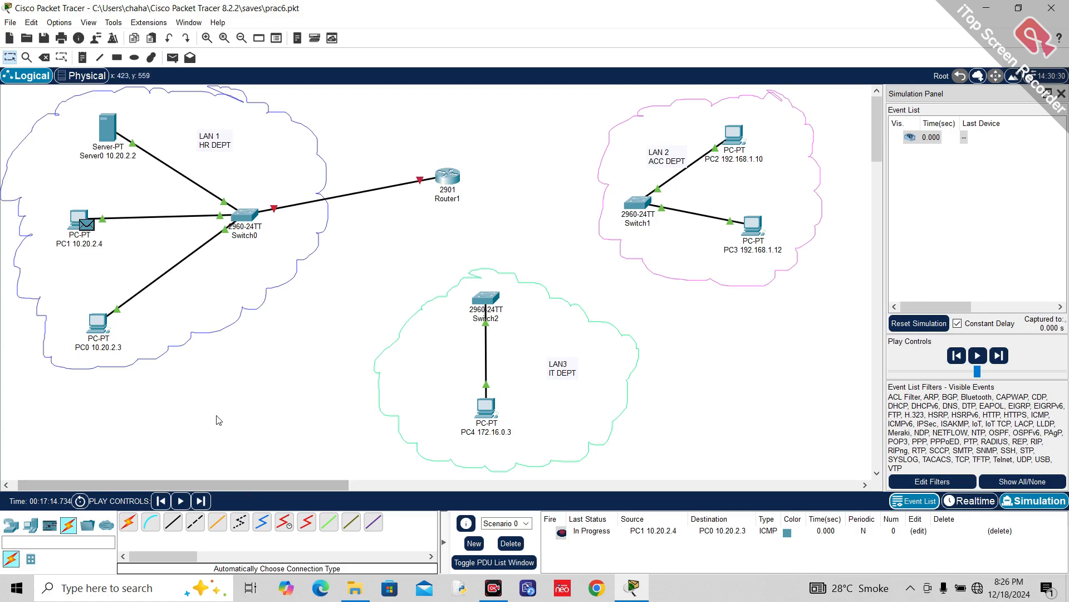
pyautogui.click(132, 529)
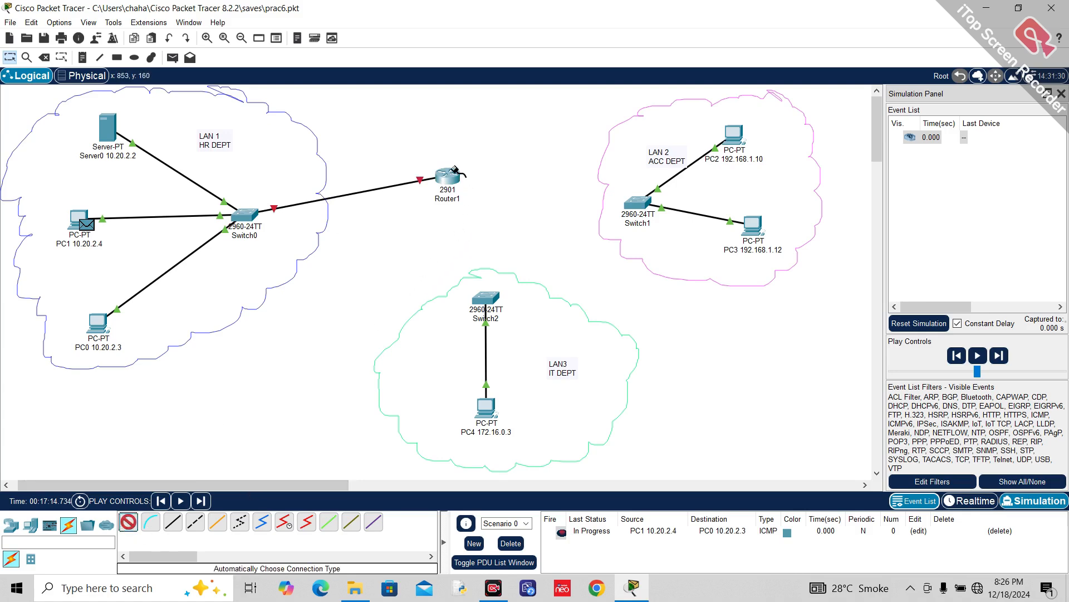
pyautogui.click(452, 170)
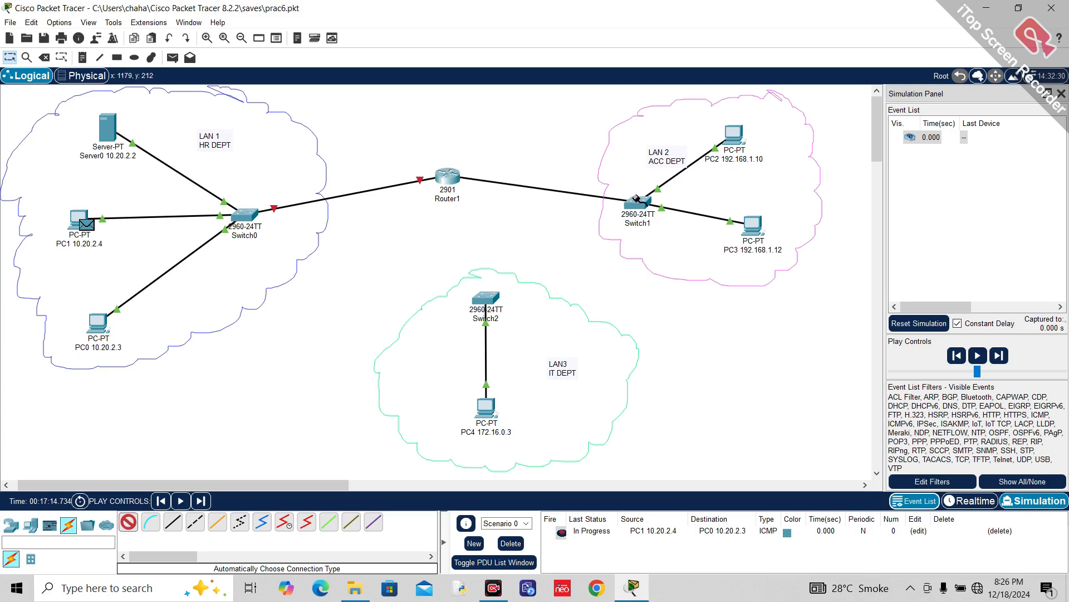
pyautogui.click(644, 205)
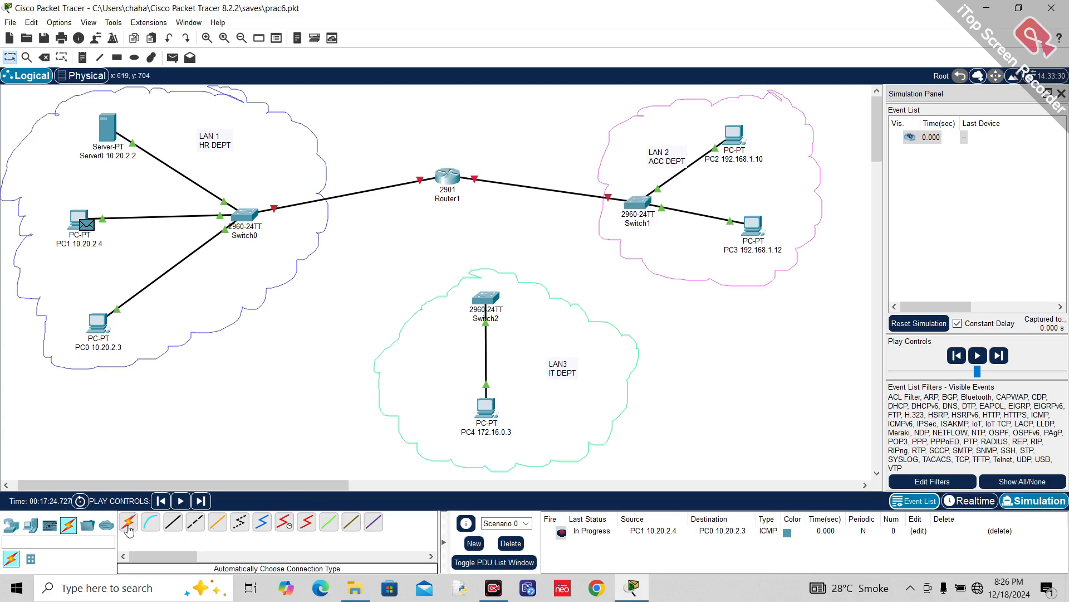
# Try to connect Switch2 in LAN3 to the 2901 router with an automatically chosen cable.
pyautogui.click(485, 289)
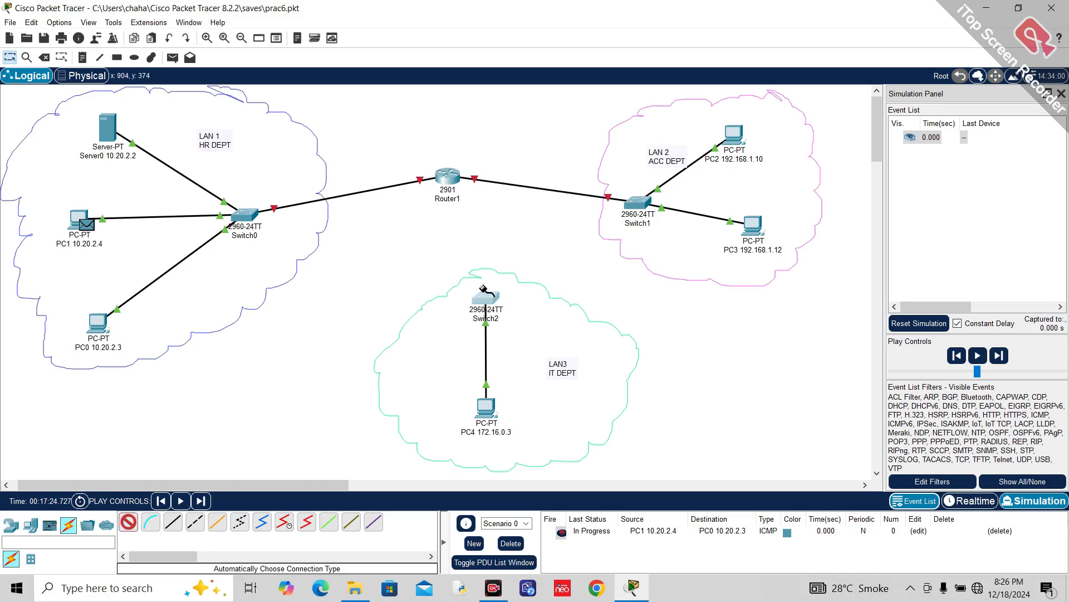
pyautogui.click(448, 176)
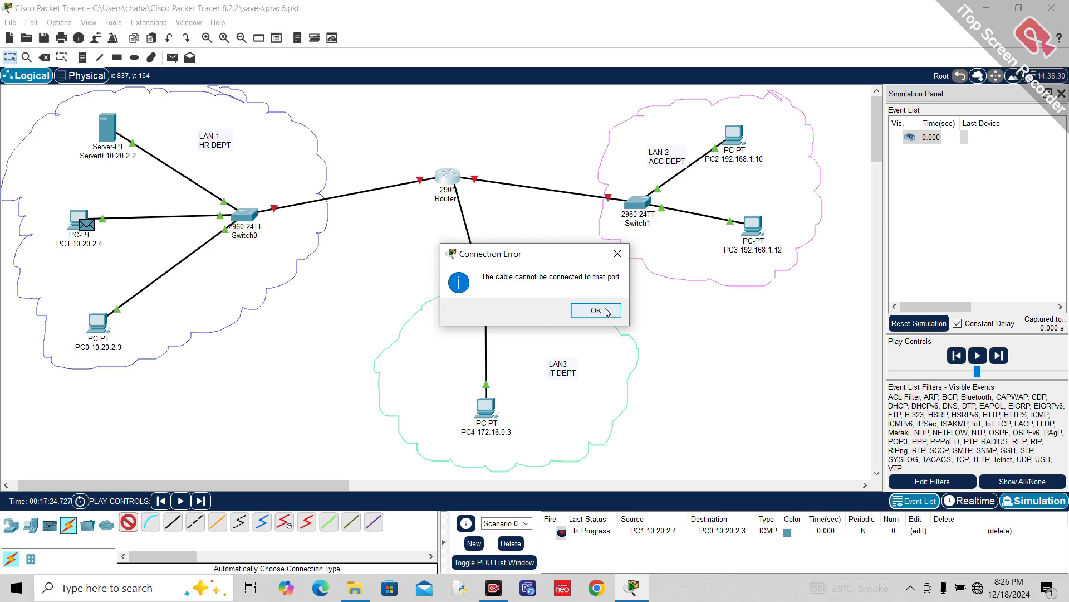
pyautogui.click(607, 312)
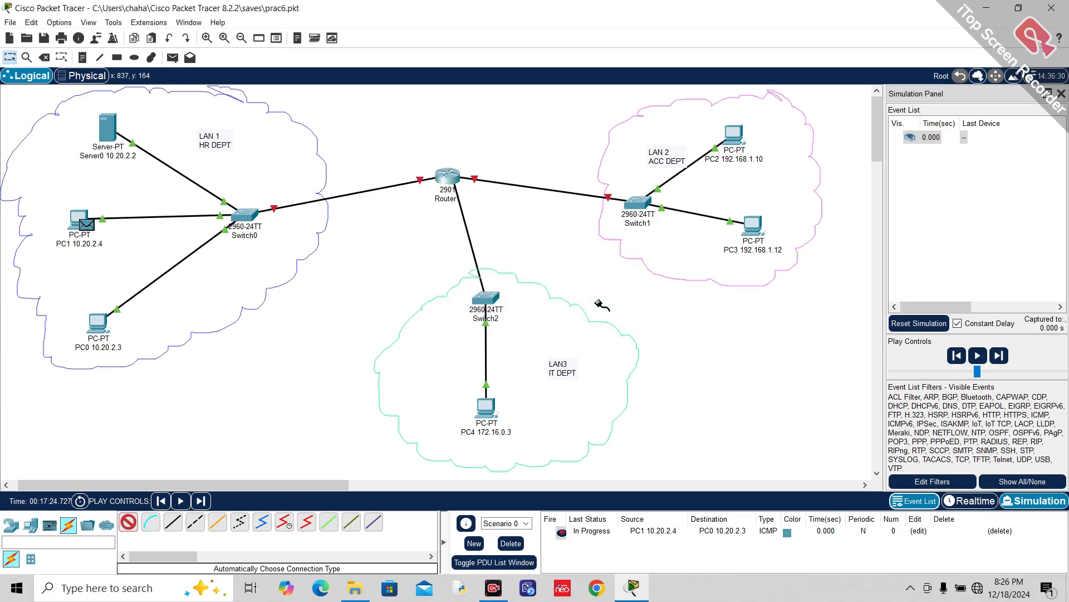
pyautogui.click(449, 177)
pyautogui.click(594, 310)
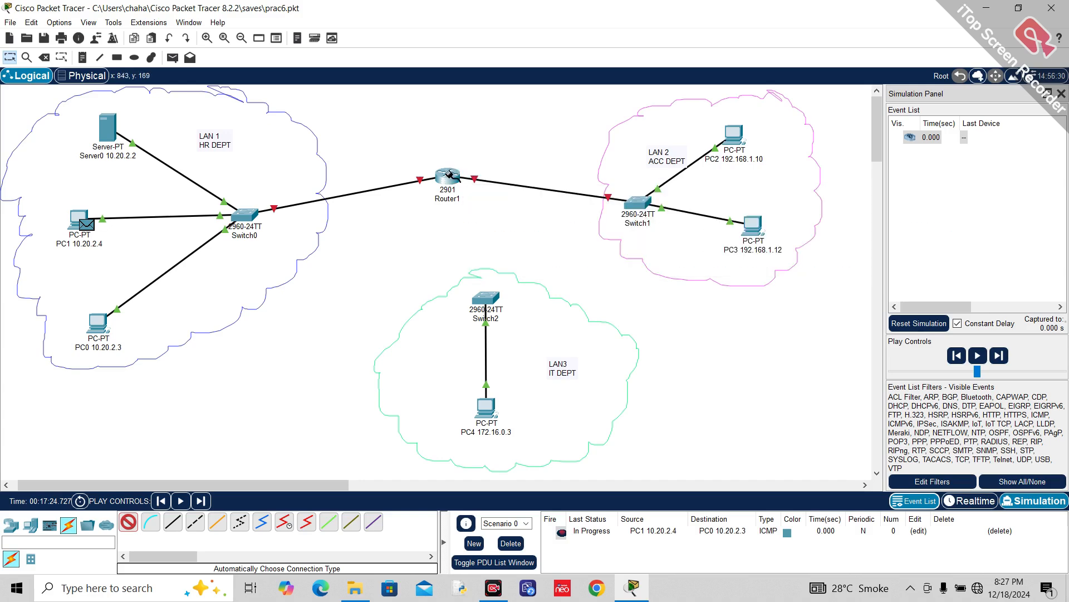
pyautogui.moveTo(450, 176)
pyautogui.click(451, 168)
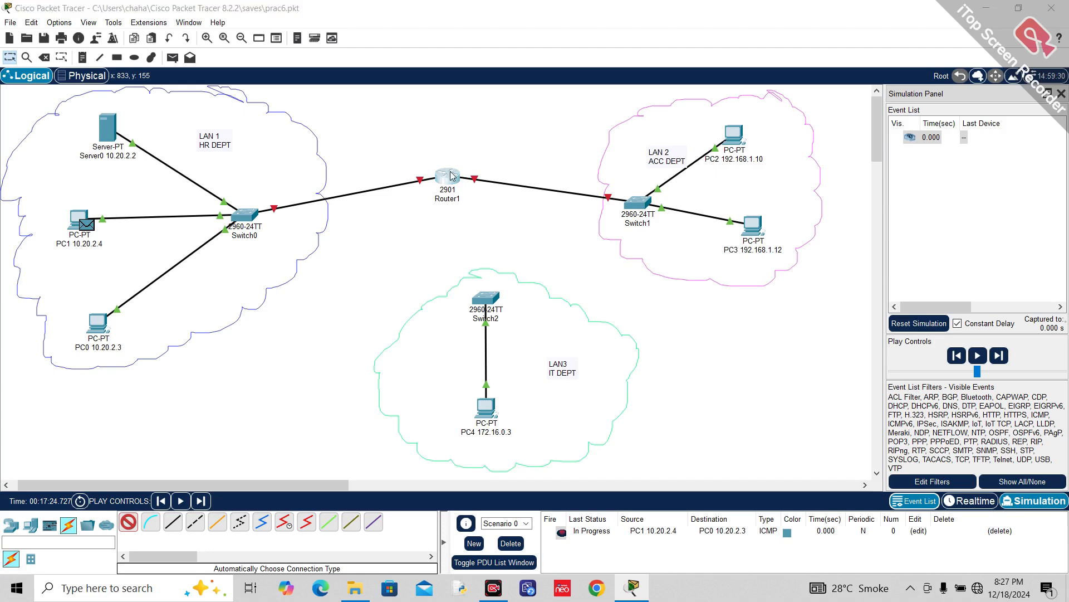
pyautogui.click(619, 255)
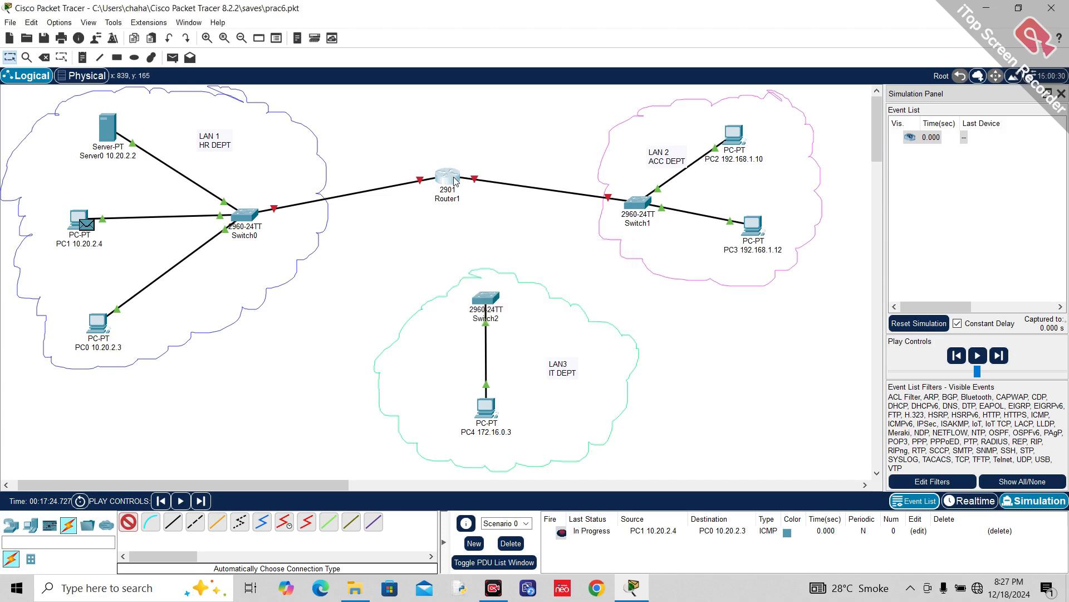
pyautogui.click(449, 176)
pyautogui.click(618, 254)
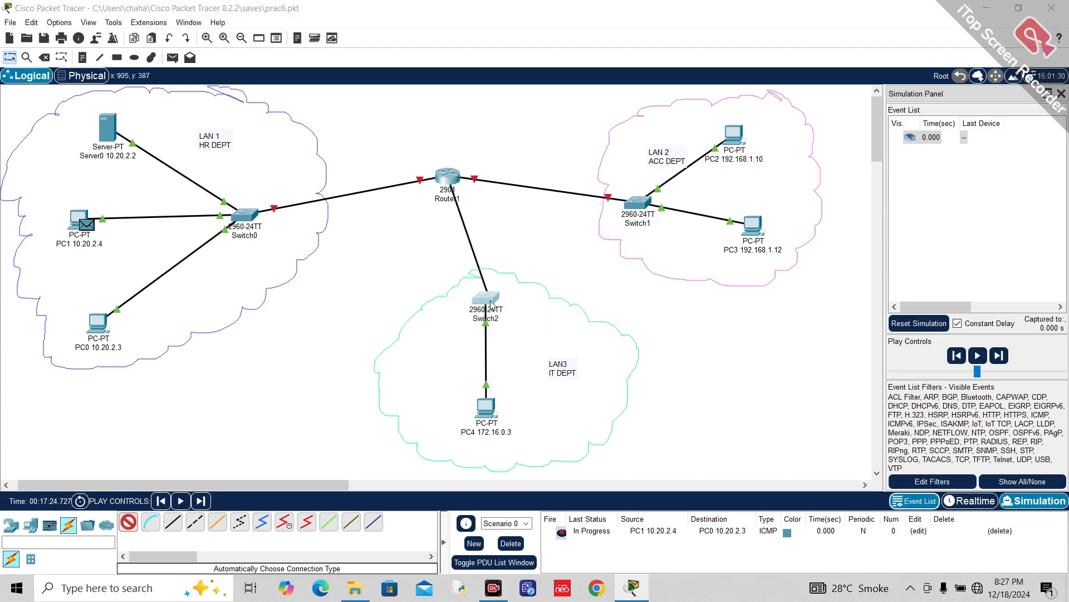
pyautogui.click(448, 176)
pyautogui.click(617, 255)
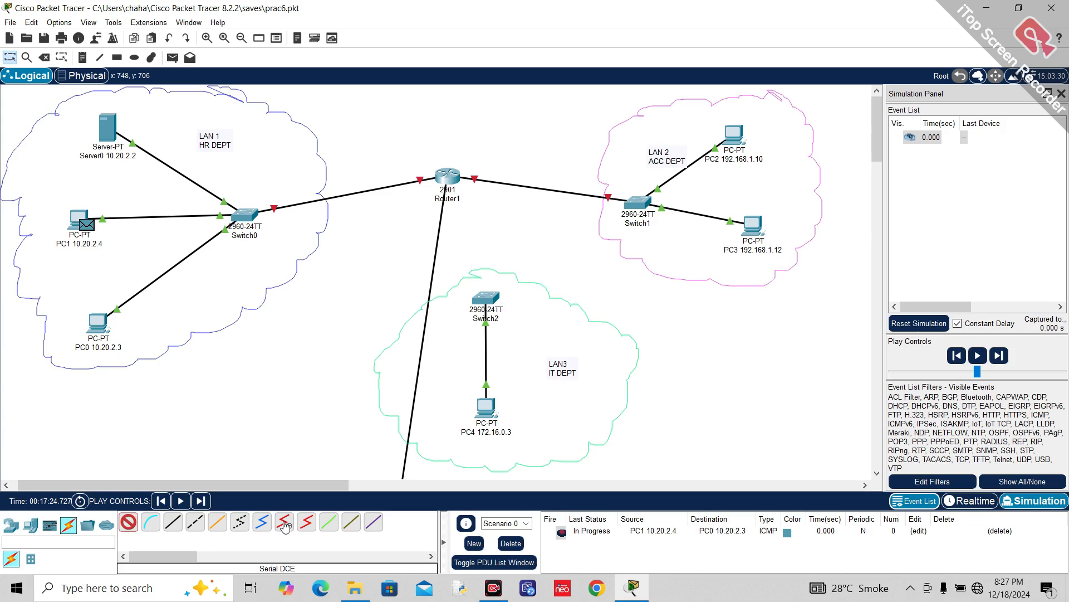
# Delete the 2901 router and add an ISR4321 router between the LAN 1 and LAN 2 clouds.
pyautogui.click(11, 525)
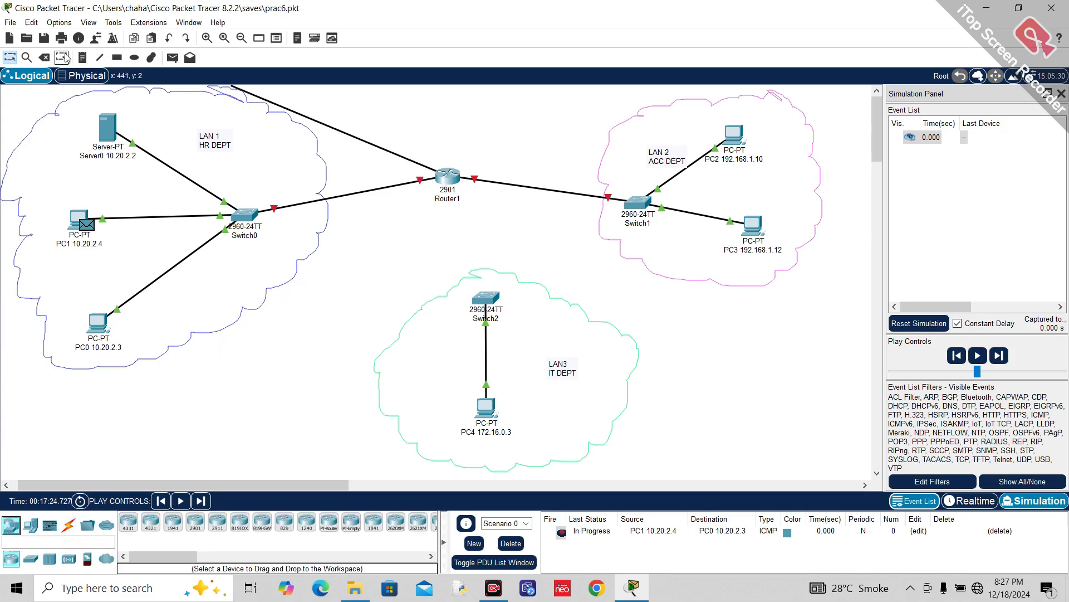
pyautogui.click(44, 58)
pyautogui.click(447, 176)
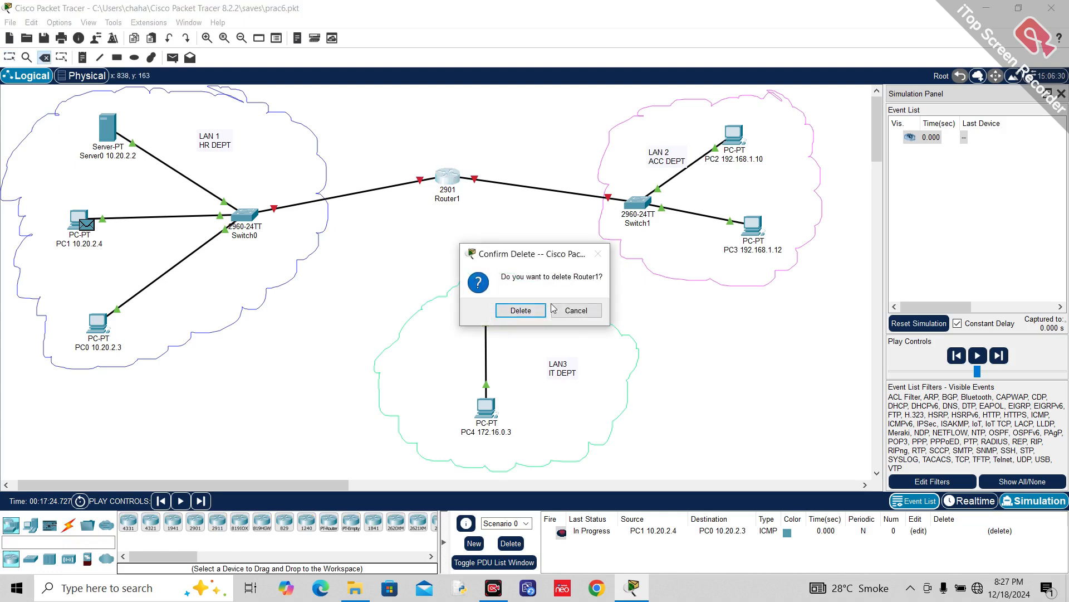
pyautogui.click(521, 310)
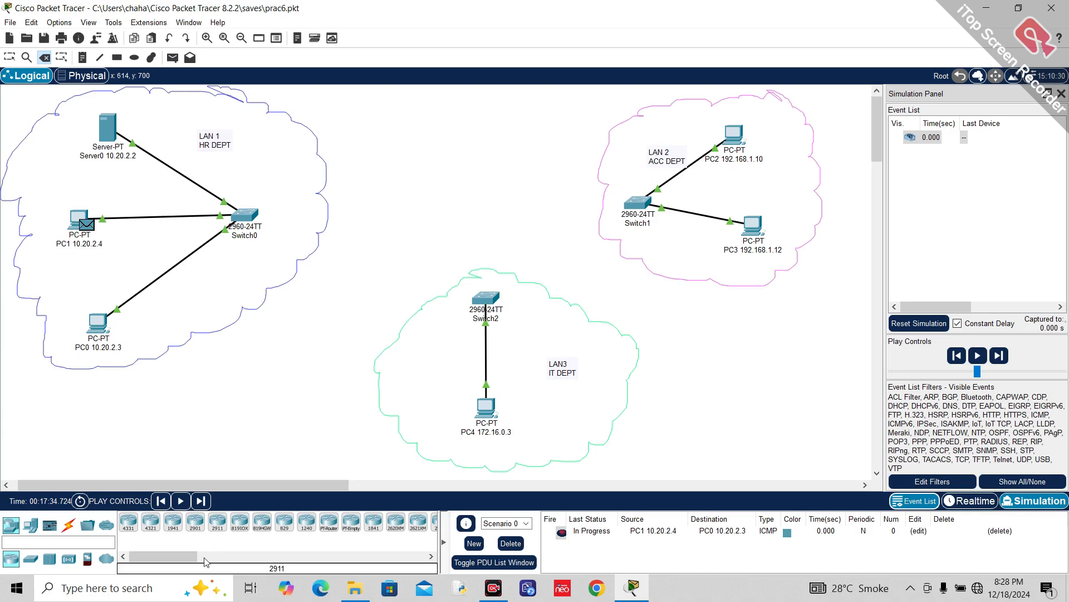
pyautogui.click(150, 522)
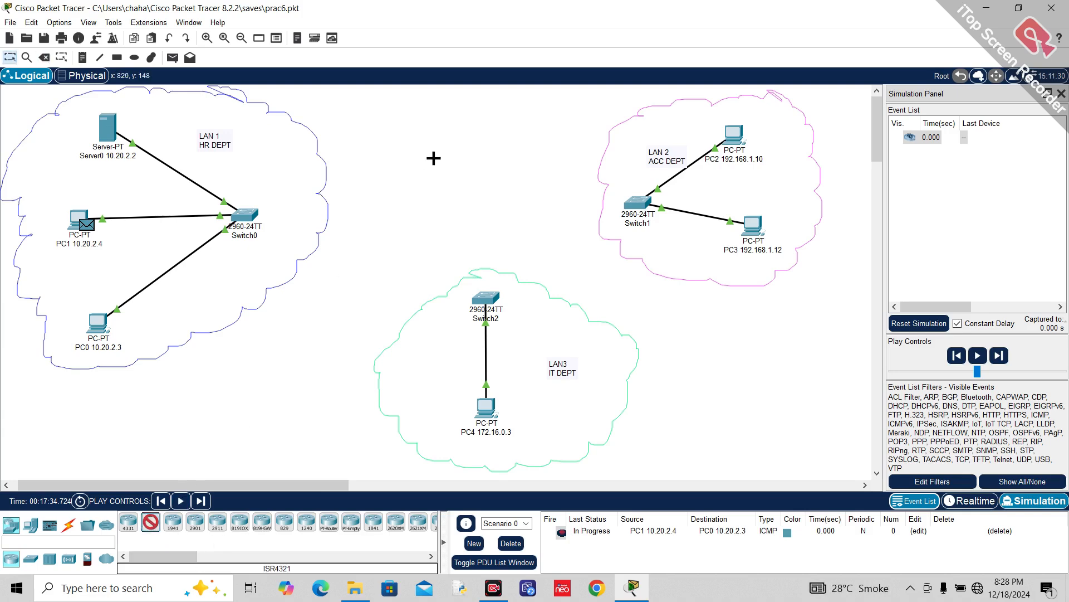
pyautogui.click(470, 146)
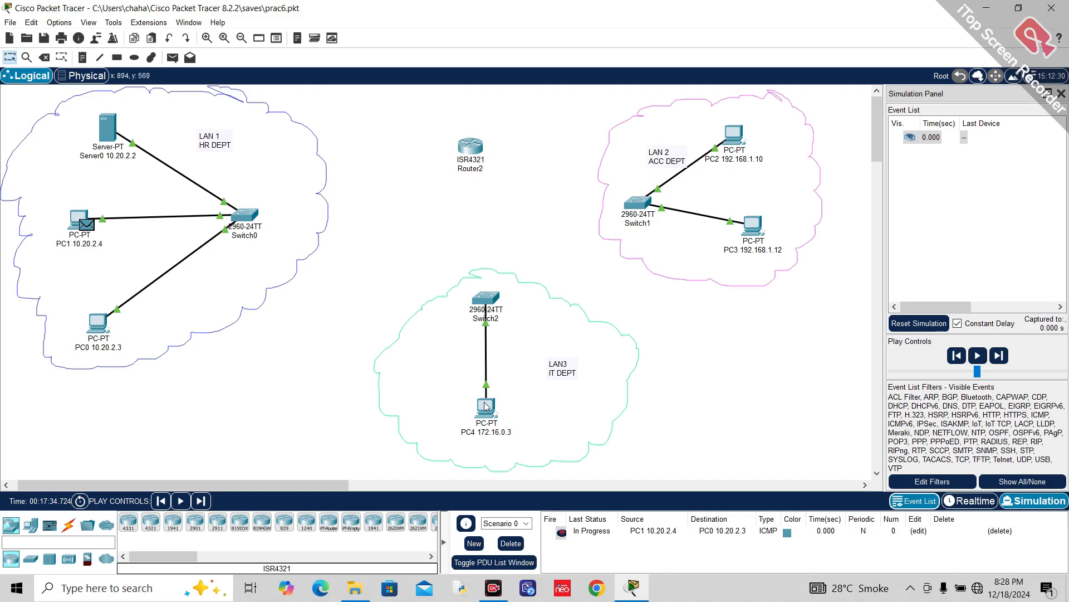
# Undo adding the ISR4321 router and place a 2911 router between the LAN 1 and LAN 2 clouds.
pyautogui.hotkey('ctrl', 'z')
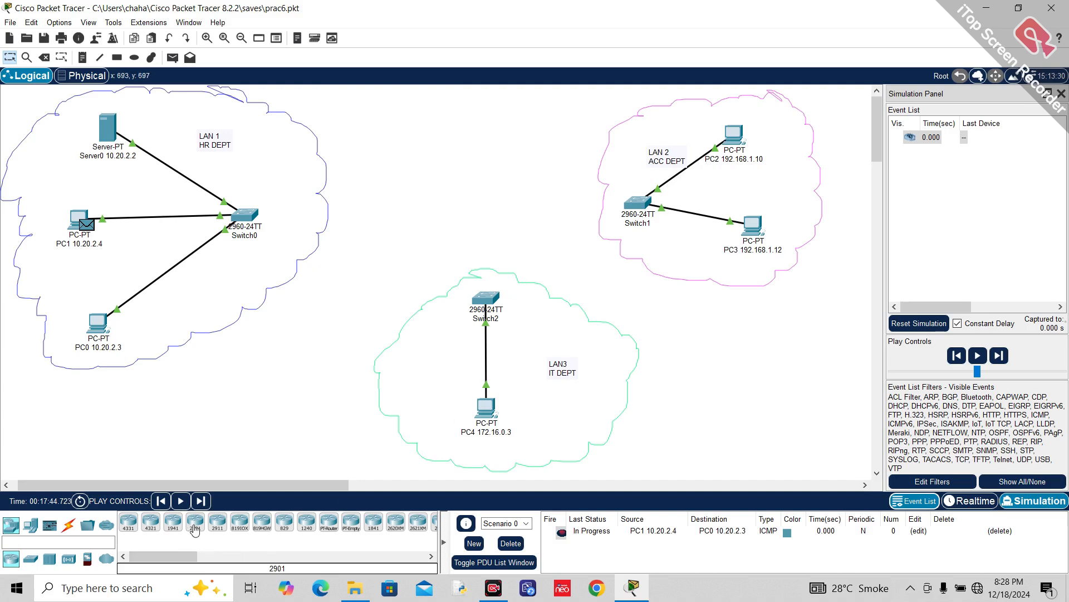
pyautogui.click(218, 526)
pyautogui.click(452, 162)
pyautogui.moveTo(463, 168)
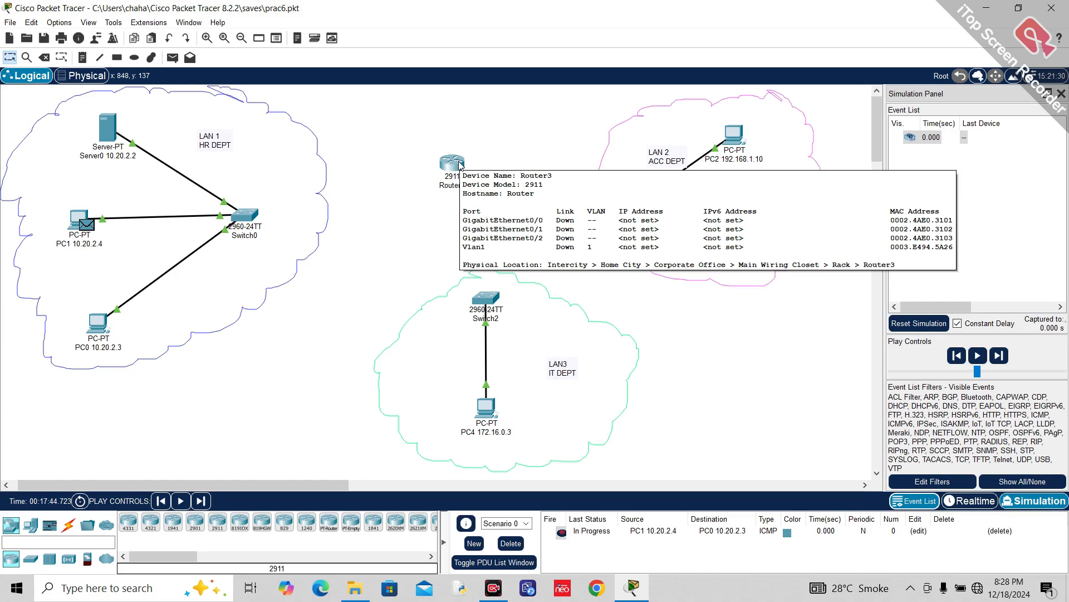
# Connect the 2911 router to Switch0, Switch2 and Switch1 using automatically chosen cables.
pyautogui.click(68, 525)
pyautogui.click(128, 522)
pyautogui.click(245, 215)
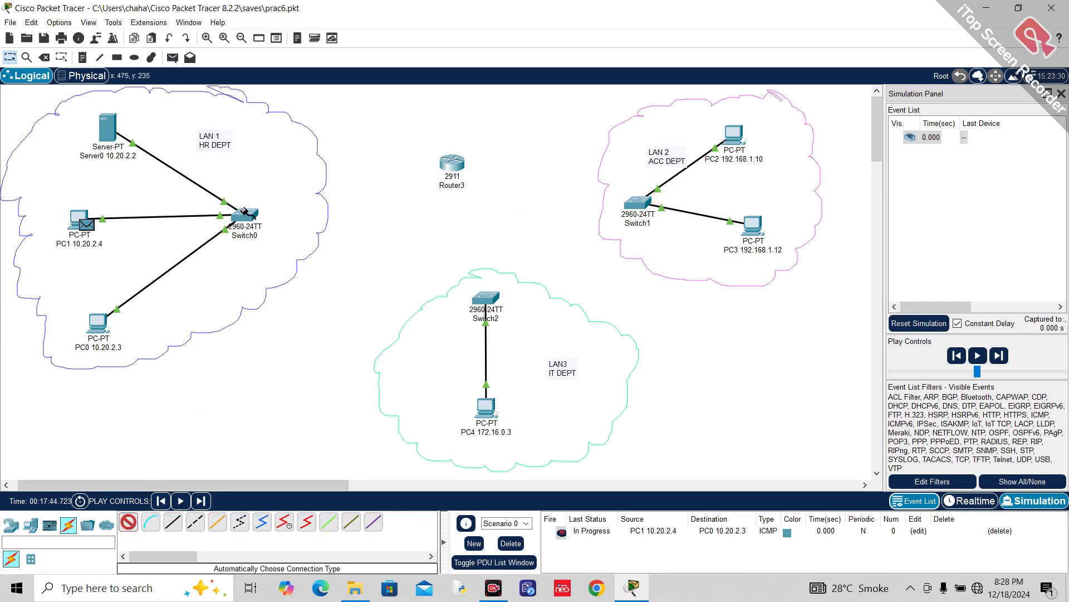
pyautogui.click(453, 163)
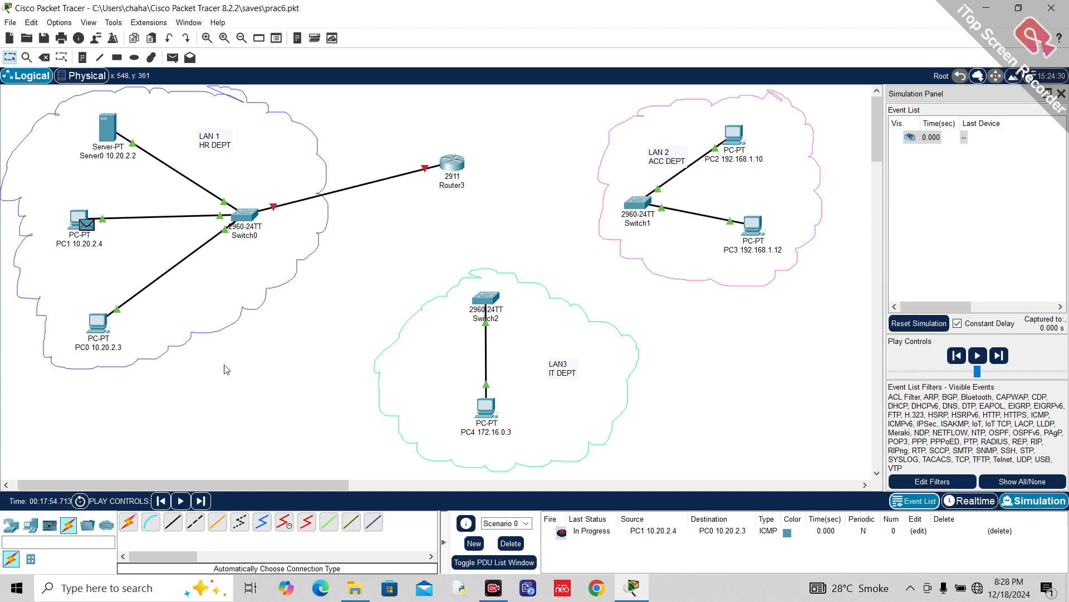
pyautogui.click(128, 522)
pyautogui.click(452, 163)
pyautogui.click(485, 299)
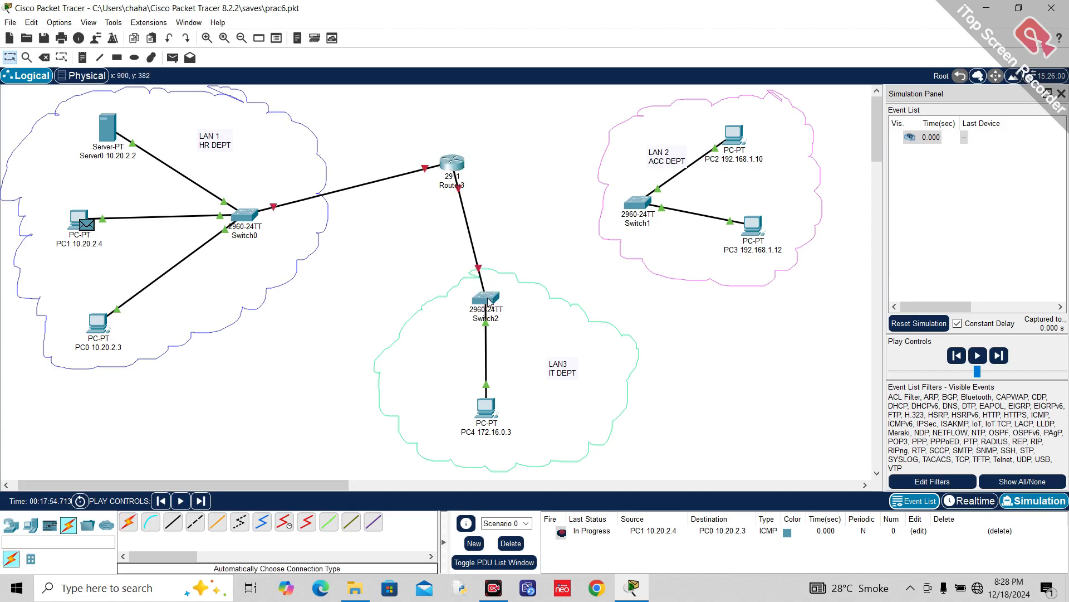
pyautogui.click(128, 522)
pyautogui.click(451, 162)
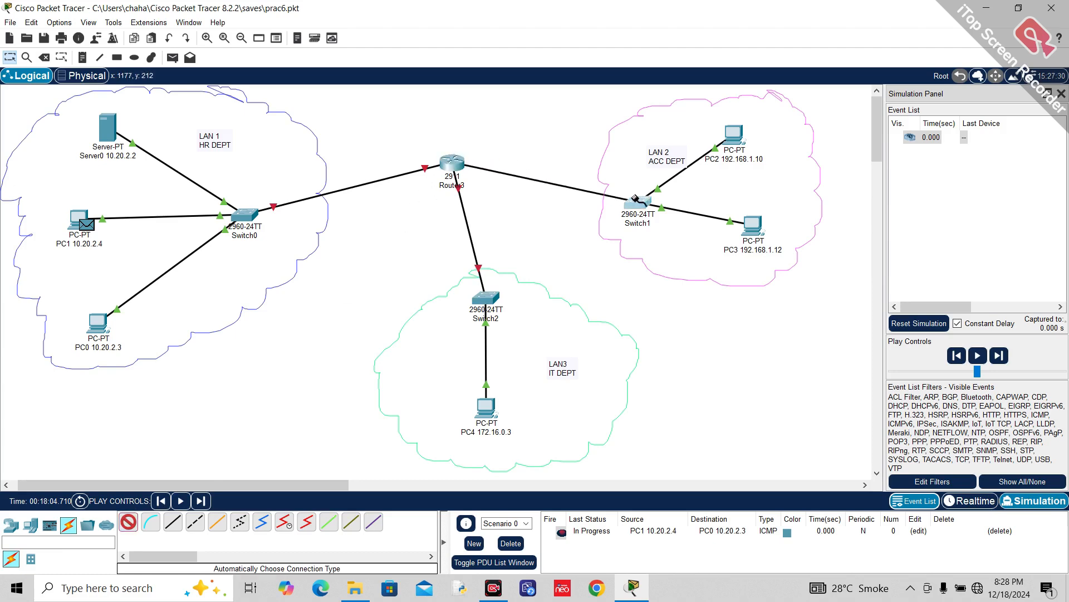
pyautogui.click(637, 200)
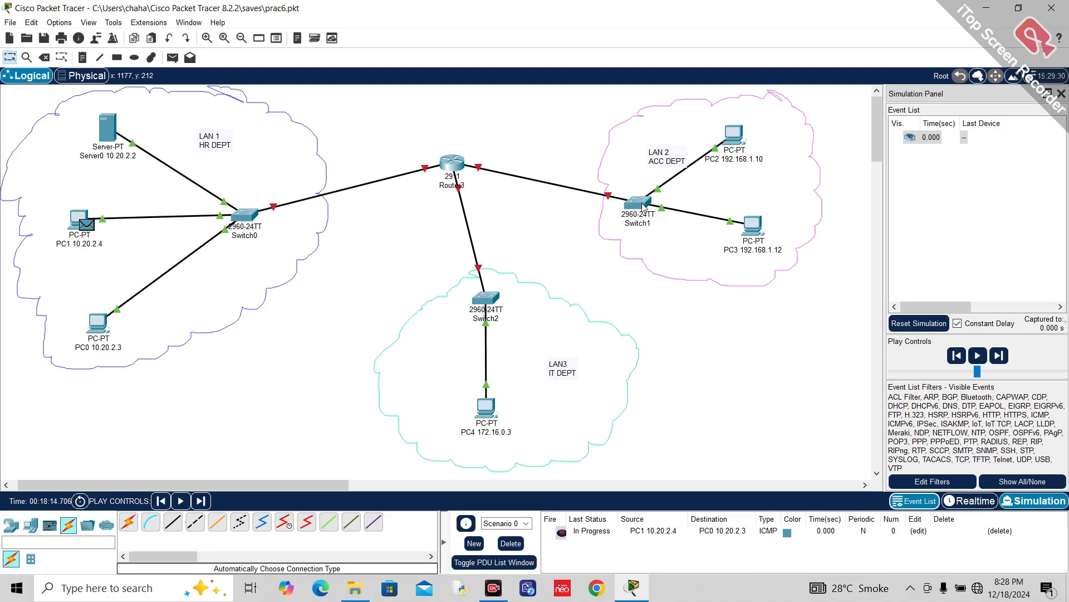
# View the 2911 router's configuration settings and its list of interfaces.
pyautogui.click(454, 166)
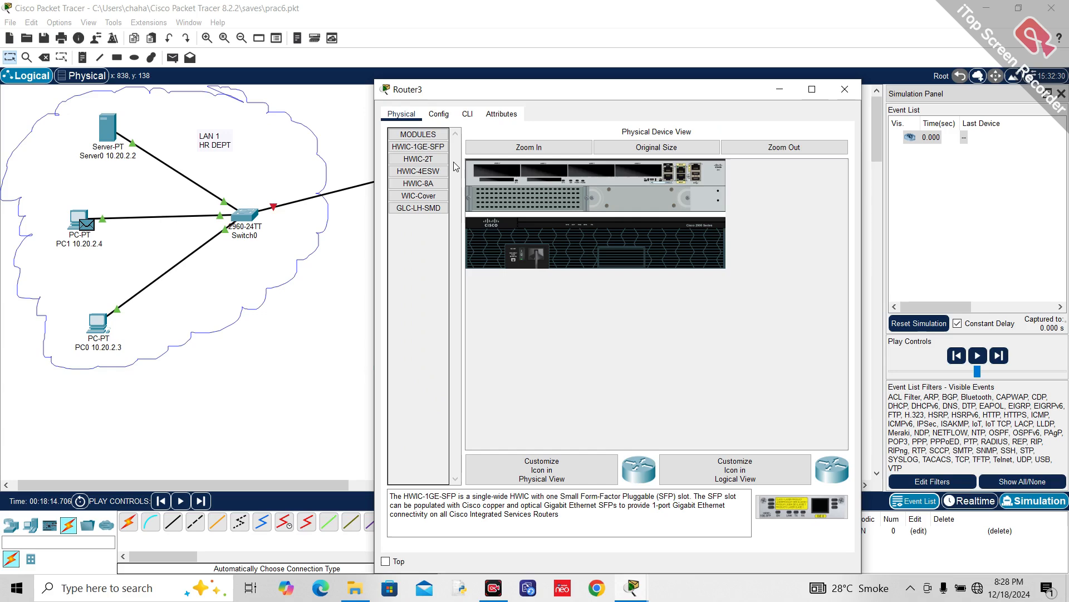
pyautogui.click(446, 117)
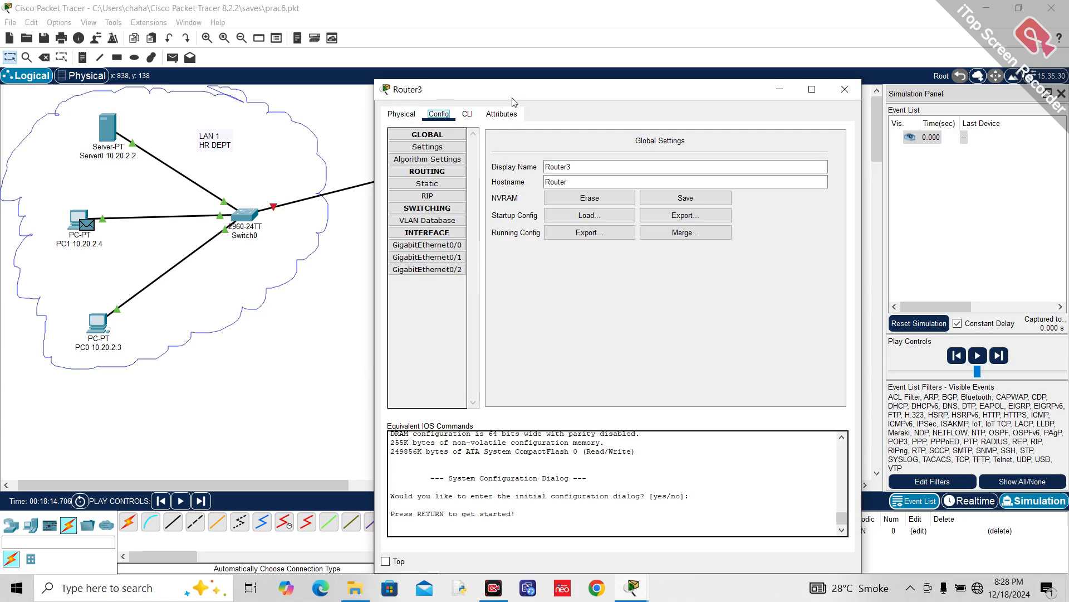
pyautogui.moveTo(515, 95); pyautogui.dragTo(637, 89)
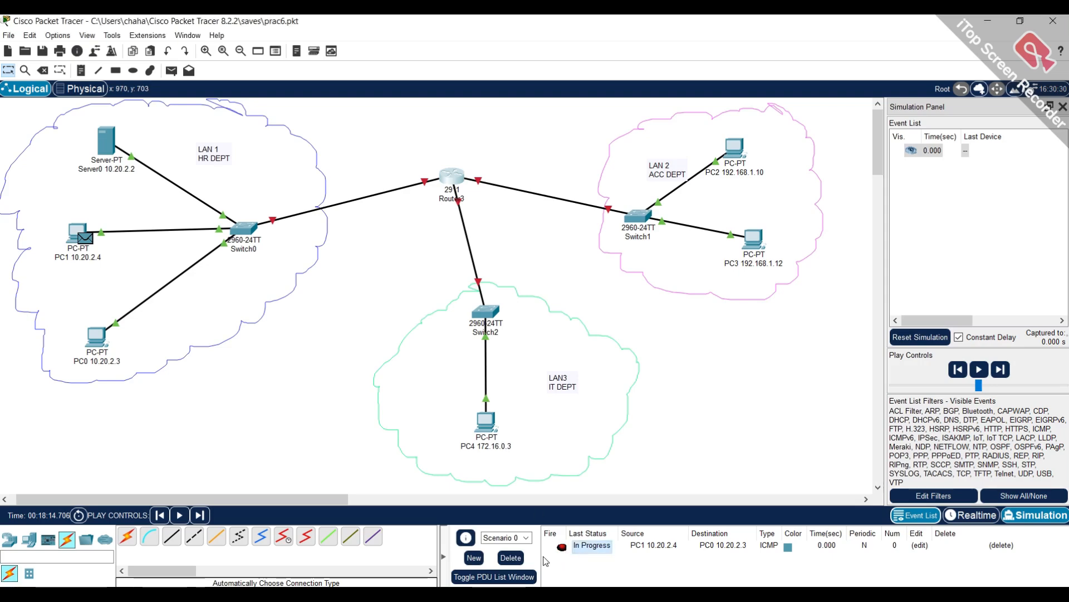
# Delete Scenario 0's pending ICMP PDU from PC1 to PC0.
pyautogui.click(511, 557)
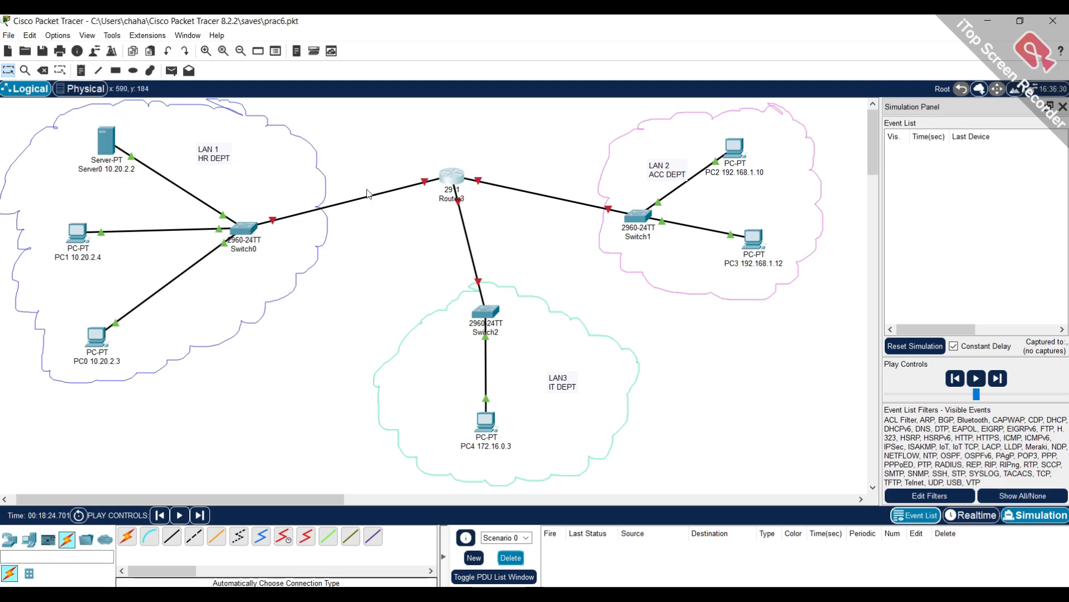
# Inspect the port details of the 2911 router and Switch0.
pyautogui.moveTo(458, 177)
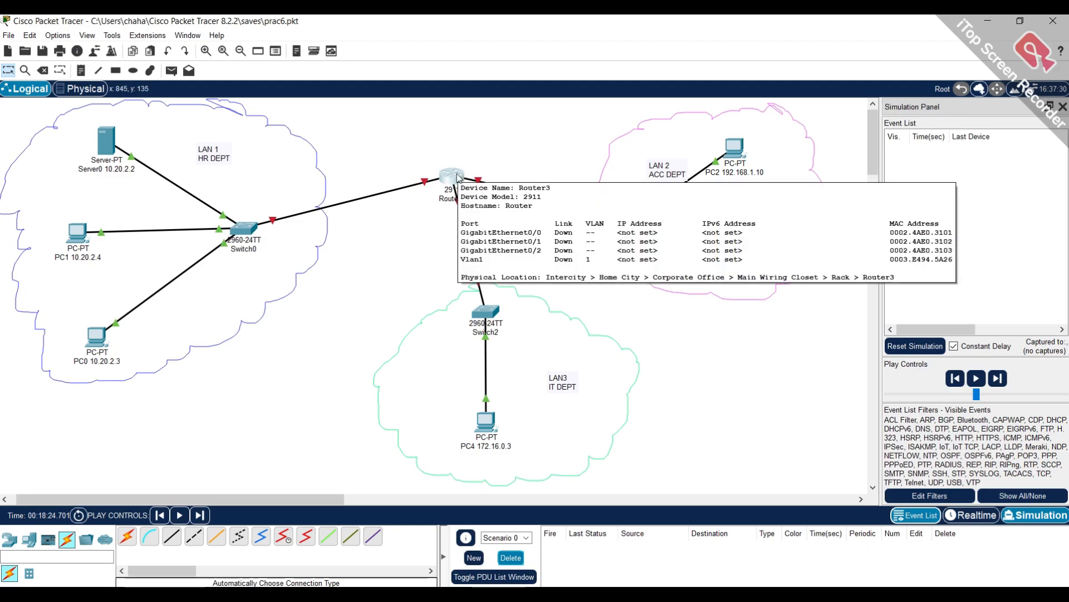
pyautogui.moveTo(253, 230)
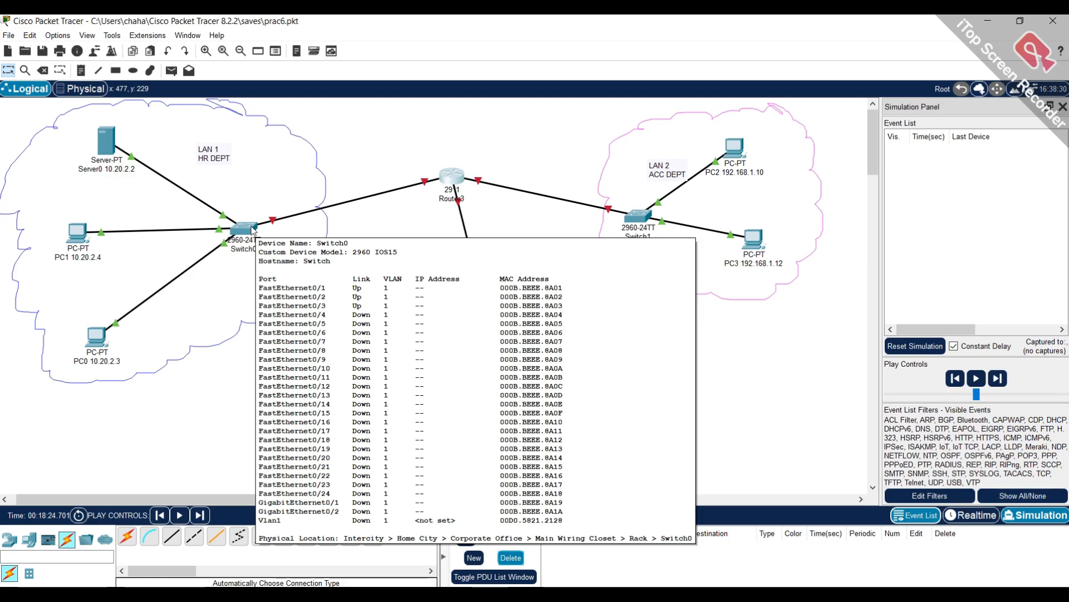
pyautogui.click(456, 177)
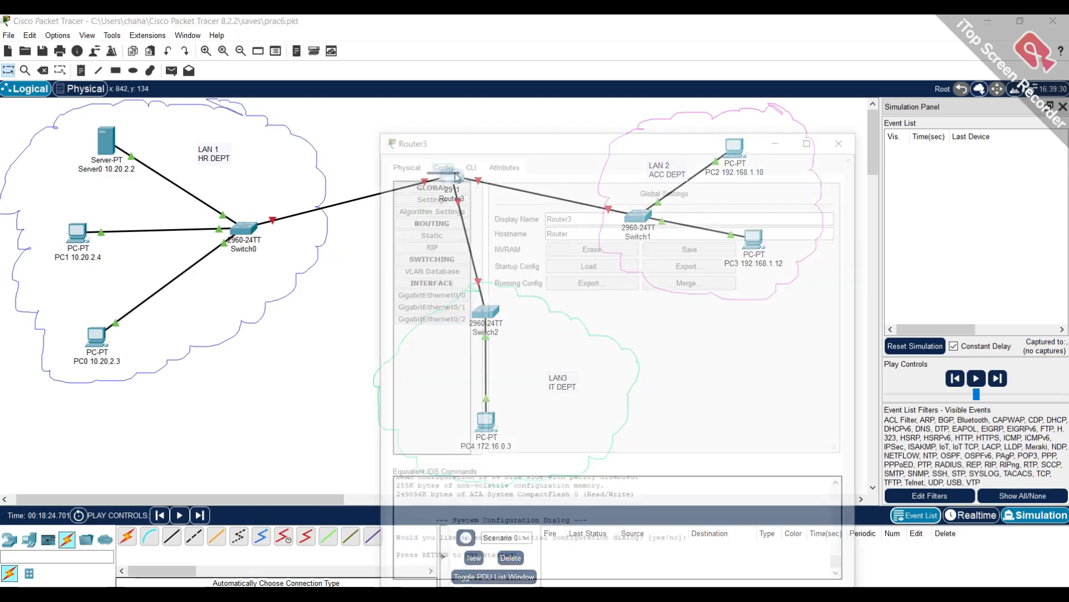
pyautogui.click(856, 109)
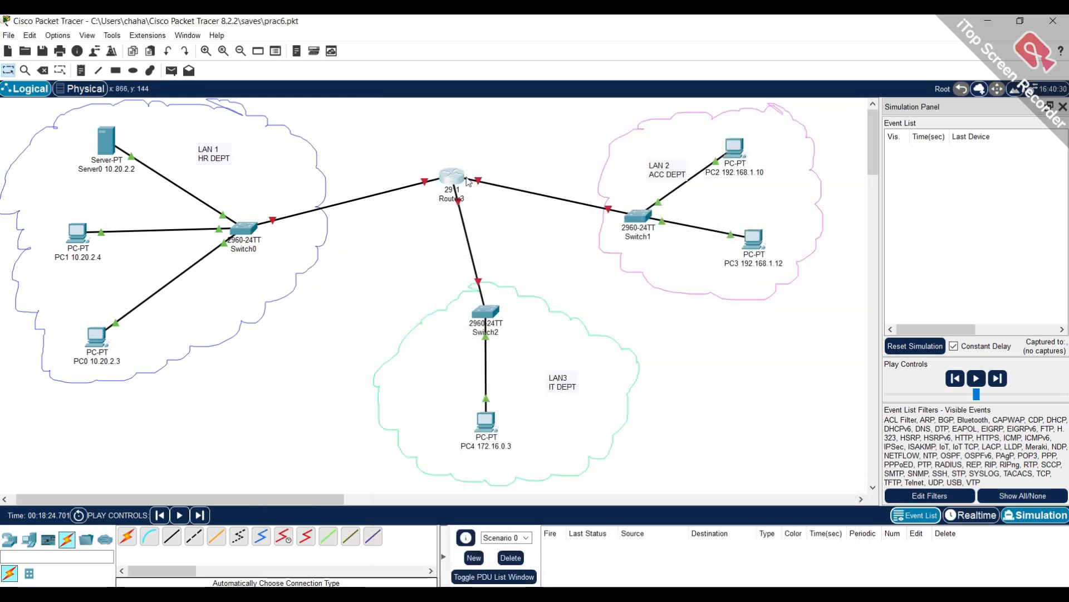
pyautogui.moveTo(447, 187)
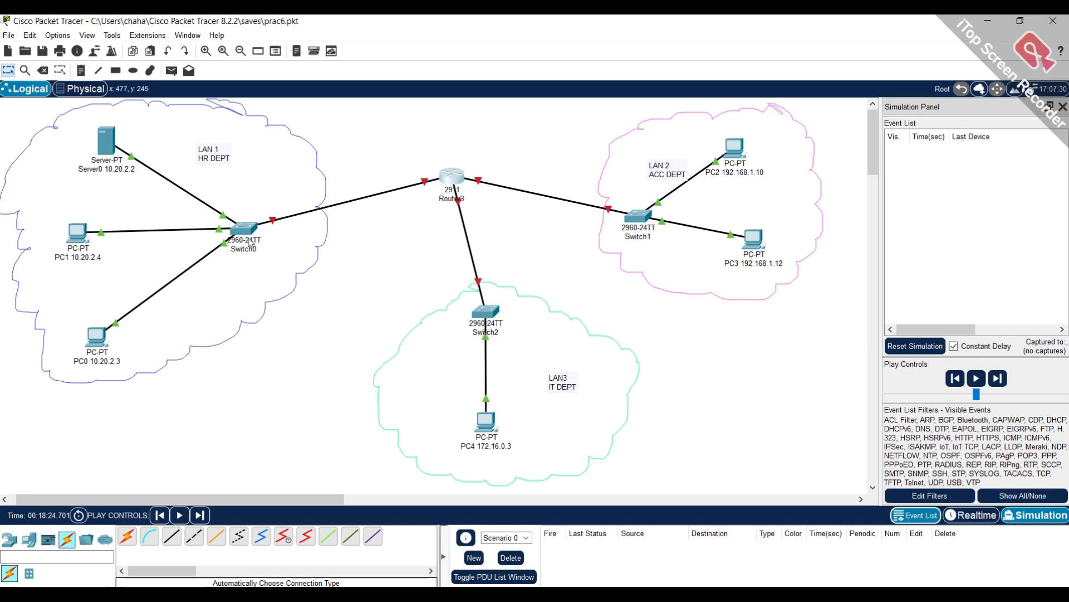
pyautogui.moveTo(248, 233)
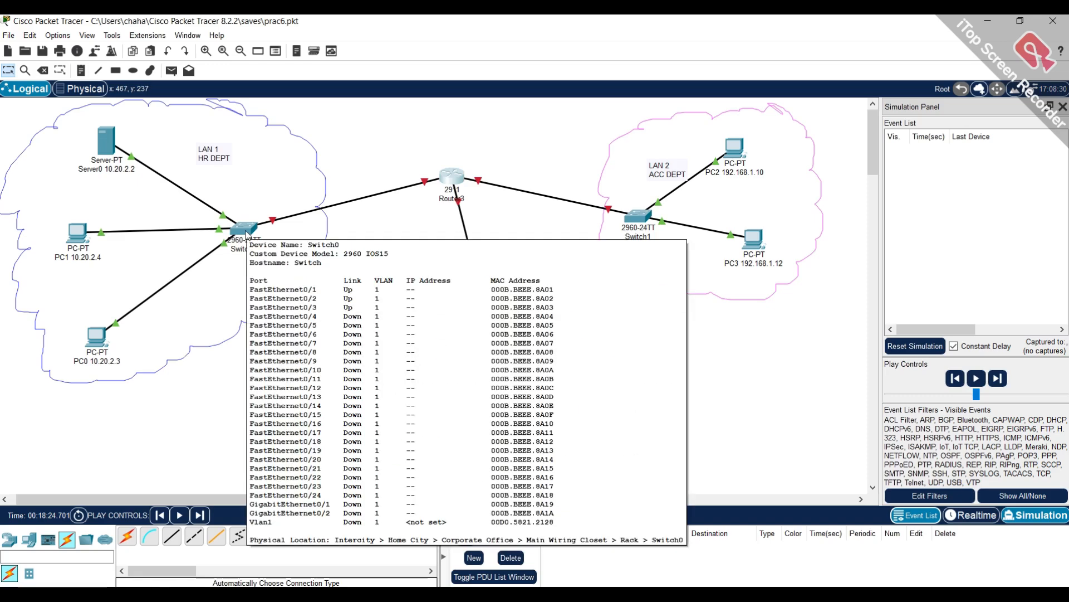
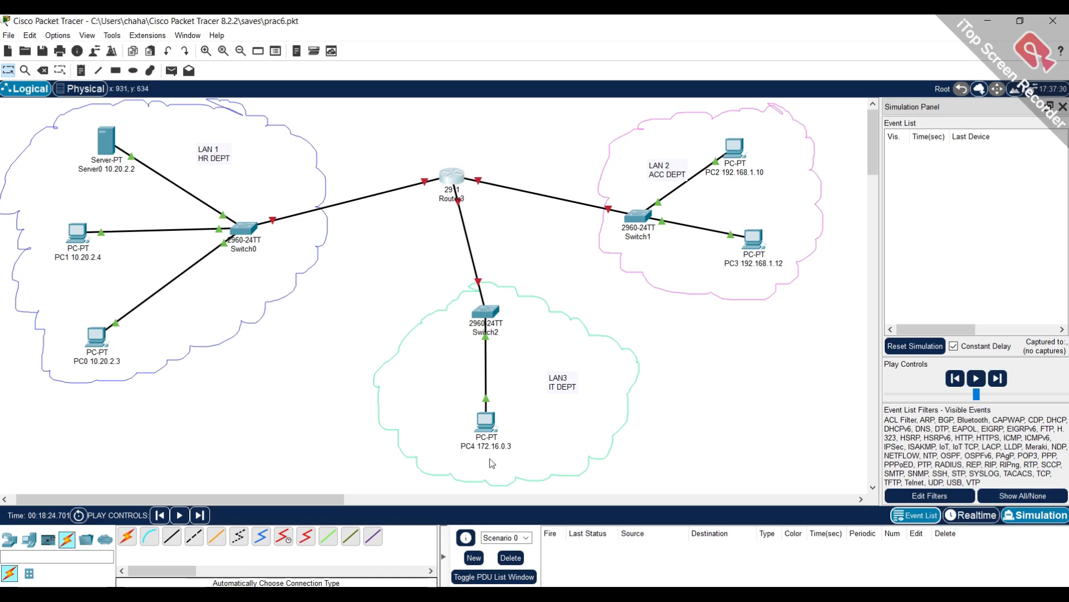
# Give the router's GigabitEthernet0/0 interface the IPv4 address 10.20.2.1 with subnet mask 255.0.0.0, and close the router window.
pyautogui.click(449, 175)
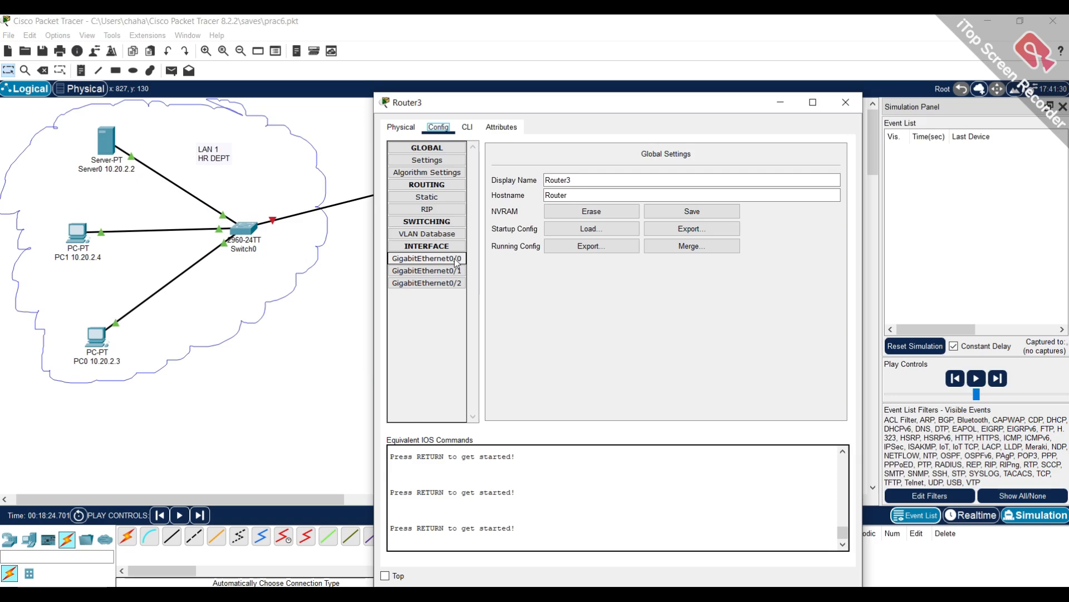
pyautogui.click(427, 259)
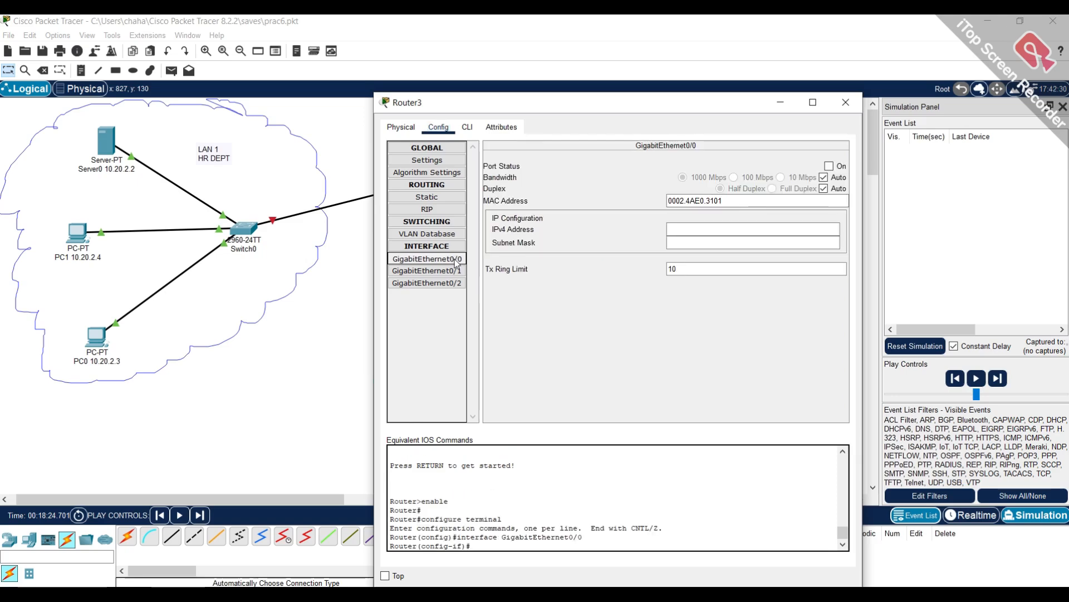
pyautogui.moveTo(562, 102); pyautogui.dragTo(725, 100)
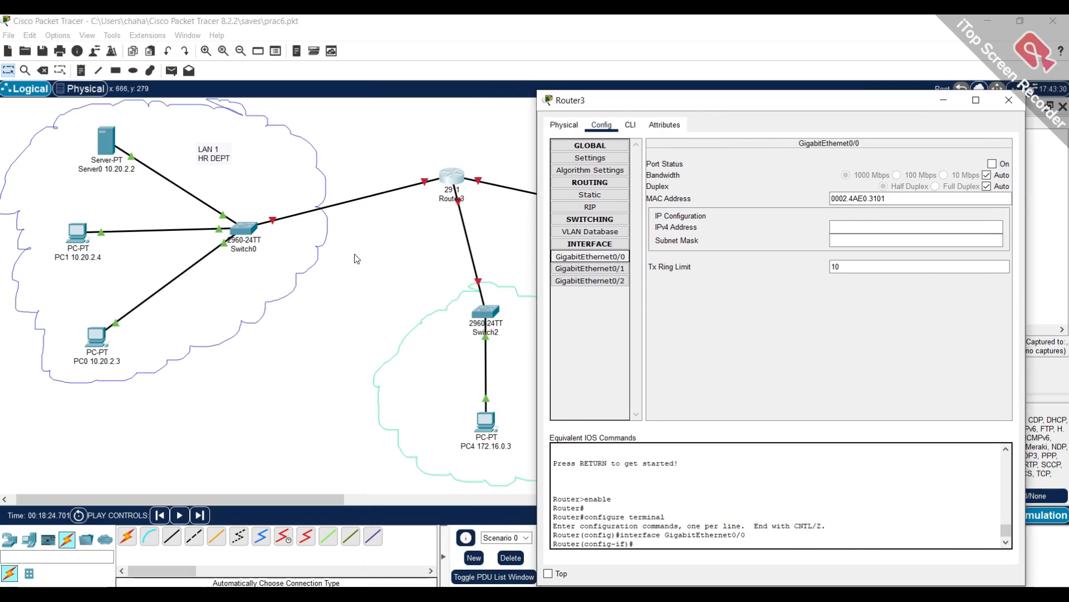
pyautogui.click(864, 221)
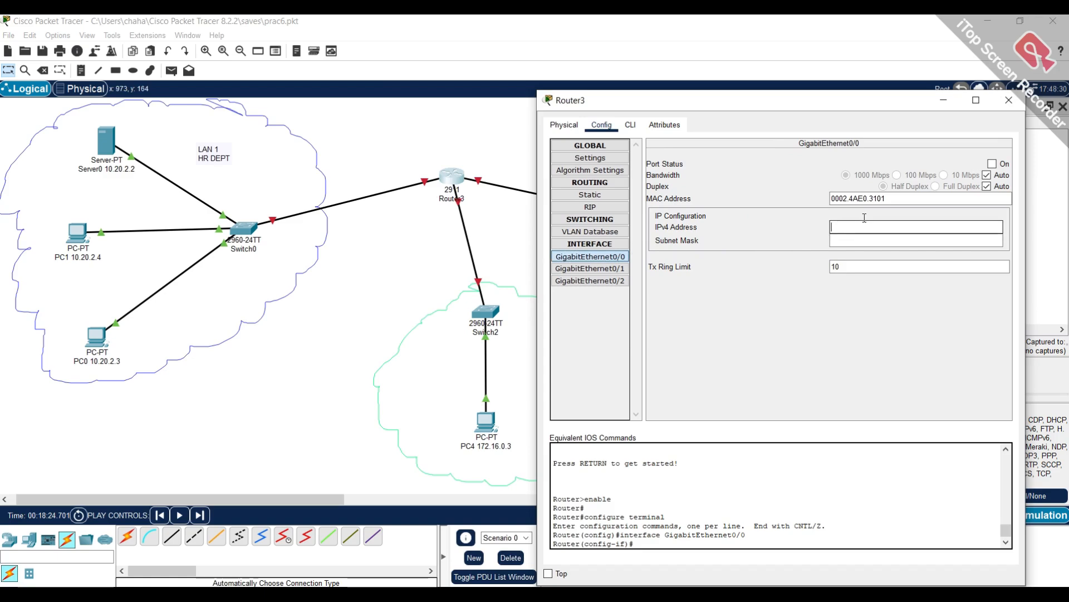
pyautogui.write('10.20.2.1')
pyautogui.press('Tab')
pyautogui.hotkey('shift', 'Tab')
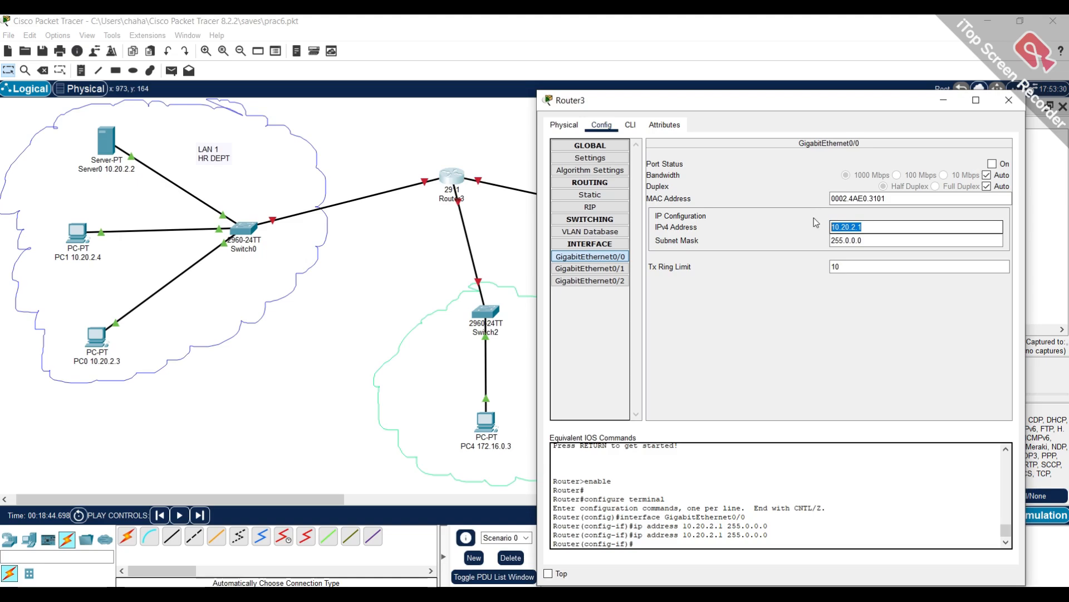
pyautogui.moveTo(769, 104); pyautogui.dragTo(684, 29)
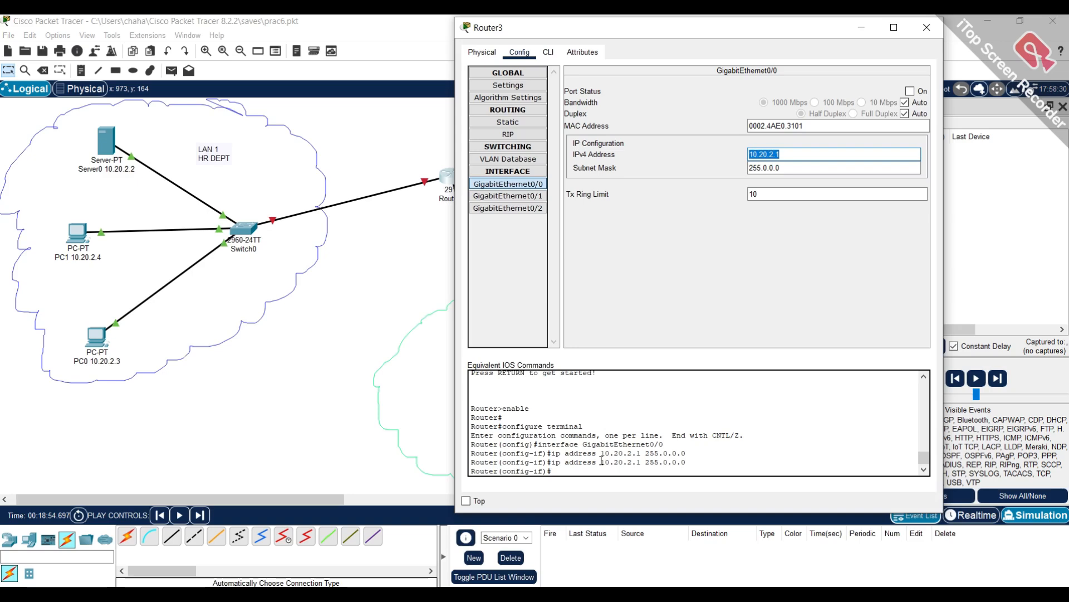
pyautogui.click(927, 28)
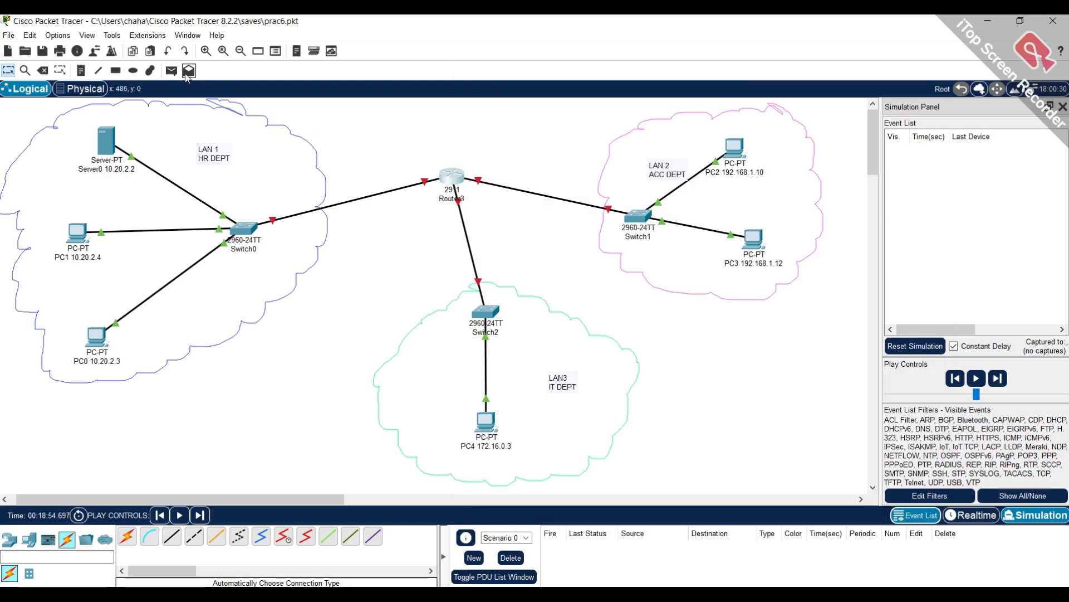
# Check which router and switch ports each of the three router links uses.
pyautogui.moveTo(445, 181)
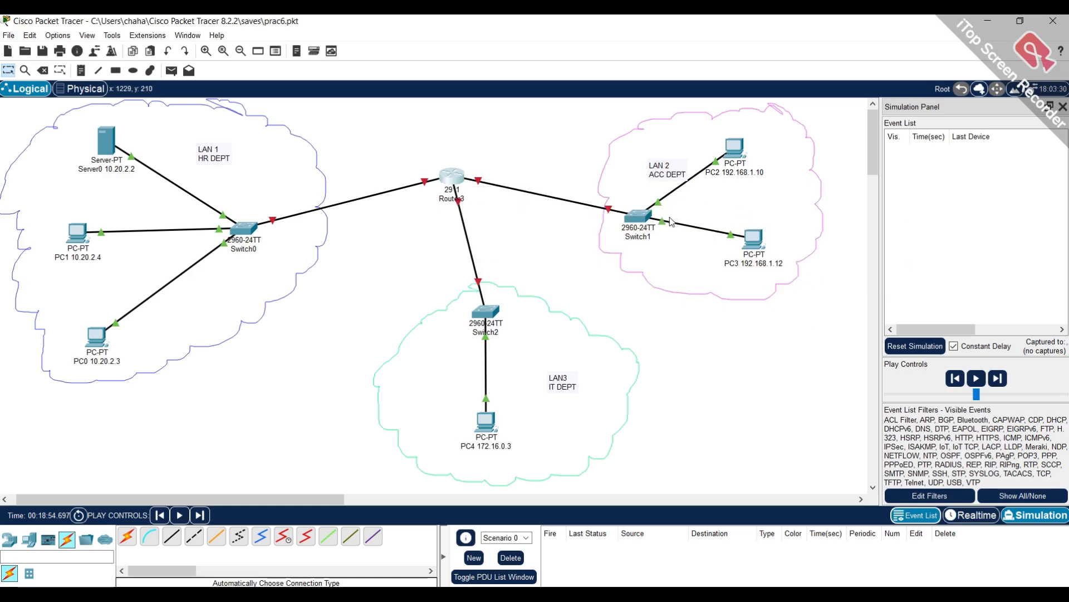
pyautogui.moveTo(497, 189)
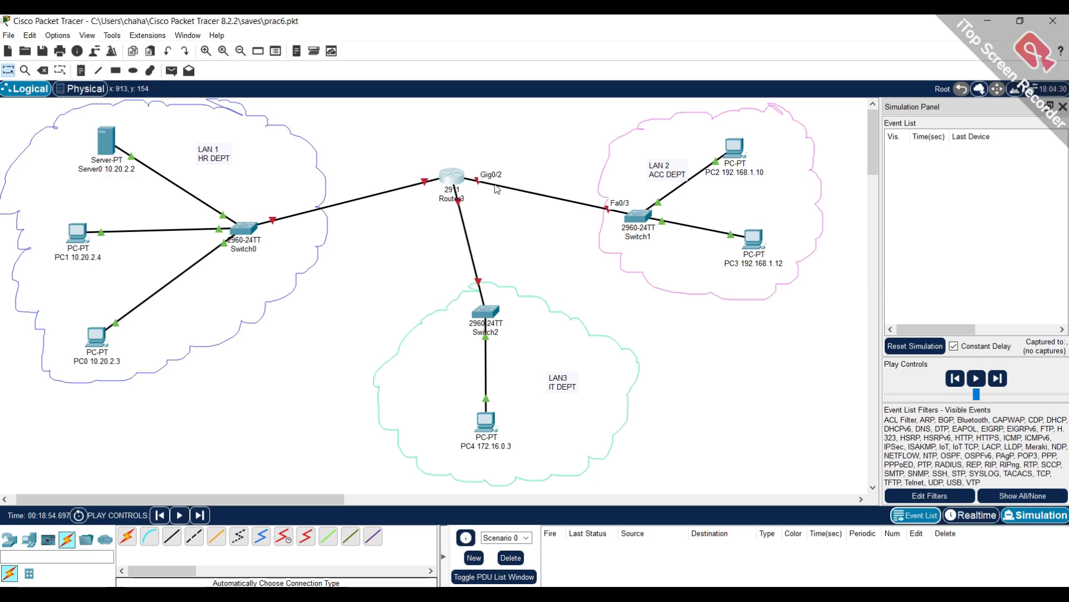
pyautogui.moveTo(385, 194)
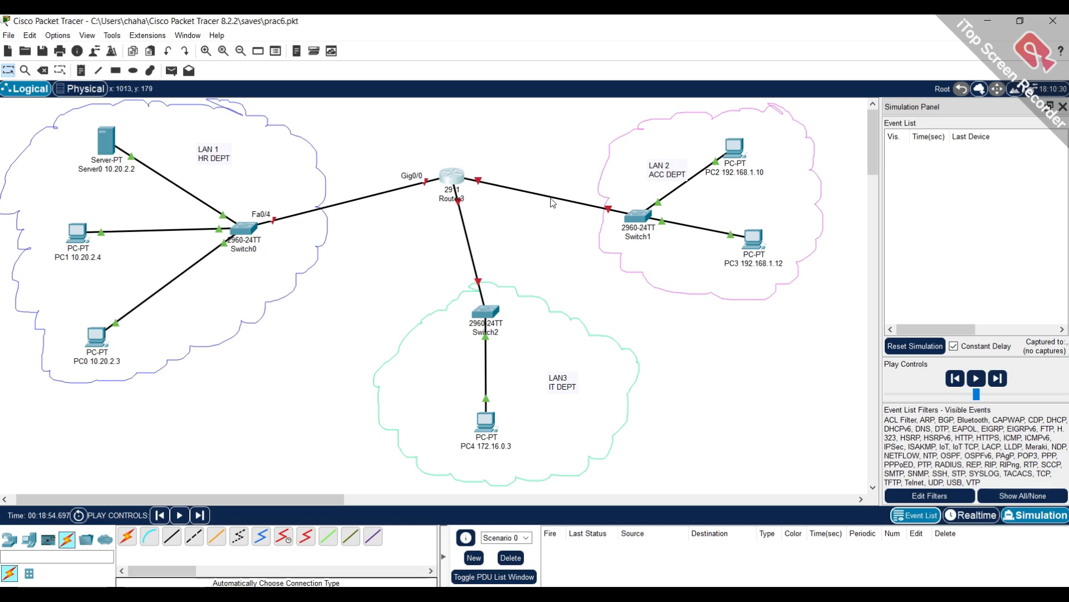
pyautogui.moveTo(552, 202)
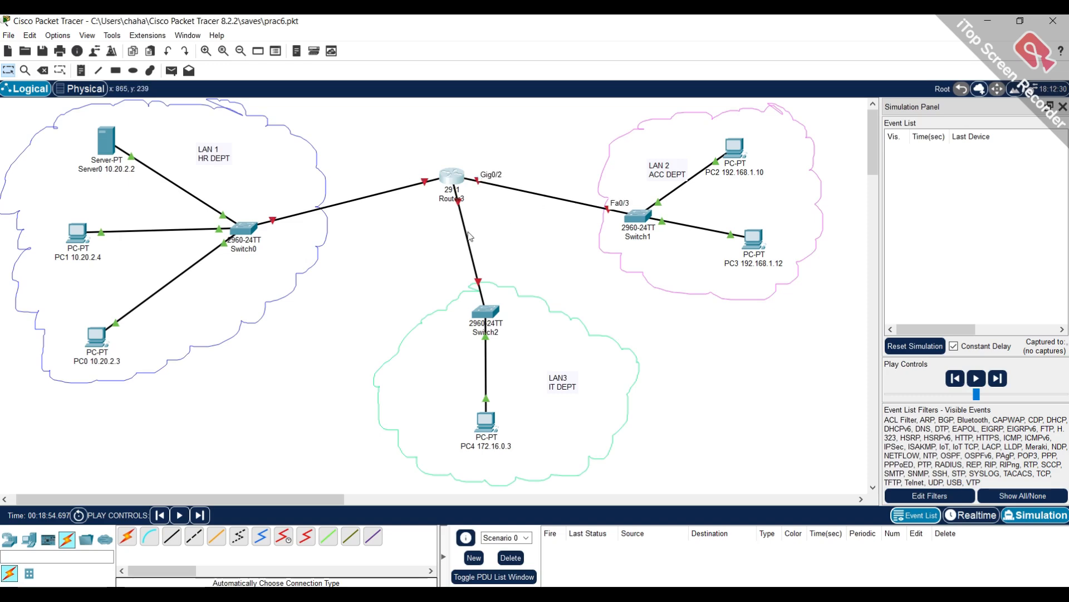
pyautogui.moveTo(466, 238)
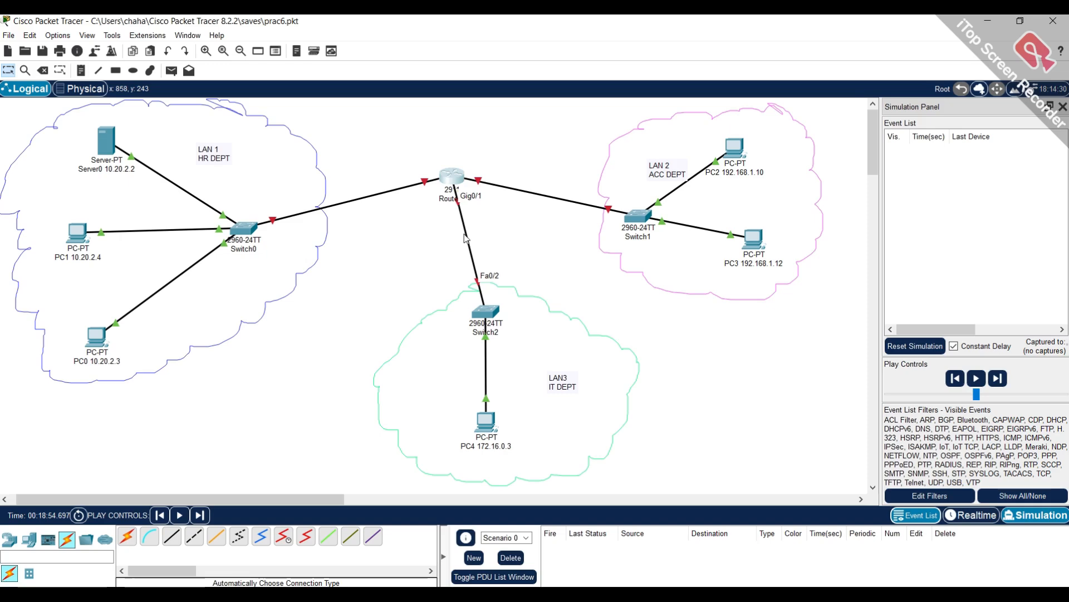
pyautogui.moveTo(253, 230)
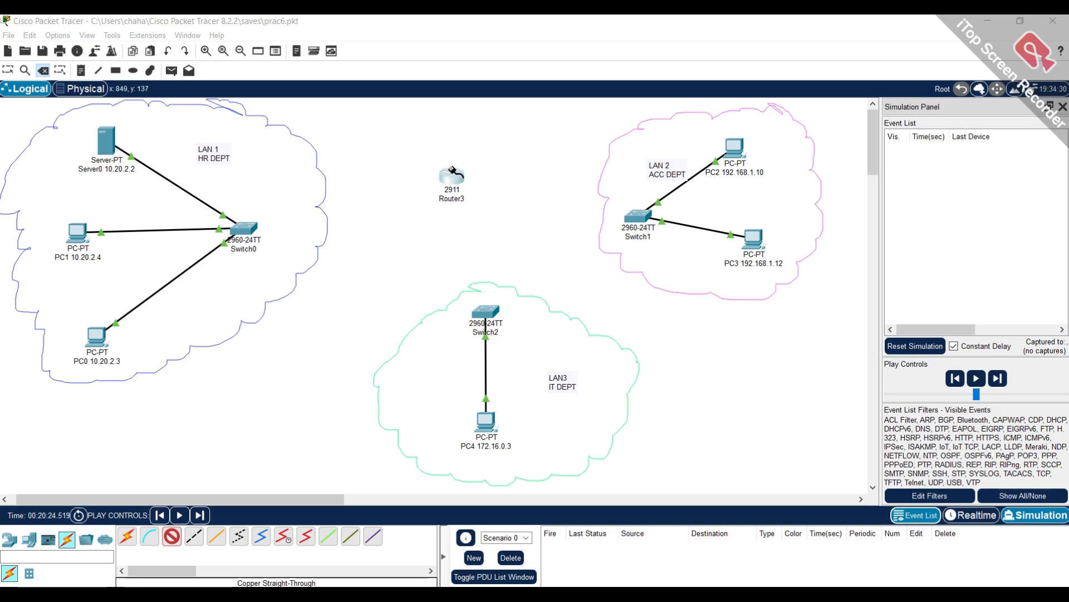
# Connect the 2911 router's GigabitEthernet0/0 to Switch0's GigabitEthernet0/1 with a copper straight-through cable.
pyautogui.click(454, 174)
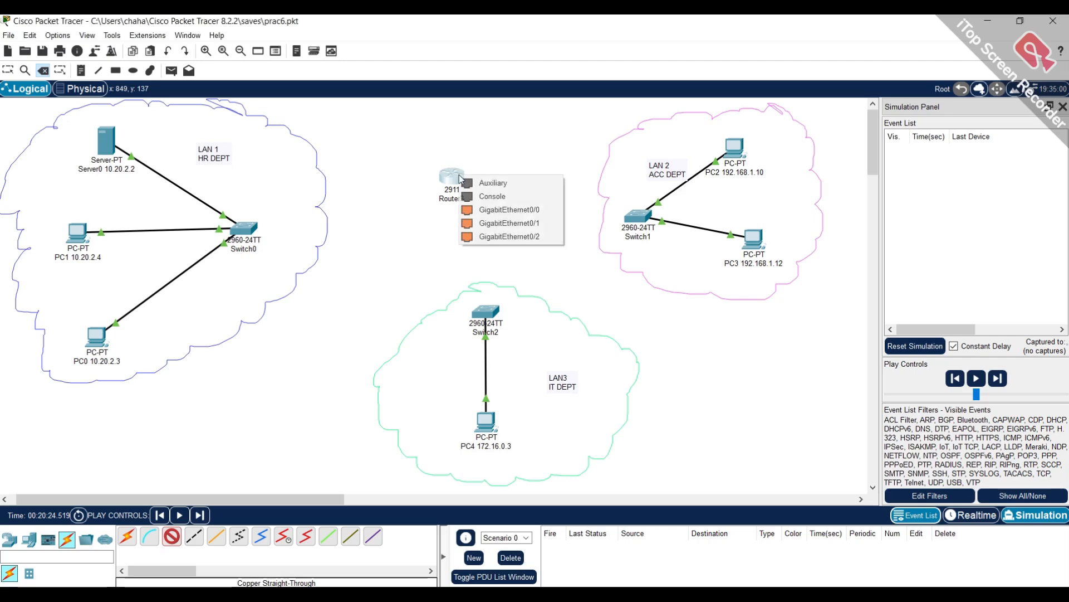
pyautogui.click(522, 210)
pyautogui.click(248, 227)
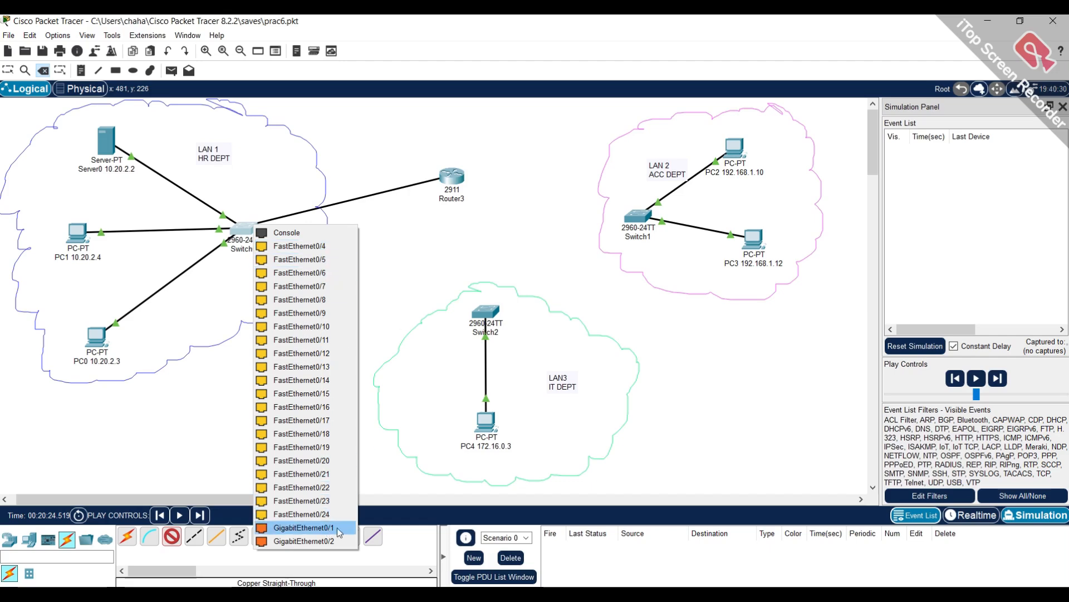
pyautogui.click(304, 527)
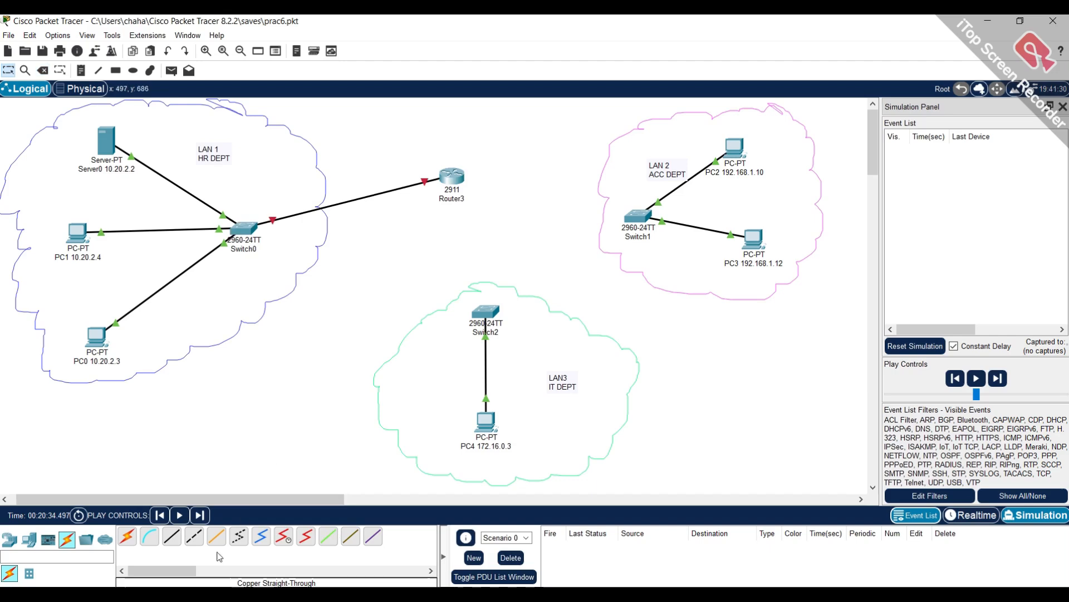
# Connect the 2911 router's GigabitEthernet0/1 to Switch1's GigabitEthernet0/1 with a copper straight-through cable.
pyautogui.click(172, 535)
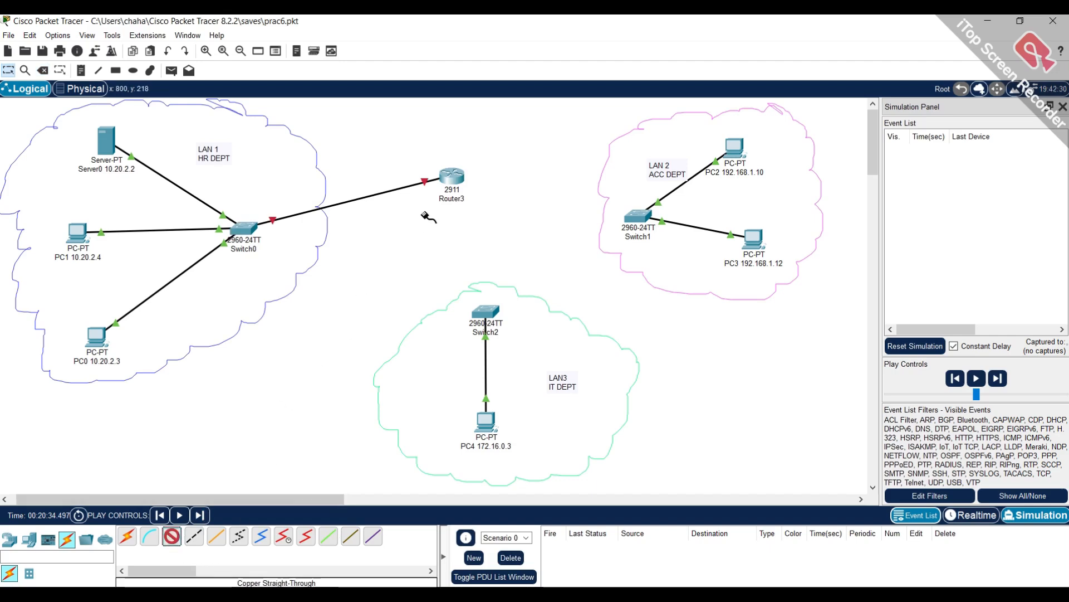
pyautogui.click(461, 176)
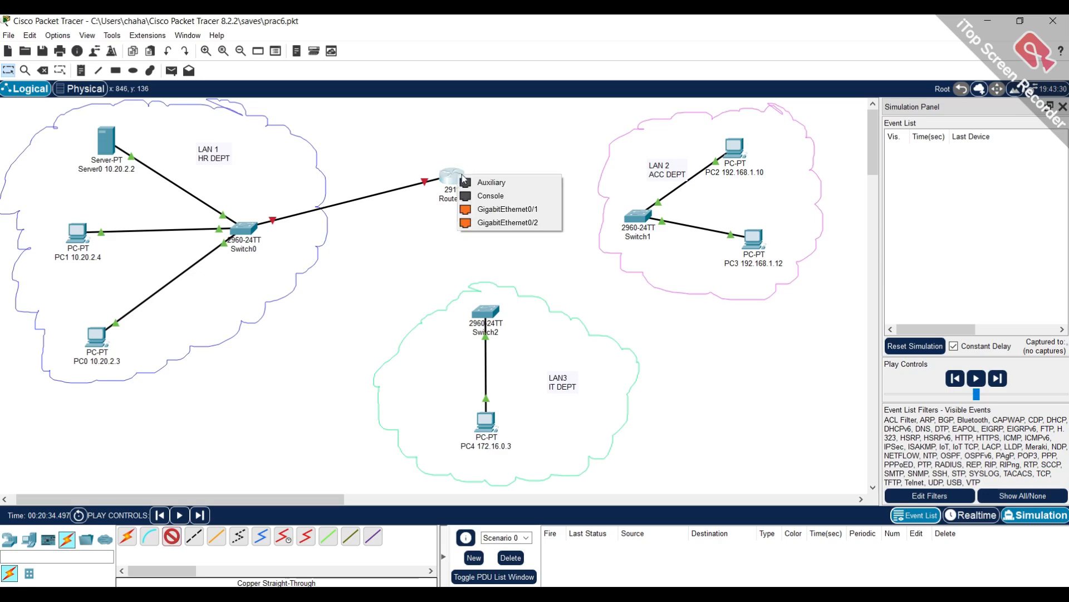
pyautogui.click(506, 211)
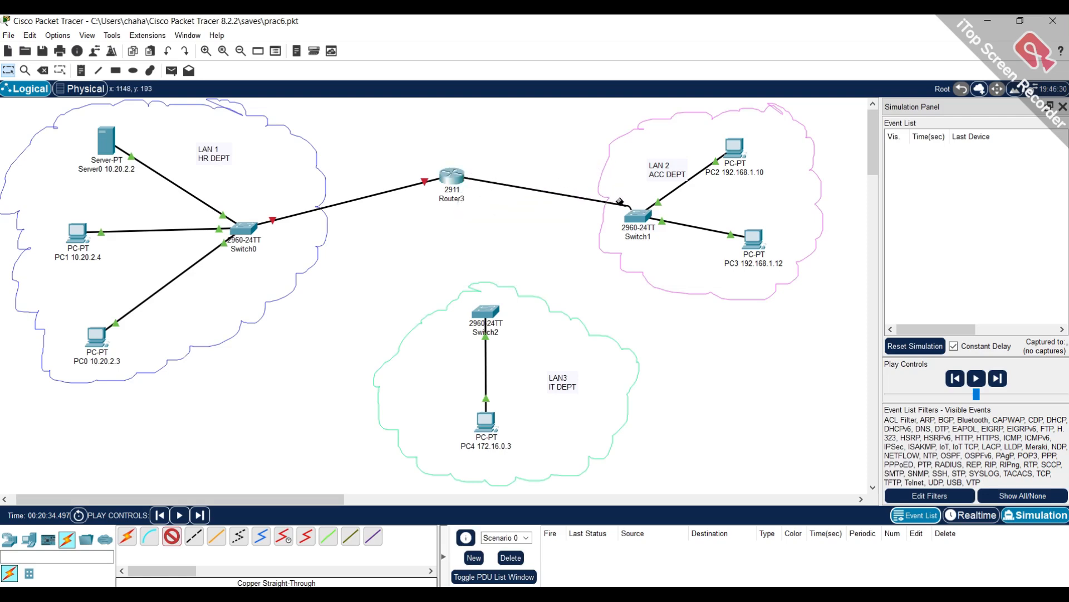
pyautogui.click(641, 217)
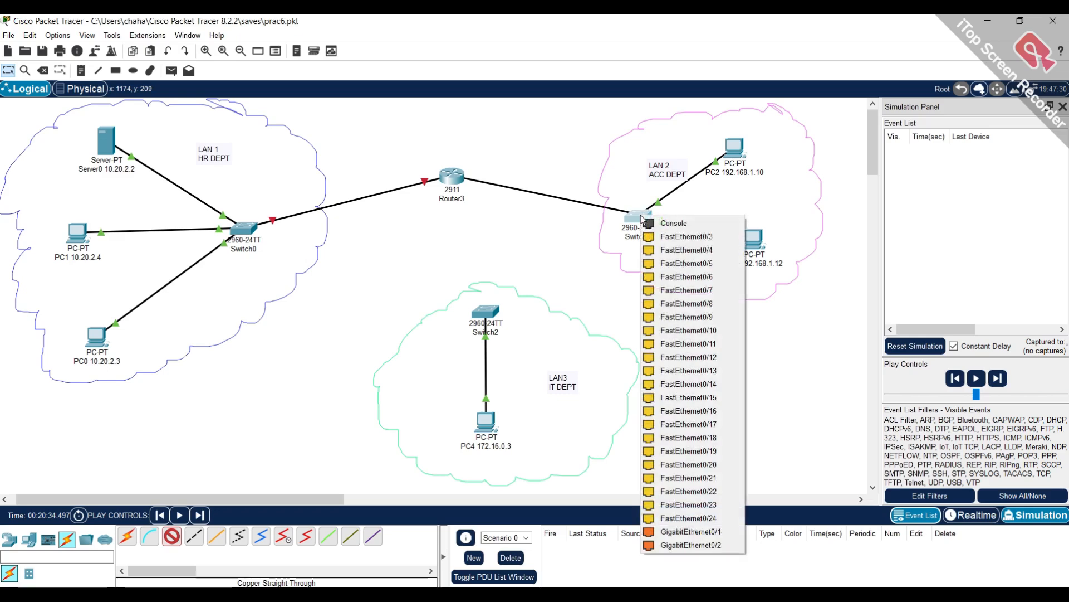
pyautogui.click(712, 532)
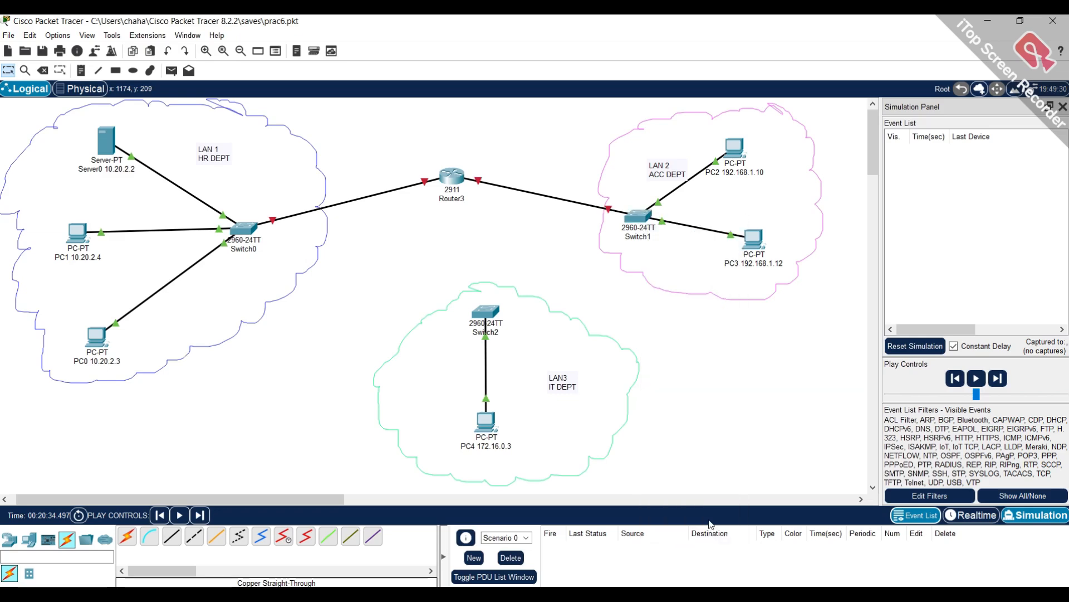
# Connect the 2911 router's GigabitEthernet0/2 to Switch2's GigabitEthernet0/2 with a copper straight-through cable.
pyautogui.click(170, 537)
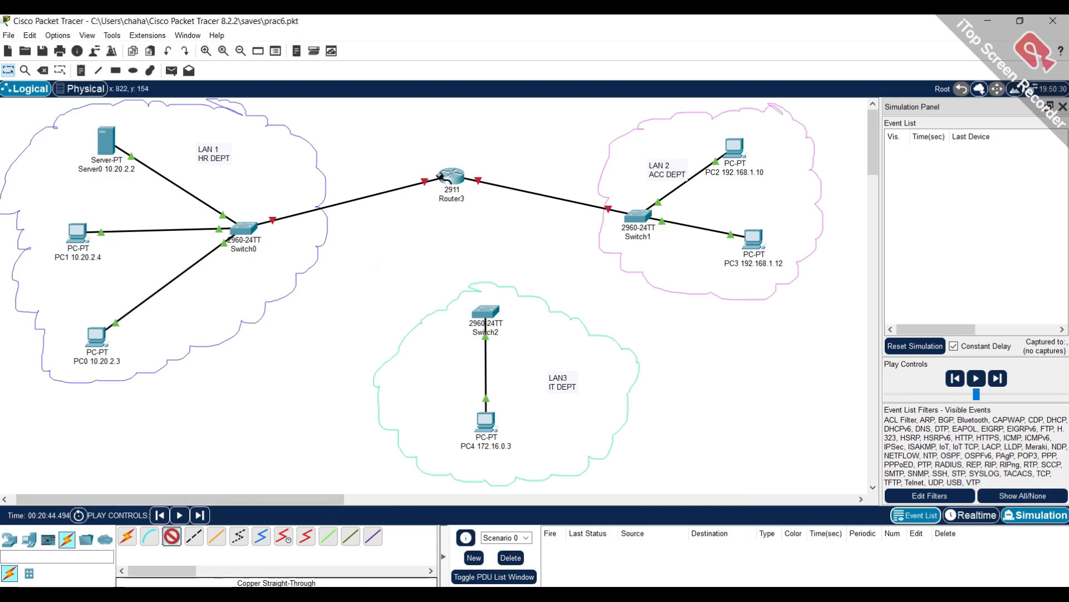
pyautogui.click(459, 182)
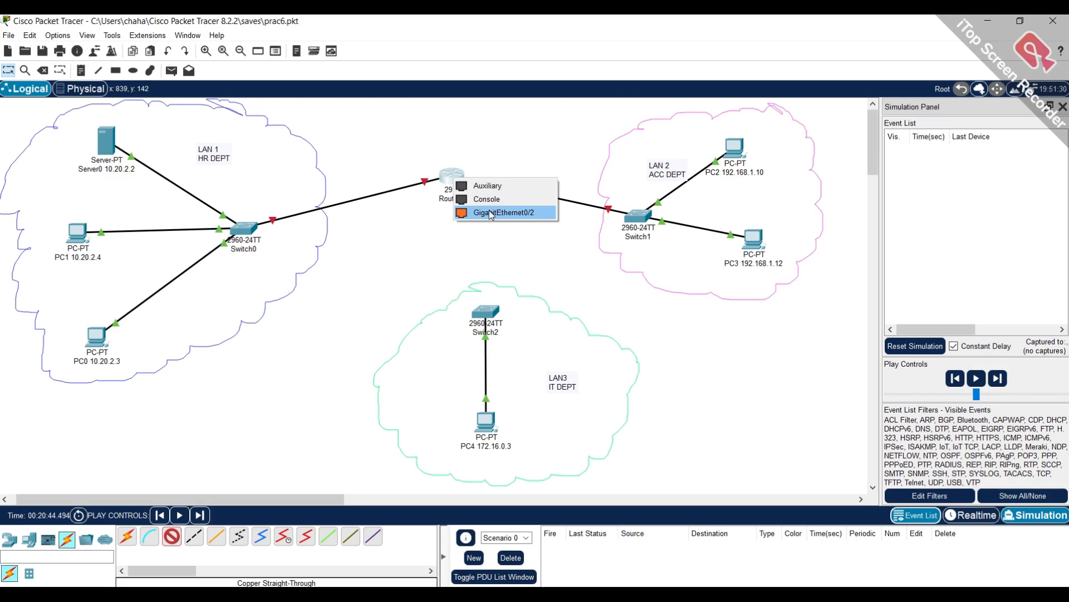
pyautogui.click(539, 212)
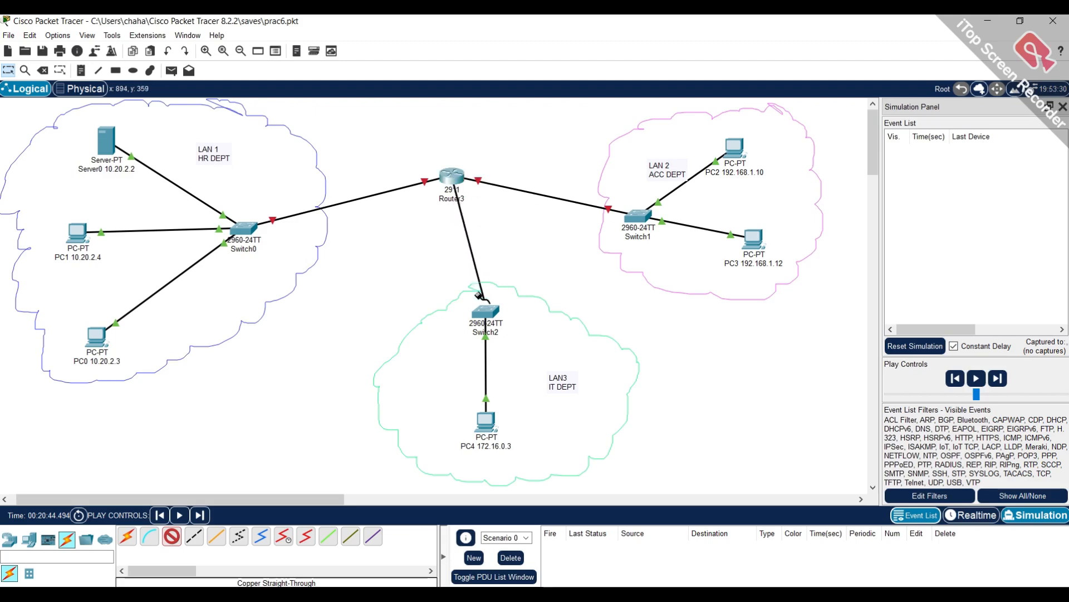
pyautogui.click(486, 313)
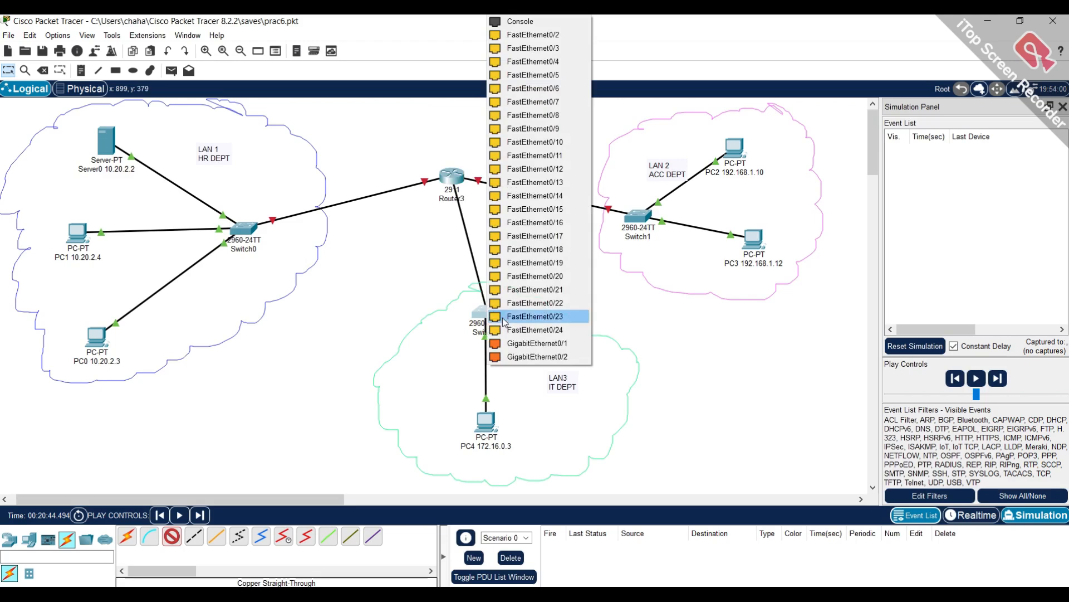
pyautogui.click(537, 357)
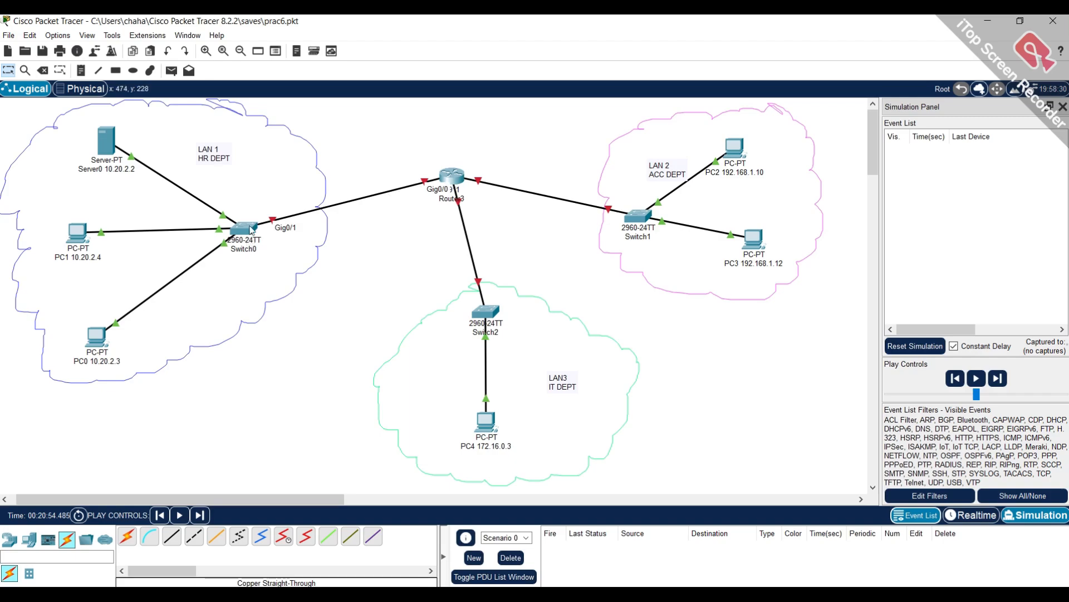
# Turn on the 2911 router's GigabitEthernet0/0 port, close the router window and reset the simulation.
pyautogui.moveTo(251, 230)
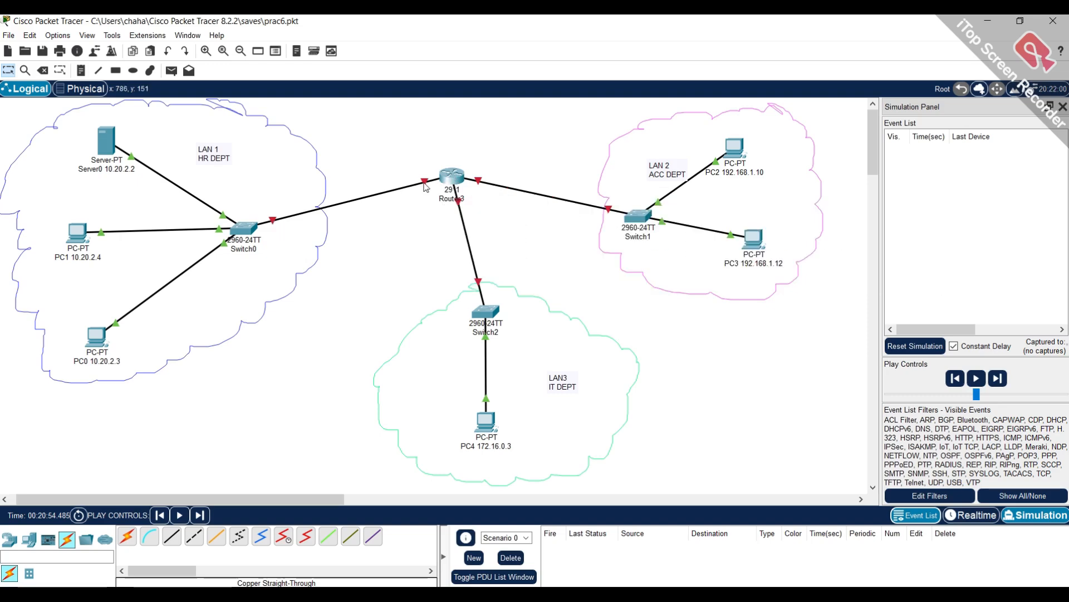
pyautogui.moveTo(447, 182)
pyautogui.click(453, 178)
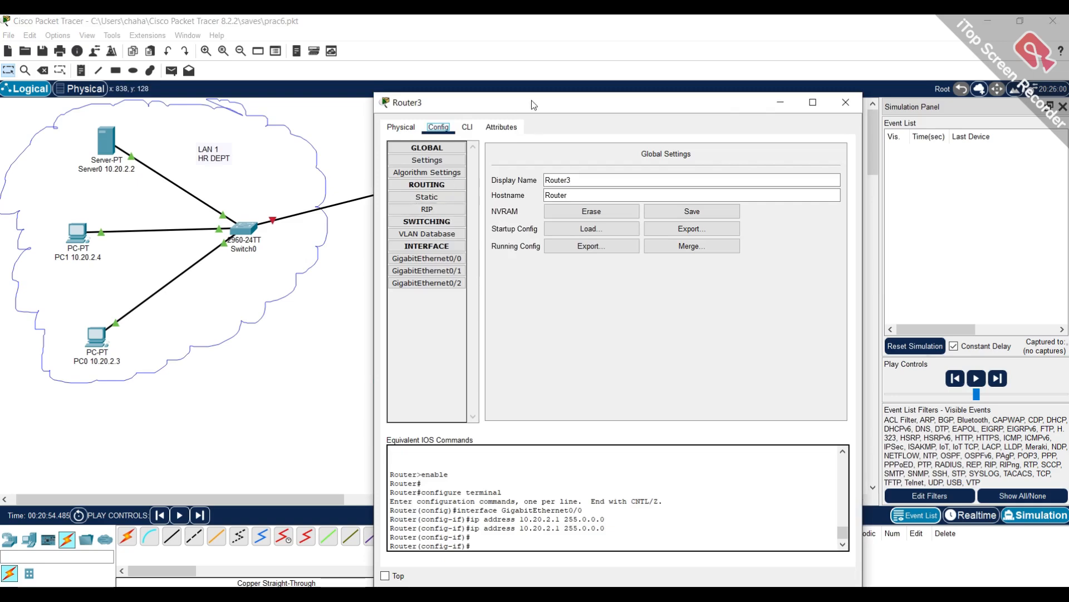
pyautogui.moveTo(533, 104); pyautogui.dragTo(673, 108)
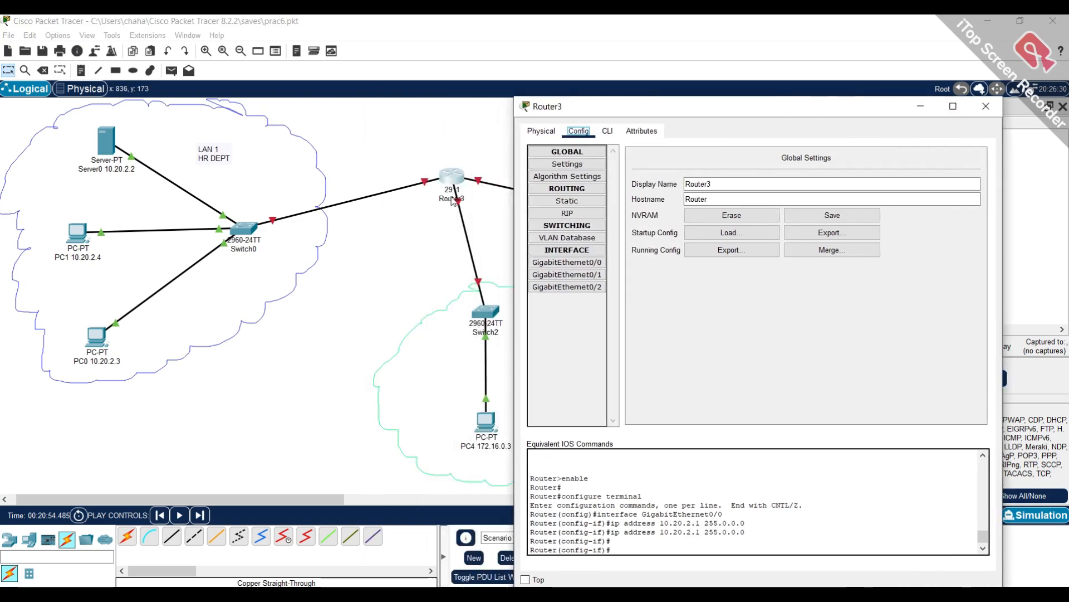
pyautogui.click(590, 263)
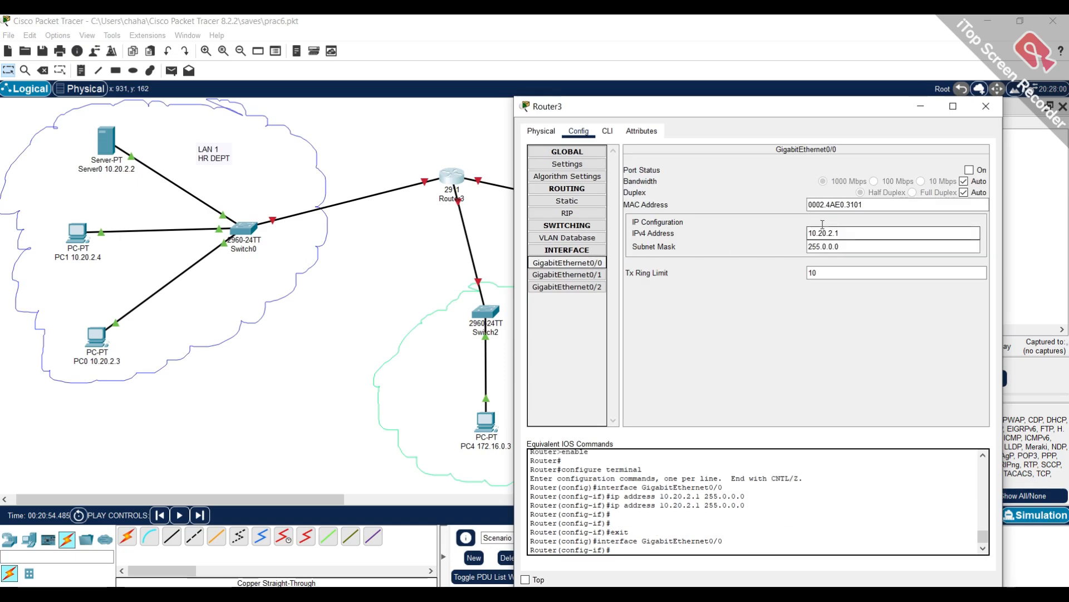
pyautogui.moveTo(784, 115); pyautogui.dragTo(755, 104)
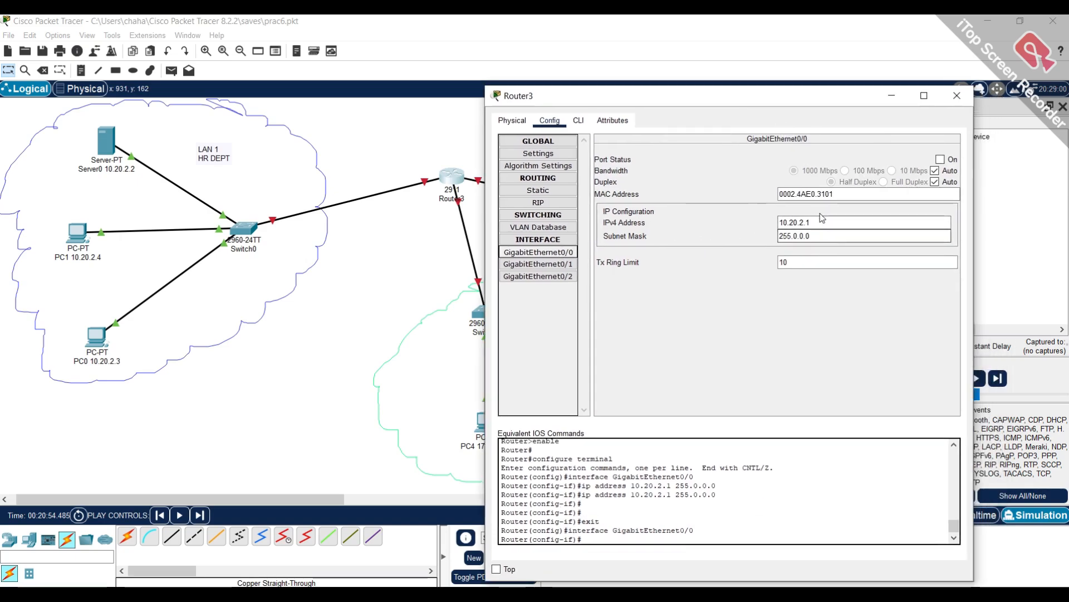
pyautogui.moveTo(822, 220); pyautogui.dragTo(744, 225)
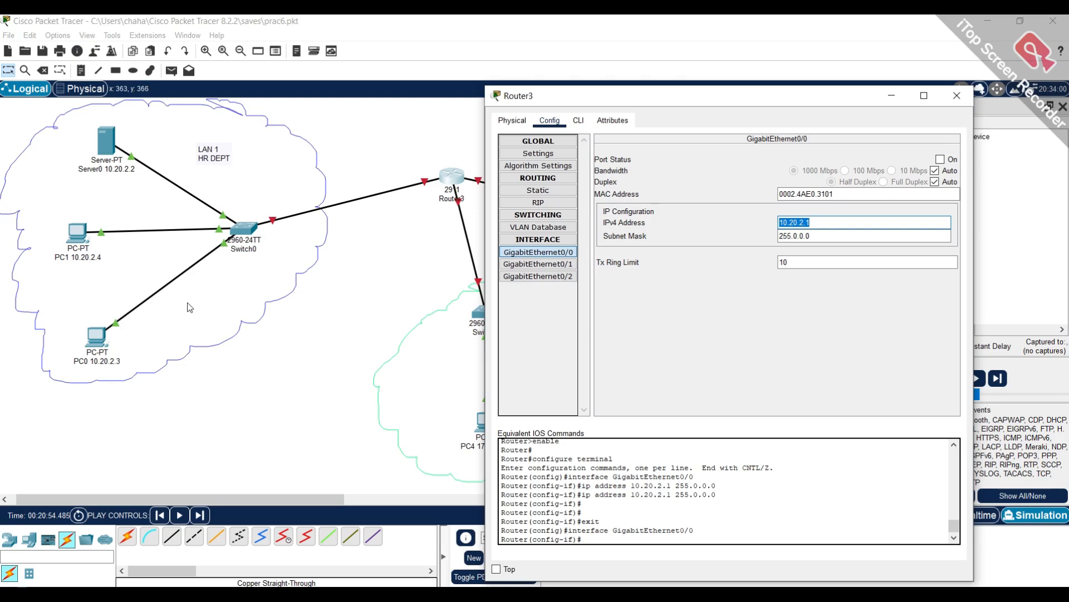
pyautogui.click(941, 160)
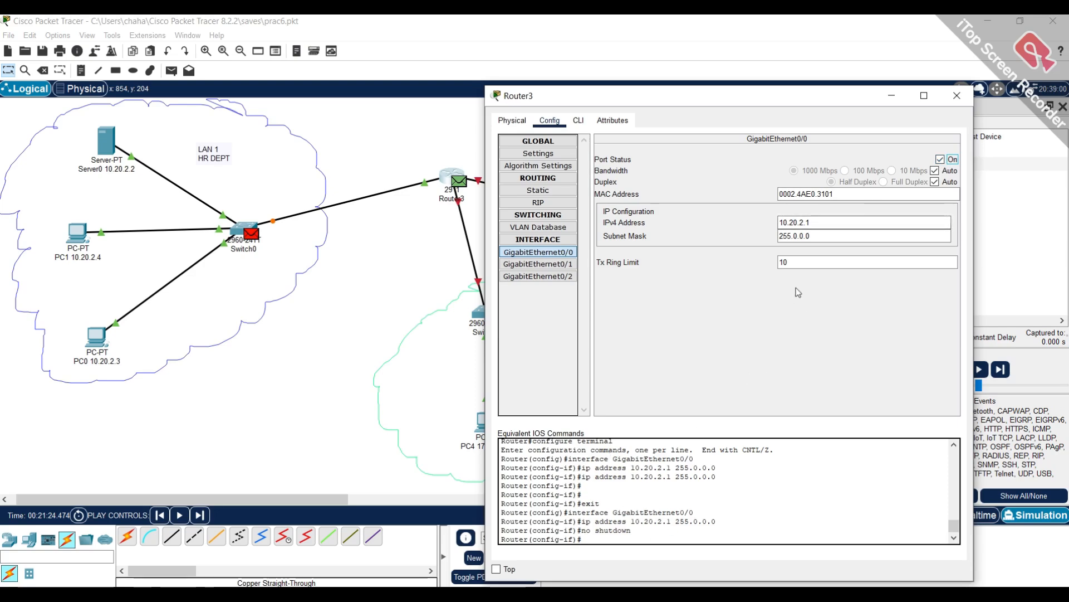
pyautogui.moveTo(816, 222); pyautogui.dragTo(761, 225)
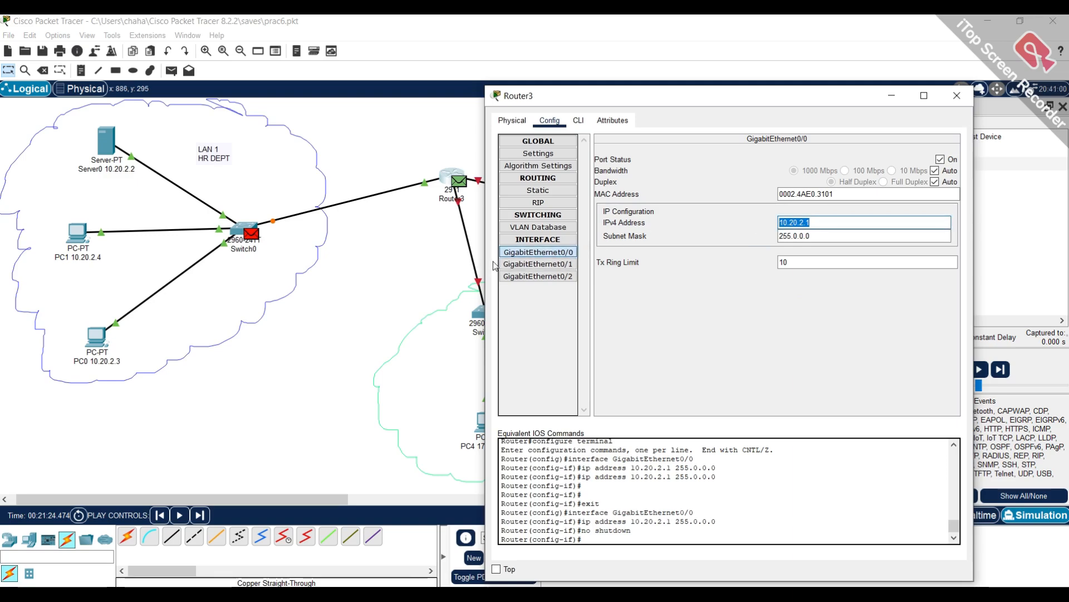
pyautogui.moveTo(650, 99); pyautogui.dragTo(612, 108)
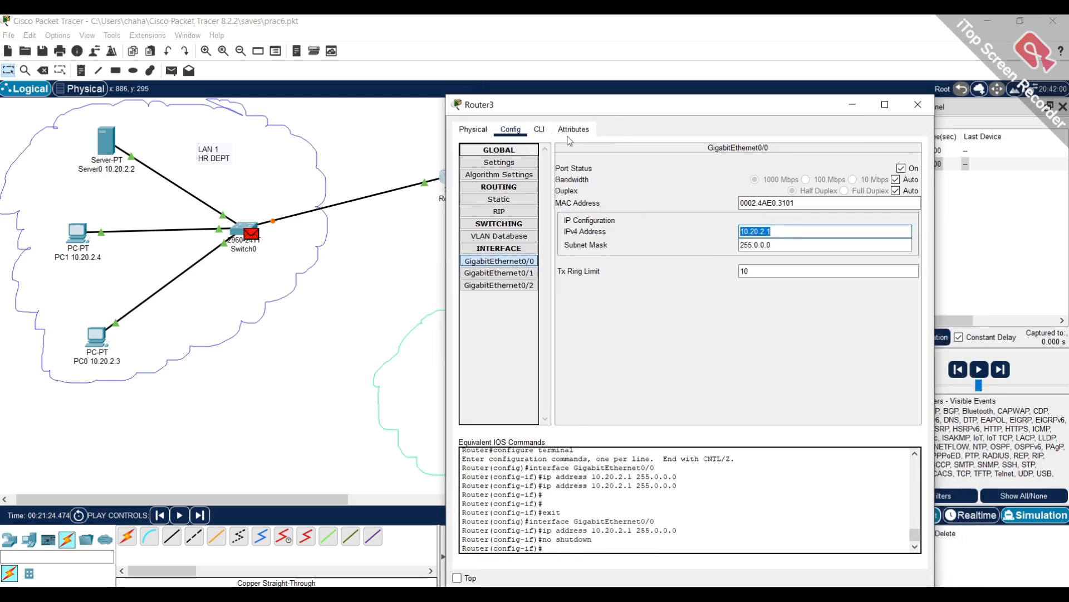
pyautogui.click(917, 104)
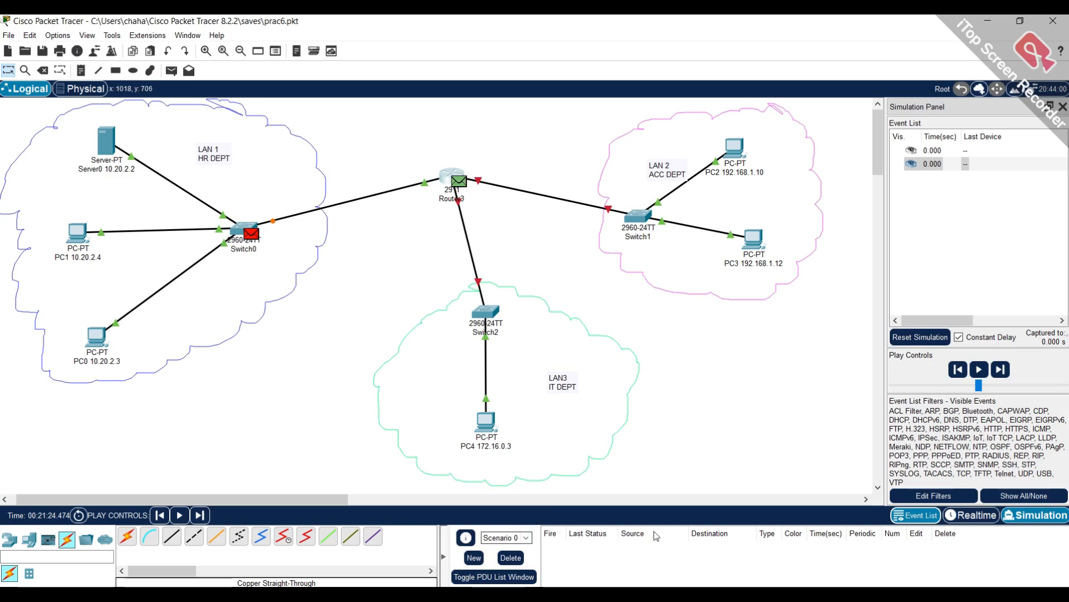
pyautogui.click(922, 337)
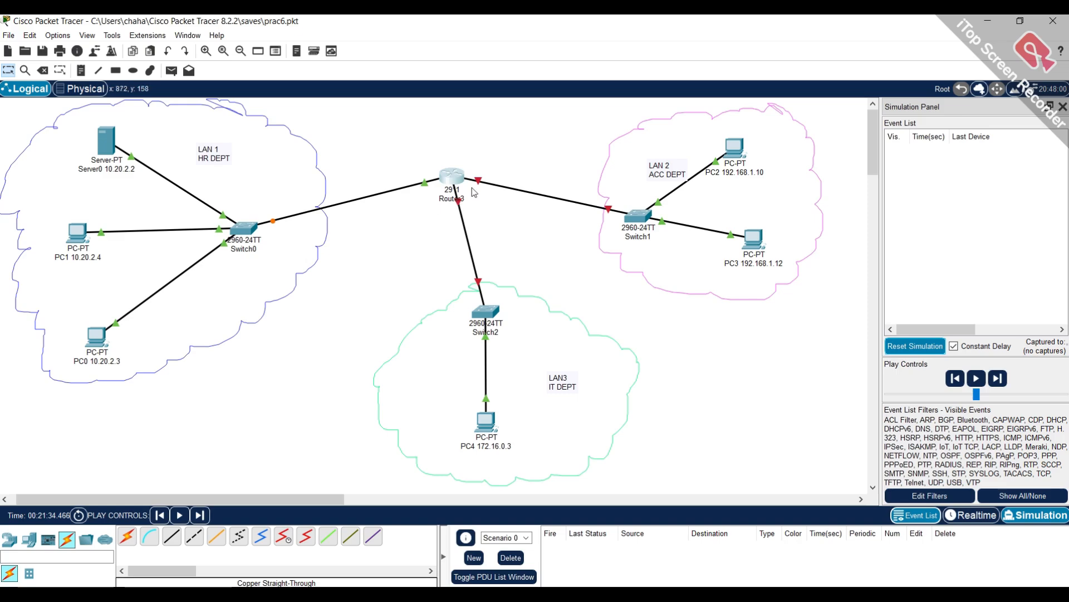
# Place a text note above the link between Switch0 and the router reading "interface IP", "LAN 1" and "10.20.2.1" on three lines.
pyautogui.click(118, 71)
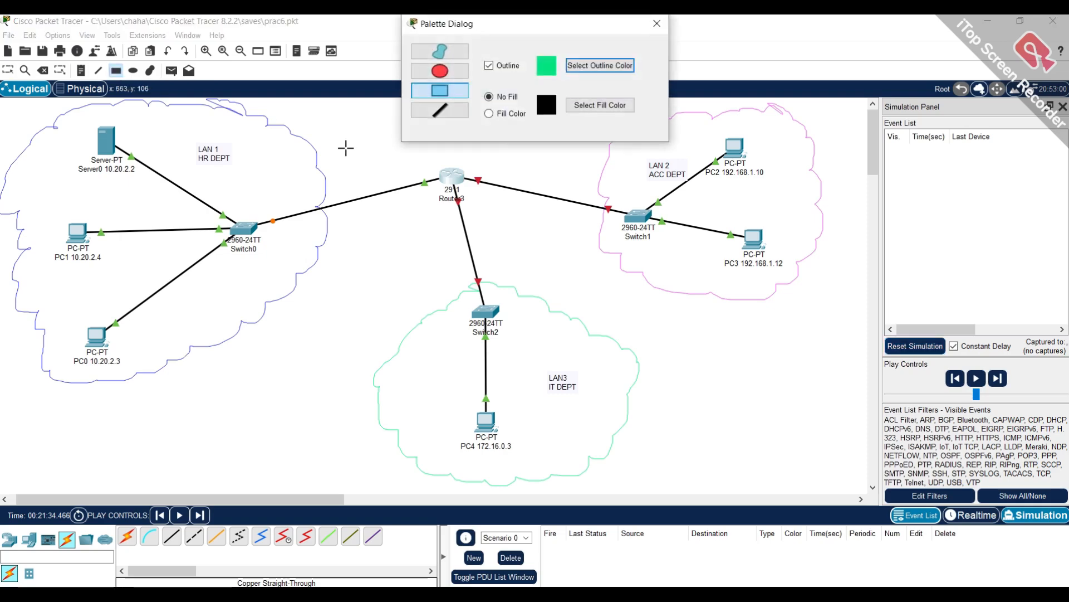
pyautogui.click(657, 24)
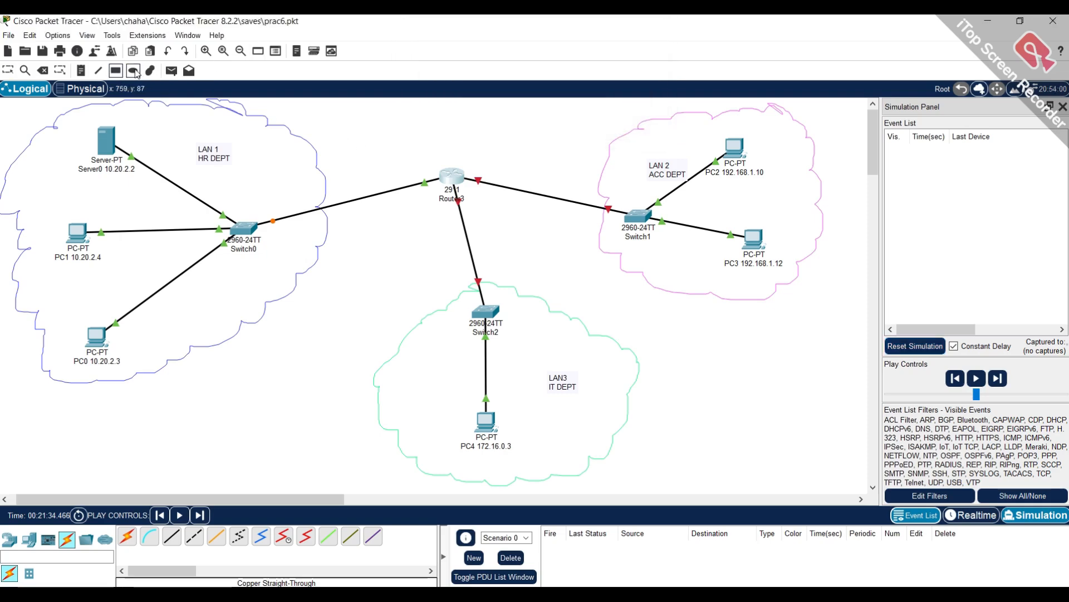
pyautogui.click(82, 71)
pyautogui.click(357, 154)
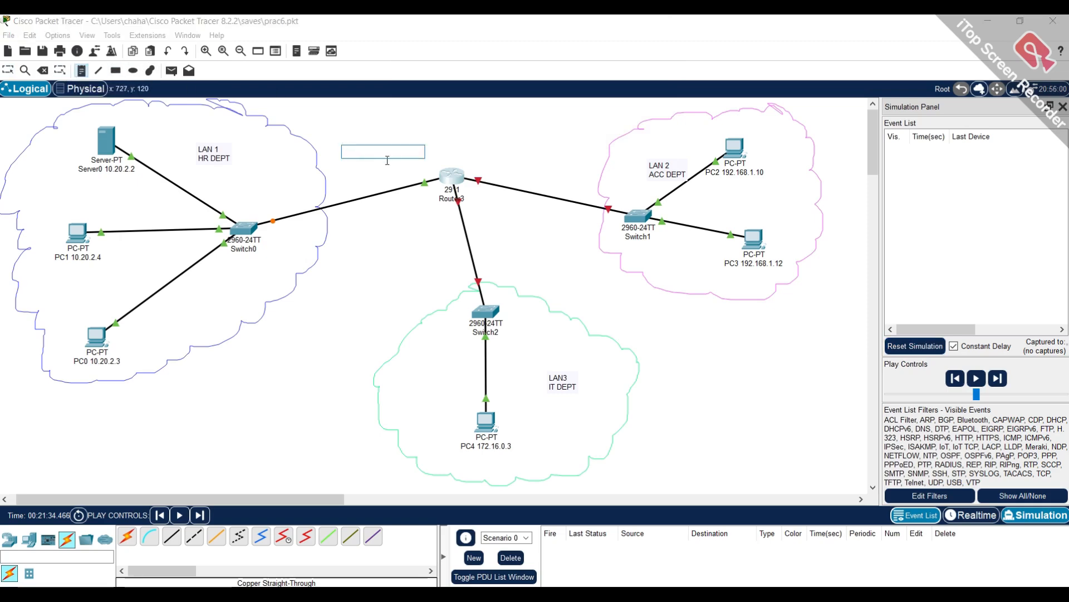
pyautogui.write('10.20.2.1')
pyautogui.press('Return')
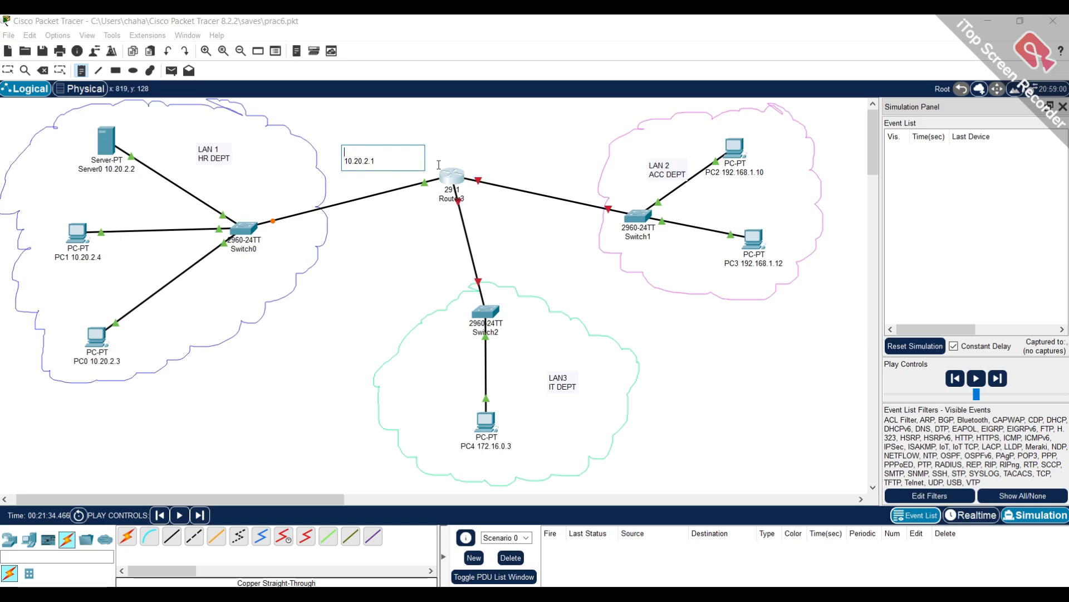
pyautogui.press('Up')
pyautogui.write('INT')
pyautogui.press('BackSpace')
pyautogui.press('BackSpace')
pyautogui.press('BackSpace')
pyautogui.press('BackSpace')
pyautogui.press('BackSpace')
pyautogui.press('BackSpace')
pyautogui.press('BackSpace')
pyautogui.write('in')
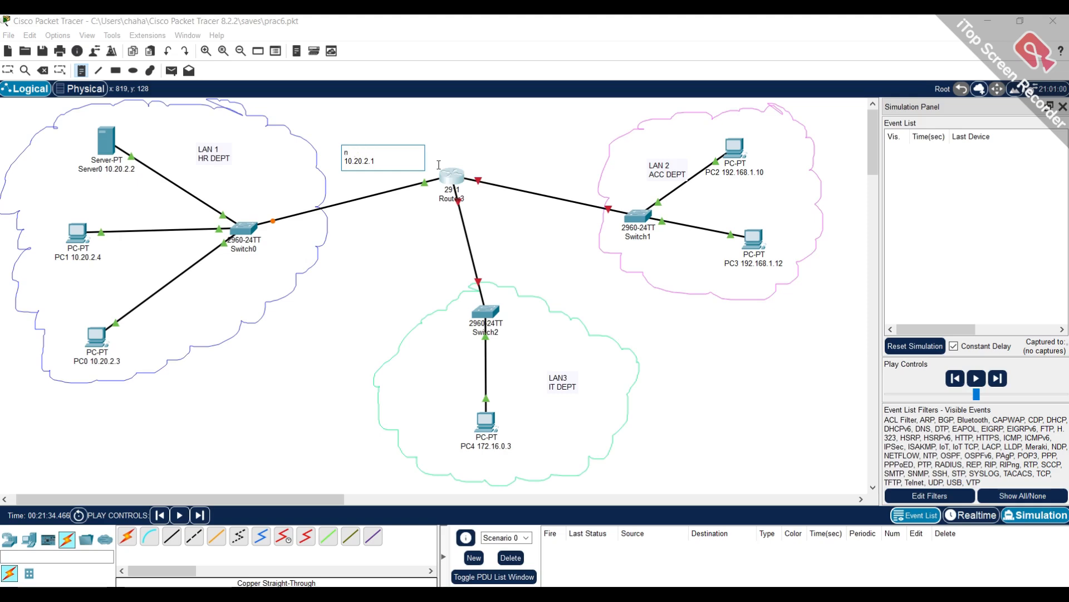
pyautogui.write('terfa')
pyautogui.write('ce IP')
pyautogui.press('Return')
pyautogui.write('LAN 1')
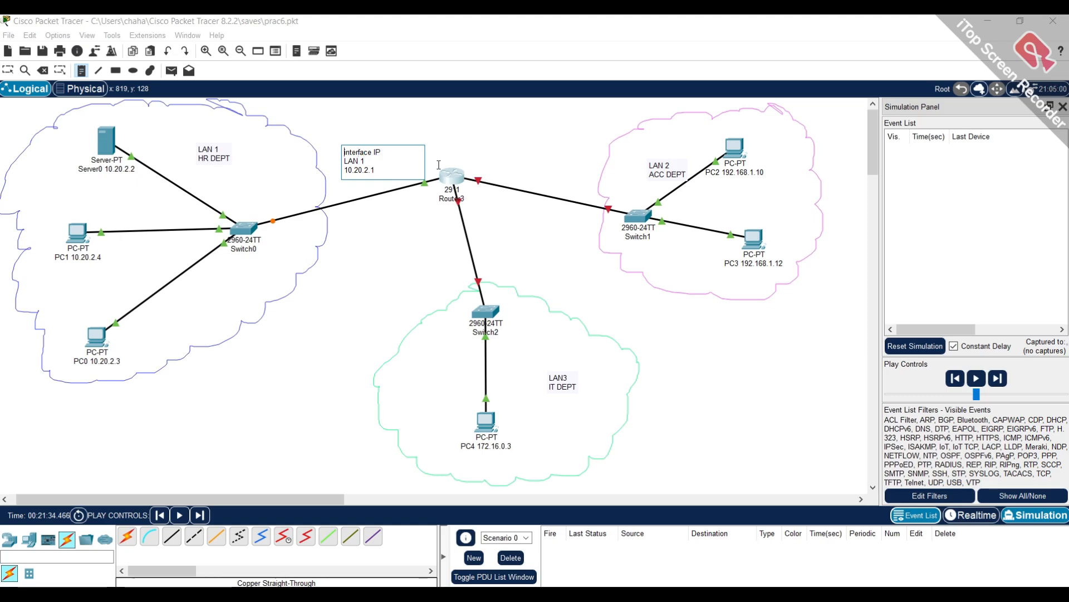
pyautogui.press('Tab')
# Copy the LAN 1 interface note's text into a new note above the router–Switch1 link and change its second line to "LAN 2".
pyautogui.hotkey('ctrl', 'a')
pyautogui.hotkey('ctrl', 'c')
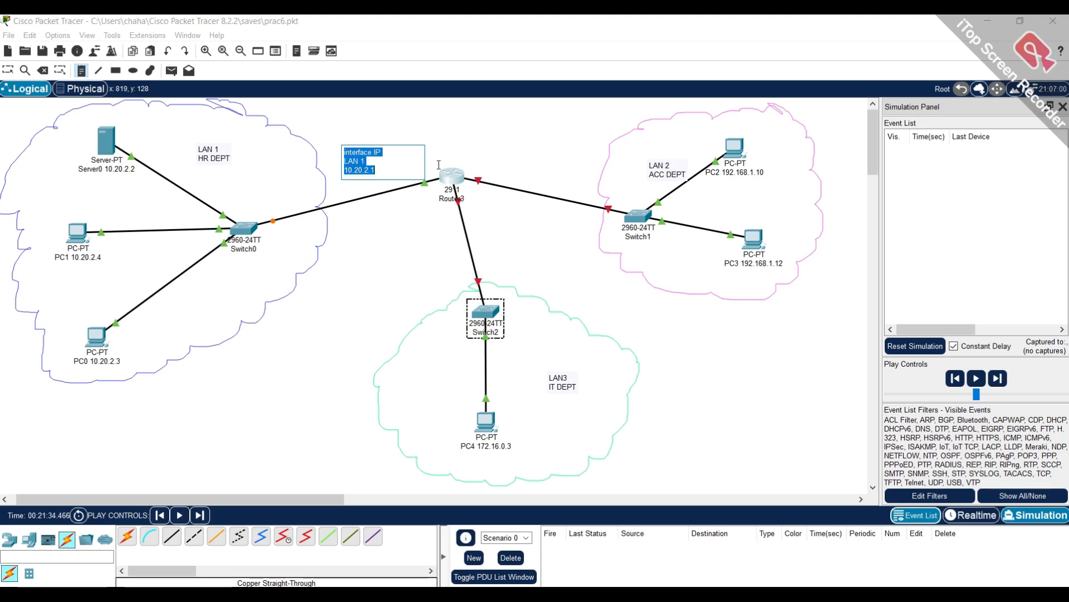
pyautogui.click(507, 118)
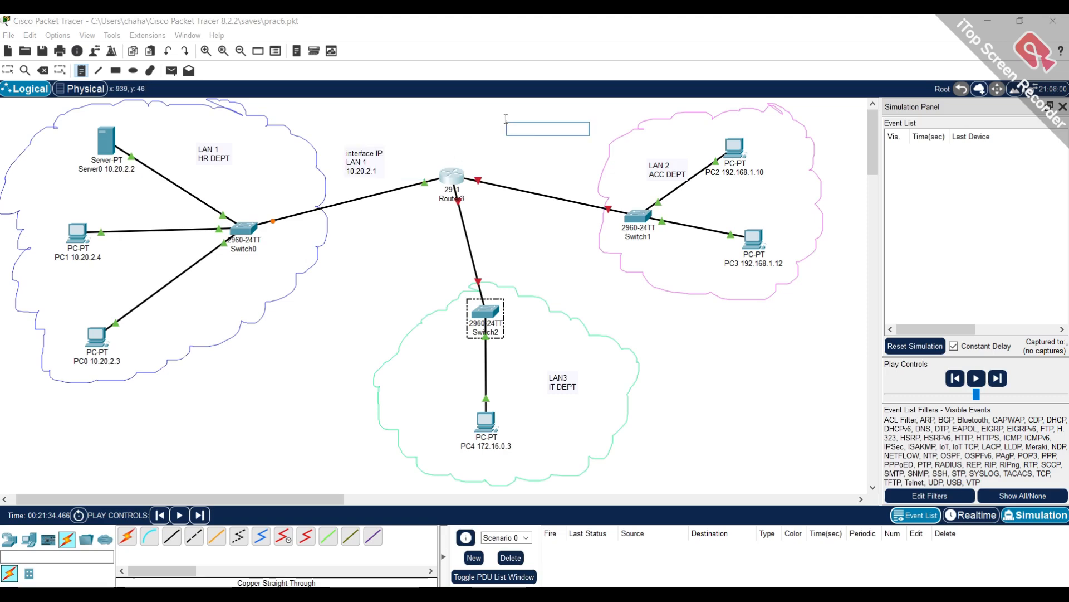
pyautogui.click(534, 177)
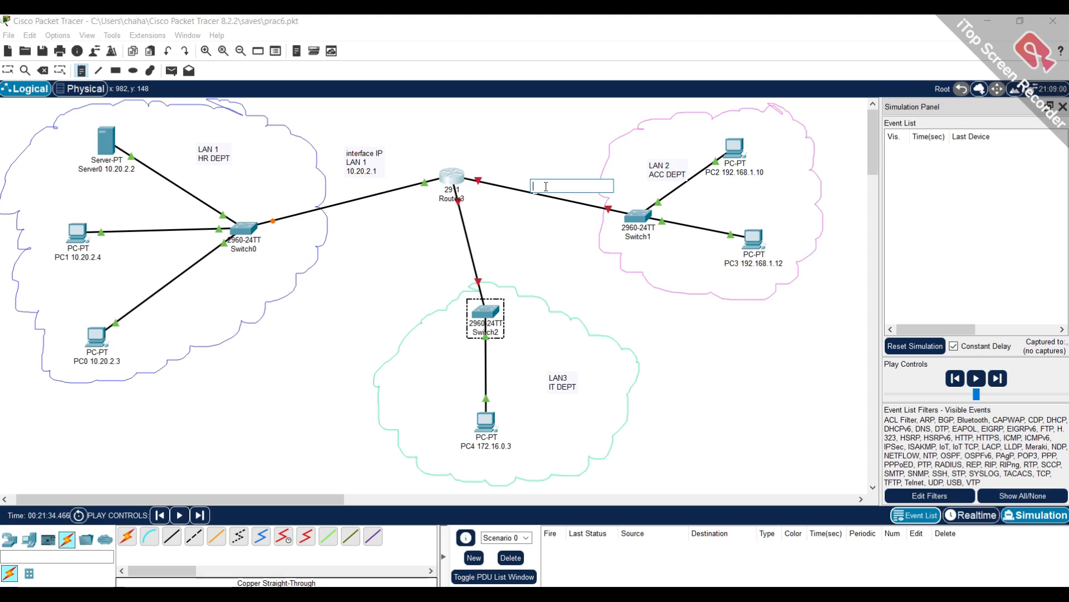
pyautogui.click(571, 129)
pyautogui.hotkey('ctrl', 'v')
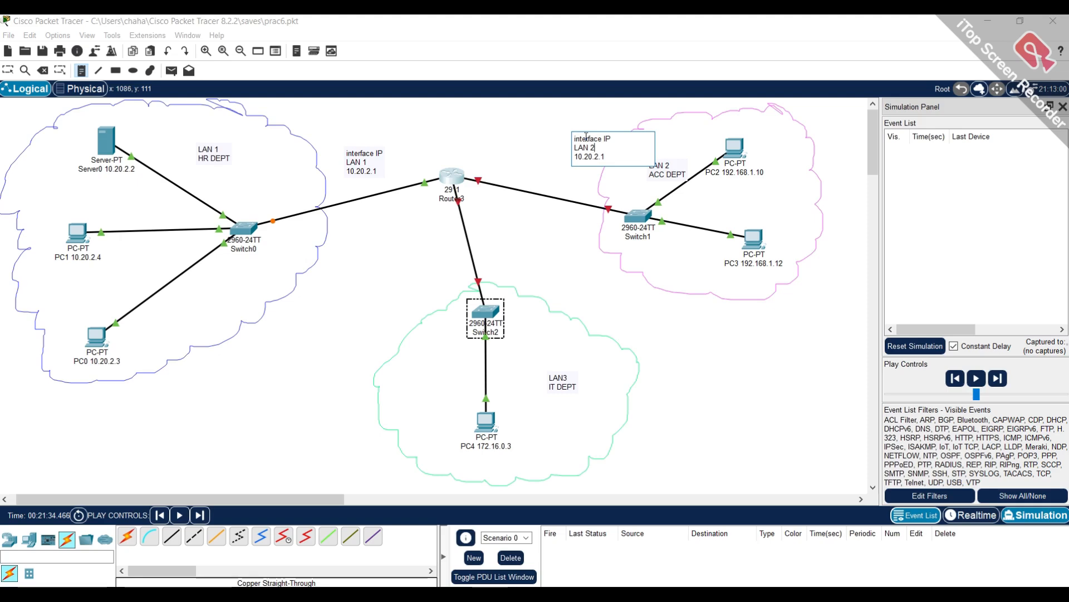
# Set the IP address line of the new LAN 2 interface note to 192.168.1.1 and finish editing the note.
pyautogui.press('Down')
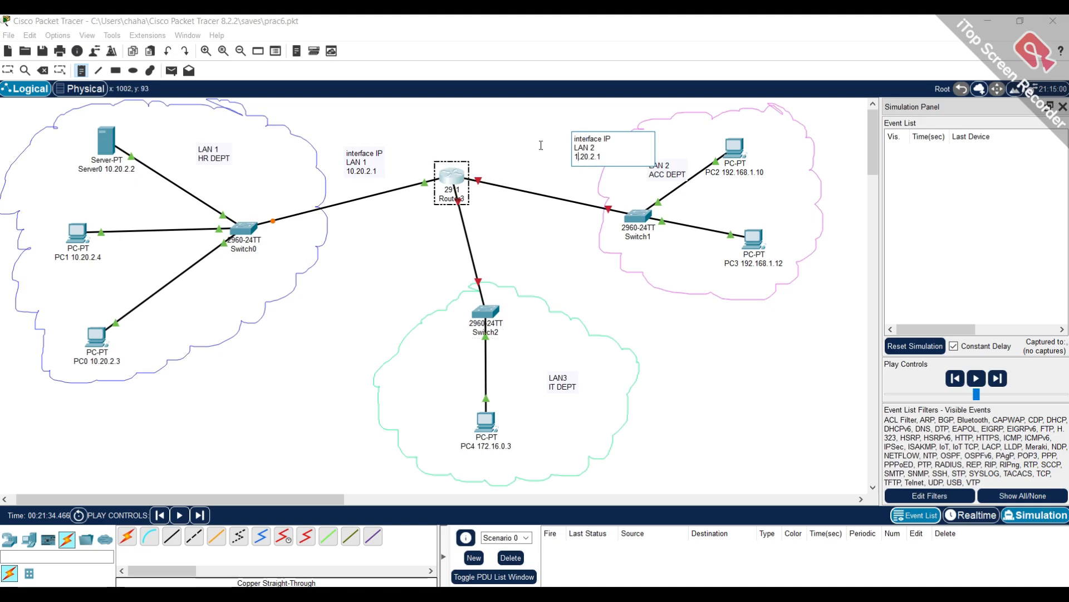
pyautogui.press('Right')
pyautogui.press('Right')
pyautogui.press('Down')
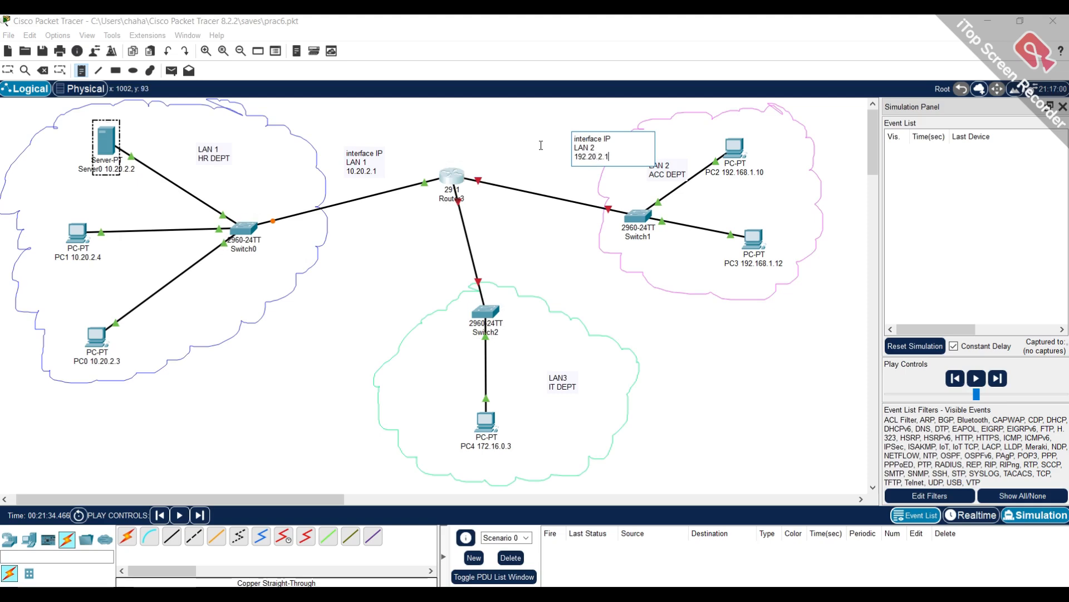
pyautogui.press('BackSpace')
pyautogui.press('BackSpace')
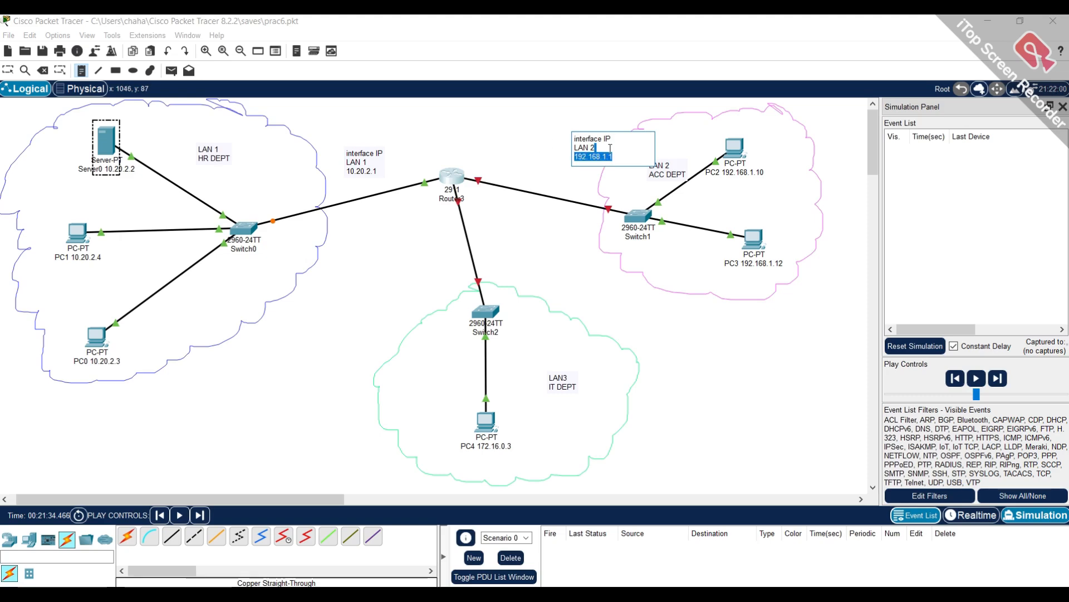
pyautogui.moveTo(610, 155); pyautogui.dragTo(572, 152)
pyautogui.click(511, 162)
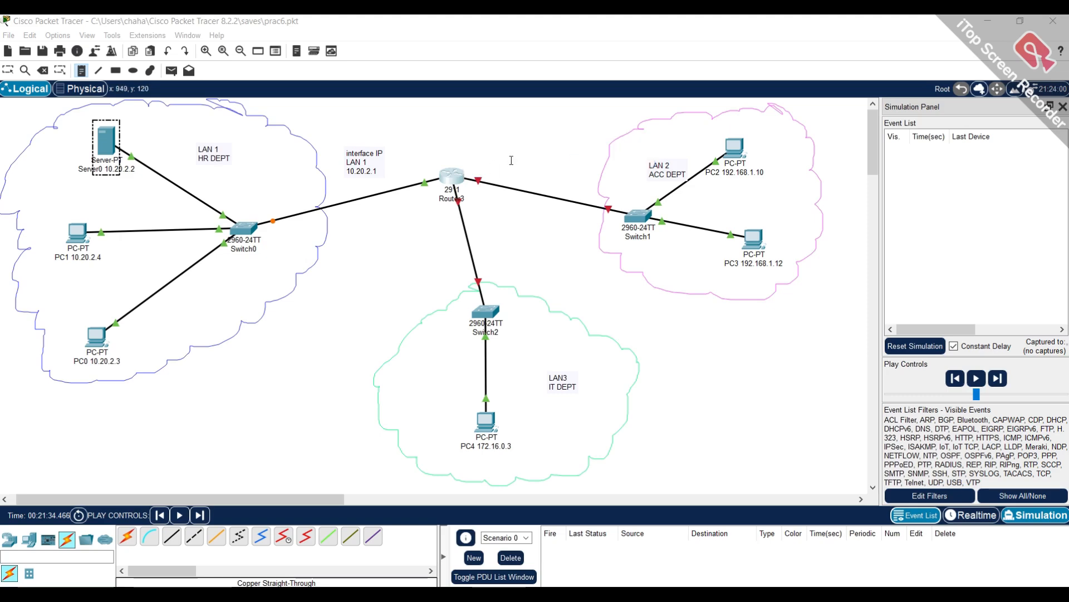
pyautogui.click(608, 144)
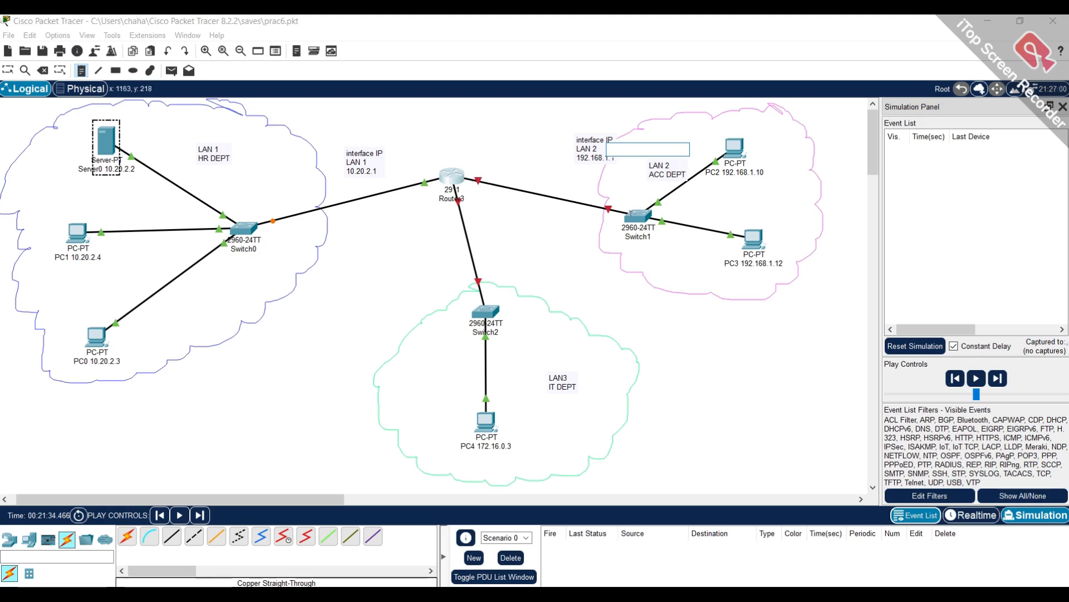
pyautogui.click(448, 169)
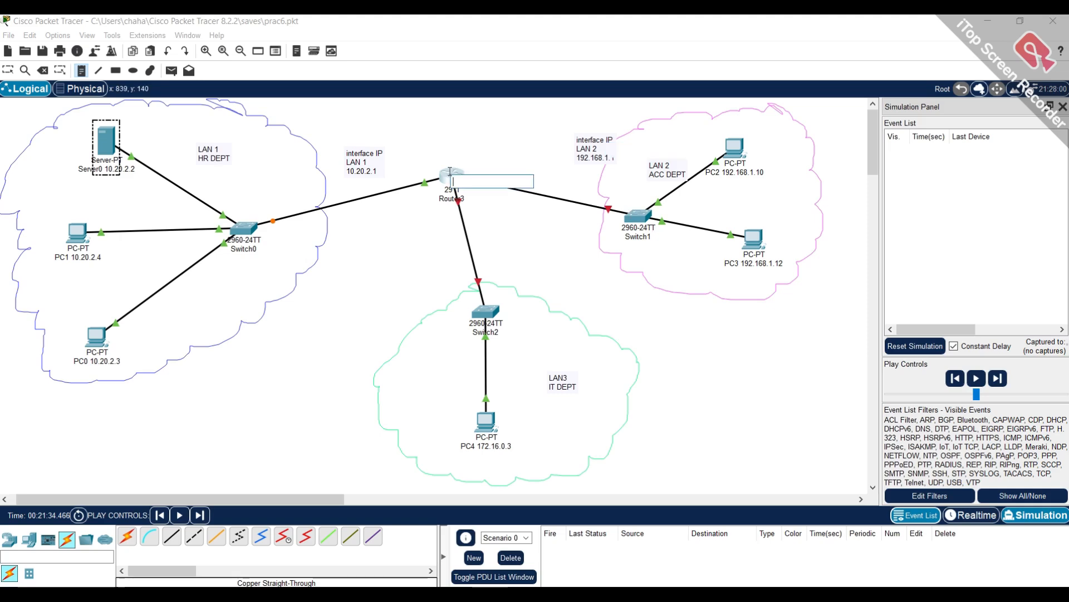
pyautogui.click(85, 69)
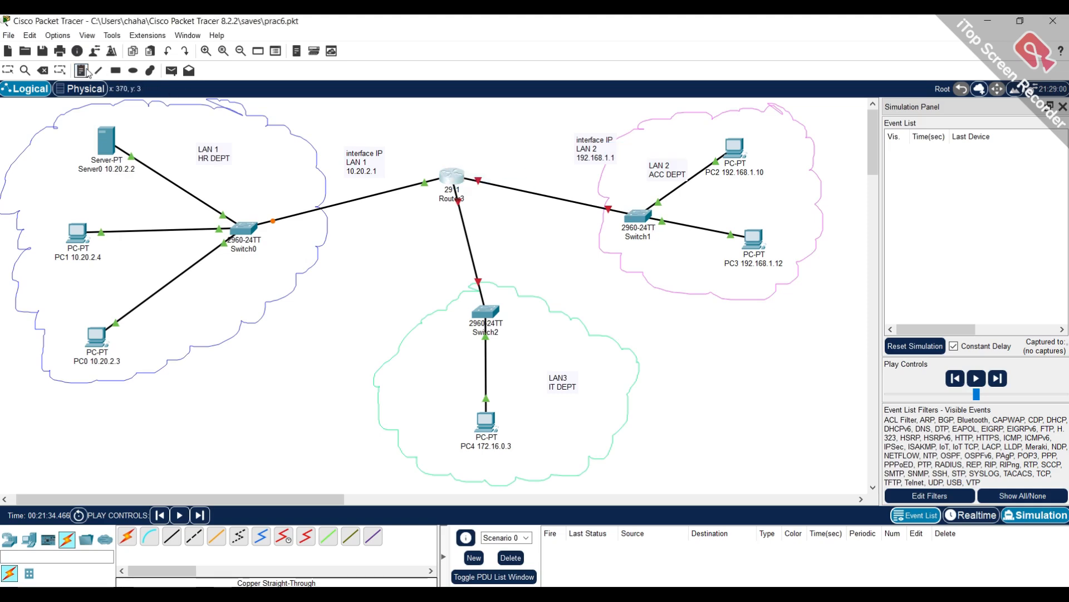
pyautogui.click(458, 170)
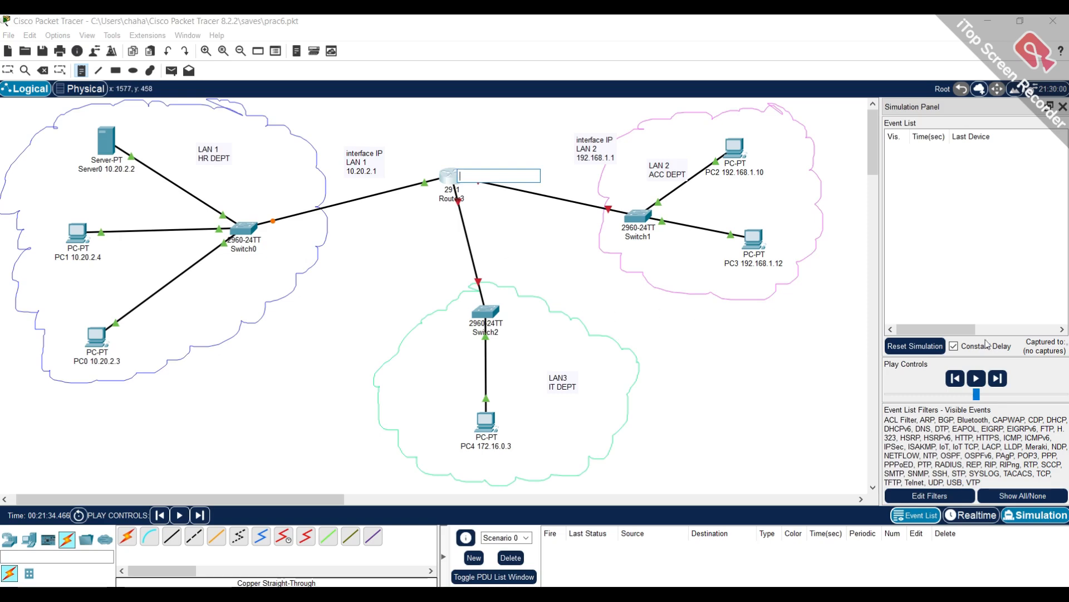
pyautogui.click(972, 295)
pyautogui.click(924, 348)
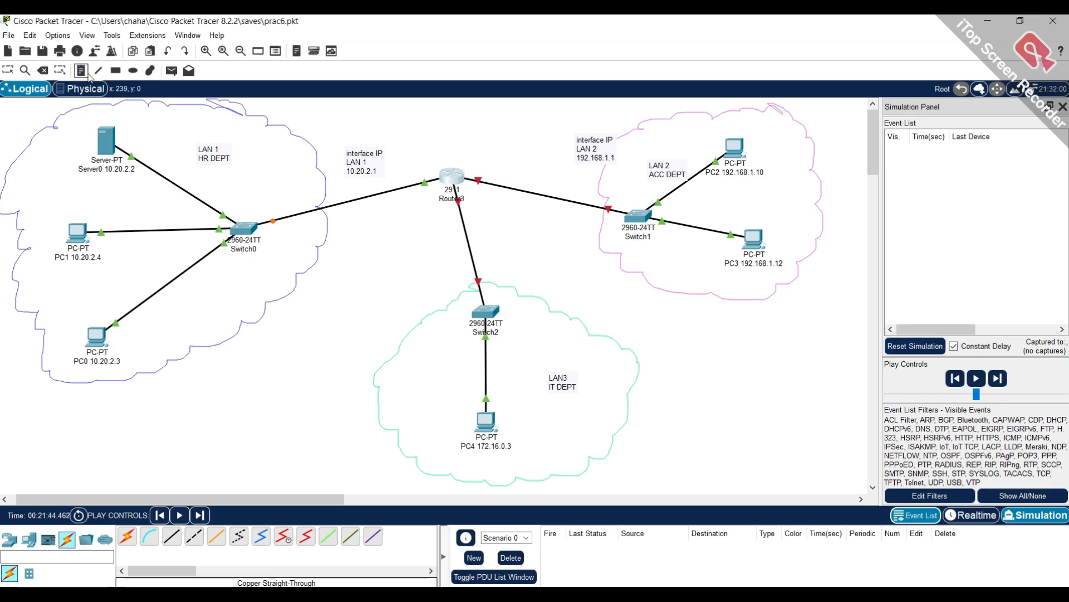
pyautogui.click(499, 182)
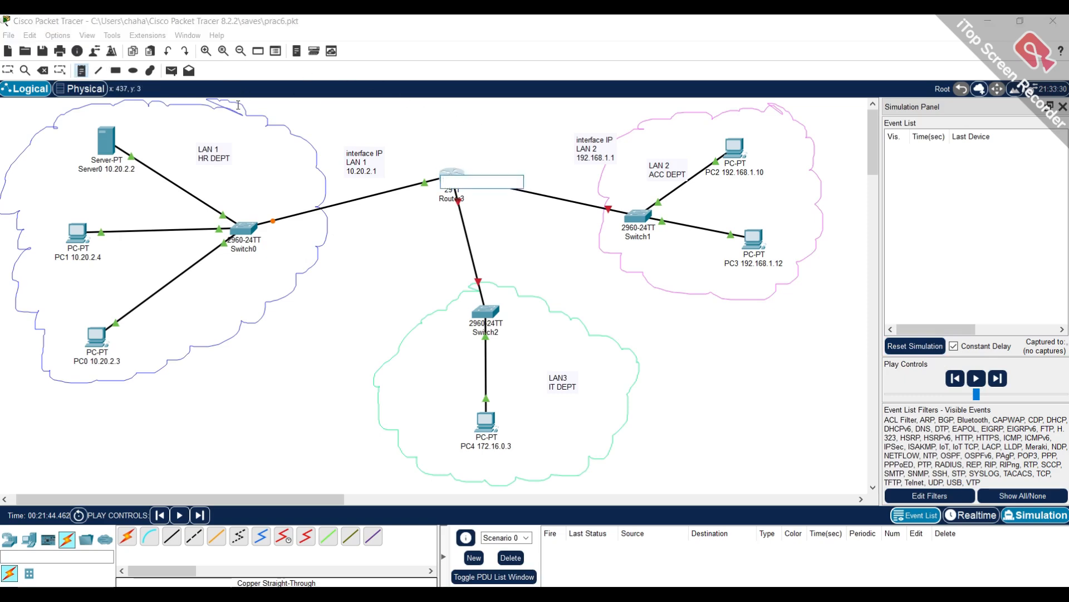
# Add a simple PDU from PC0 to PC1.
pyautogui.click(172, 72)
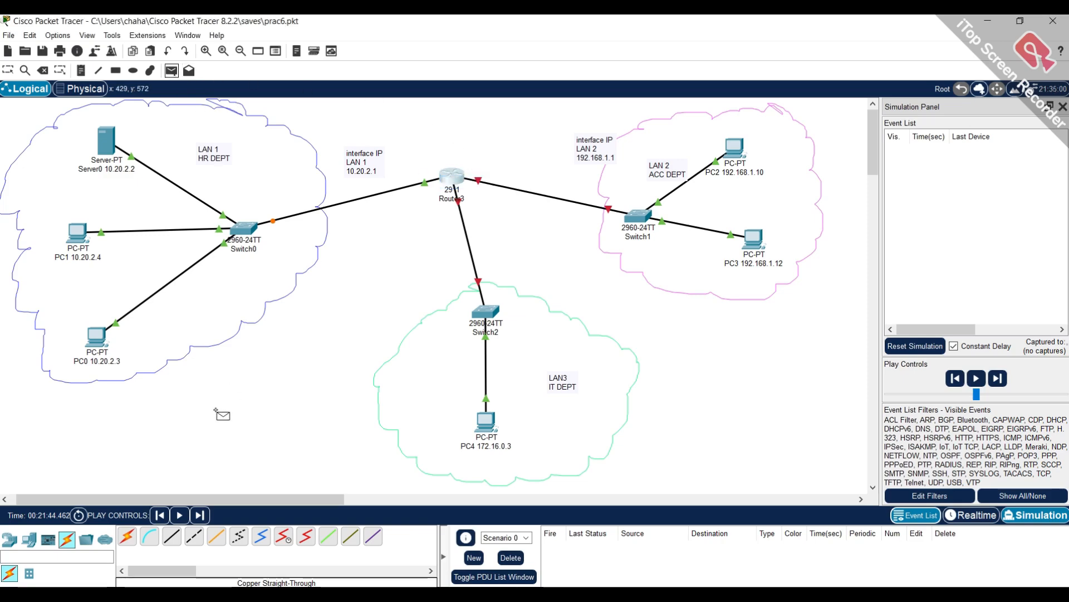
pyautogui.click(93, 336)
pyautogui.click(71, 233)
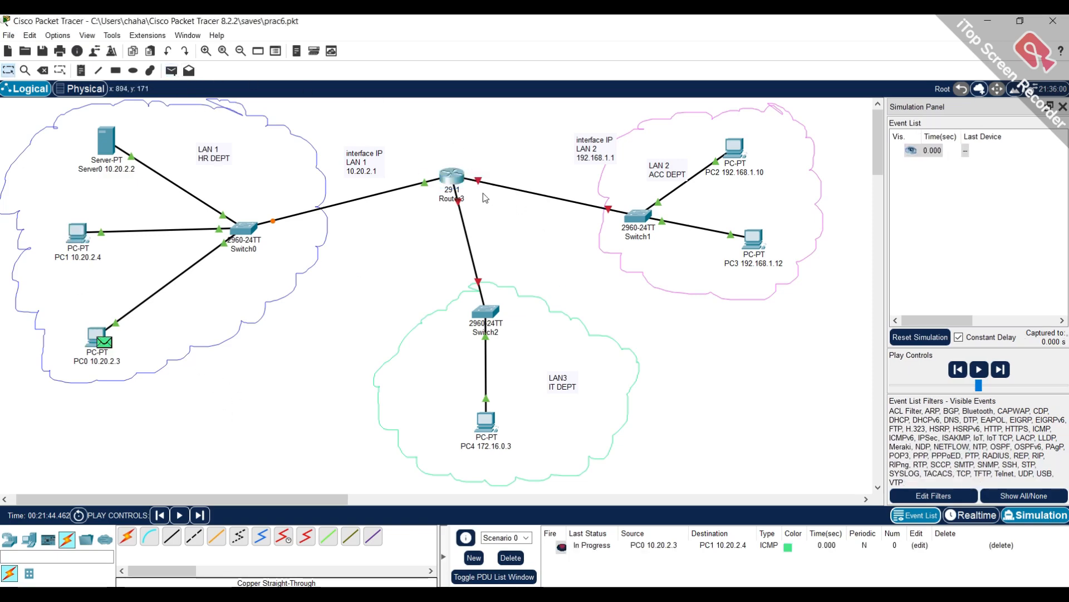
# Configure the 2911 router's GigabitEthernet0/1 interface with IPv4 address 192.168.1.1 and subnet mask 255.255.255.0.
pyautogui.click(450, 178)
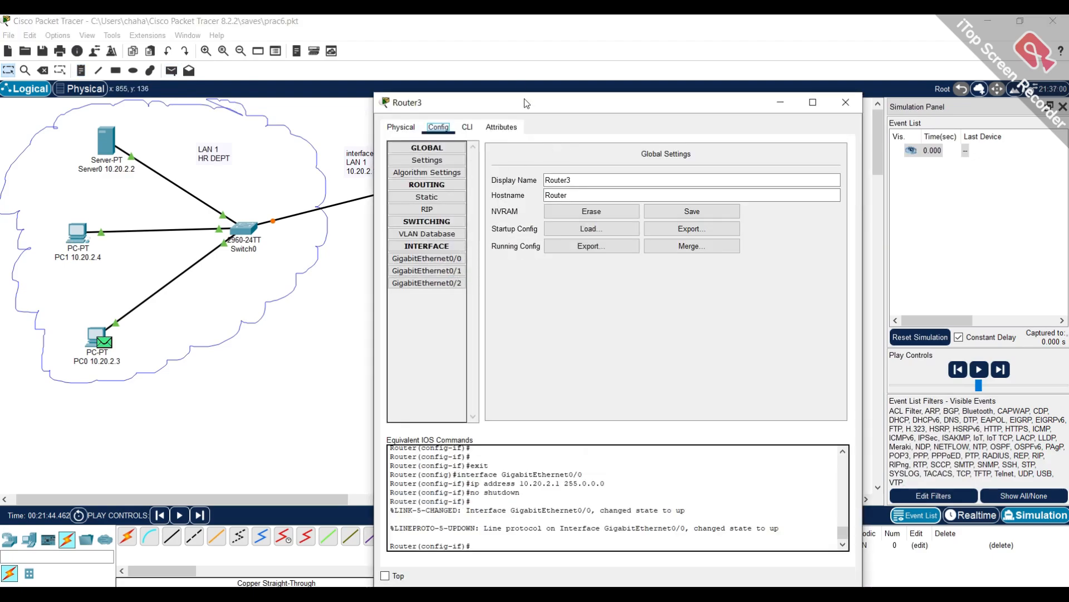
pyautogui.moveTo(527, 103); pyautogui.dragTo(233, 117)
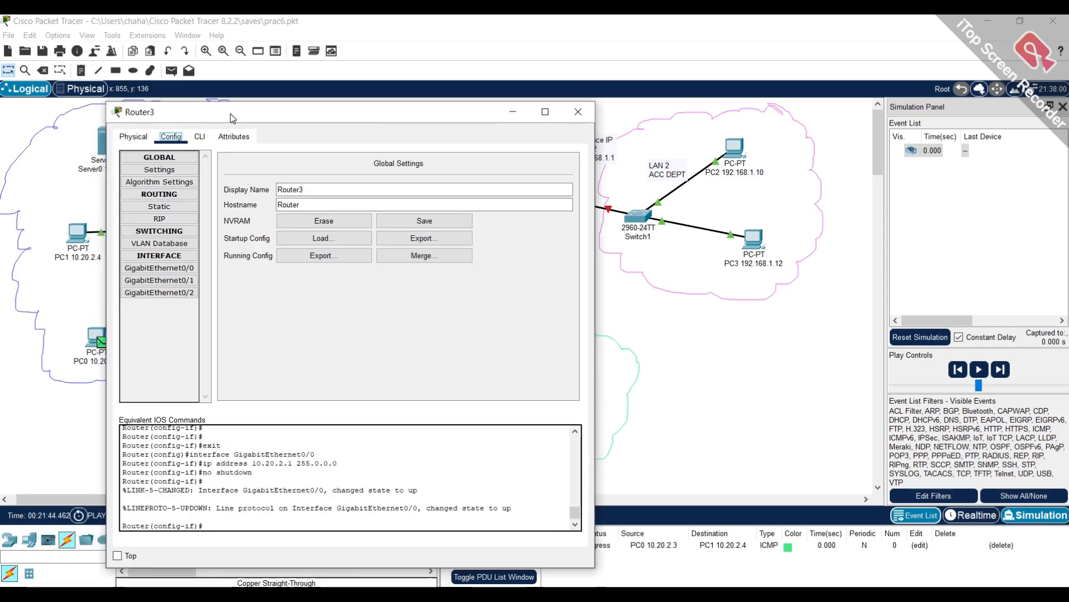
pyautogui.click(182, 282)
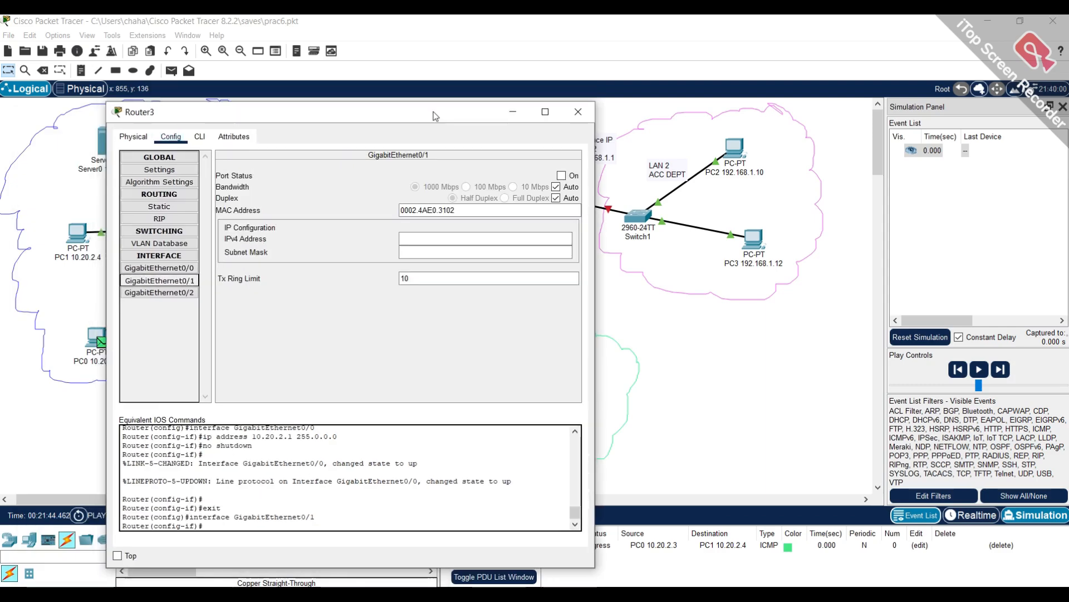
pyautogui.moveTo(433, 112); pyautogui.dragTo(370, 298)
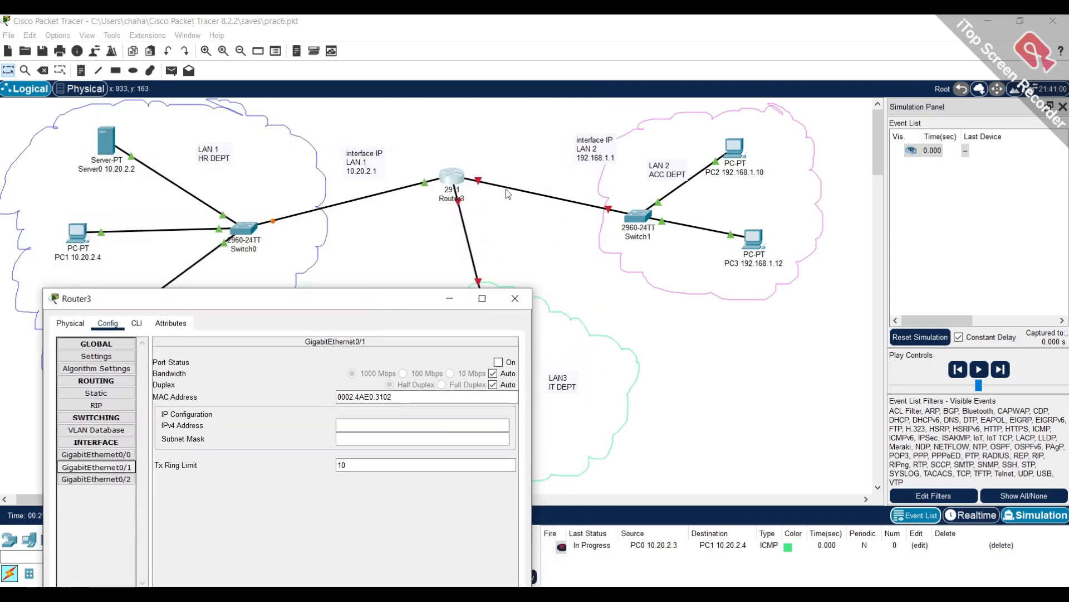
pyautogui.click(397, 422)
pyautogui.write('192.168.1.1')
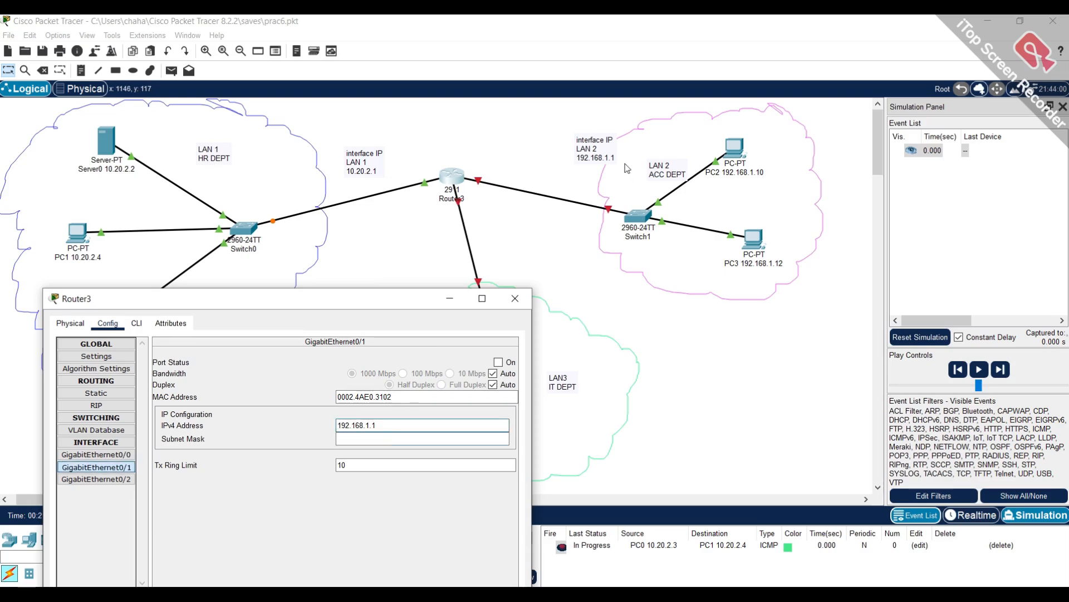
pyautogui.press('Tab')
# Turn on the router's GigabitEthernet0/1 port and close the router window.
pyautogui.moveTo(389, 307); pyautogui.dragTo(389, 256)
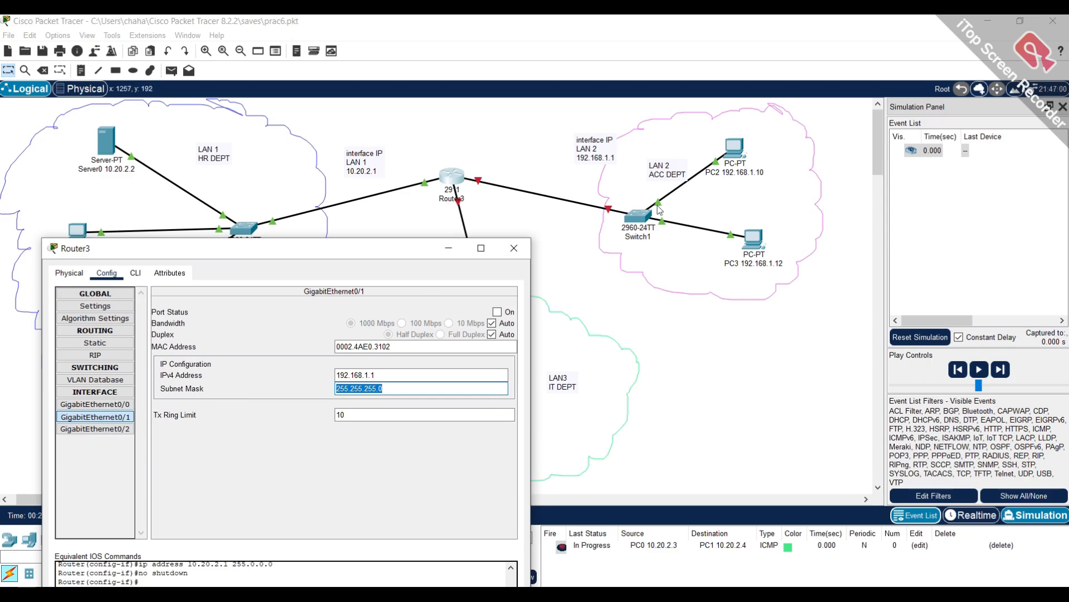
pyautogui.moveTo(396, 249); pyautogui.dragTo(457, 130)
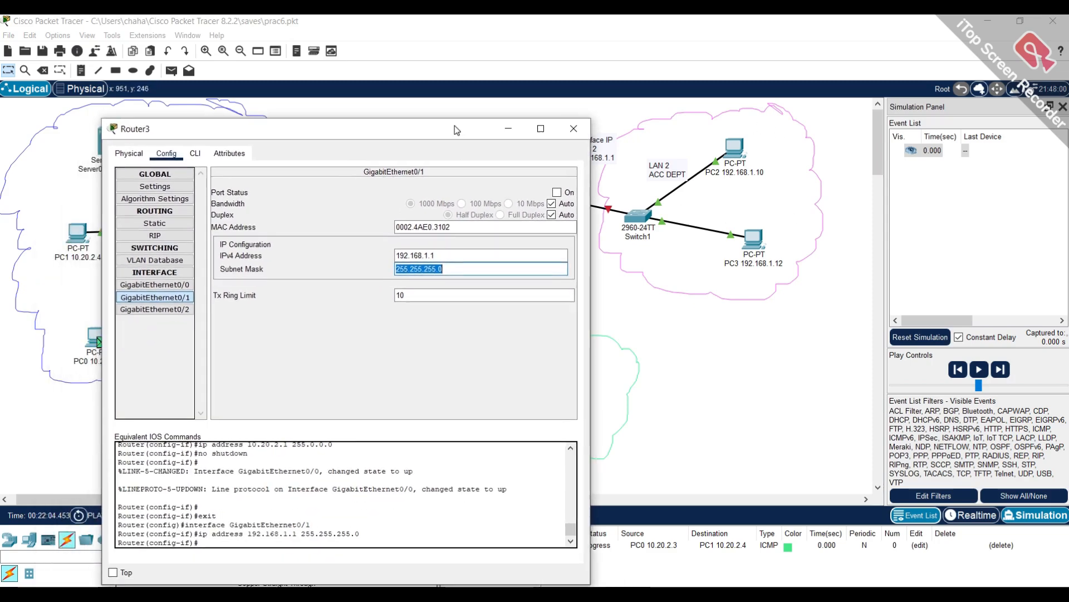
pyautogui.click(557, 192)
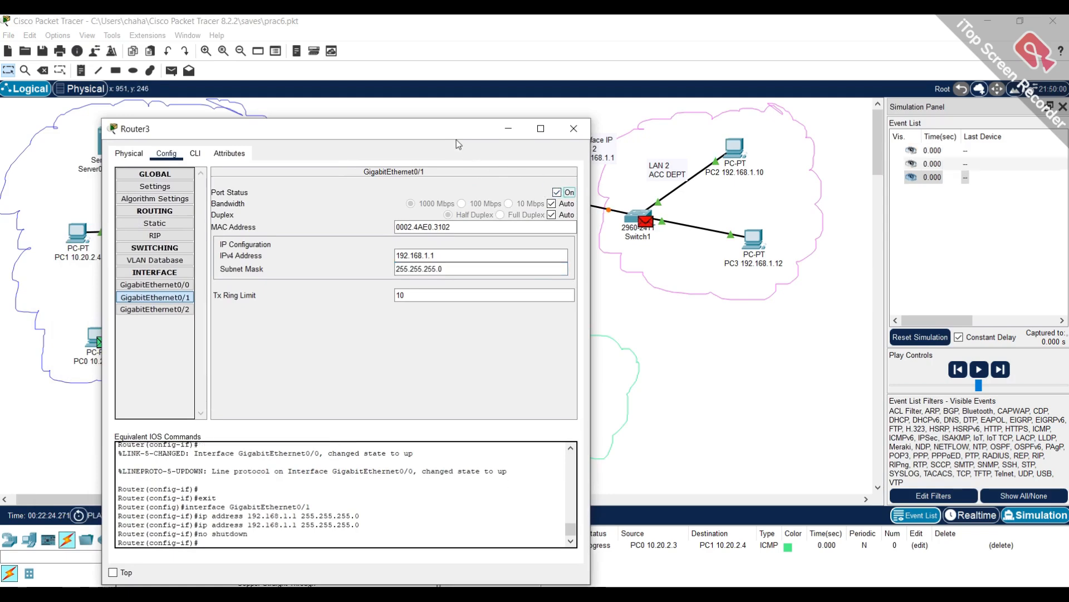
pyautogui.moveTo(453, 128); pyautogui.dragTo(407, 135)
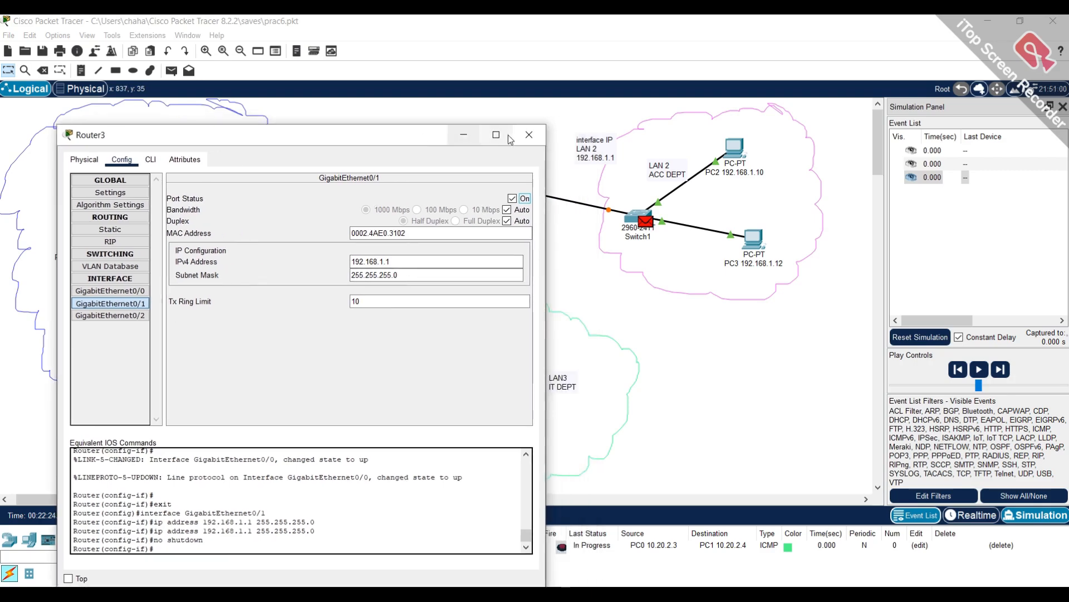
pyautogui.click(528, 135)
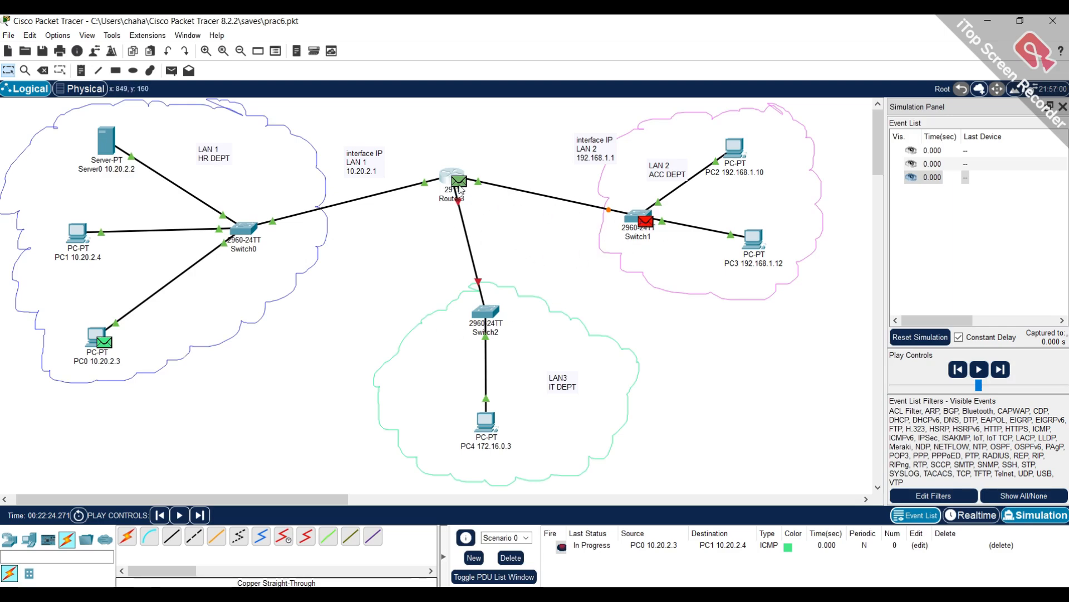
# Copy the LAN 2 interface note's text into a new note beside the link between the router and Switch2.
pyautogui.click(602, 139)
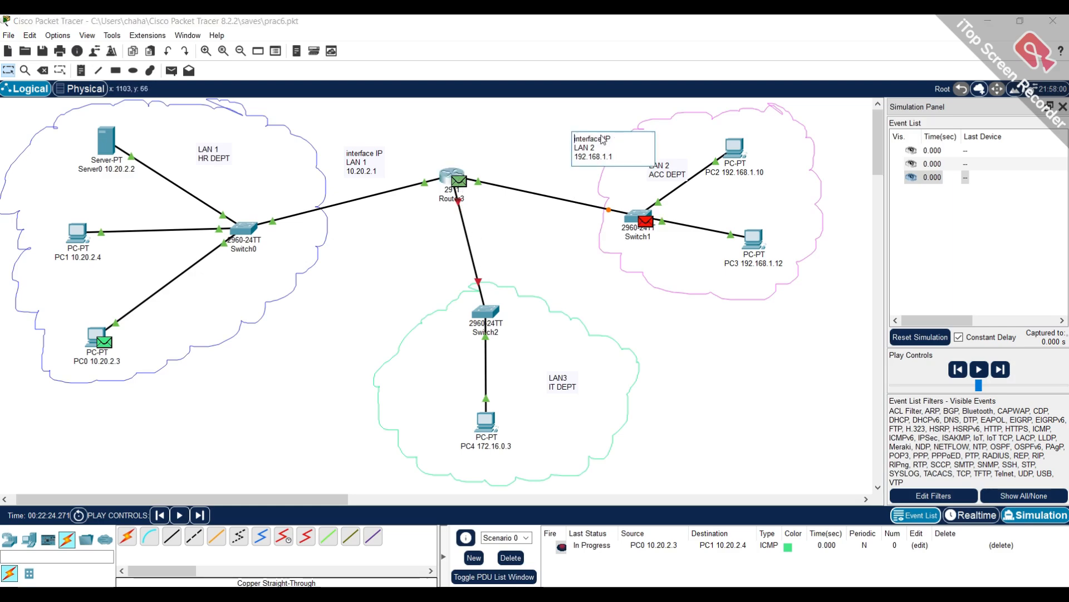
pyautogui.hotkey('ctrl', 'a')
pyautogui.hotkey('ctrl', 'c')
pyautogui.click(517, 255)
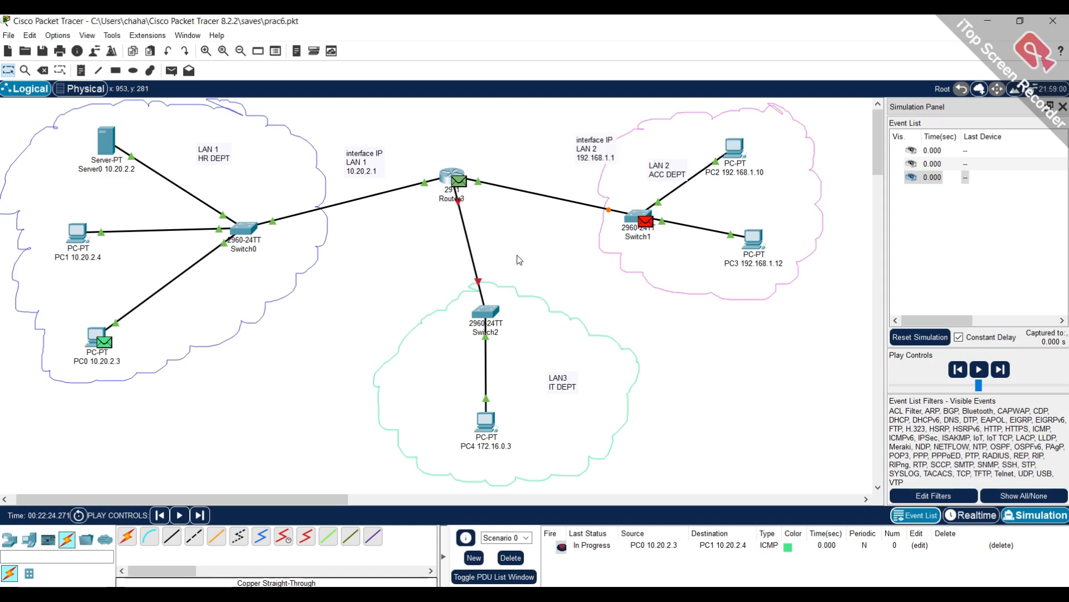
pyautogui.click(82, 72)
pyautogui.click(426, 241)
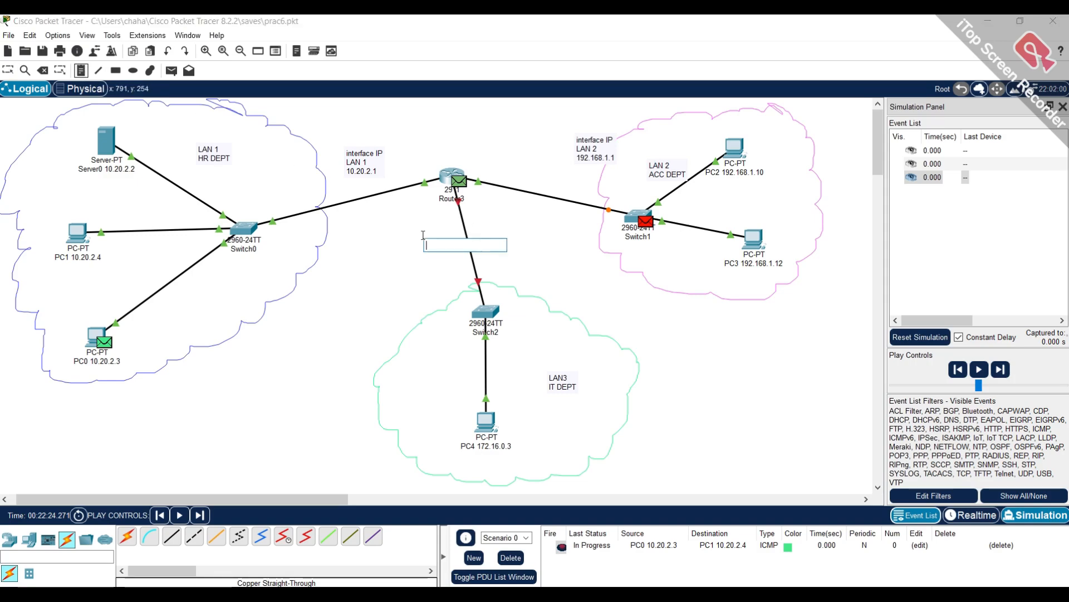
pyautogui.hotkey('ctrl', 'v')
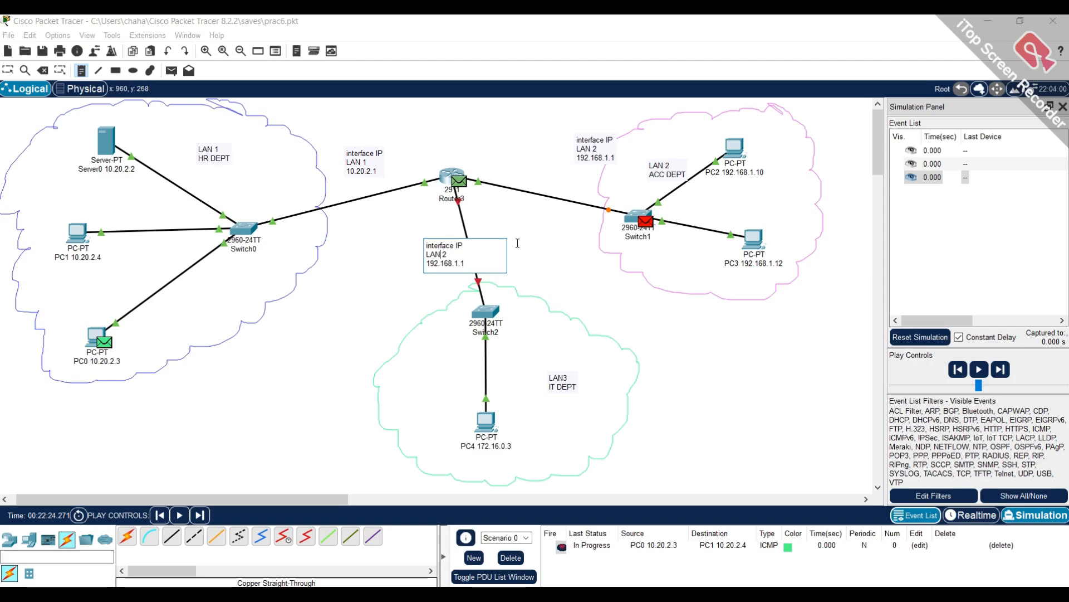
# Change the new note's last two lines to "LAN 3" and "172.16.0.1", and select the IP address in it.
pyautogui.press('Right')
pyautogui.press('Right')
pyautogui.press('Right')
pyautogui.press('Right')
pyautogui.press('Right')
pyautogui.press('Right')
pyautogui.press('Right')
pyautogui.press('BackSpace')
pyautogui.press('BackSpace')
pyautogui.press('BackSpace')
pyautogui.press('BackSpace')
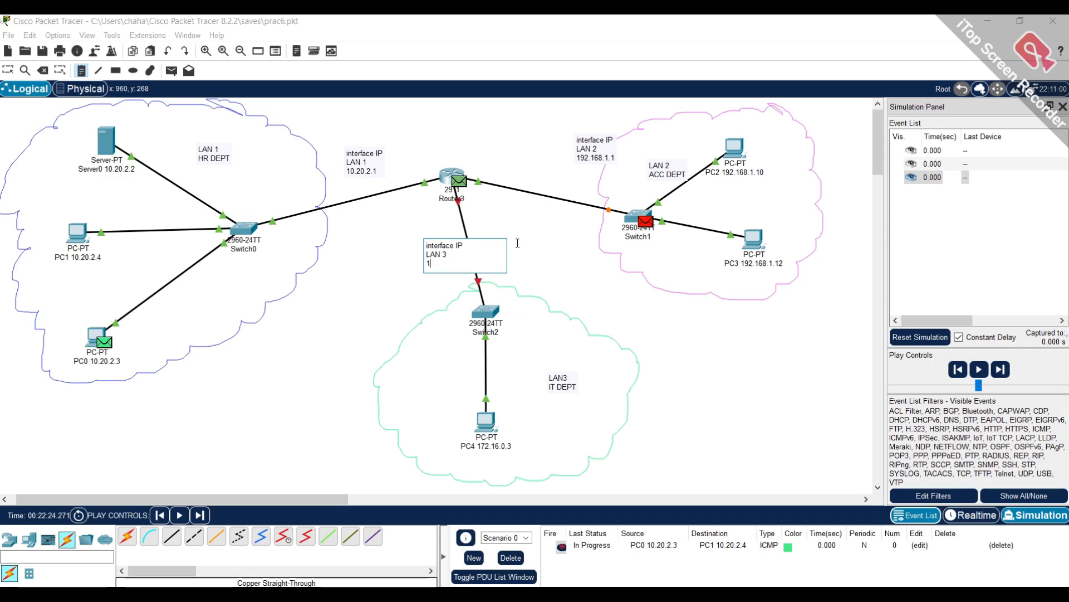
pyautogui.write('72.16.0.1')
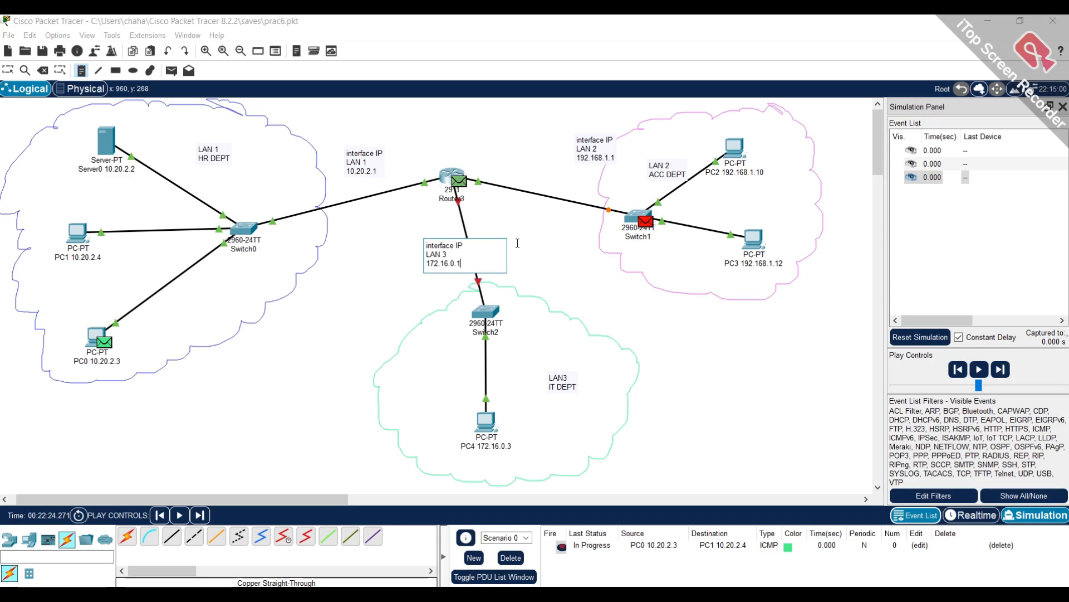
pyautogui.press('Tab')
pyautogui.press('Tab')
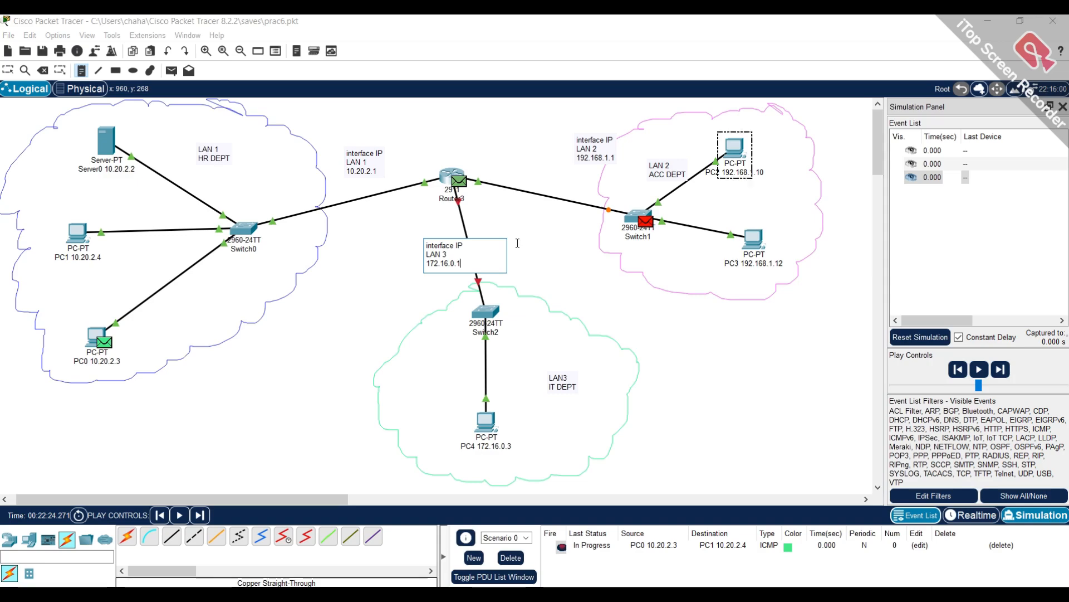
pyautogui.press('Tab')
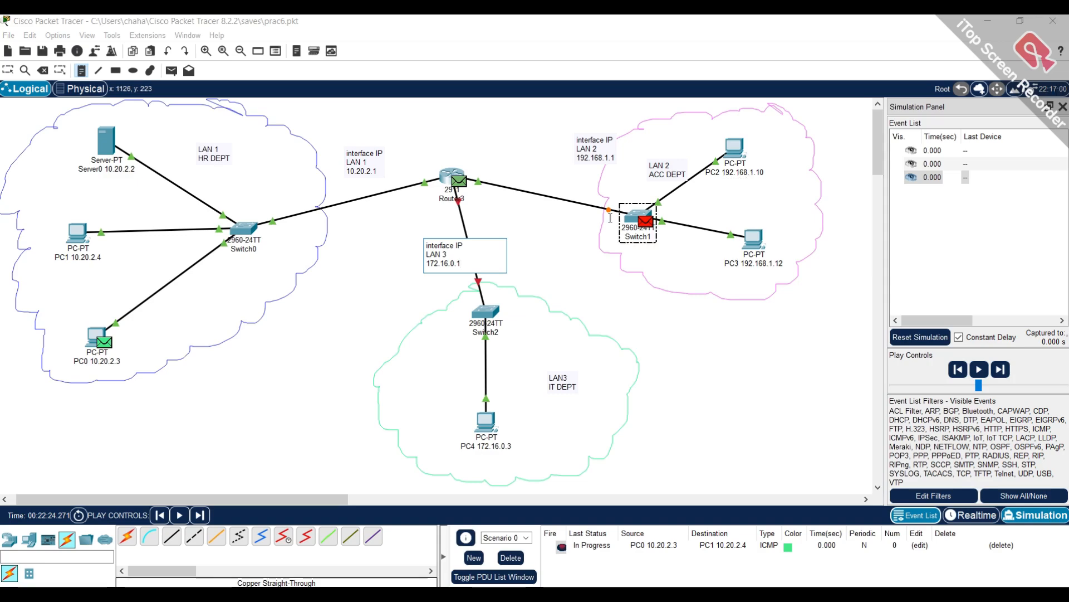
pyautogui.moveTo(472, 261); pyautogui.dragTo(424, 259)
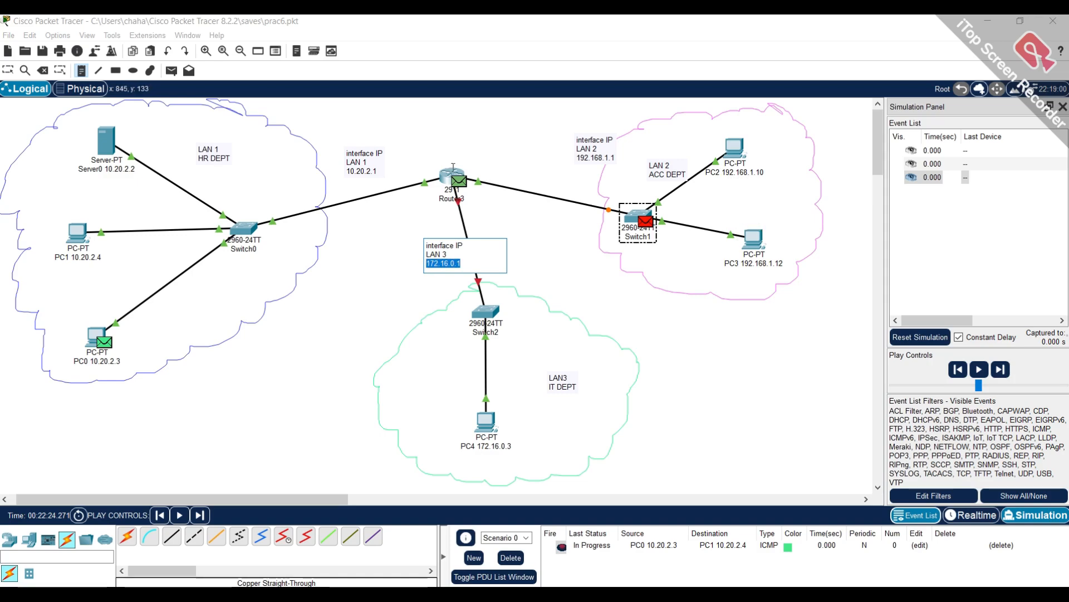
# Finish editing the LAN 3 interface note and delete the PDU of Scenario 0.
pyautogui.click(453, 172)
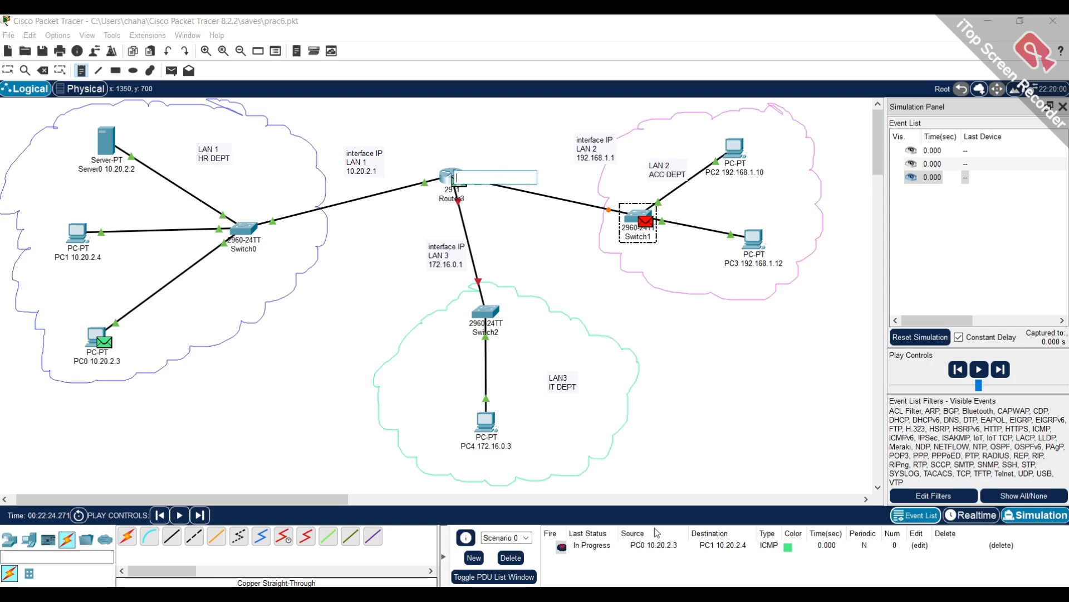
pyautogui.click(511, 558)
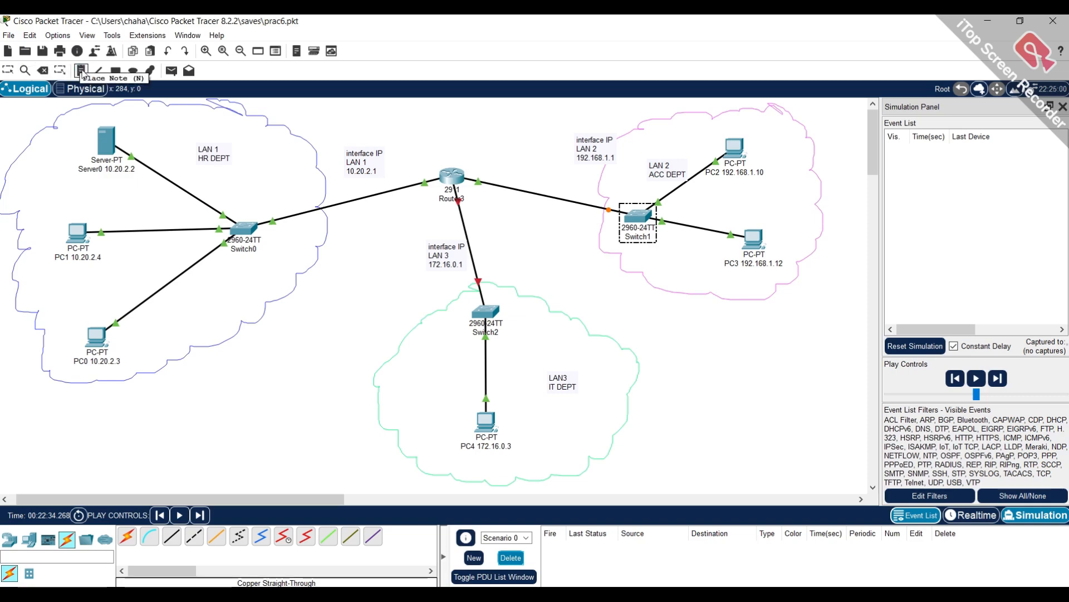
# Add a simple PDU from PC1 to PC0.
pyautogui.click(172, 70)
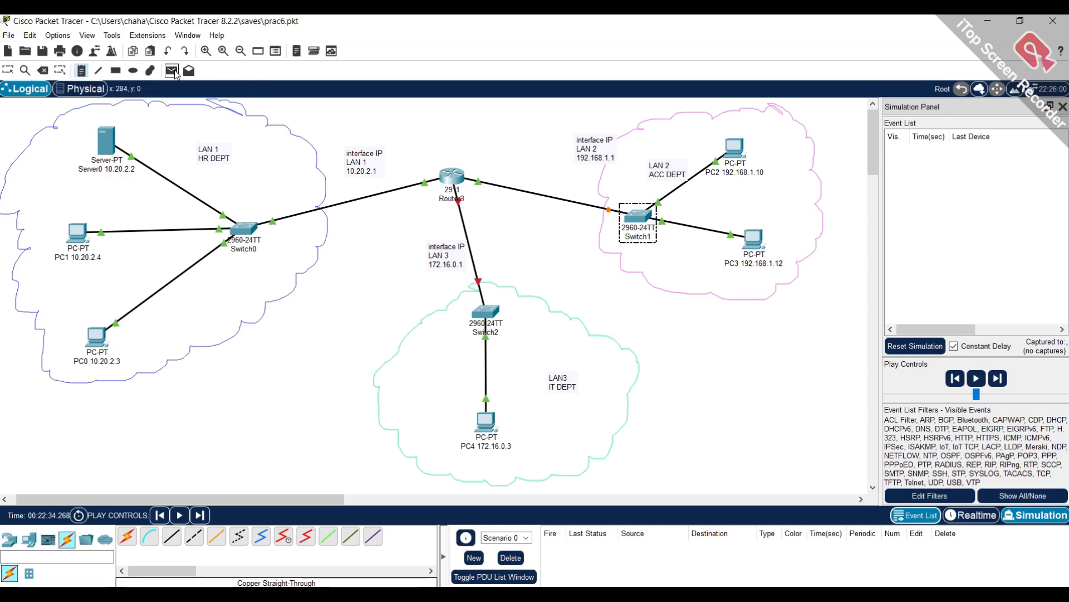
pyautogui.click(78, 233)
pyautogui.click(94, 337)
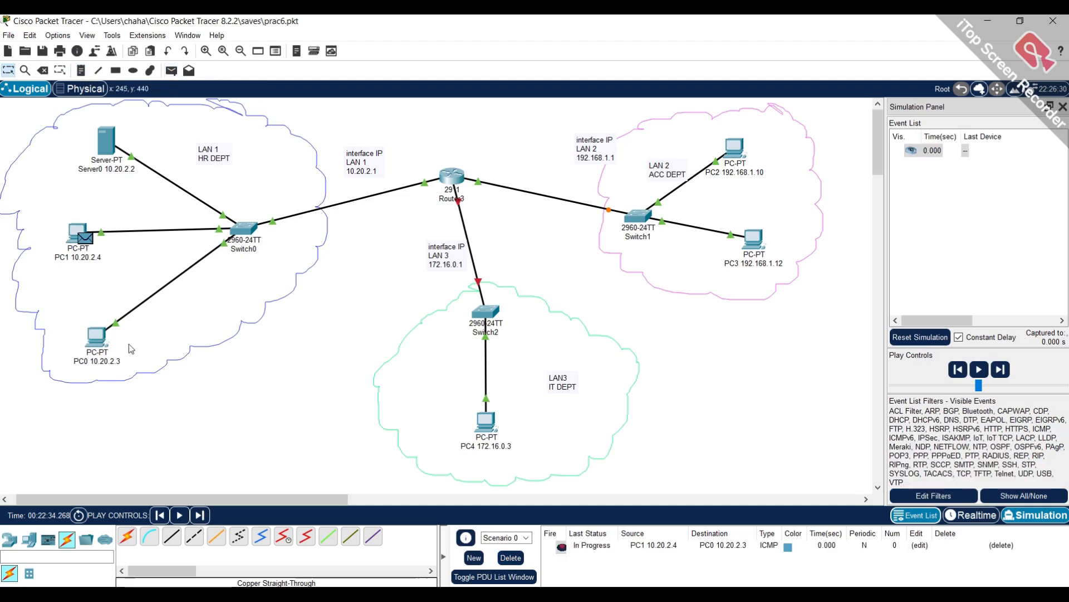
# Configure the router's GigabitEthernet0/2 interface with IPv4 address 172.16.0.1 and subnet mask 255.255.0.0.
pyautogui.click(451, 177)
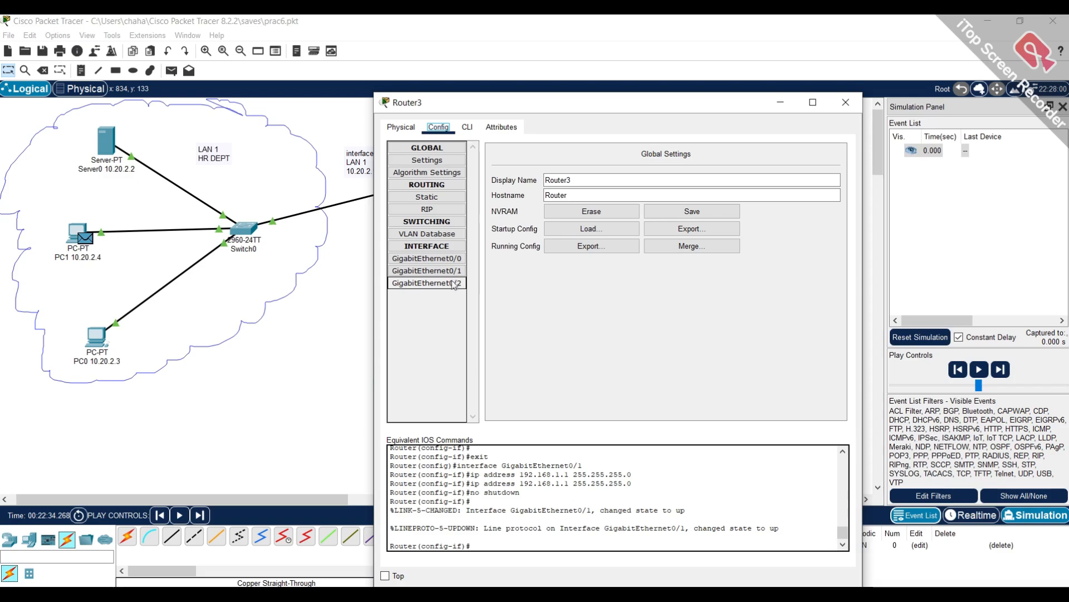
pyautogui.click(427, 283)
pyautogui.moveTo(580, 113); pyautogui.dragTo(352, 120)
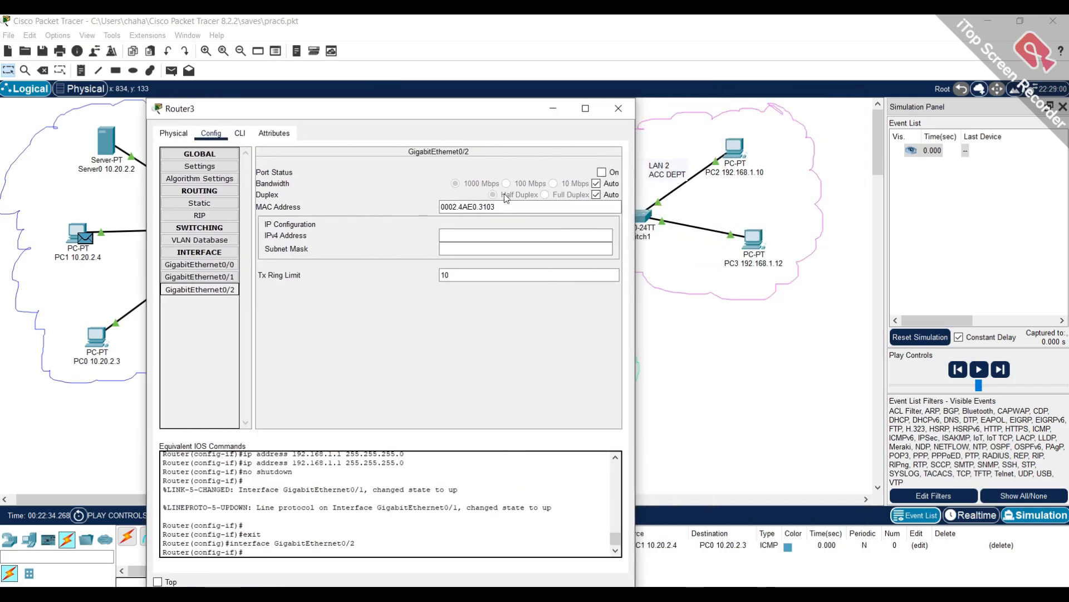
pyautogui.moveTo(469, 111); pyautogui.dragTo(241, 112)
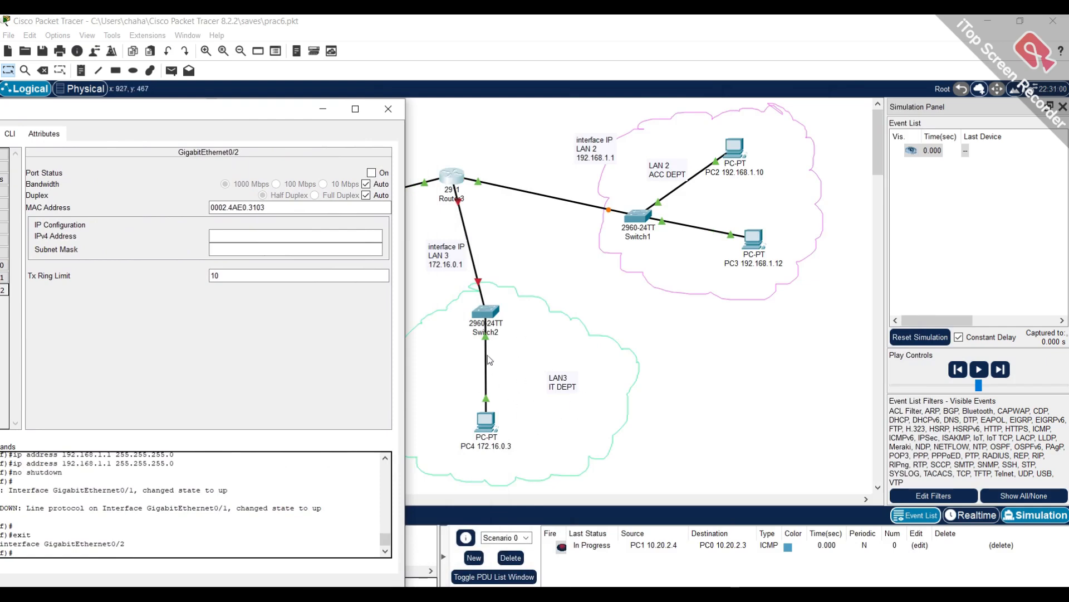
pyautogui.click(273, 234)
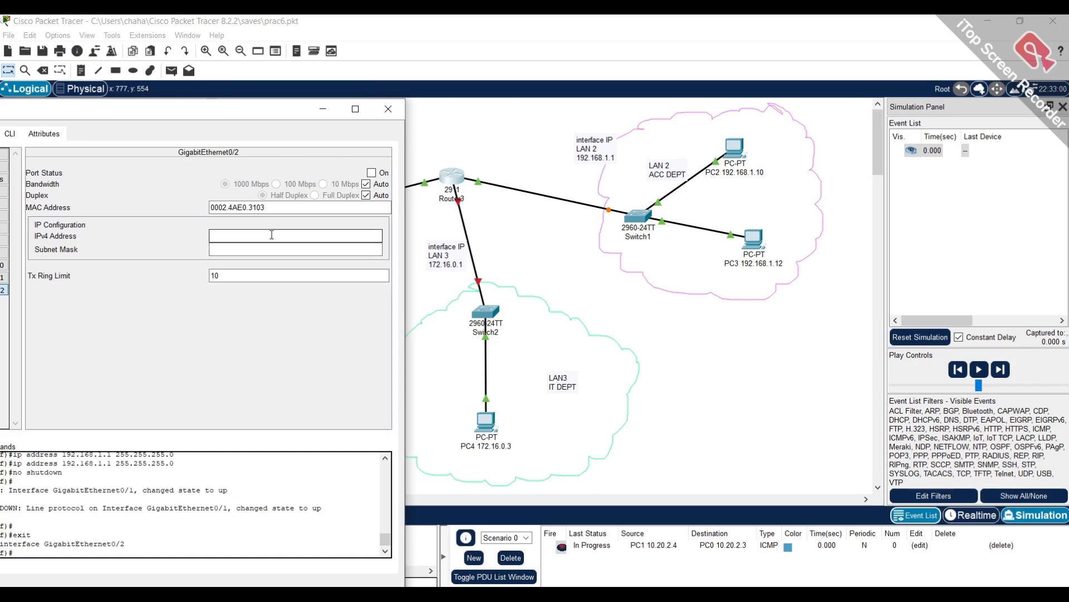
pyautogui.write('172.16.0.1')
pyautogui.click(274, 244)
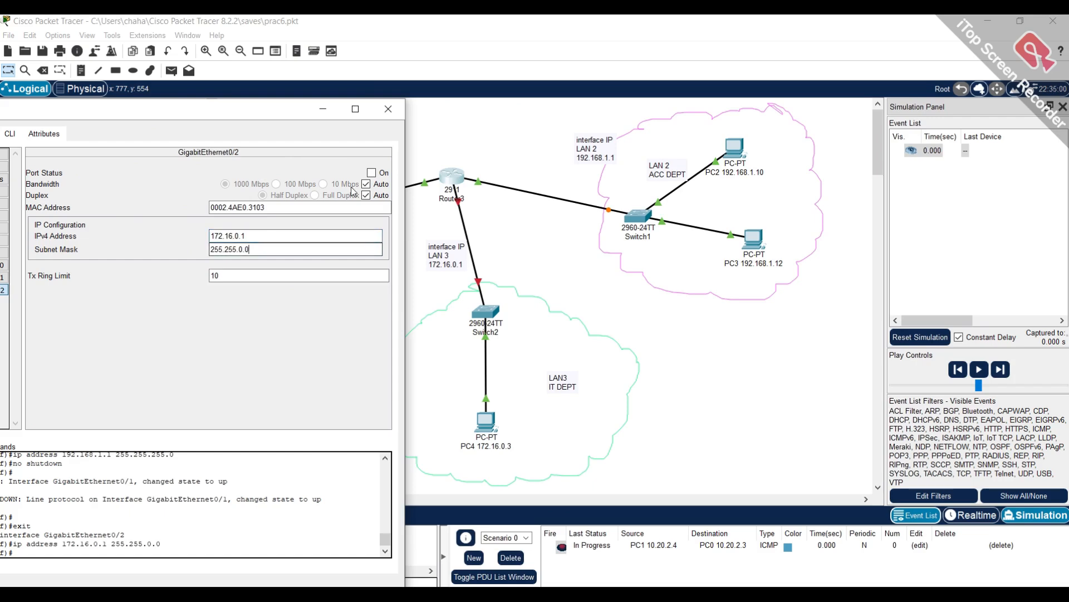
# Turn on the router's GigabitEthernet0/2 port and close the router window.
pyautogui.click(371, 172)
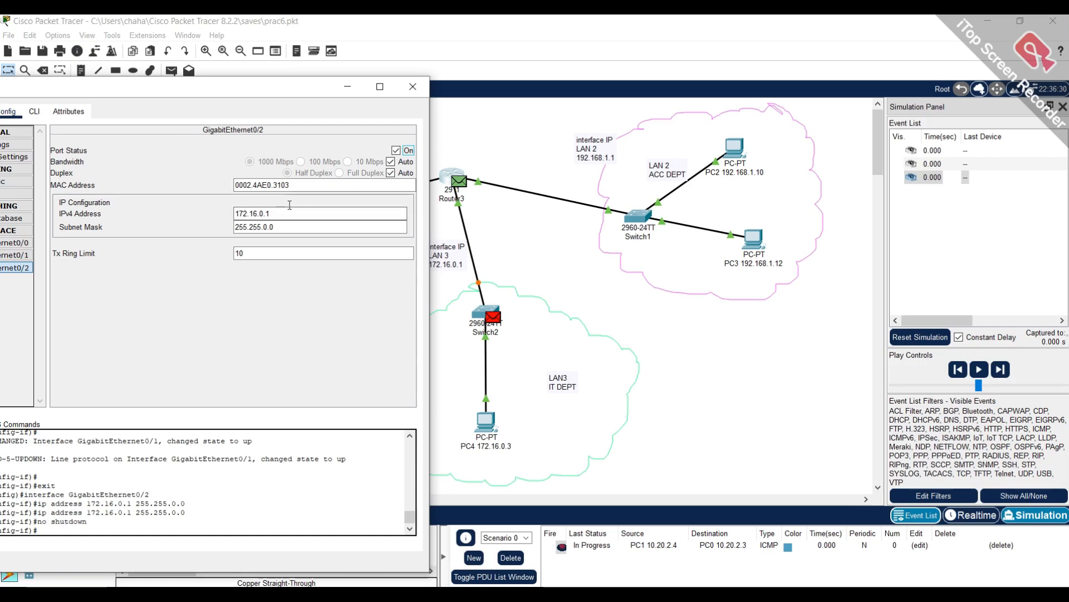
pyautogui.moveTo(273, 213); pyautogui.dragTo(237, 210)
pyautogui.click(413, 86)
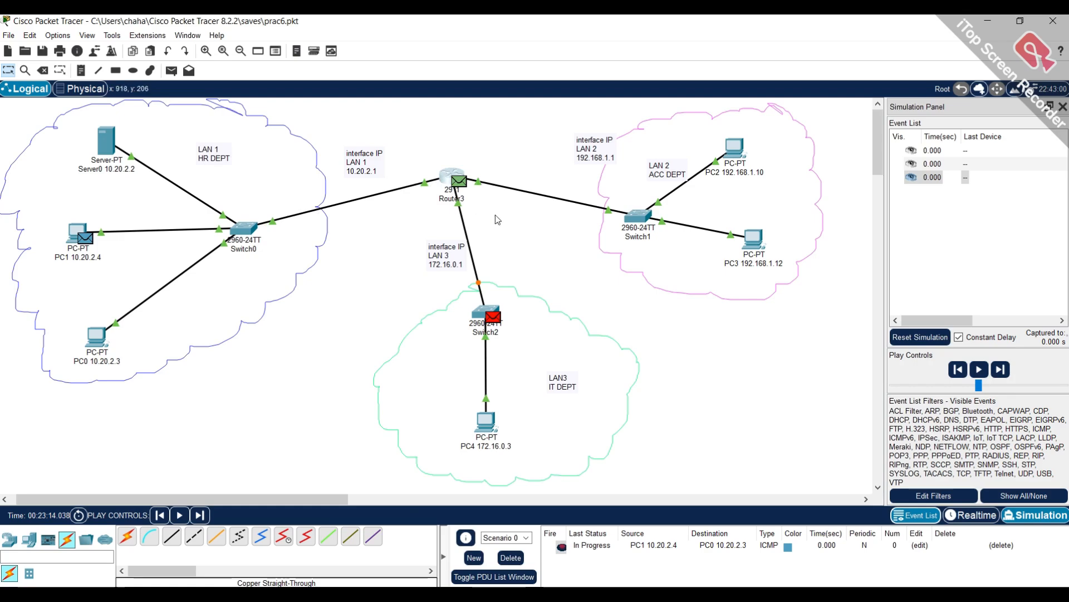
# Reset the simulation and delete the PC1-to-PC0 PDU from Scenario 0.
pyautogui.click(920, 337)
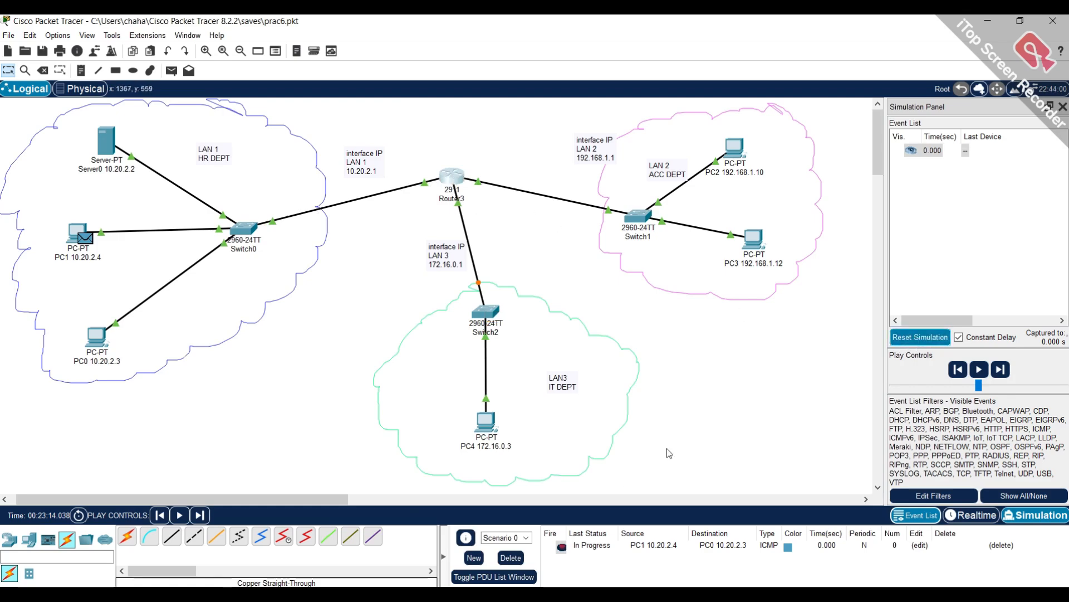
pyautogui.click(592, 544)
pyautogui.click(510, 561)
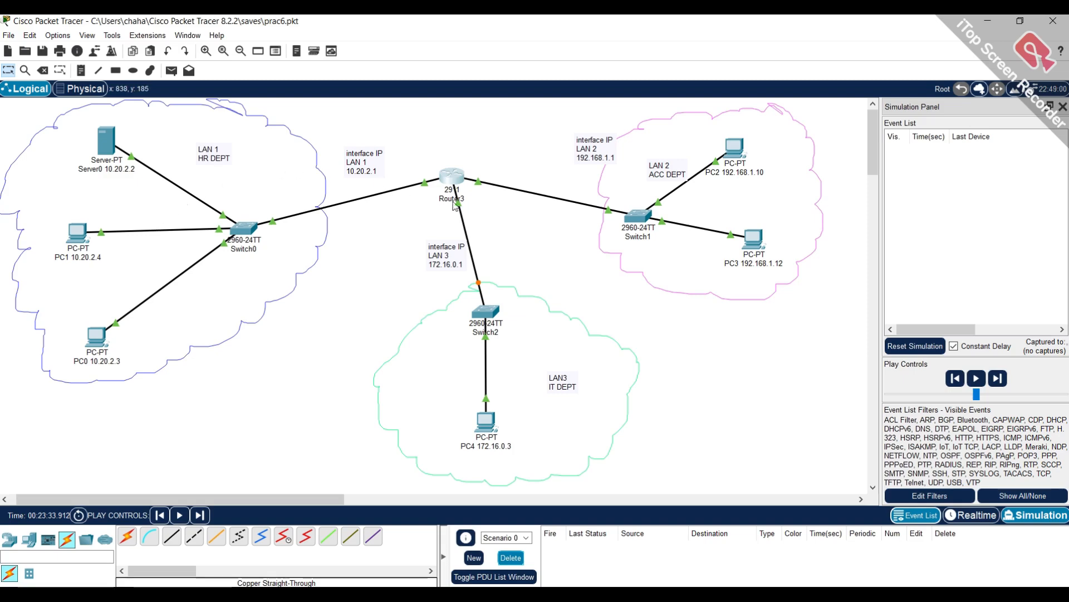
# Set PC0's IPv4 default gateway to the LAN 1 router interface address 10.20.2.1 and close its window.
pyautogui.moveTo(455, 208)
pyautogui.moveTo(86, 233)
pyautogui.moveTo(459, 175)
pyautogui.click(100, 332)
pyautogui.click(431, 170)
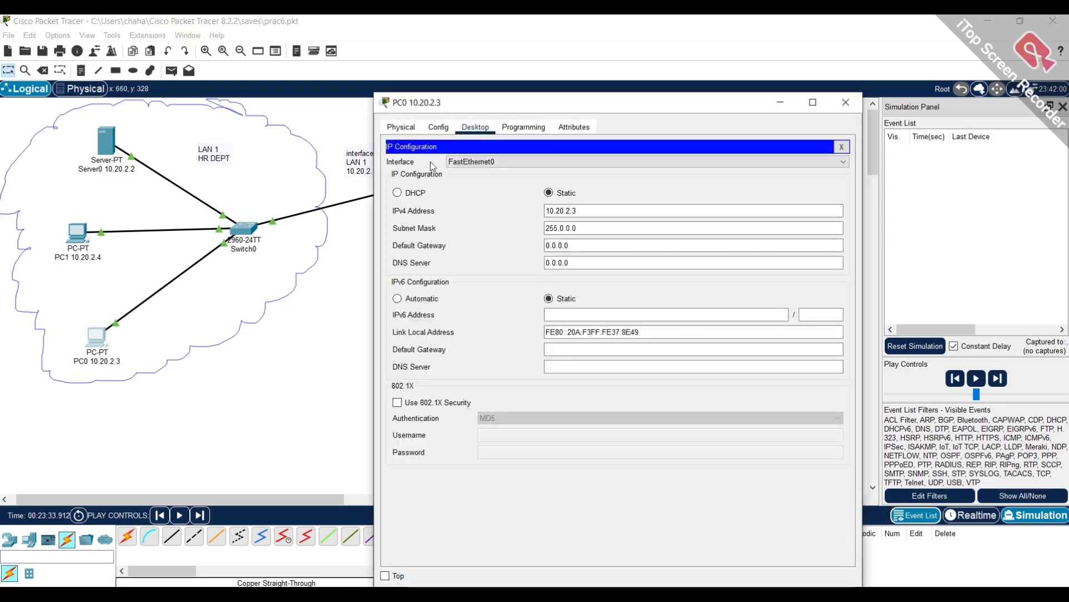
pyautogui.moveTo(601, 100); pyautogui.dragTo(864, 172)
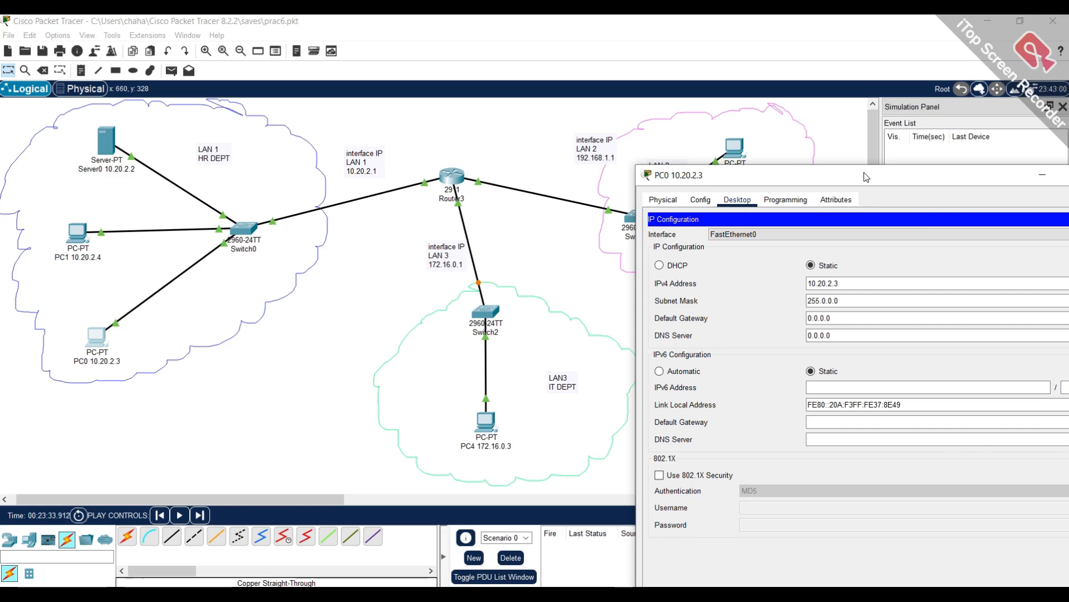
pyautogui.click(829, 334)
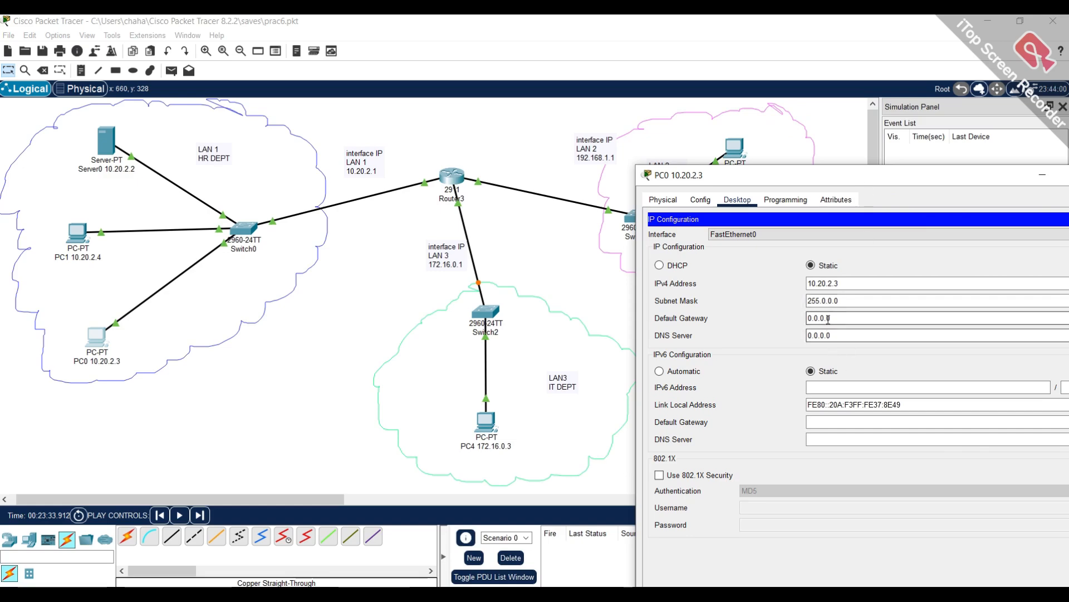
pyautogui.click(830, 317)
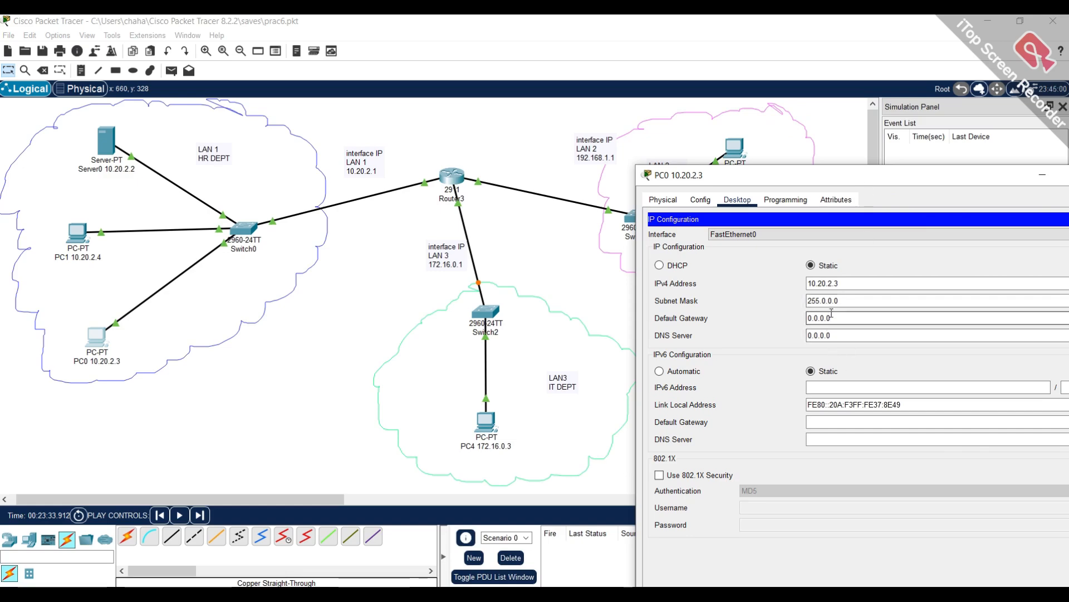
pyautogui.moveTo(840, 283); pyautogui.dragTo(788, 318)
pyautogui.hotkey('ctrl', 'c')
pyautogui.hotkey('ctrl', 'v')
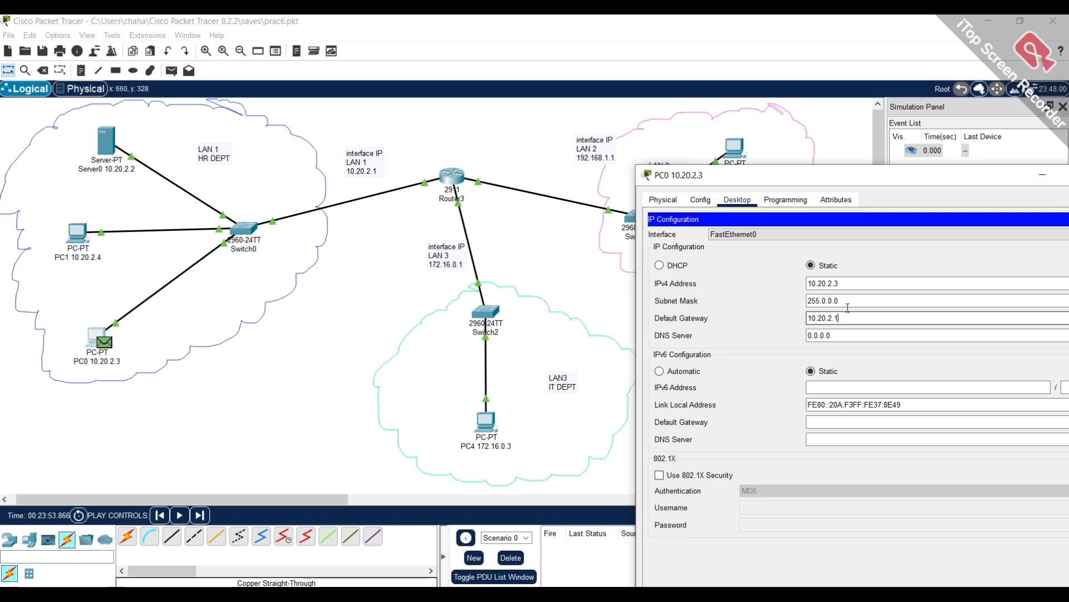
pyautogui.write('1')
pyautogui.moveTo(811, 308); pyautogui.dragTo(807, 317)
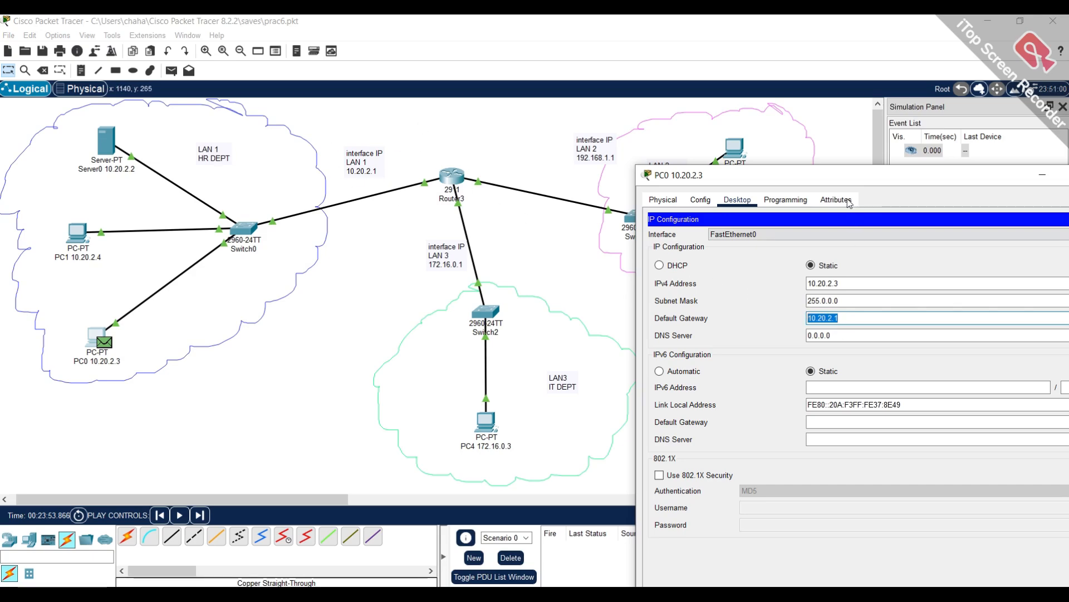
pyautogui.moveTo(840, 177); pyautogui.dragTo(721, 157)
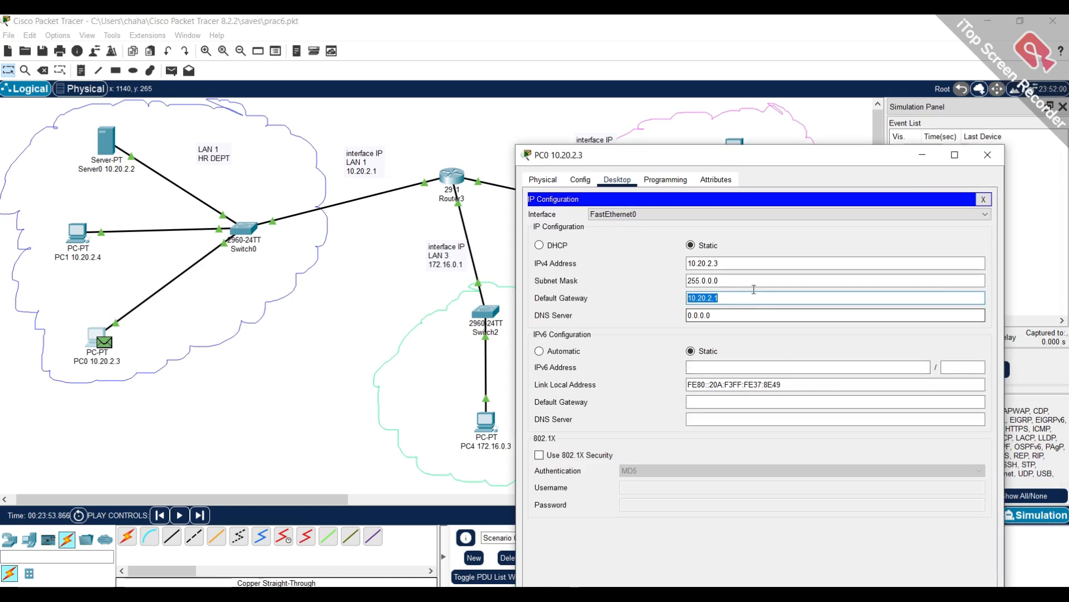
pyautogui.click(987, 154)
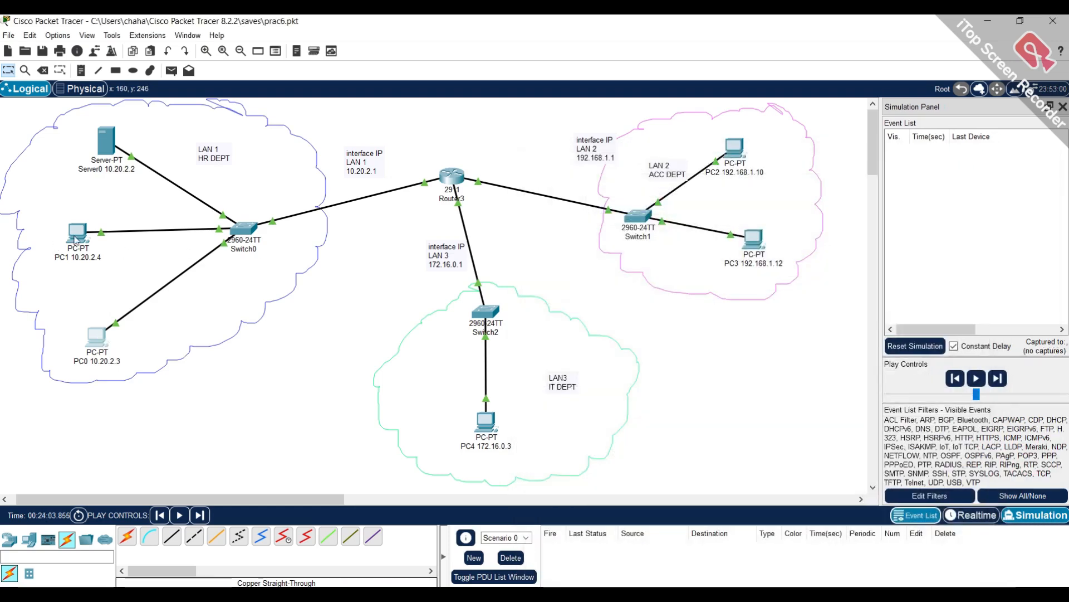
# Set PC1's IPv4 default gateway to 10.20.2.1 and close its window.
pyautogui.click(76, 239)
pyautogui.click(432, 195)
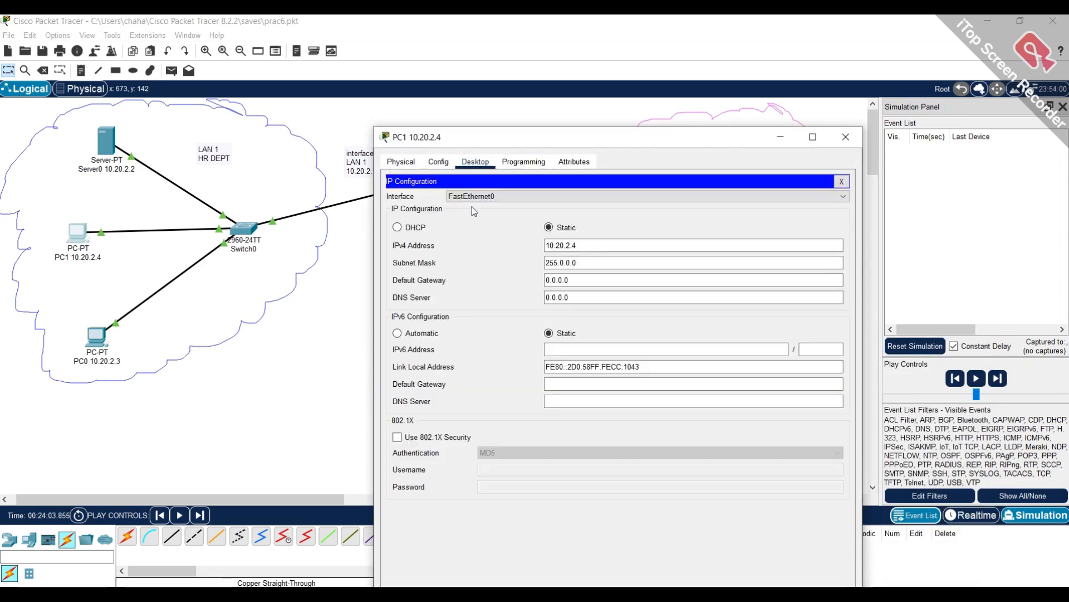
pyautogui.moveTo(582, 280); pyautogui.dragTo(534, 282)
pyautogui.write('10.20.2.1')
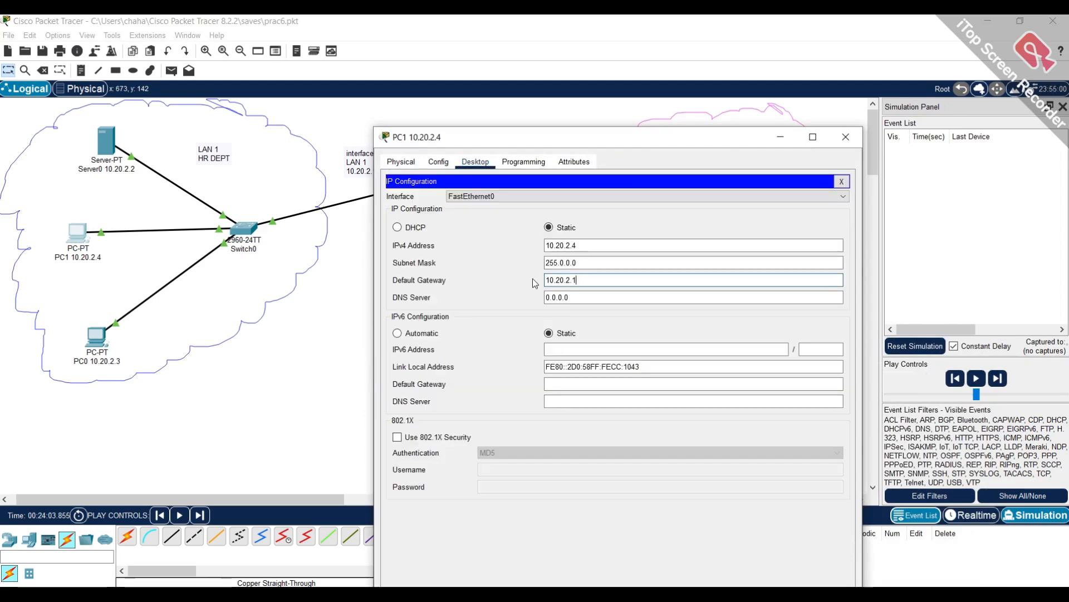
pyautogui.moveTo(762, 139); pyautogui.dragTo(752, 139)
pyautogui.click(836, 136)
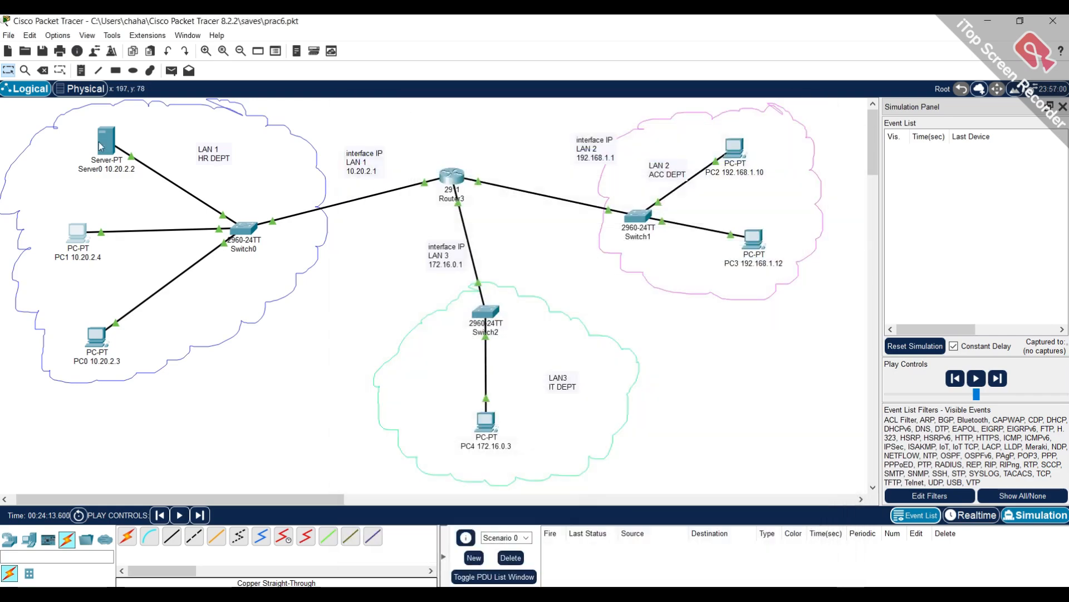
# Set Server0's IPv4 default gateway to 10.20.2.1 in its global settings and close its window.
pyautogui.click(112, 147)
pyautogui.click(590, 245)
pyautogui.write('10.20.2.1')
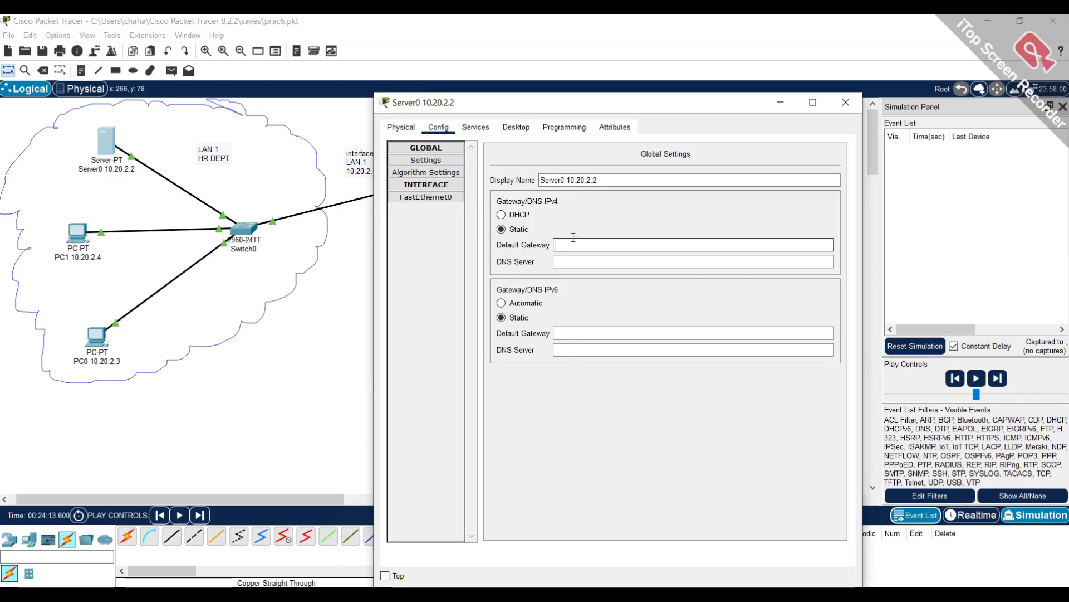
pyautogui.press('Tab')
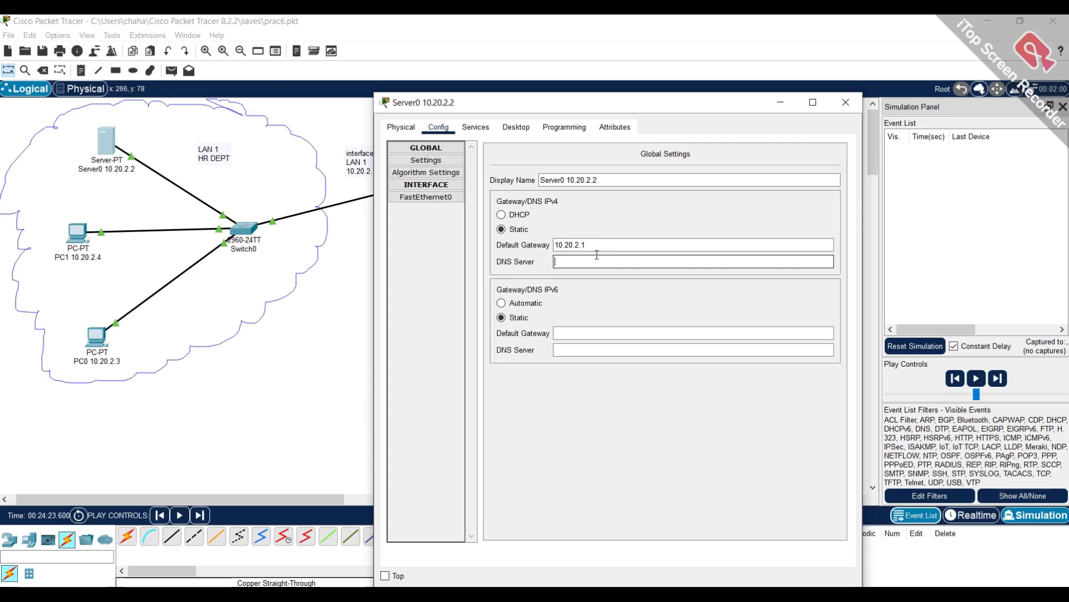
pyautogui.click(846, 104)
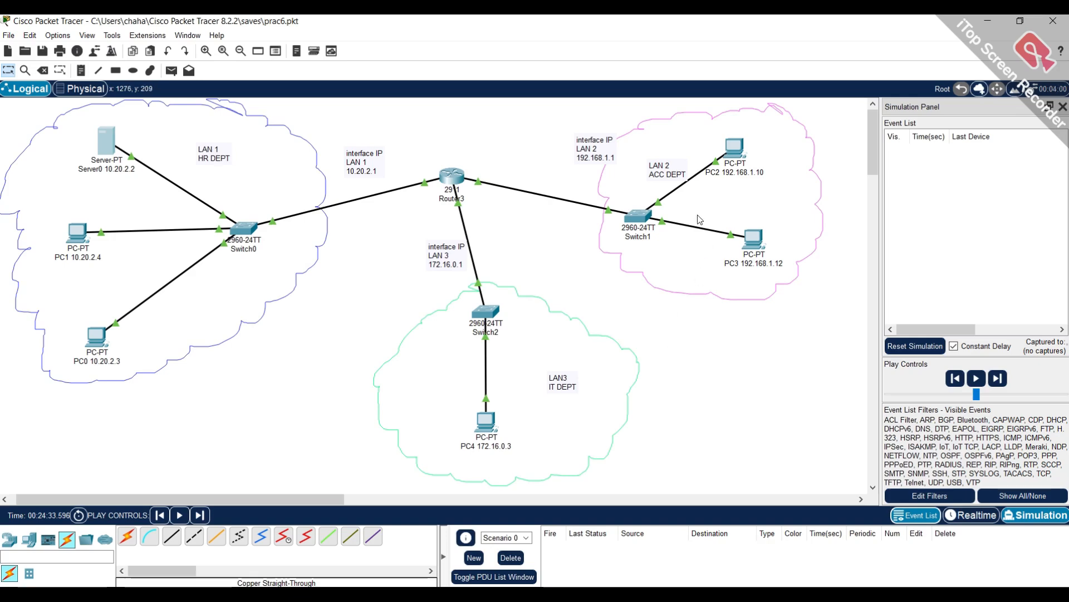
# Set PC2's IPv4 default gateway to the LAN 2 router interface address 192.168.1.1, leaving the gateway value selected.
pyautogui.moveTo(738, 150)
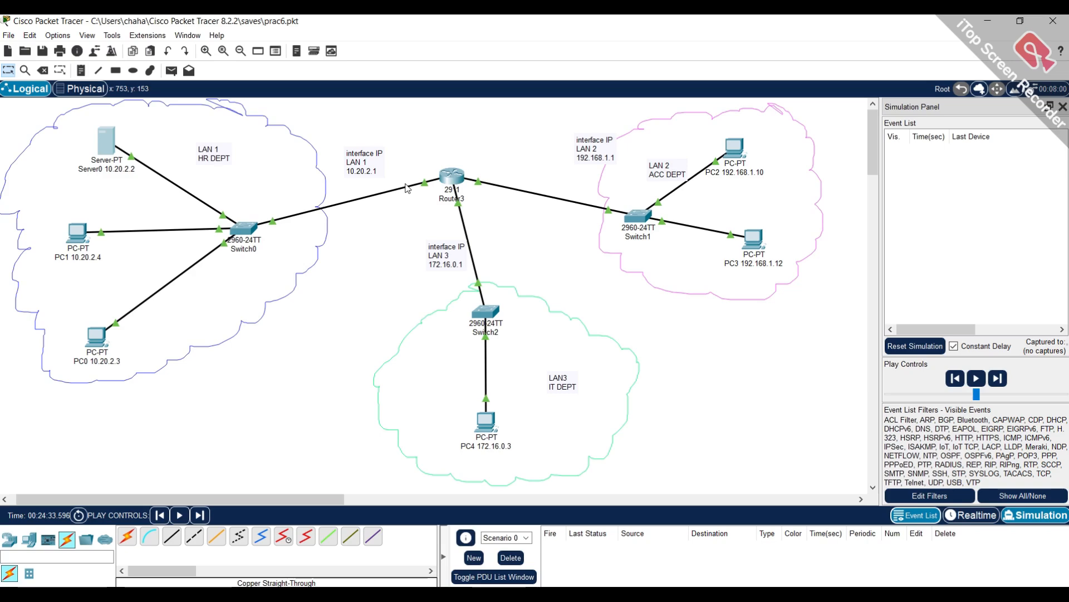
pyautogui.moveTo(405, 188)
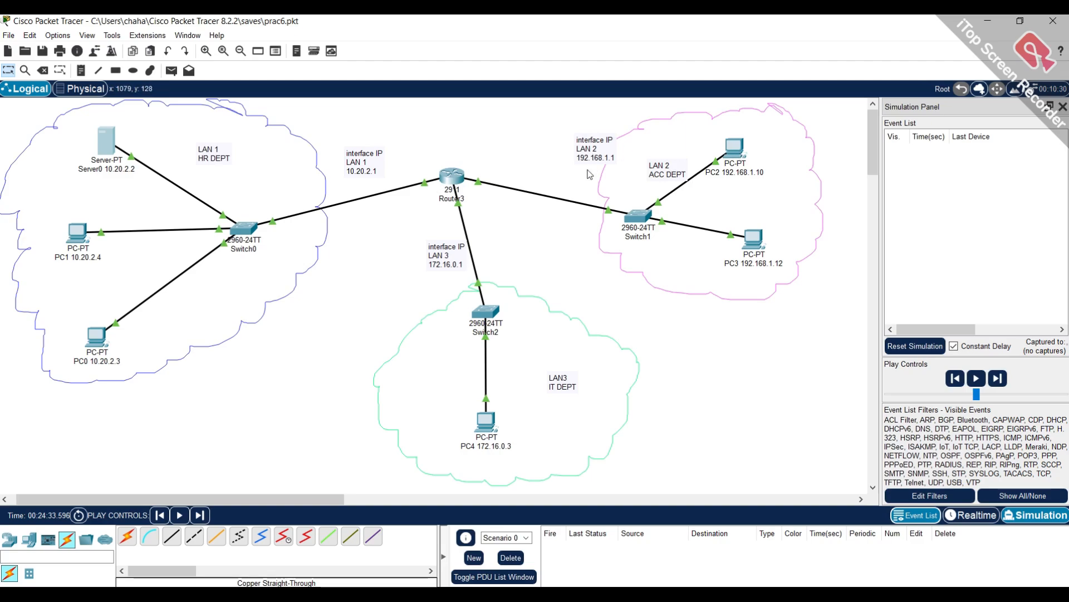
pyautogui.click(736, 155)
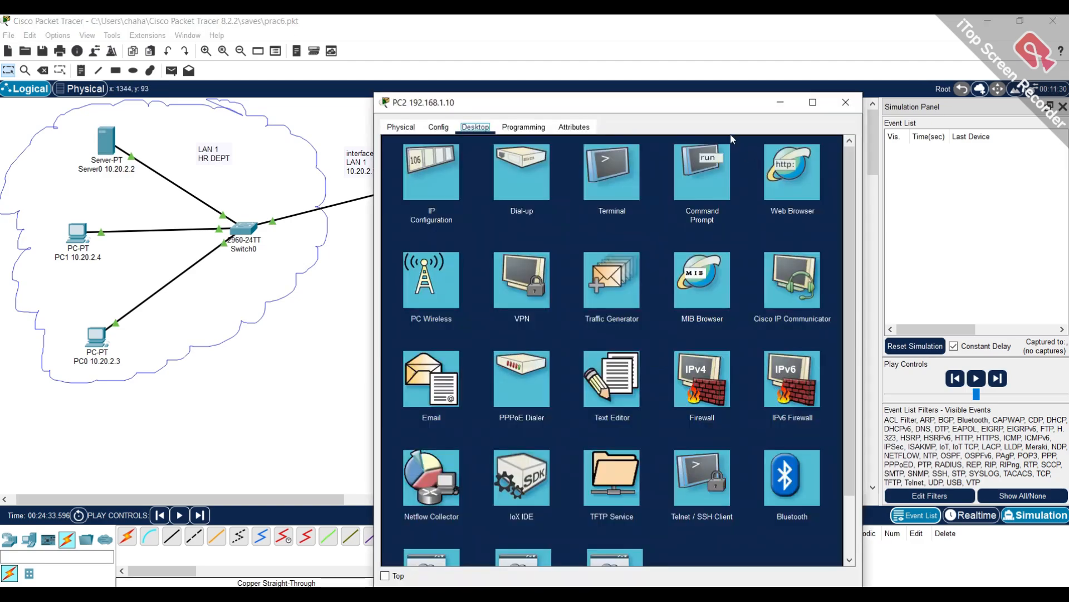
pyautogui.moveTo(730, 134); pyautogui.dragTo(961, 245)
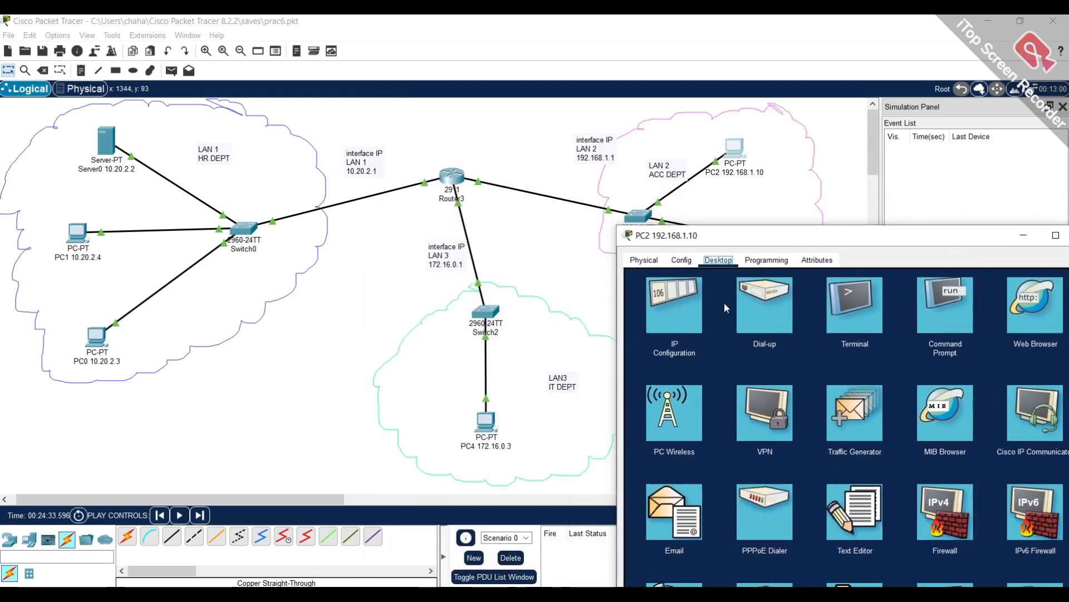
pyautogui.click(669, 302)
pyautogui.doubleClick(808, 344)
pyautogui.hotkey('ctrl', 'c')
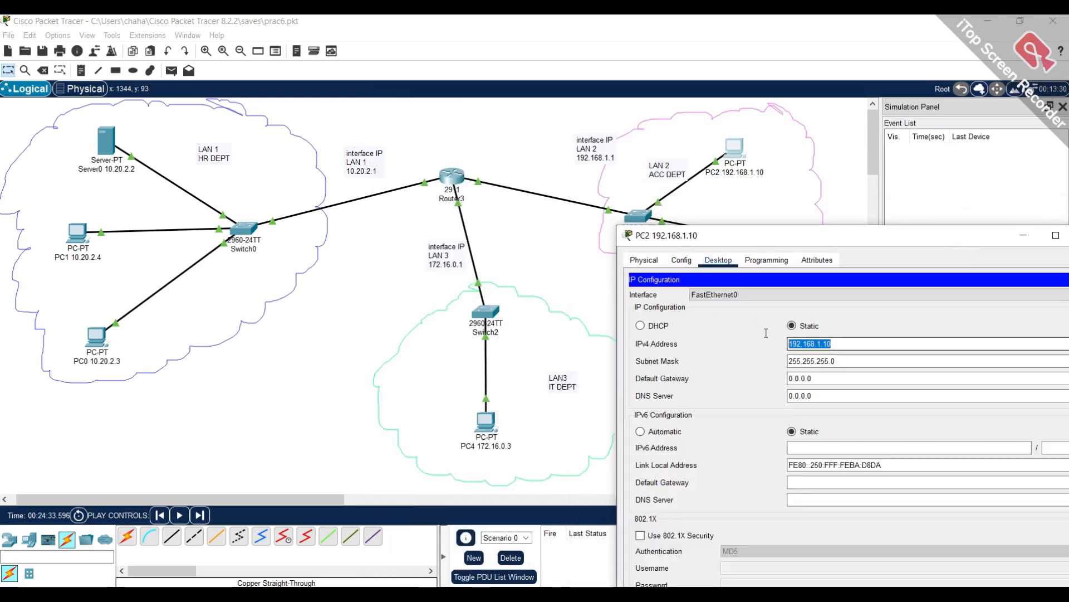
pyautogui.doubleClick(802, 378)
pyautogui.hotkey('ctrl', 'v')
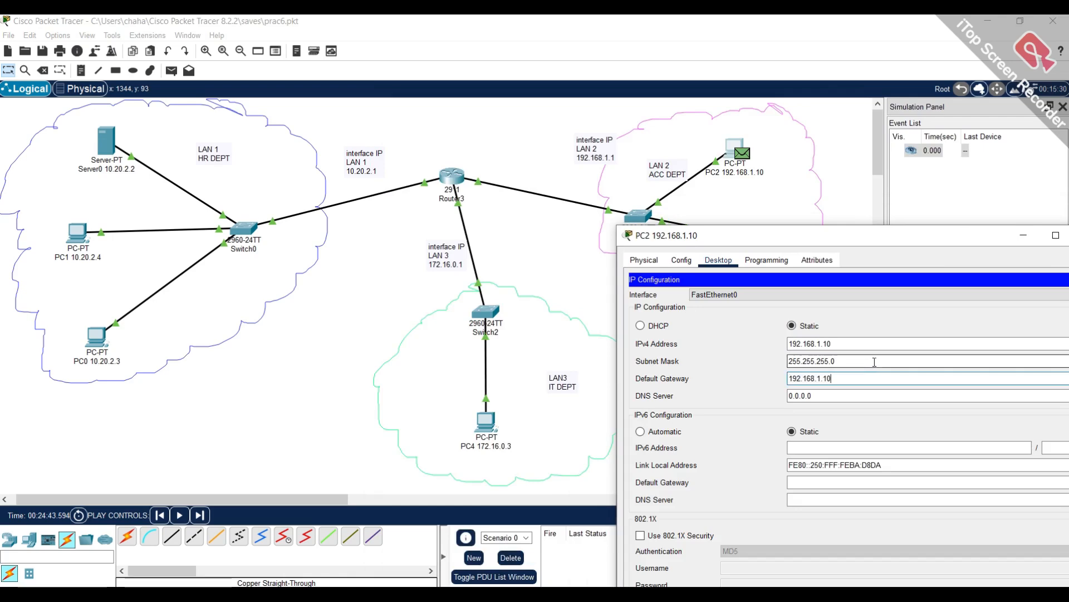
pyautogui.press('BackSpace')
pyautogui.hotkey('ctrl', 'a')
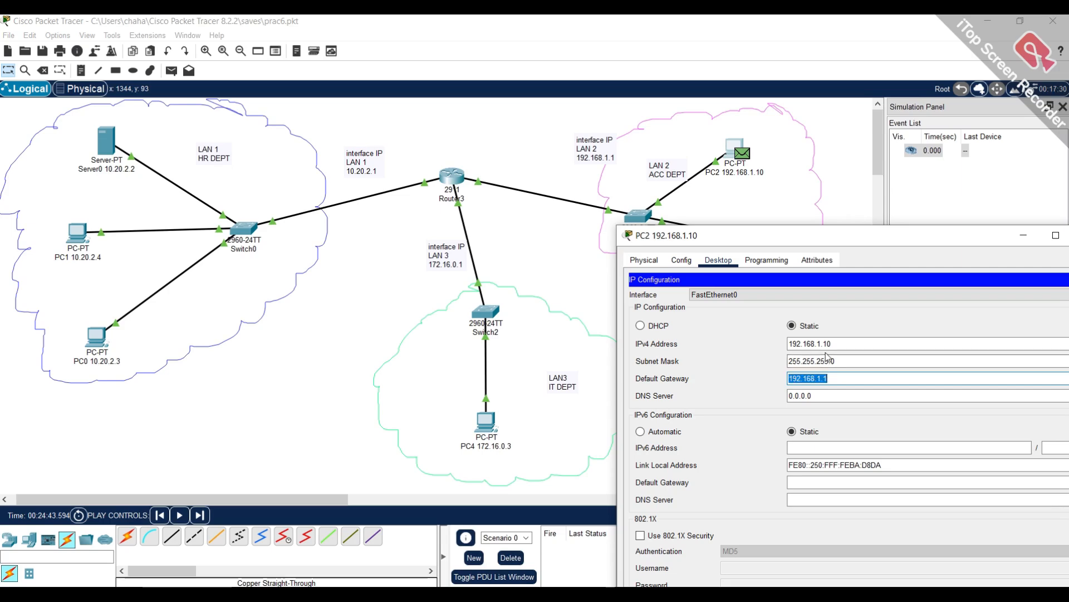
pyautogui.moveTo(816, 237); pyautogui.dragTo(718, 149)
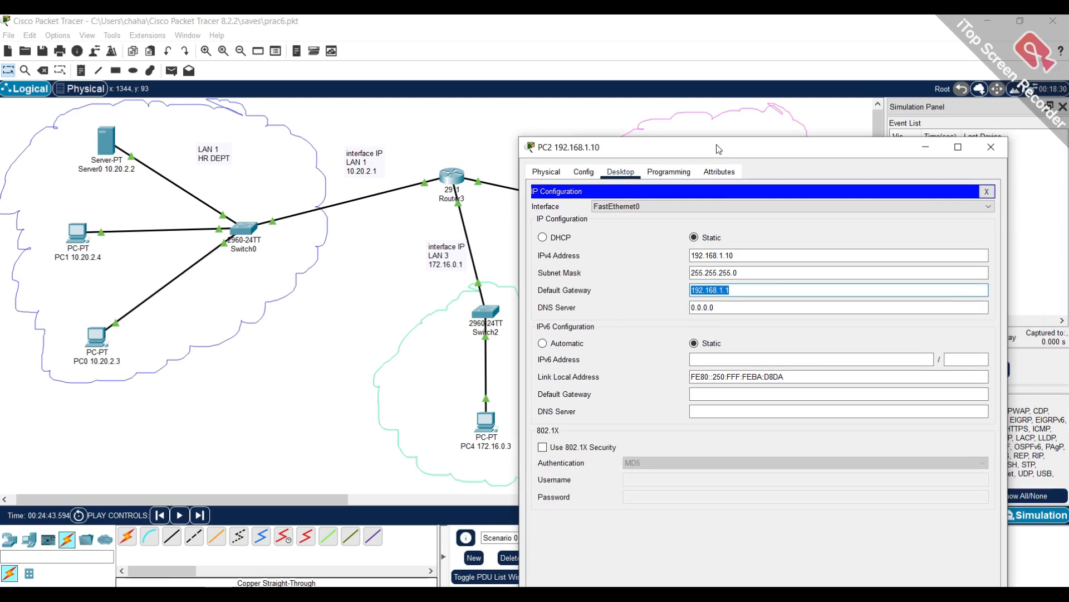
# Close PC2's window, set PC3's IPv4 default gateway to the LAN 2 router interface address 192.168.1.1 and close its window.
pyautogui.press('Tab')
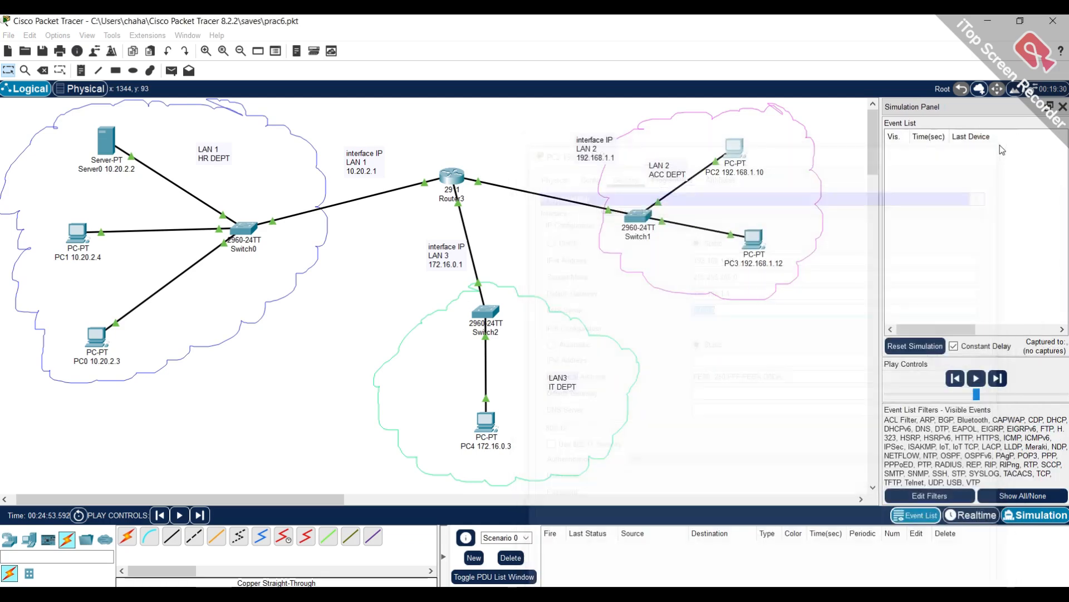
pyautogui.click(1001, 149)
pyautogui.click(755, 237)
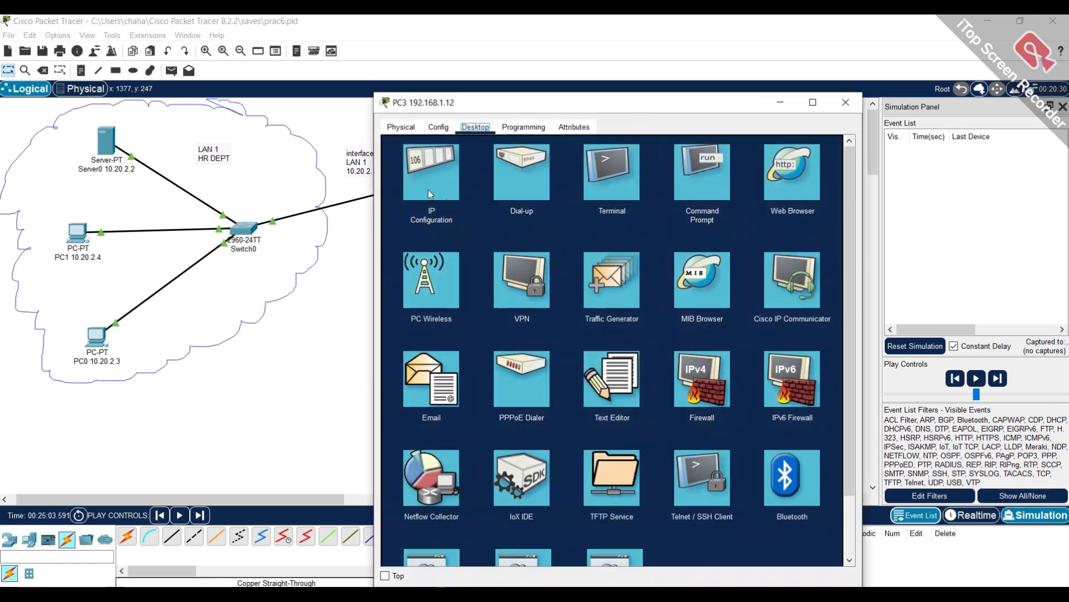
pyautogui.click(551, 245)
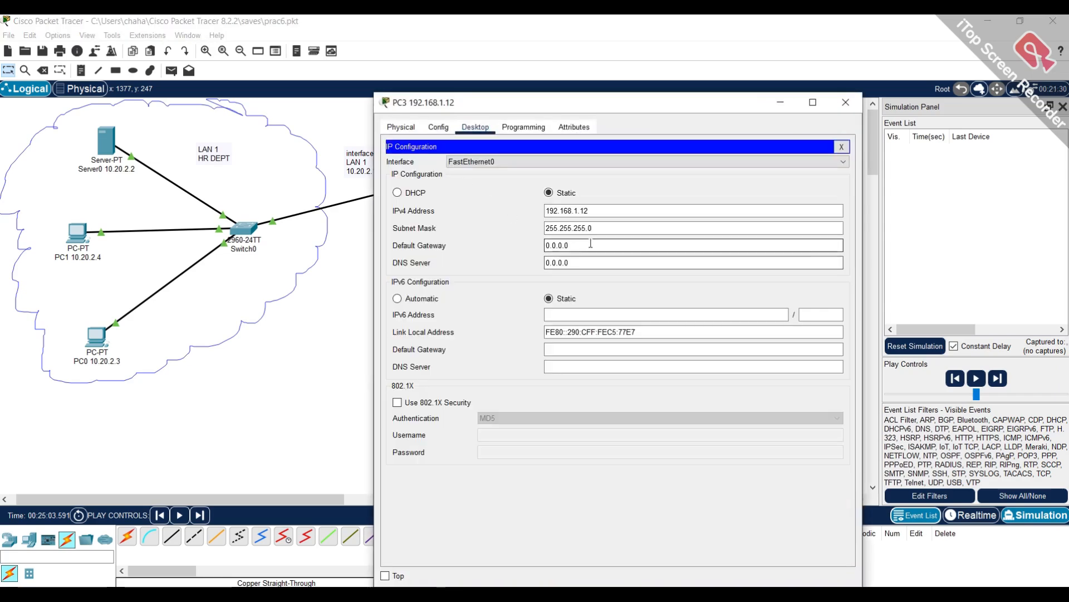
pyautogui.doubleClick(550, 245)
pyautogui.write('192.168.1.1')
pyautogui.moveTo(606, 109); pyautogui.dragTo(228, 133)
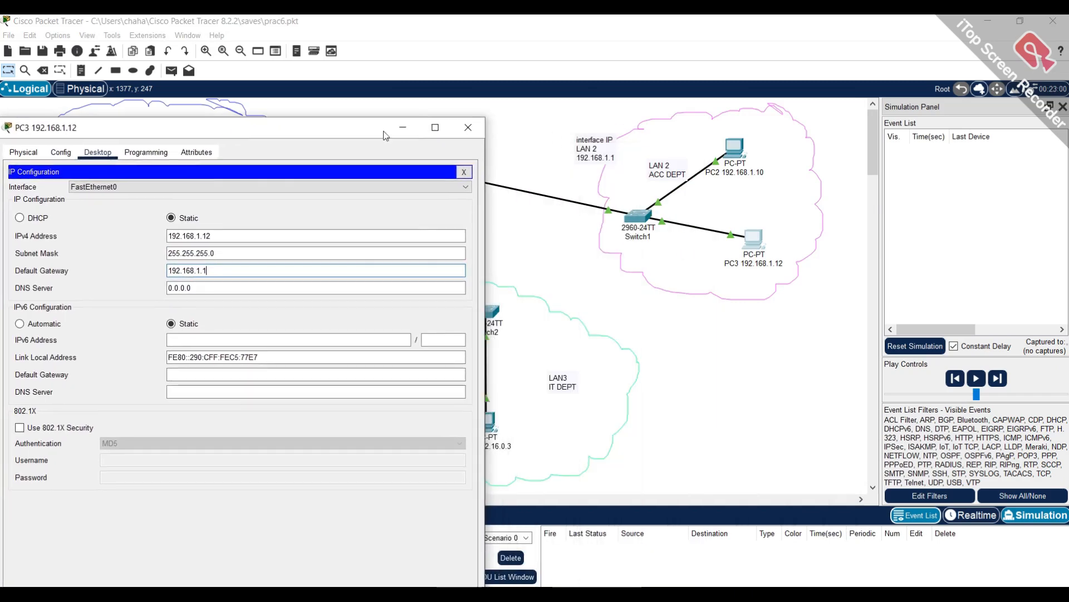
pyautogui.doubleClick(189, 287)
pyautogui.click(468, 127)
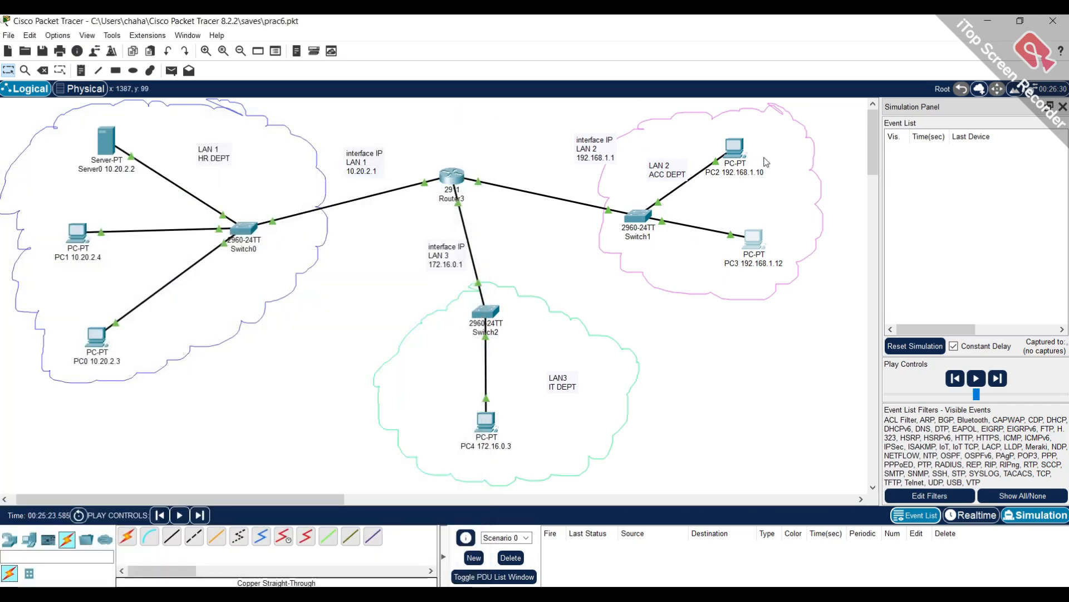
# Set PC4's IPv4 default gateway to the LAN 3 router interface address 172.16.0.1 and close its window.
pyautogui.click(487, 423)
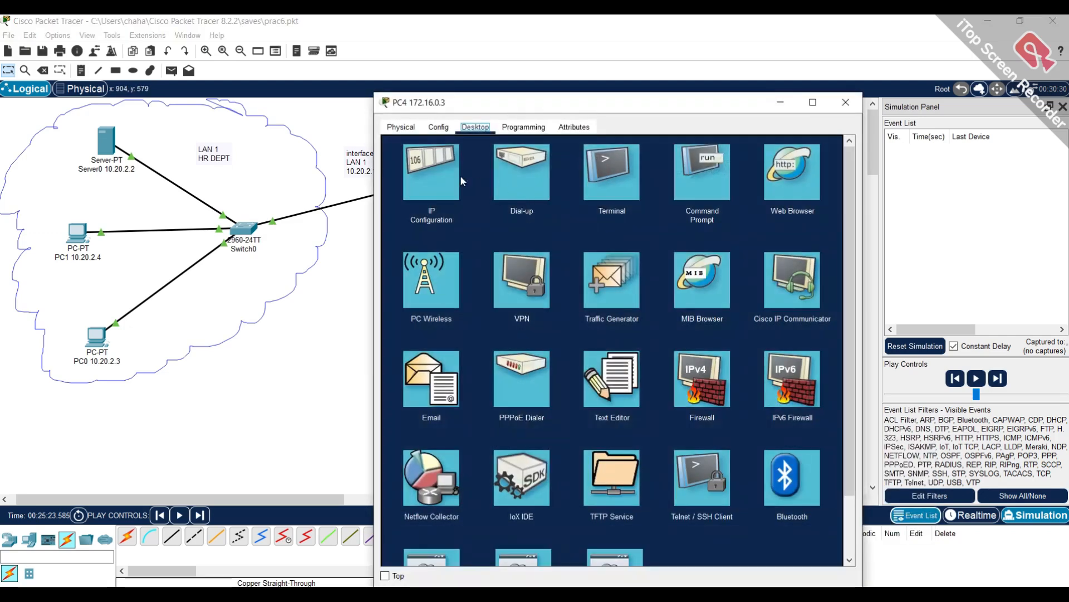
pyautogui.click(454, 173)
pyautogui.moveTo(580, 211); pyautogui.dragTo(470, 202)
pyautogui.hotkey('ctrl', 'c')
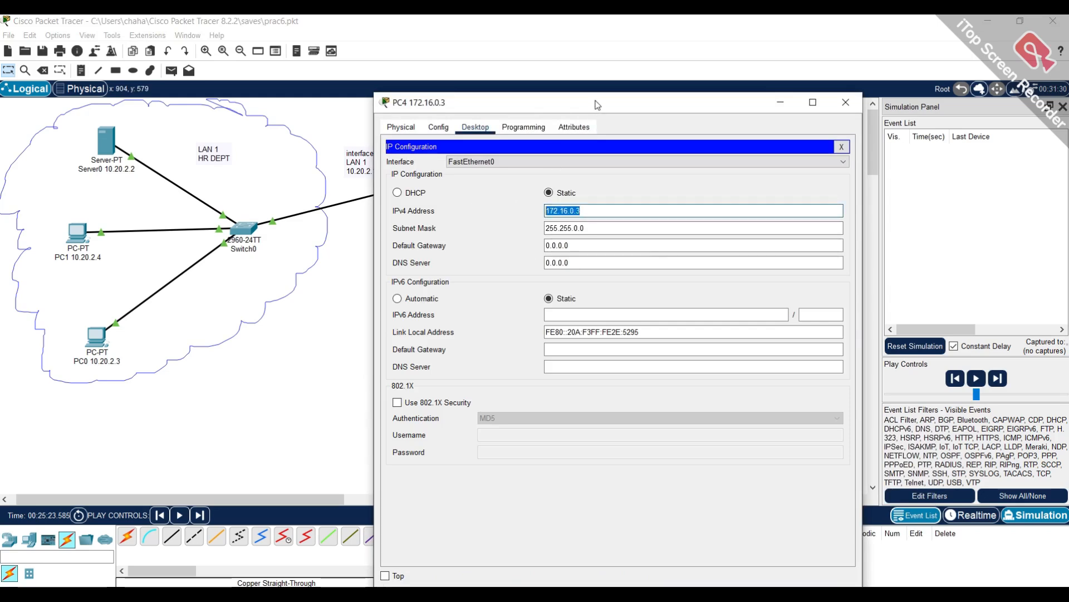
pyautogui.moveTo(598, 107); pyautogui.dragTo(127, 117)
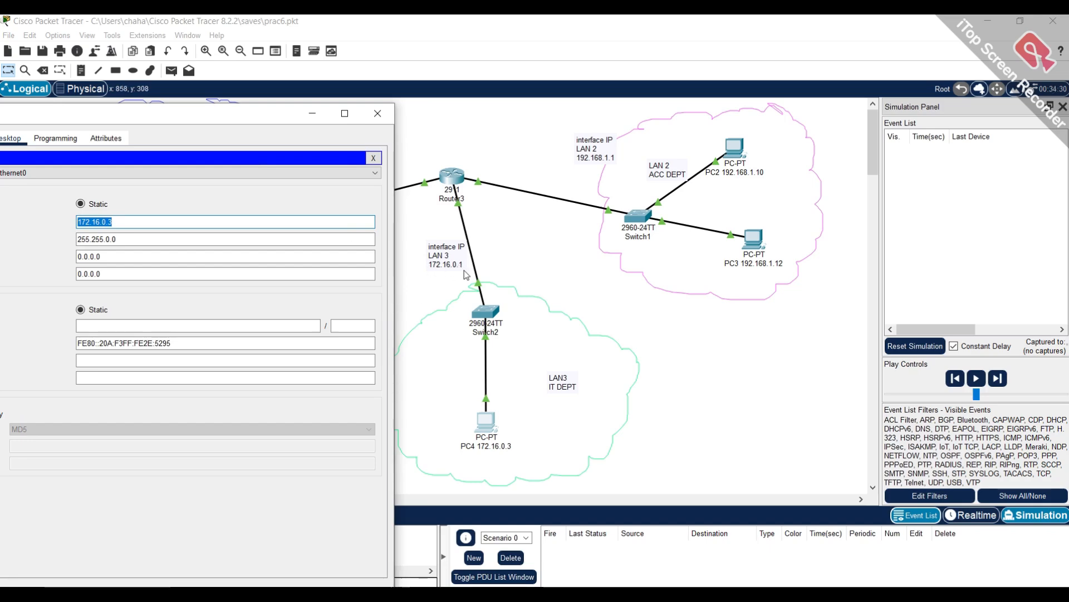
pyautogui.click(115, 253)
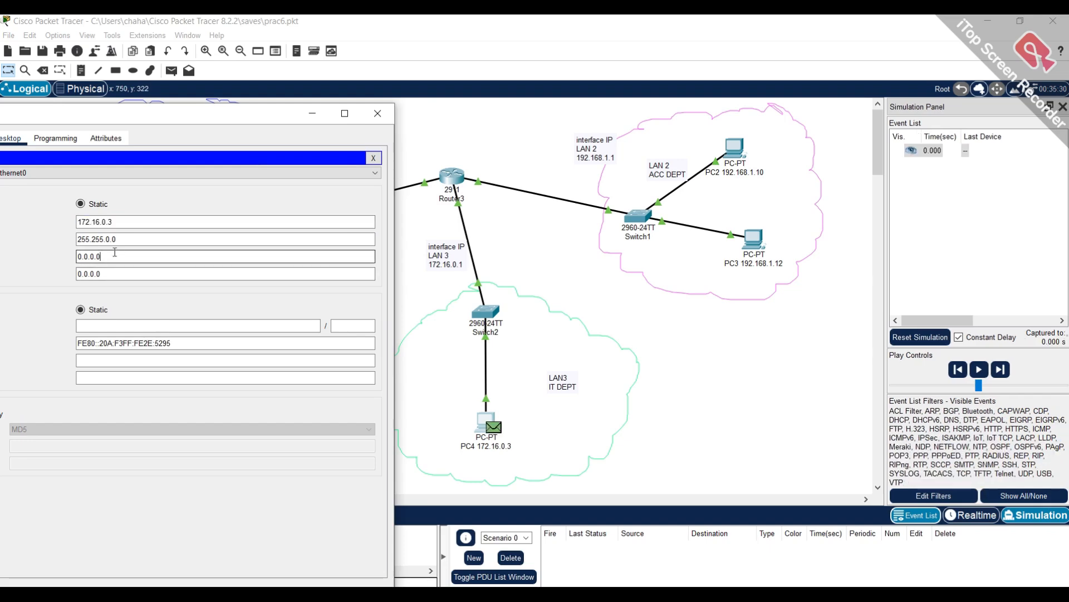
pyautogui.hotkey('ctrl', 'v')
pyautogui.moveTo(167, 113); pyautogui.dragTo(271, 65)
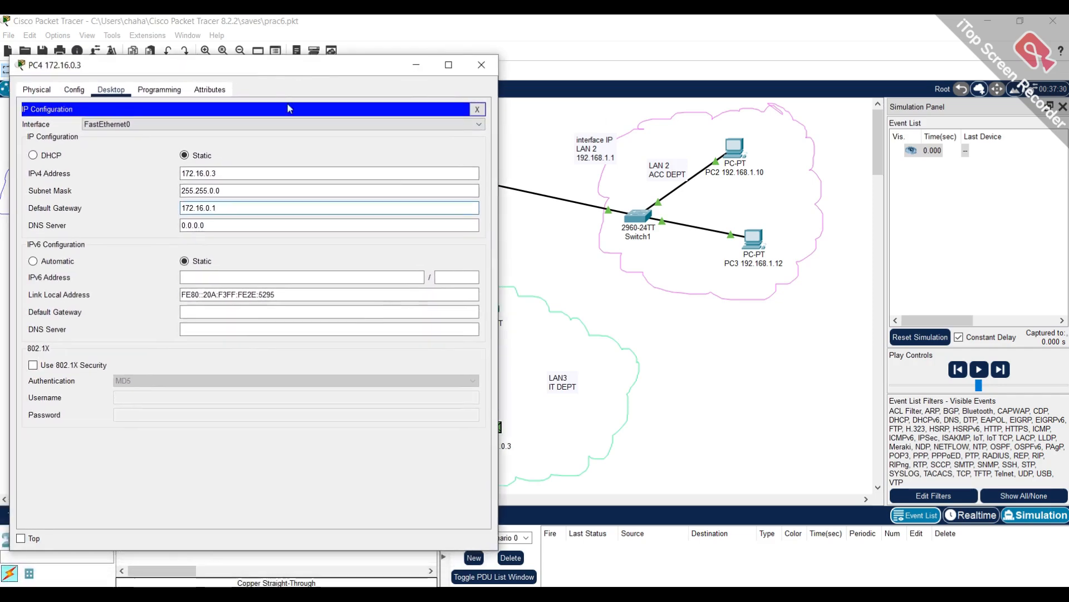
pyautogui.click(264, 277)
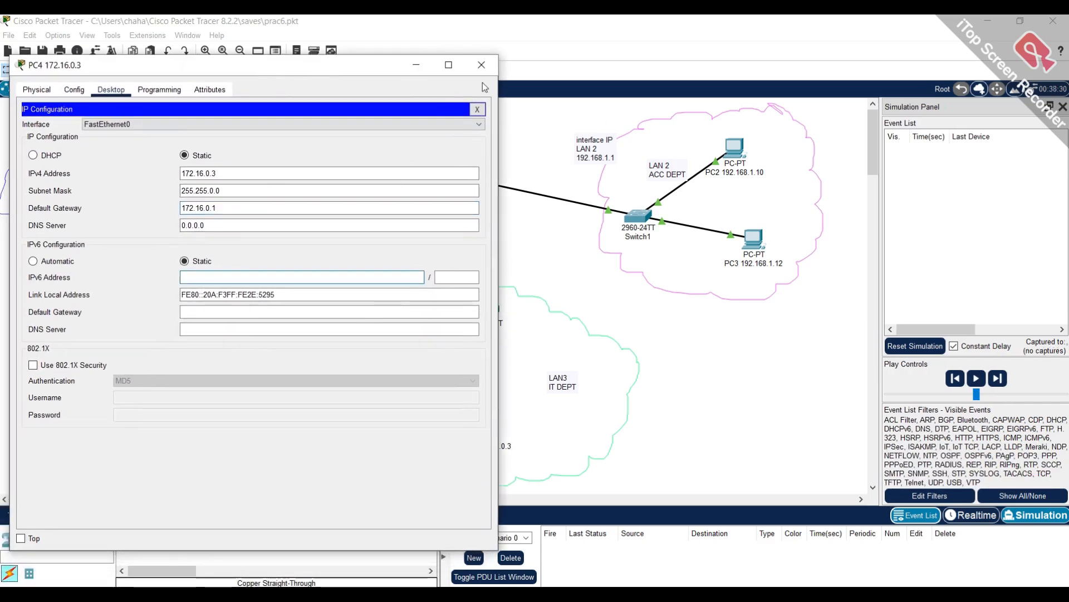
pyautogui.click(485, 65)
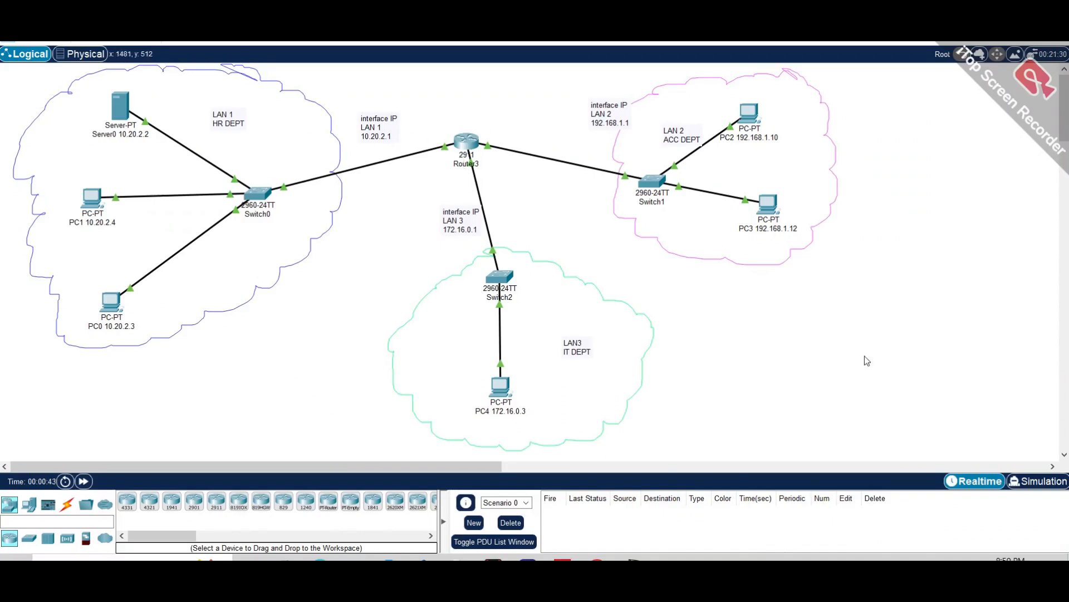
# Simulate a simple PDU sent from PC4 in LAN 3 to PC1 in LAN 1, and reset the simulation after the run.
pyautogui.click(1047, 483)
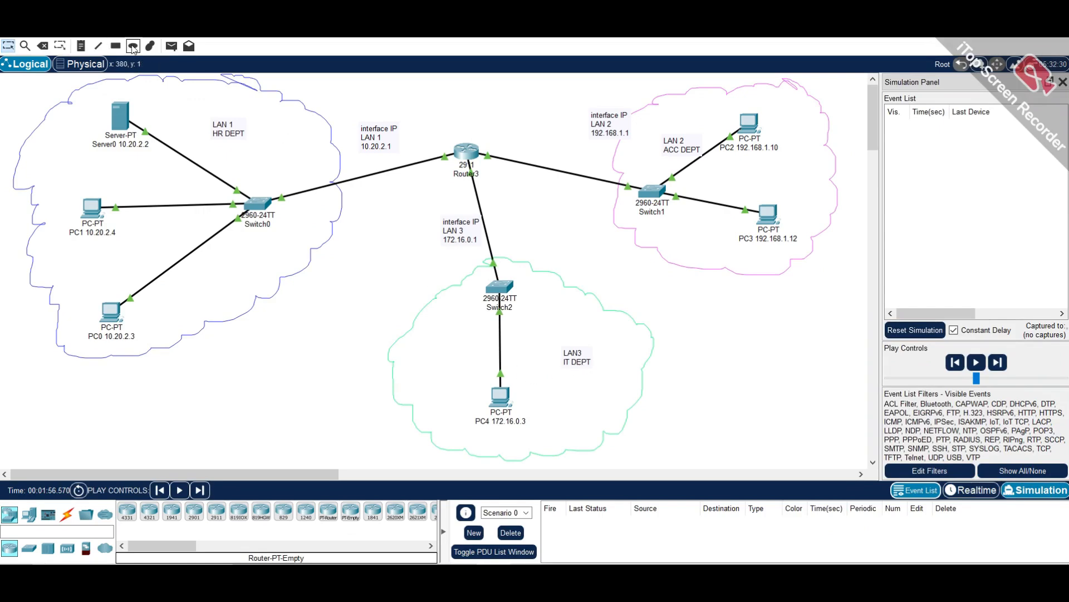
pyautogui.click(171, 46)
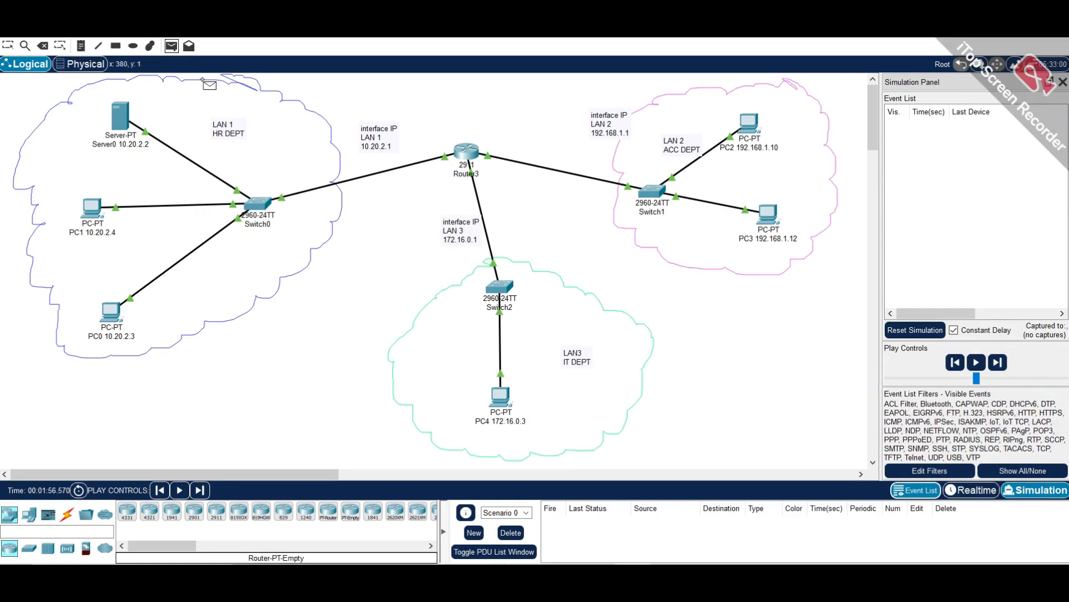
pyautogui.click(501, 395)
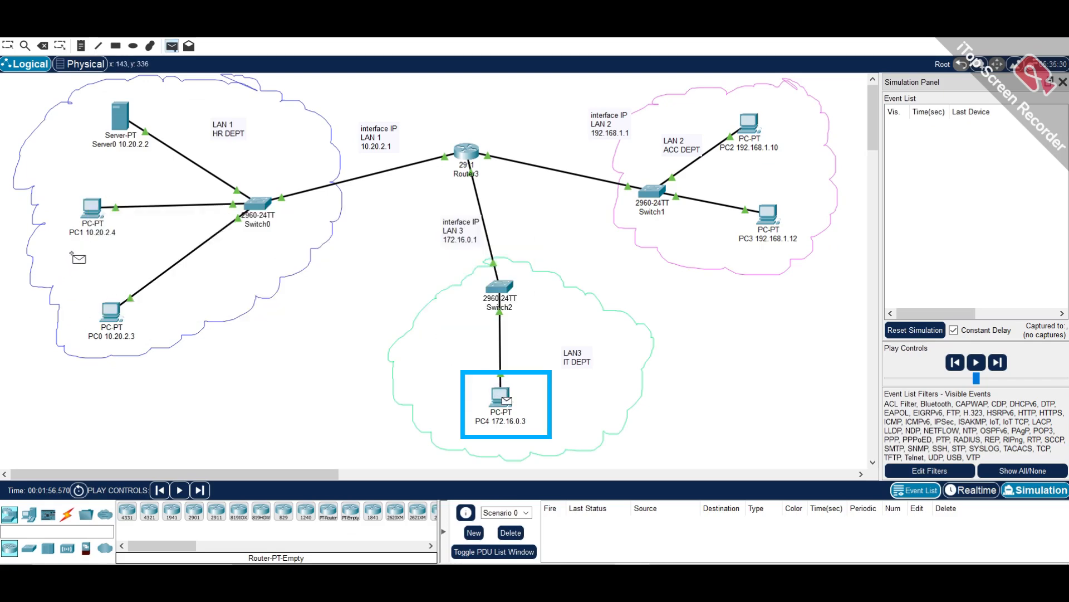
pyautogui.click(92, 209)
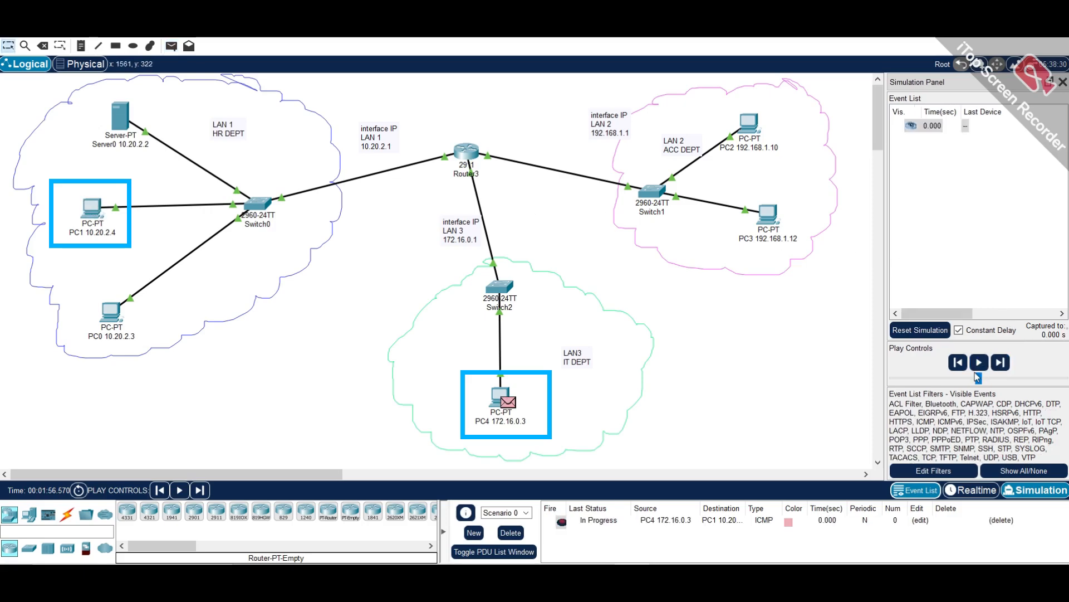
pyautogui.click(979, 362)
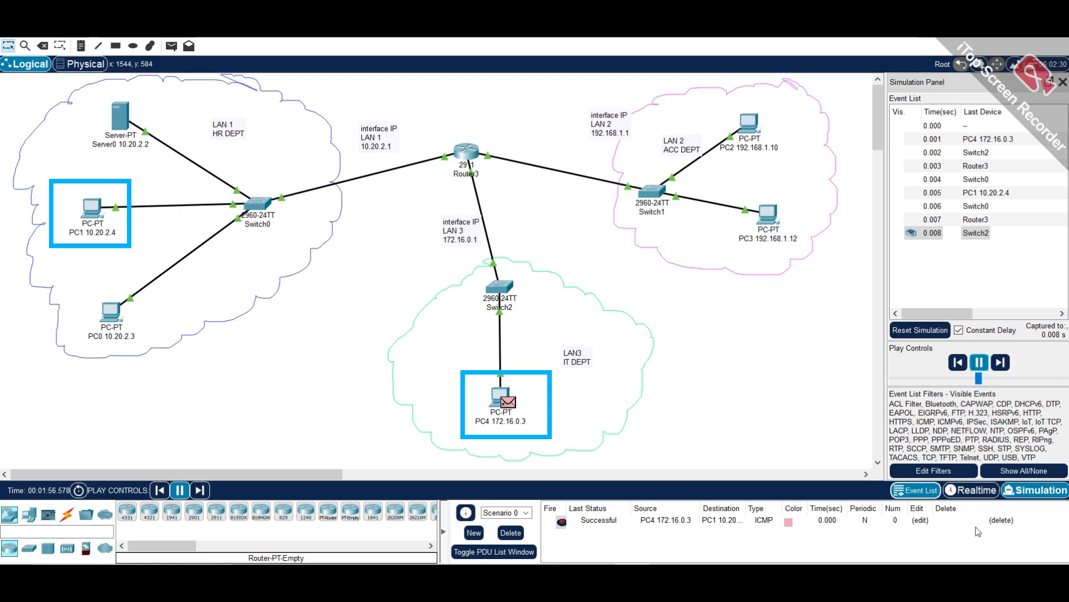
pyautogui.click(934, 329)
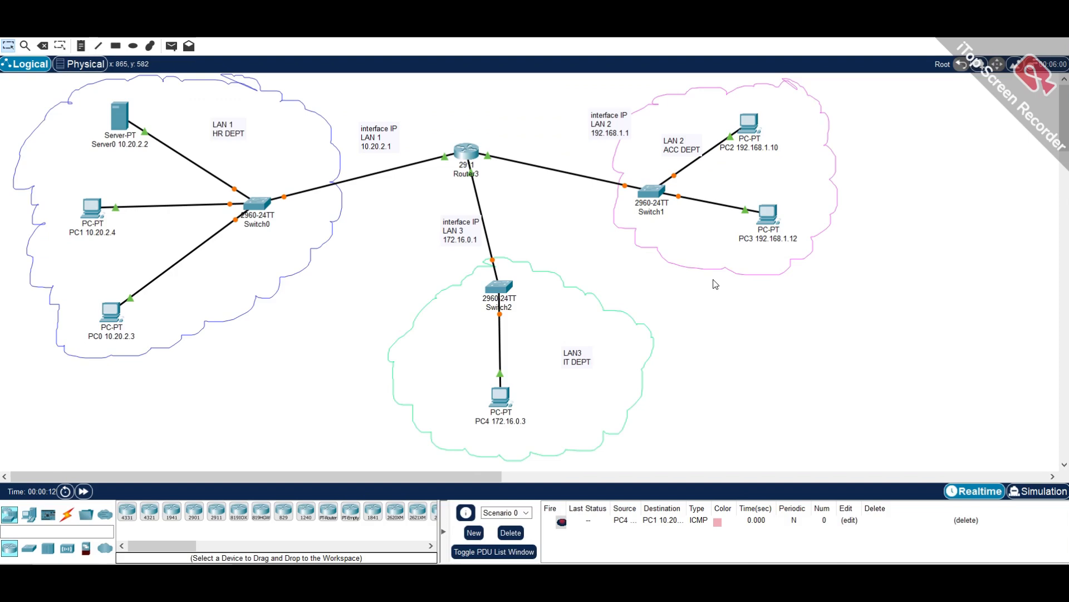
# View Router3's GigabitEthernet0/0 configuration and exit configuration mode to the privileged prompt in its command line.
pyautogui.click(470, 154)
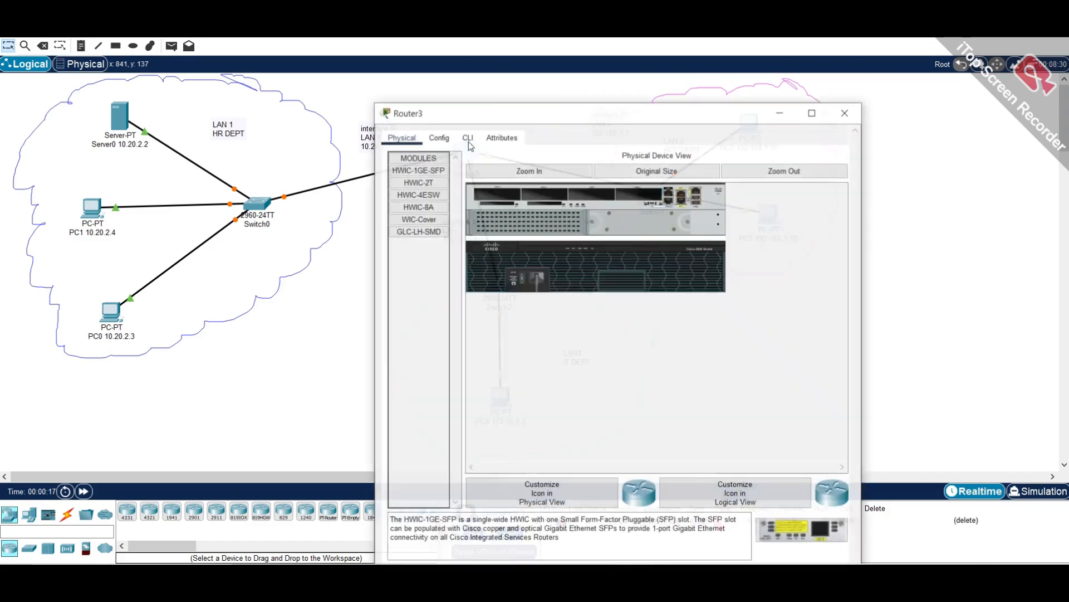
pyautogui.click(468, 103)
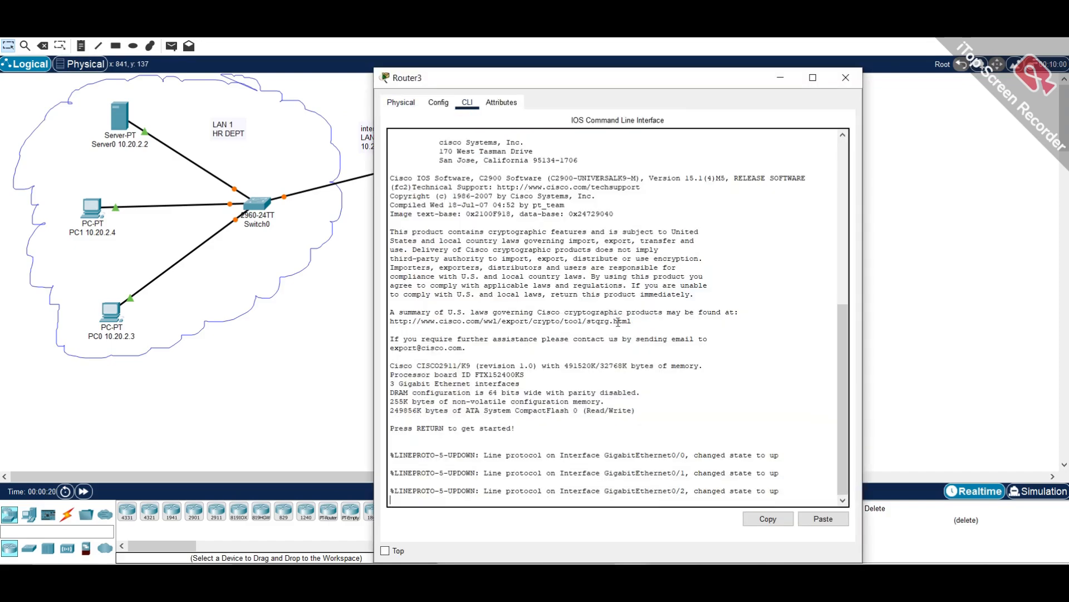
pyautogui.click(439, 102)
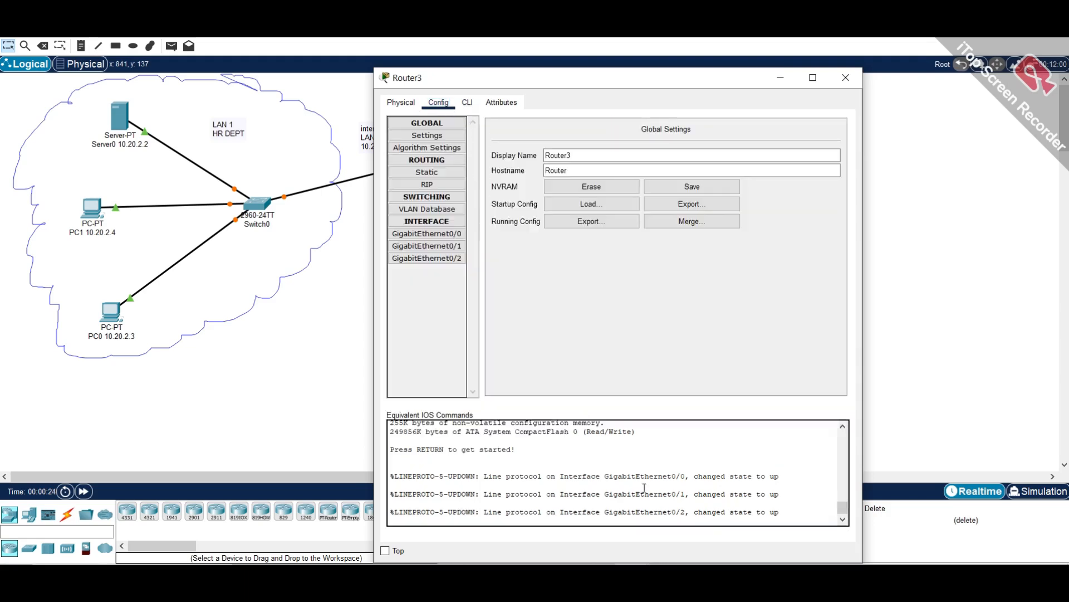
pyautogui.moveTo(604, 81); pyautogui.dragTo(600, 49)
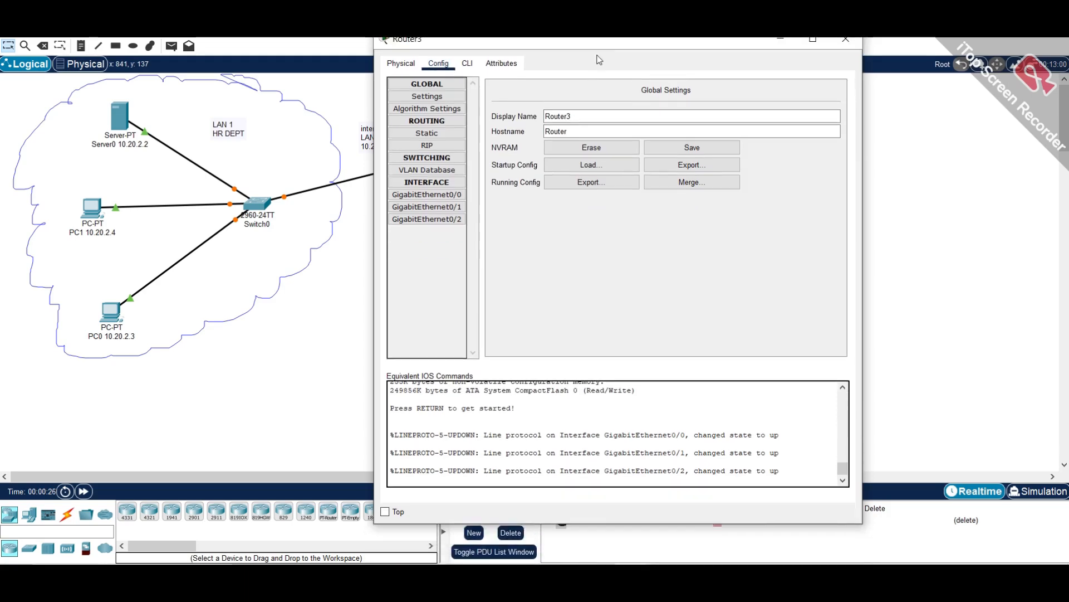
pyautogui.click(455, 196)
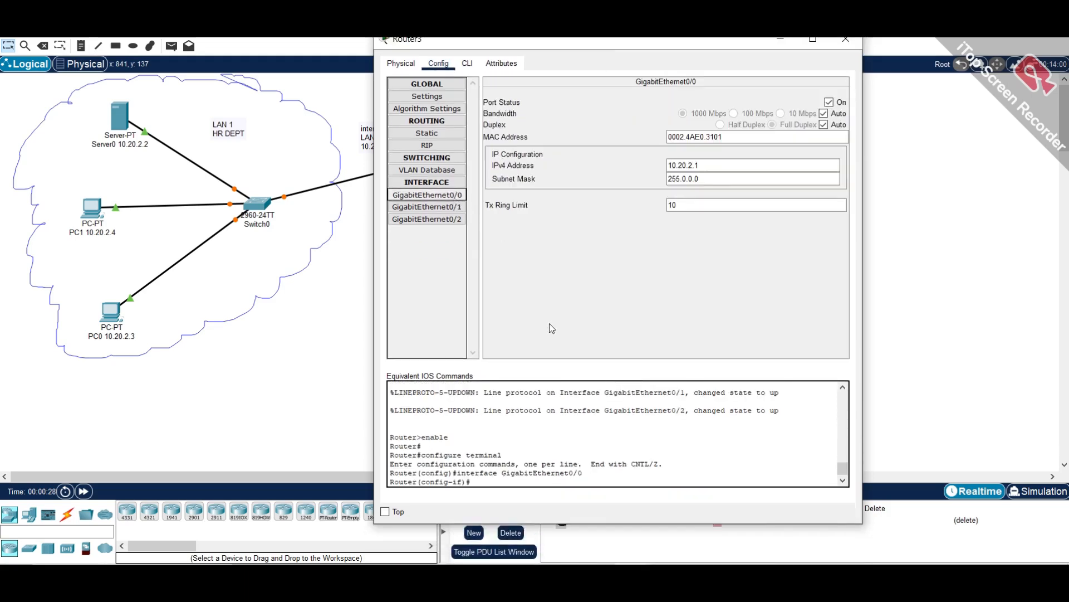
pyautogui.click(477, 66)
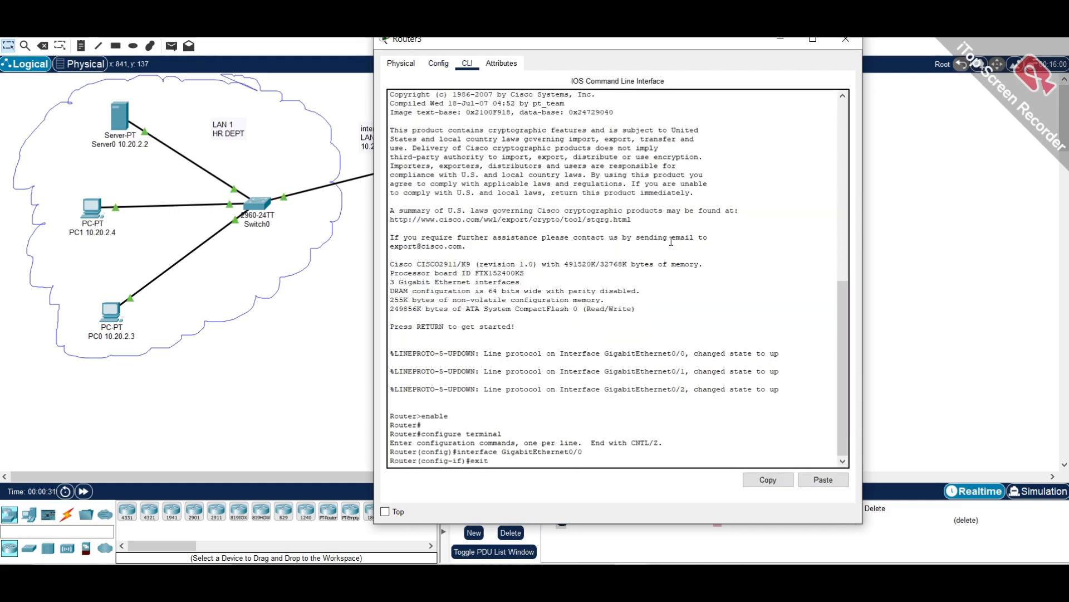
pyautogui.press('Return')
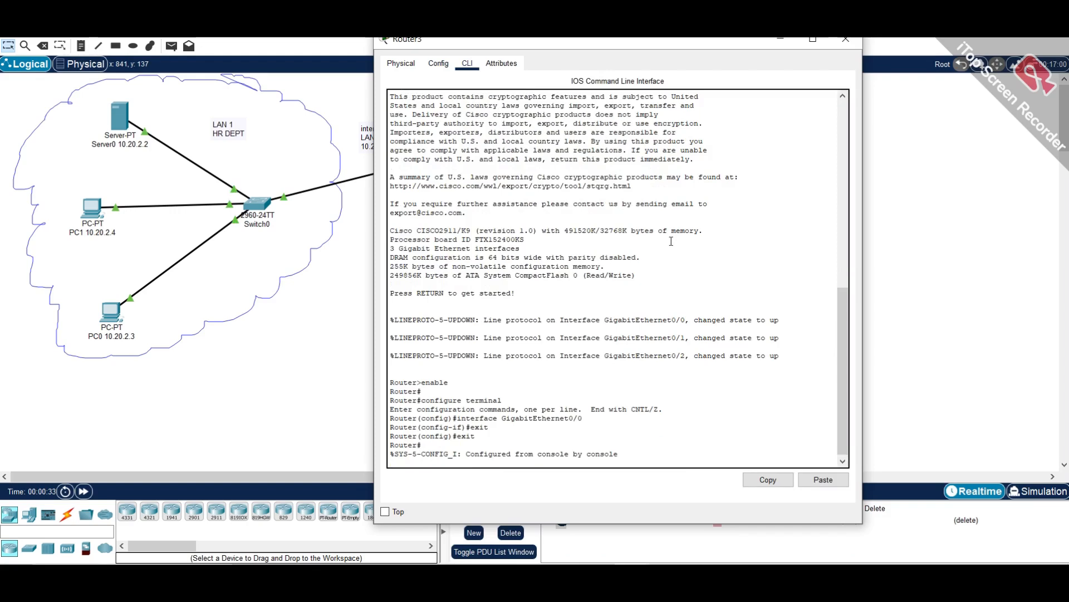
pyautogui.press('Return')
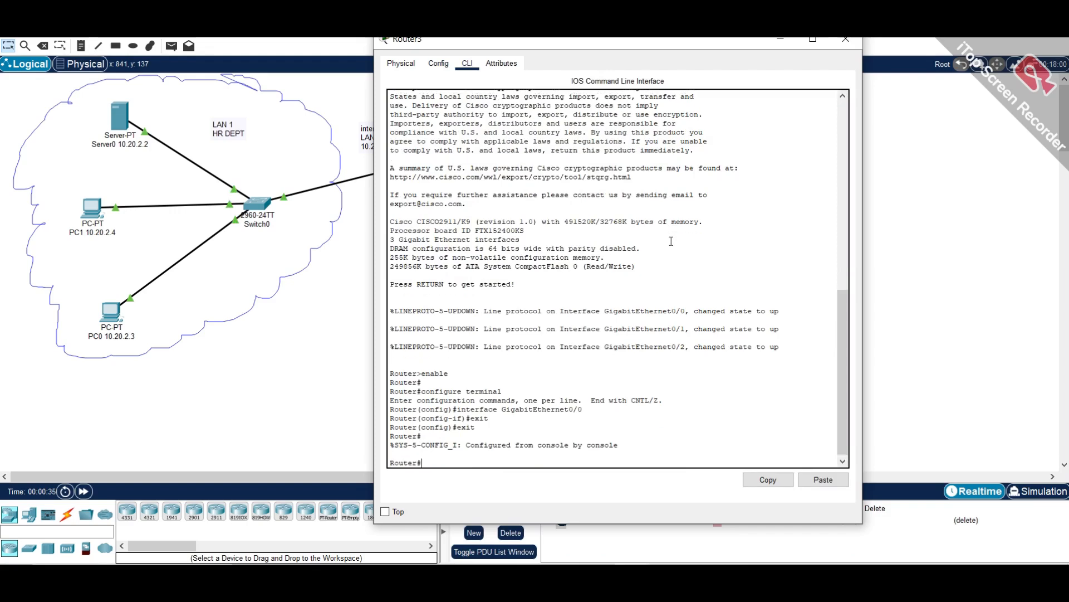
# Add a run of blank prompt lines in Router3's command line and run show ip interface brief.
pyautogui.press('Return')
pyautogui.press('Return')
pyautogui.press('Return')
pyautogui.press('Return')
pyautogui.press('Return')
pyautogui.press('Return')
pyautogui.press('Return')
pyautogui.press('Return')
pyautogui.press('Return')
pyautogui.press('Return')
pyautogui.press('Return')
pyautogui.press('Return')
pyautogui.press('Return')
pyautogui.press('Return')
pyautogui.press('Return')
pyautogui.press('Return')
pyautogui.press('Return')
pyautogui.press('Return')
pyautogui.press('Return')
pyautogui.press('Return')
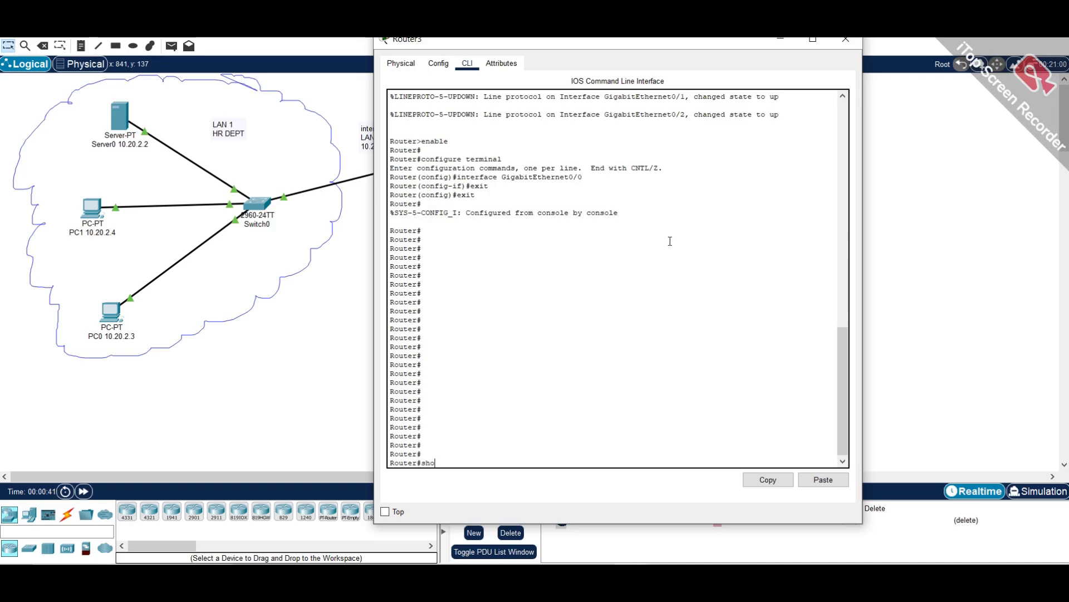
pyautogui.write('show')
pyautogui.press('Tab')
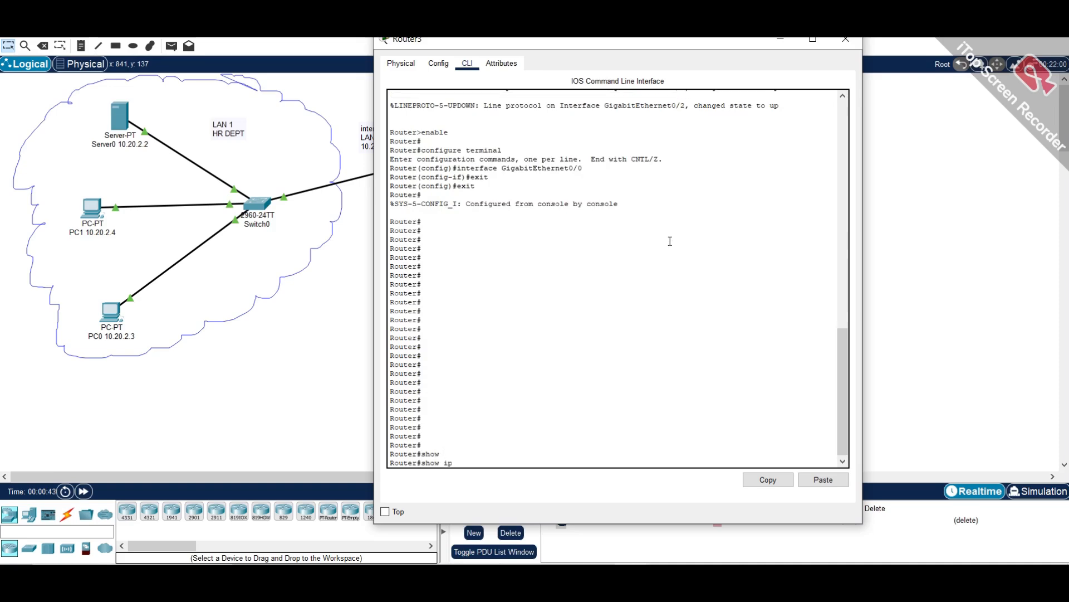
pyautogui.write('ip')
pyautogui.press('Tab')
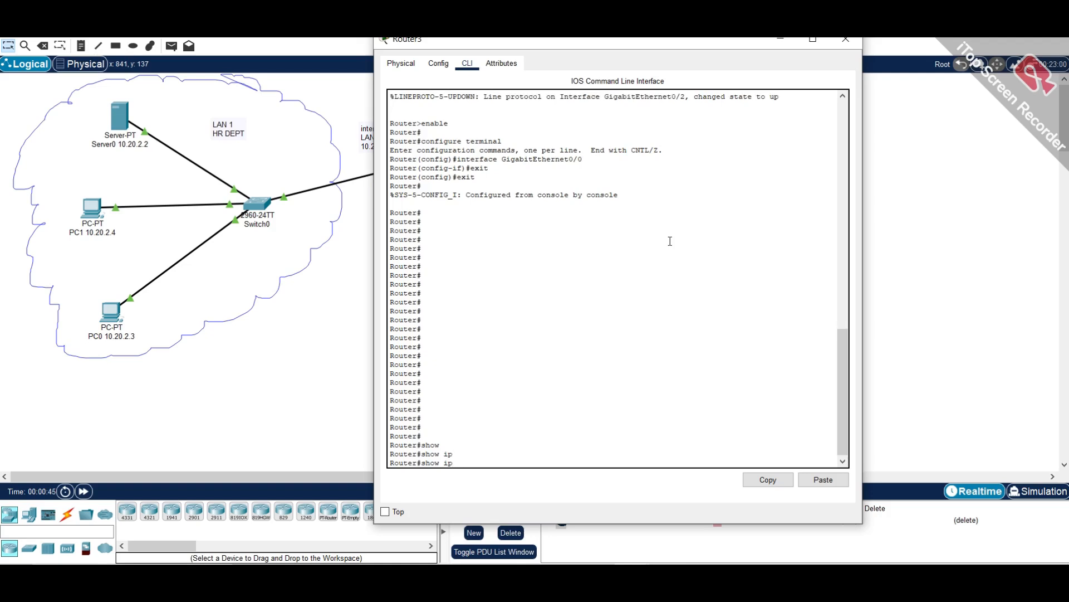
pyautogui.write('in')
pyautogui.press('Tab')
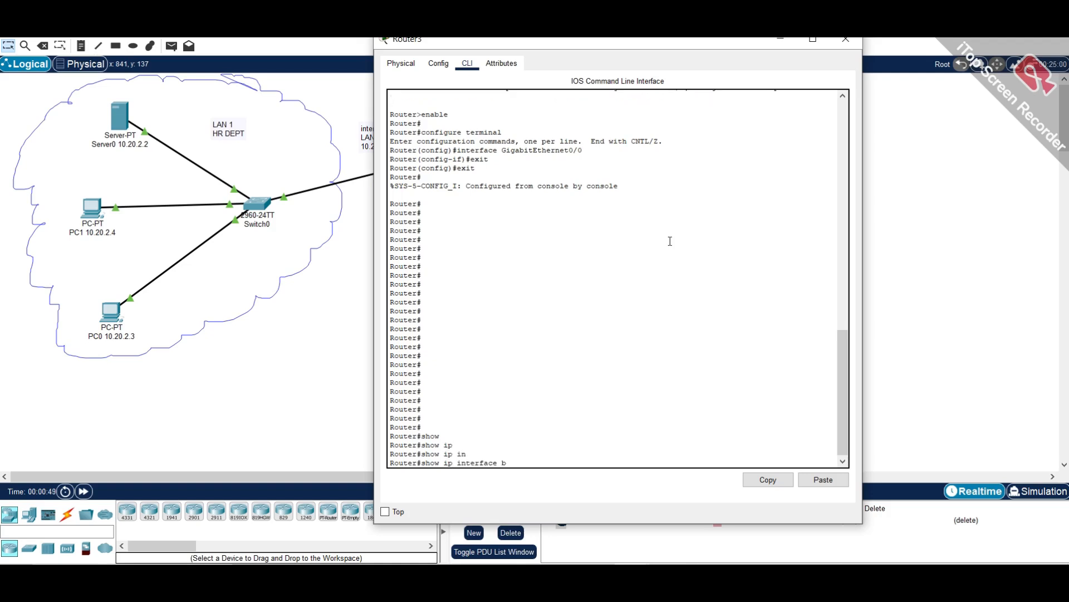
pyautogui.write('b')
pyautogui.press('Tab')
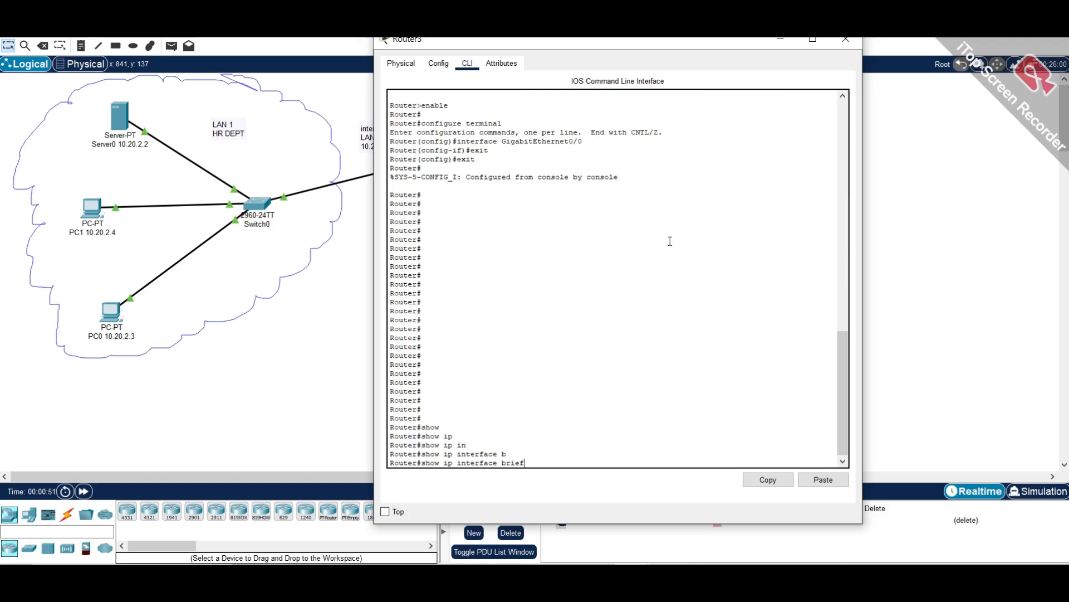
pyautogui.press('Return')
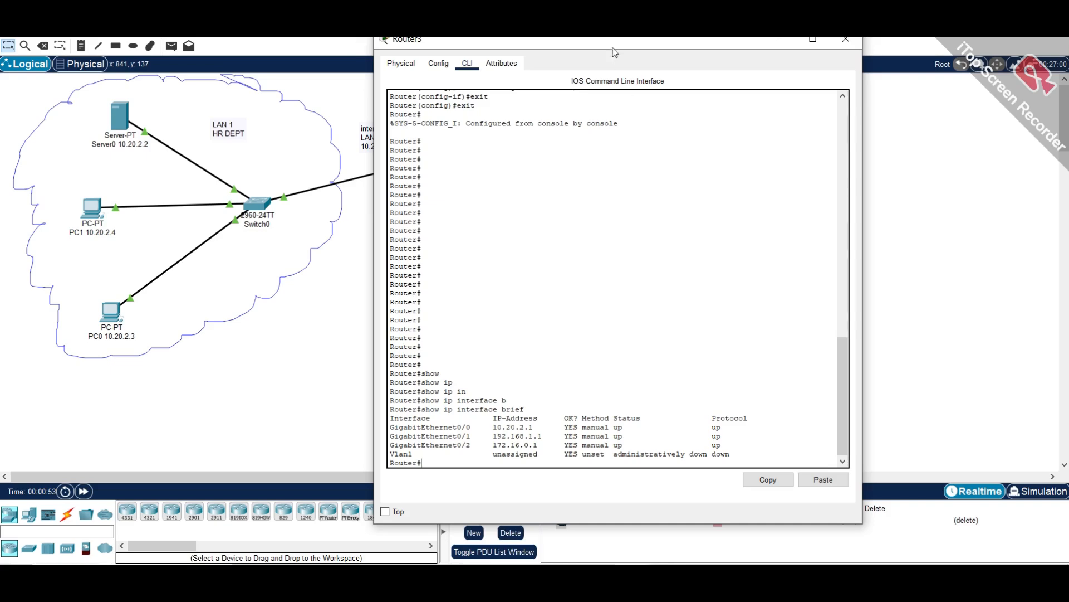
# Highlight the header and GigabitEthernet rows of the interface summary, and clear the highlight.
pyautogui.moveTo(607, 46); pyautogui.dragTo(572, 42)
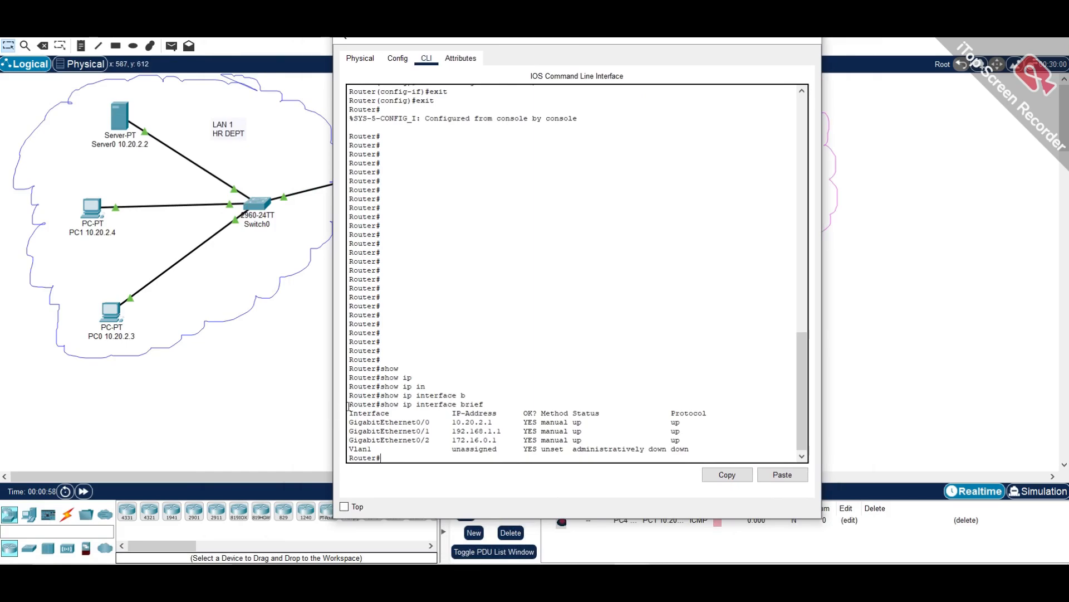
pyautogui.moveTo(347, 411); pyautogui.dragTo(706, 433)
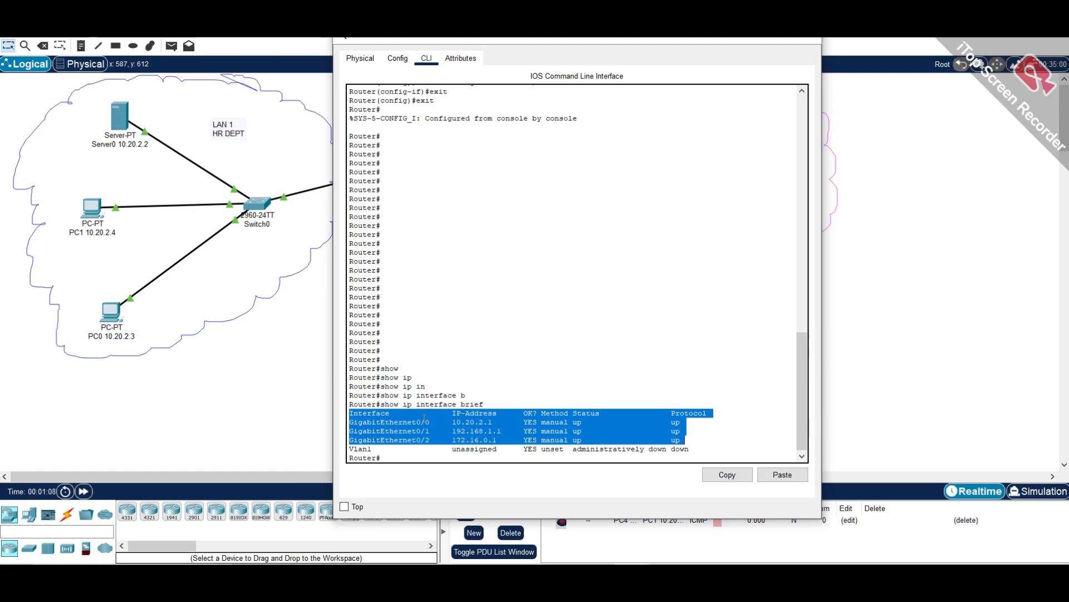
pyautogui.click(418, 430)
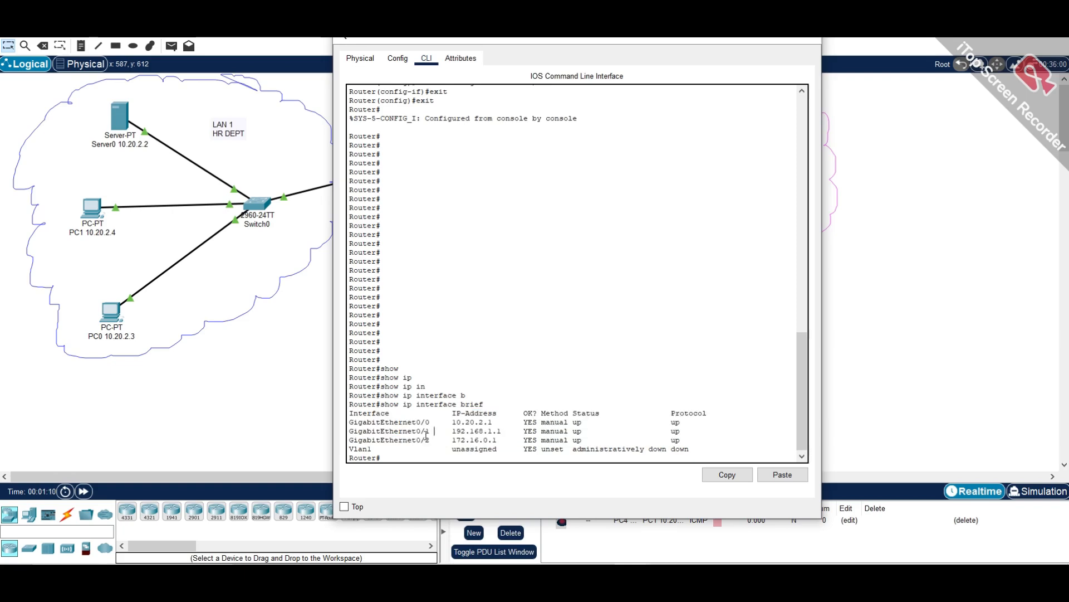
# Compare the GigabitEthernet0/0, 0/1 and 0/2 IP addresses in Router3's summary with the topology's interface labels, highlighting each address.
pyautogui.moveTo(430, 440)
pyautogui.mouseDown()
pyautogui.moveTo(339, 440)
pyautogui.moveTo(429, 440)
pyautogui.mouseUp()
pyautogui.click(438, 443)
pyautogui.moveTo(537, 43); pyautogui.dragTo(777, 48)
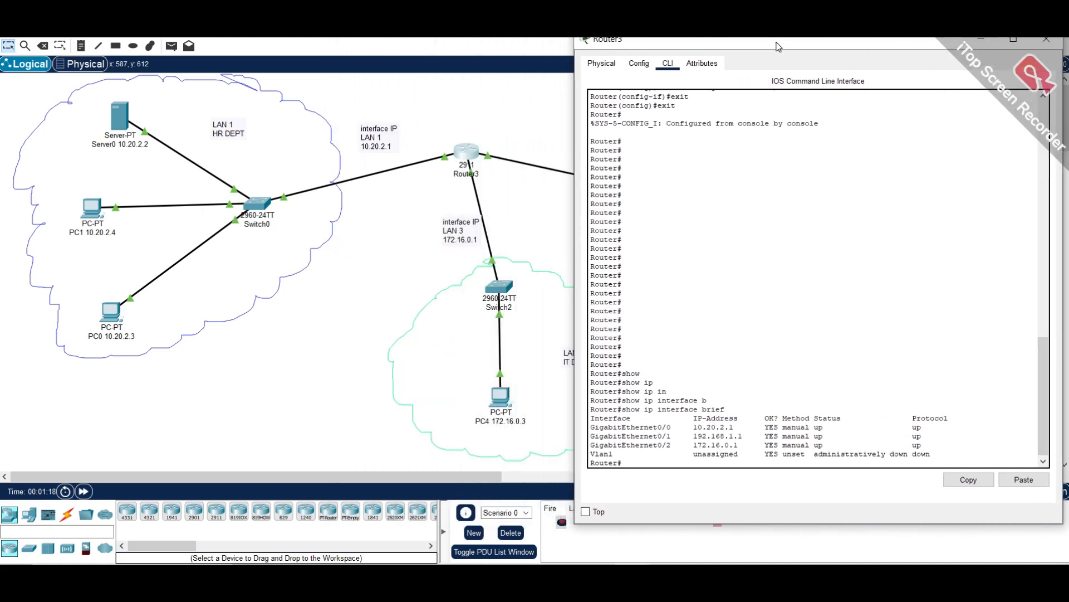
pyautogui.moveTo(690, 425); pyautogui.dragTo(737, 419)
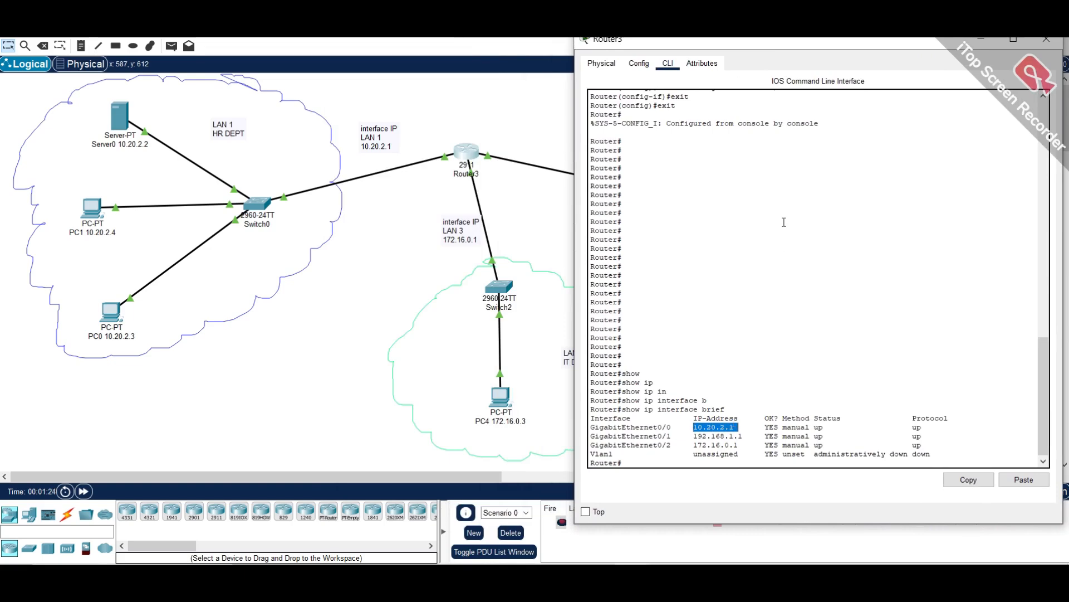
pyautogui.moveTo(814, 49); pyautogui.dragTo(273, 67)
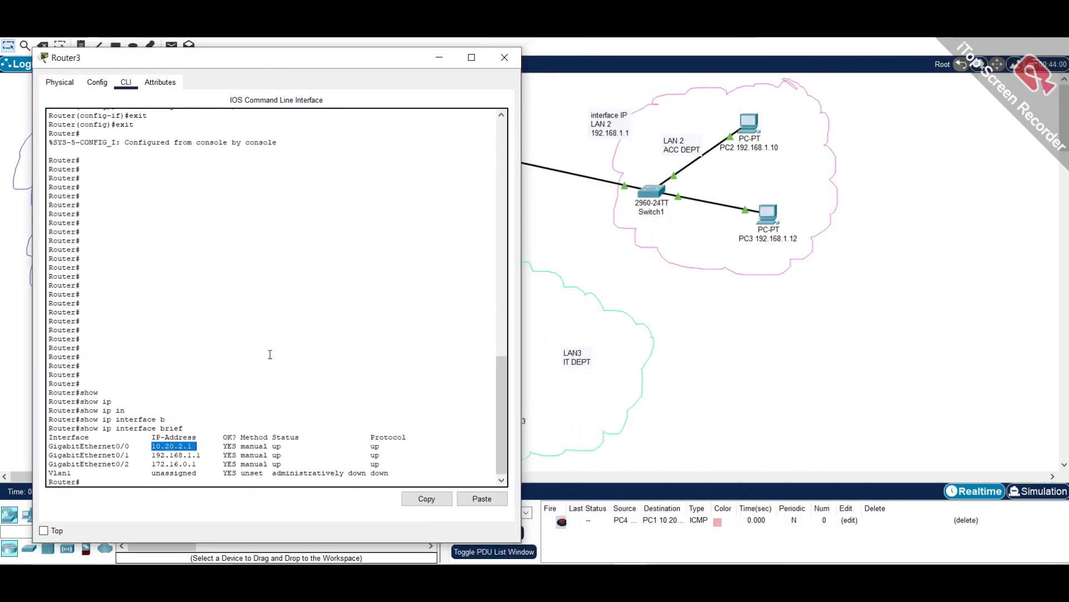
pyautogui.moveTo(143, 454); pyautogui.dragTo(197, 452)
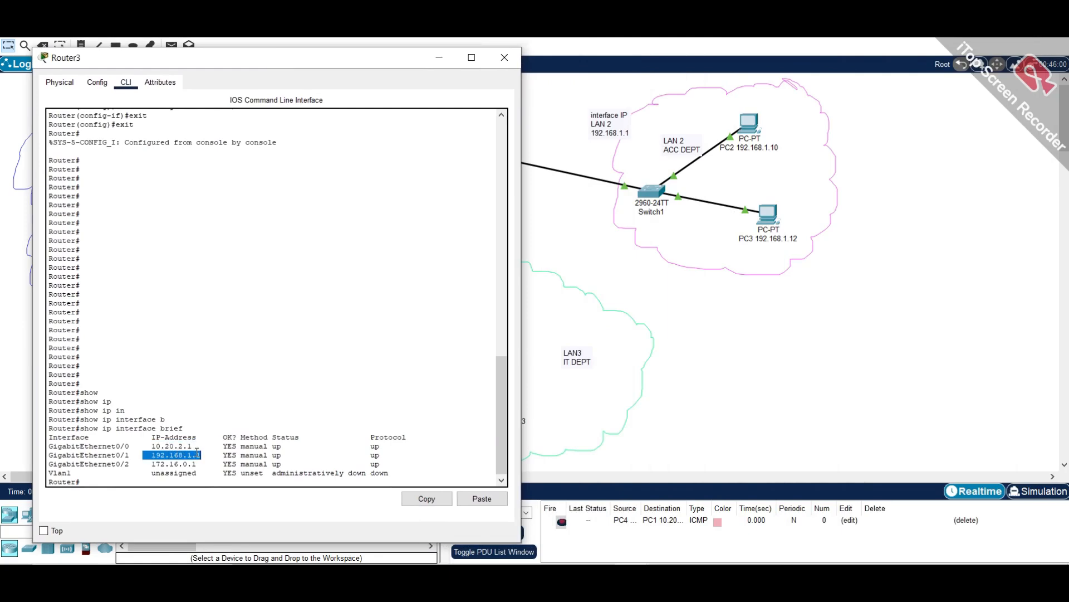
pyautogui.moveTo(328, 60); pyautogui.dragTo(239, 56)
pyautogui.moveTo(57, 460); pyautogui.dragTo(104, 456)
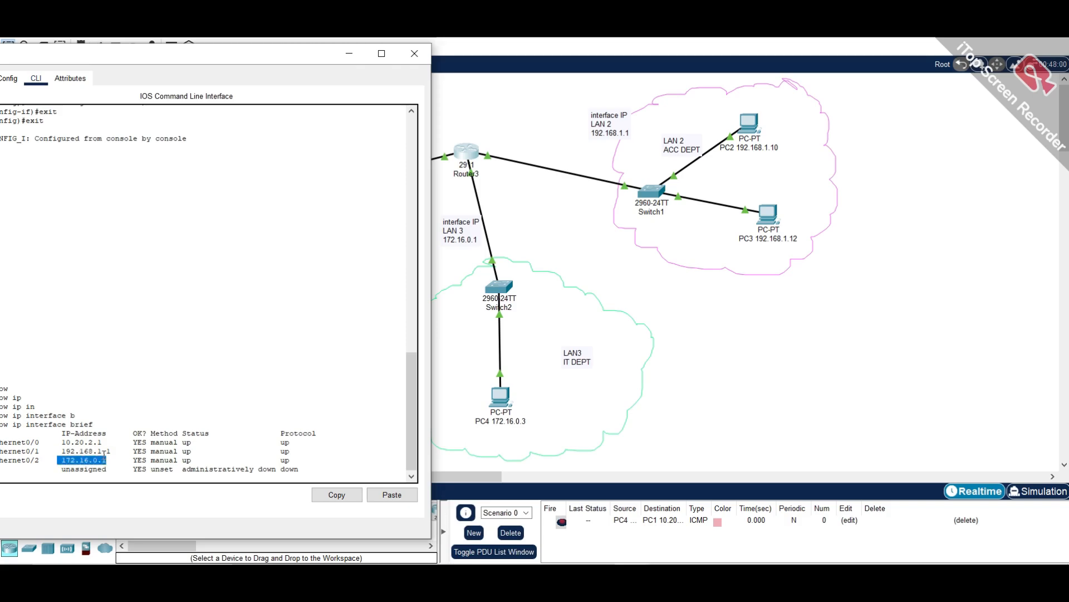
# Examine the status and protocol columns, highlight the show ip interface brief command, and close Router3's window.
pyautogui.moveTo(241, 56); pyautogui.dragTo(893, 71)
pyautogui.scroll(-1, 780, 443)
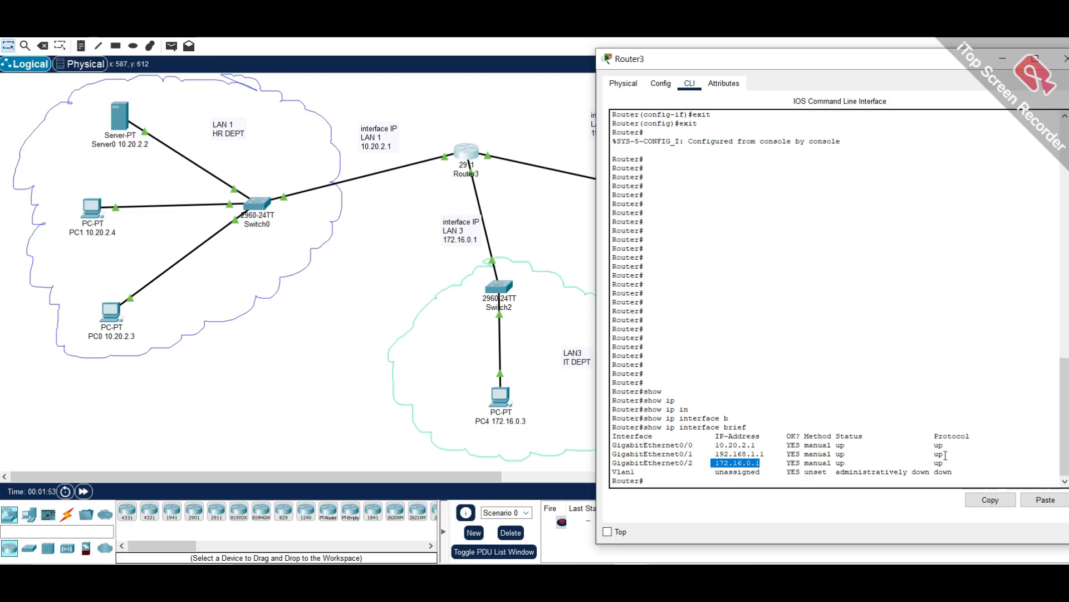
pyautogui.moveTo(836, 60); pyautogui.dragTo(717, 57)
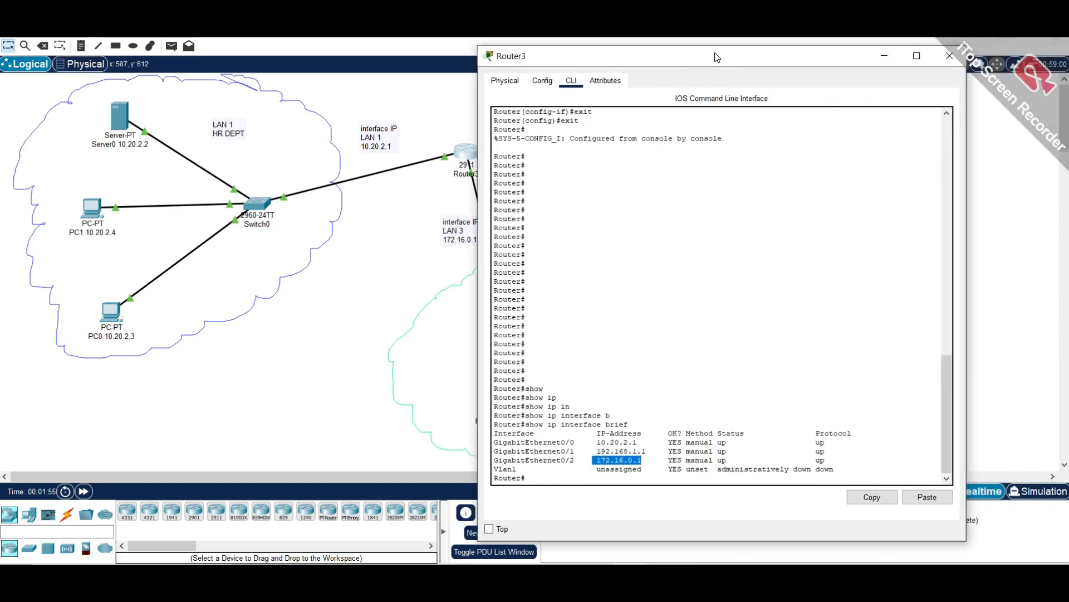
pyautogui.moveTo(630, 424); pyautogui.dragTo(525, 424)
pyautogui.click(949, 55)
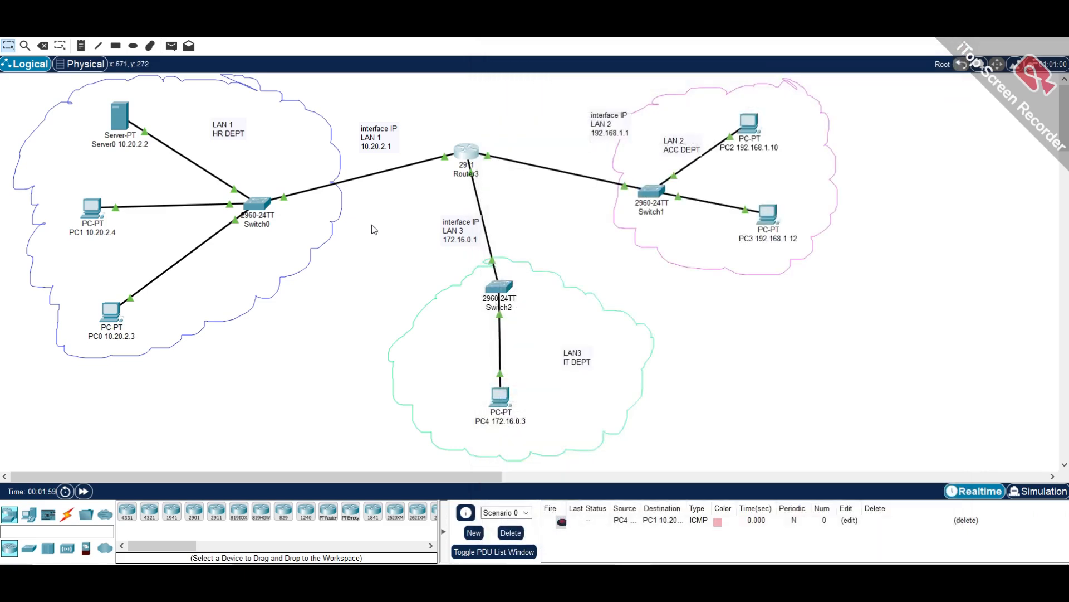
# View Switch0's GigabitEthernet0/1 configuration and exit configuration mode to the privileged prompt in its command line.
pyautogui.click(265, 208)
pyautogui.click(468, 105)
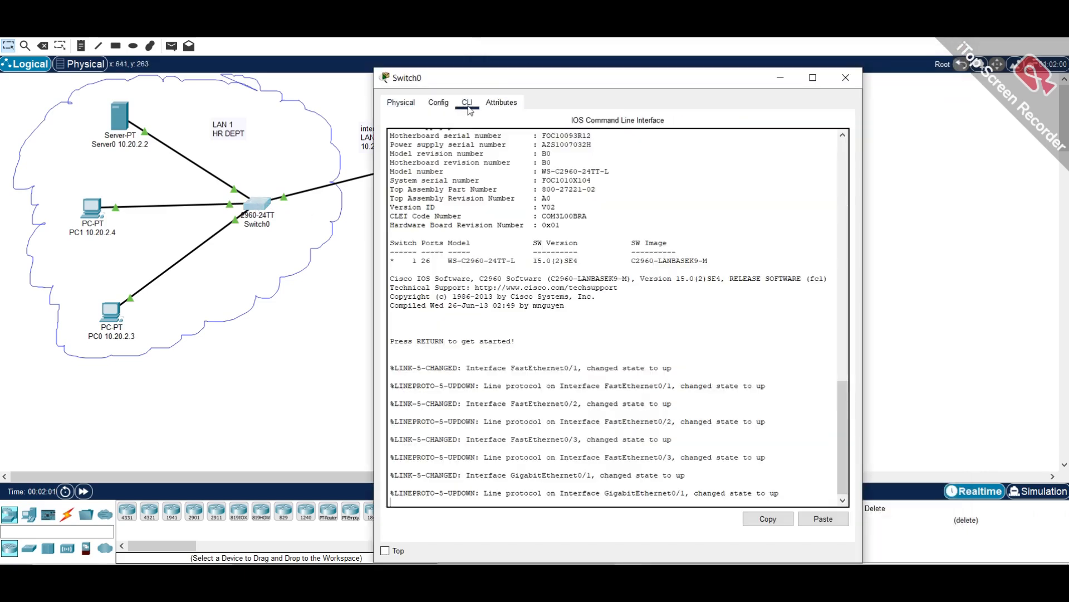
pyautogui.click(438, 102)
pyautogui.scroll(-3, 449, 382)
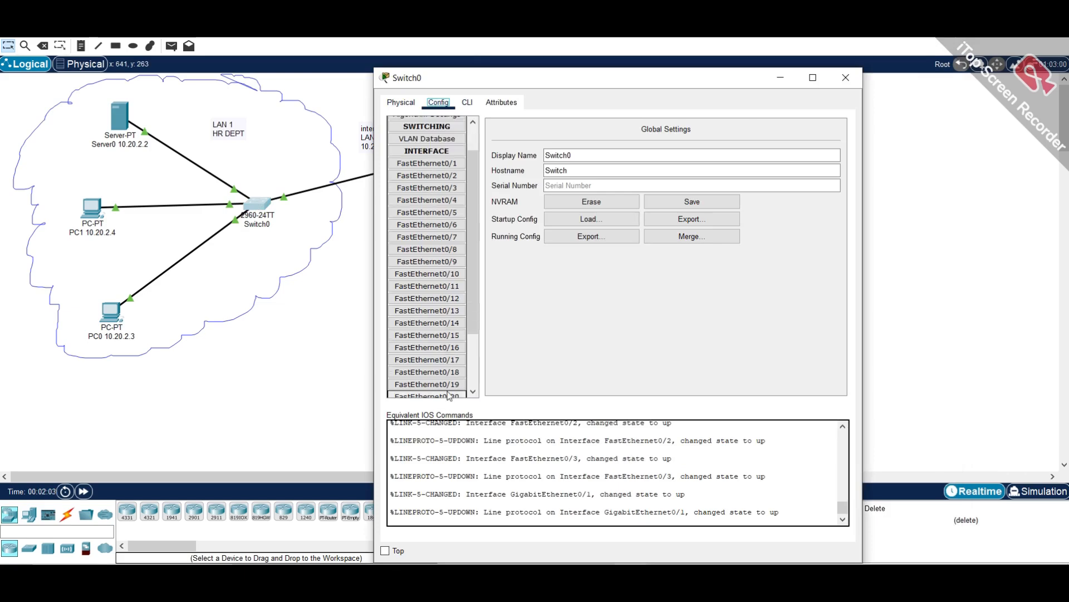
pyautogui.click(448, 379)
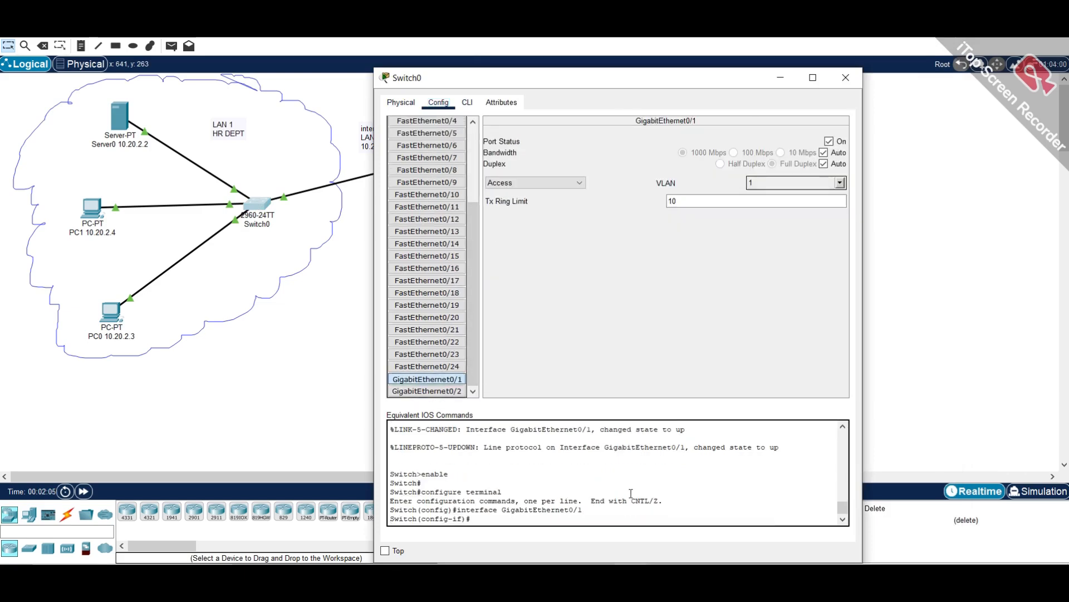
pyautogui.click(469, 106)
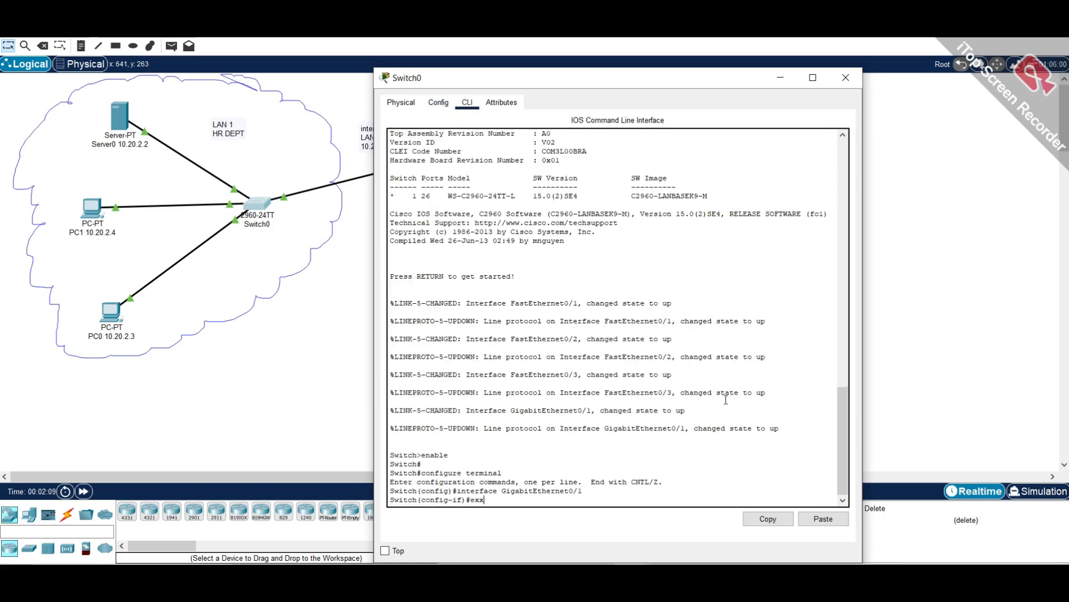
pyautogui.write('exit')
pyautogui.press('Return')
pyautogui.write('exit')
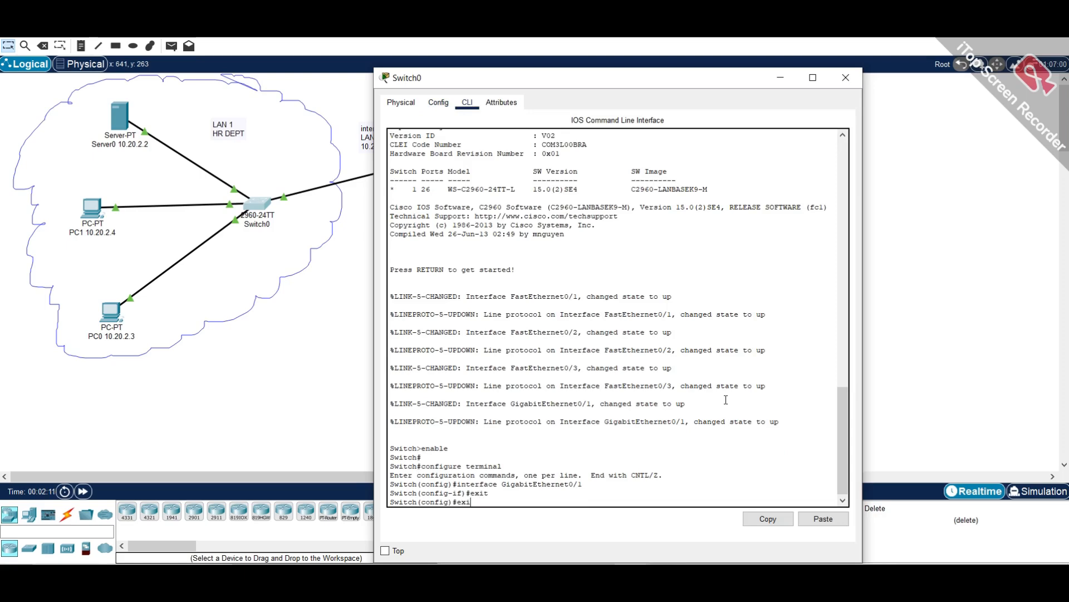
pyautogui.press('Return')
# Add a run of blank prompt lines in Switch0's command line and run show mac-address-table.
pyautogui.press('Return')
pyautogui.press('Return')
pyautogui.press('Return')
pyautogui.press('Return')
pyautogui.press('Return')
pyautogui.press('Return')
pyautogui.press('Return')
pyautogui.press('Return')
pyautogui.press('Return')
pyautogui.press('Return')
pyautogui.press('Return')
pyautogui.press('Return')
pyautogui.press('Return')
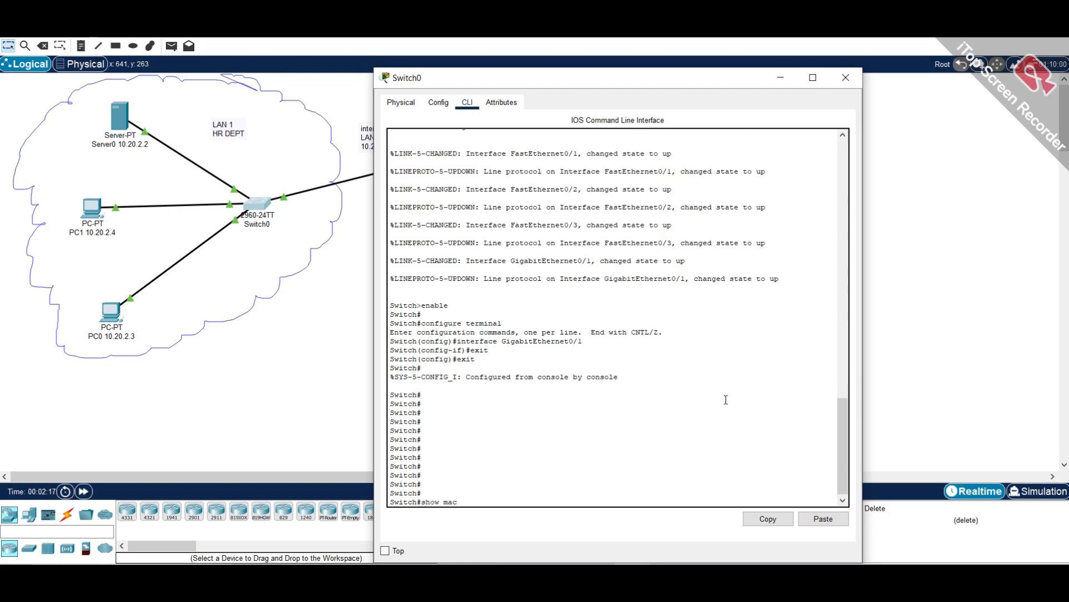
pyautogui.write('show mac-ad')
pyautogui.press('Tab')
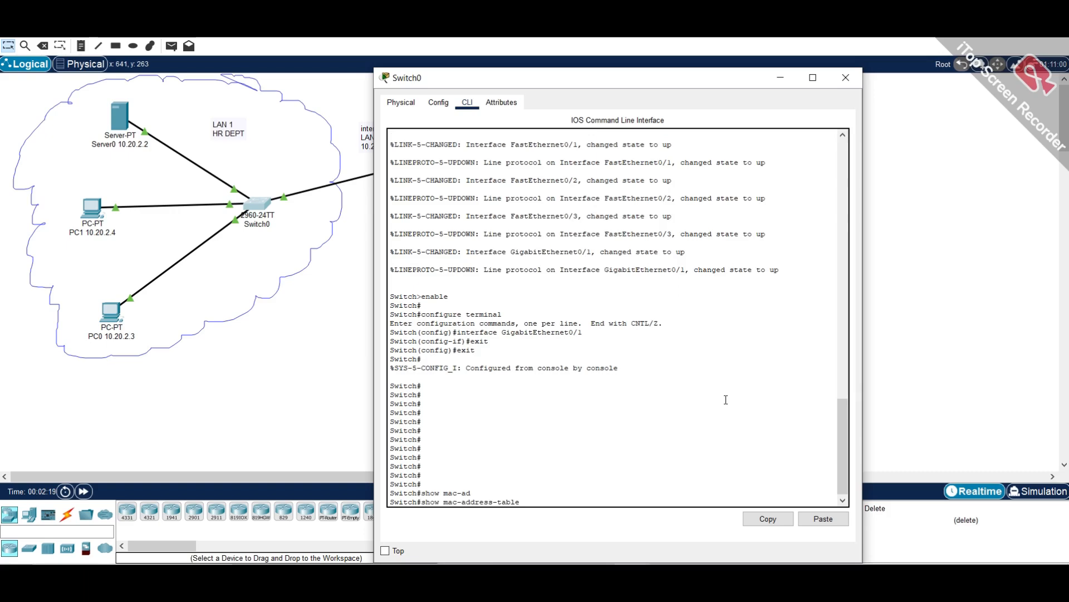
pyautogui.press('Return')
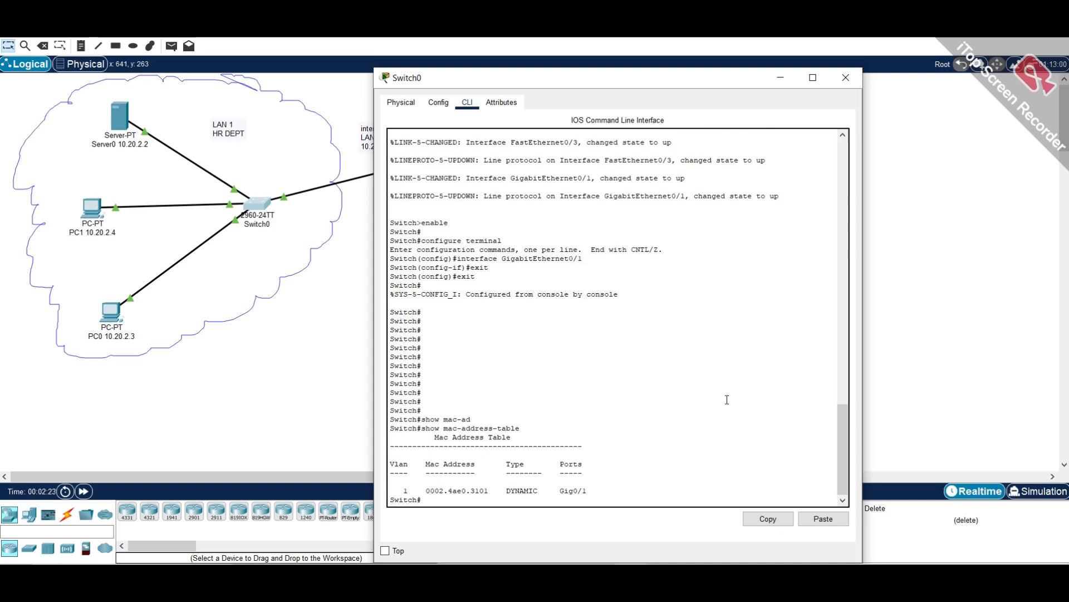
# Highlight the port and MAC address of the entry in Switch0's MAC address table, and close the switch's window.
pyautogui.moveTo(557, 490); pyautogui.dragTo(593, 489)
pyautogui.moveTo(486, 490); pyautogui.dragTo(415, 487)
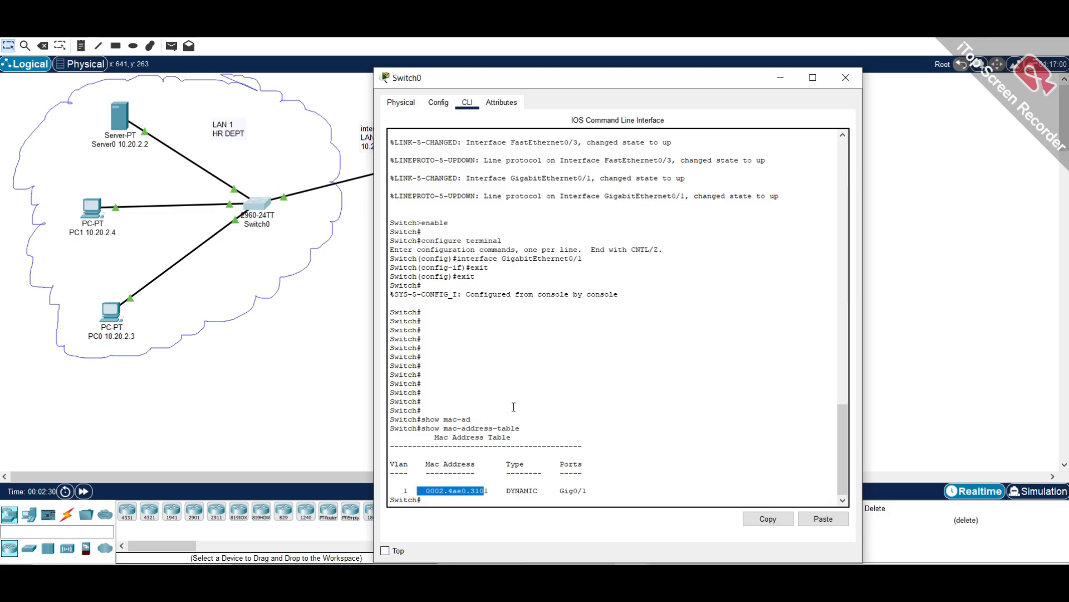
pyautogui.moveTo(738, 84); pyautogui.dragTo(706, 86)
pyautogui.click(807, 78)
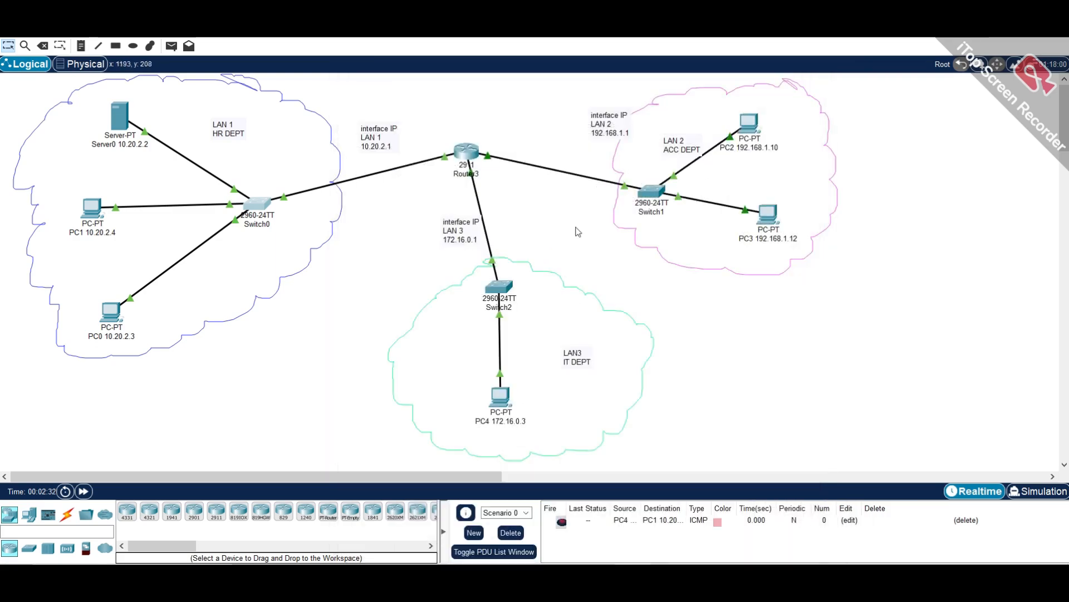